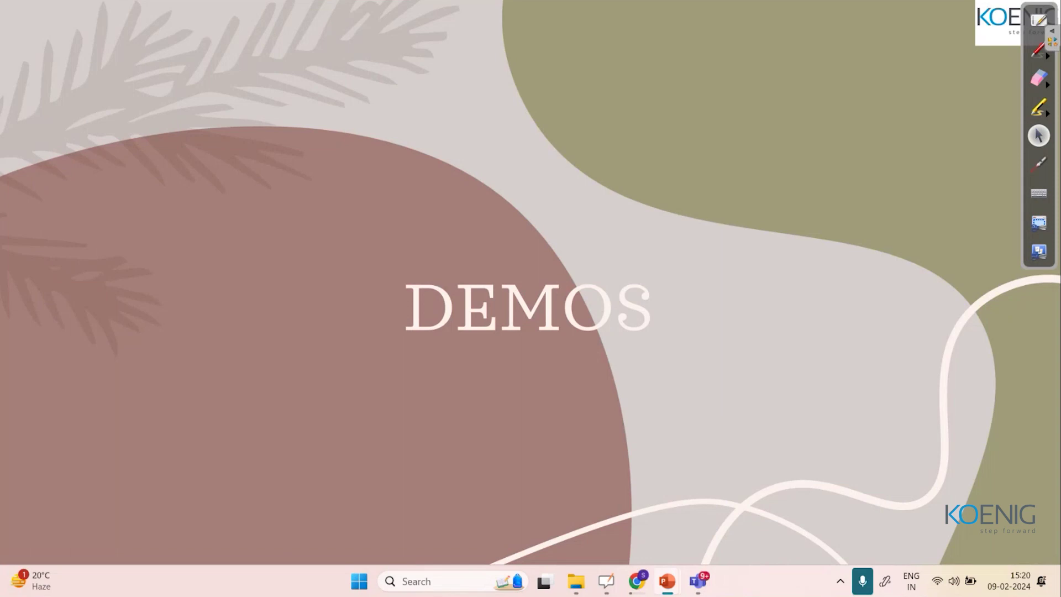
Close the connectors tab in Chrome and go to the Power Automate Templates gallery.
click(646, 590)
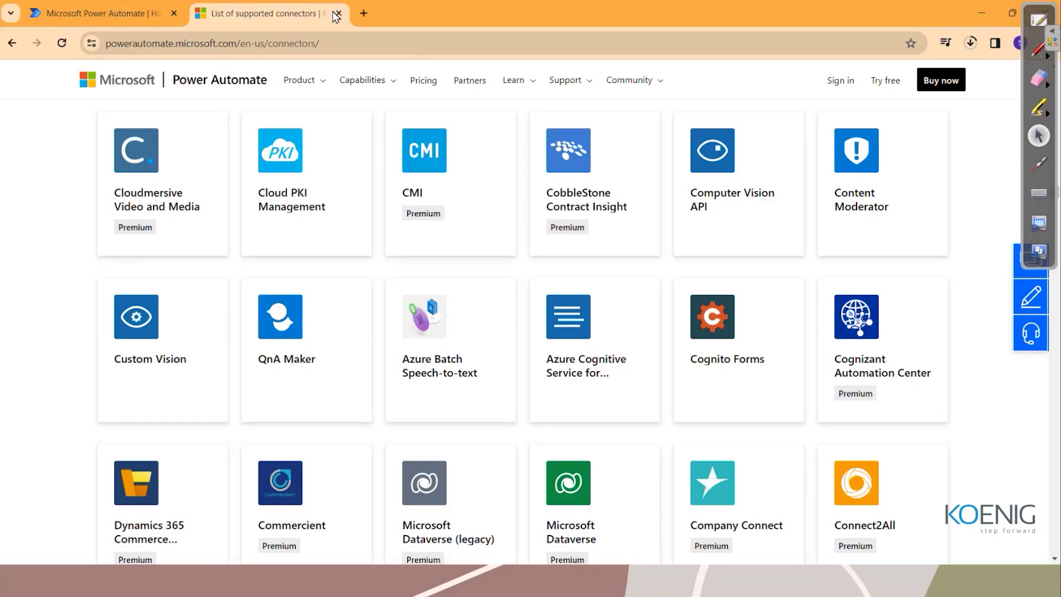
click(337, 13)
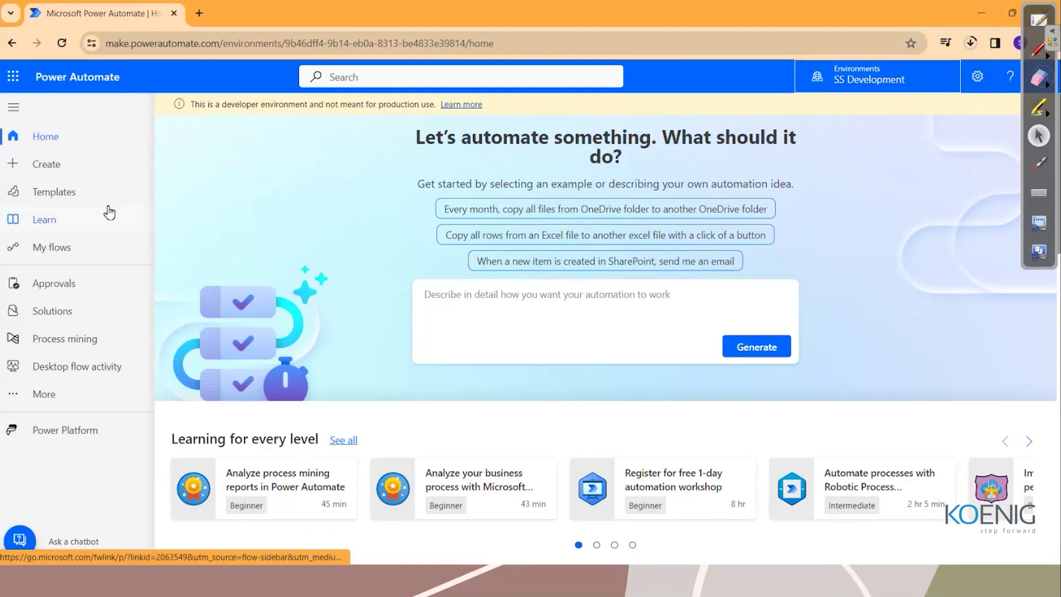
click(83, 201)
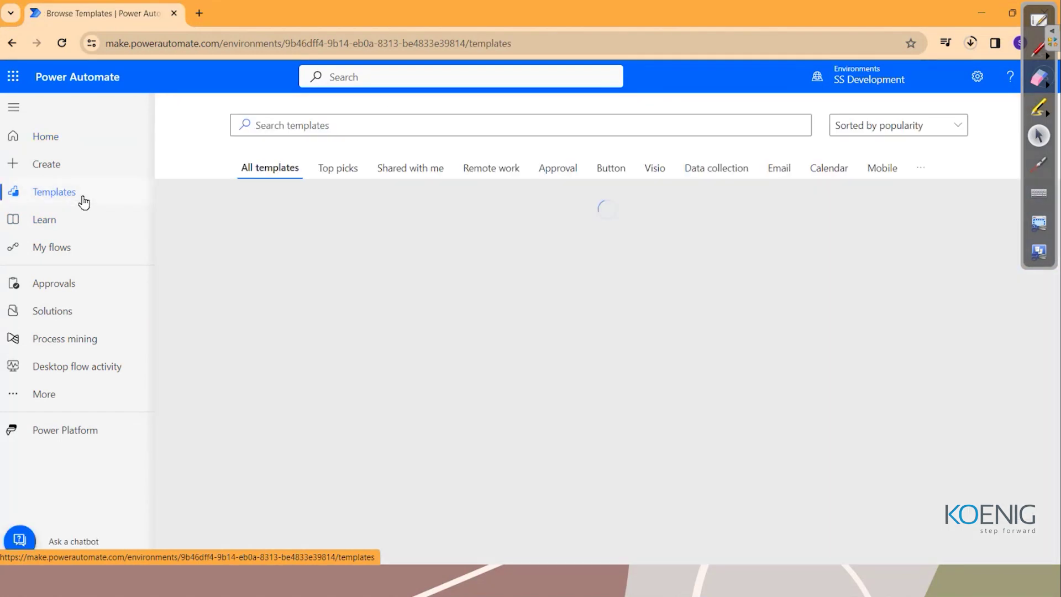
Search the templates for 'ai builder' to list invoice-reading and sentiment-analysis templates.
click(382, 124)
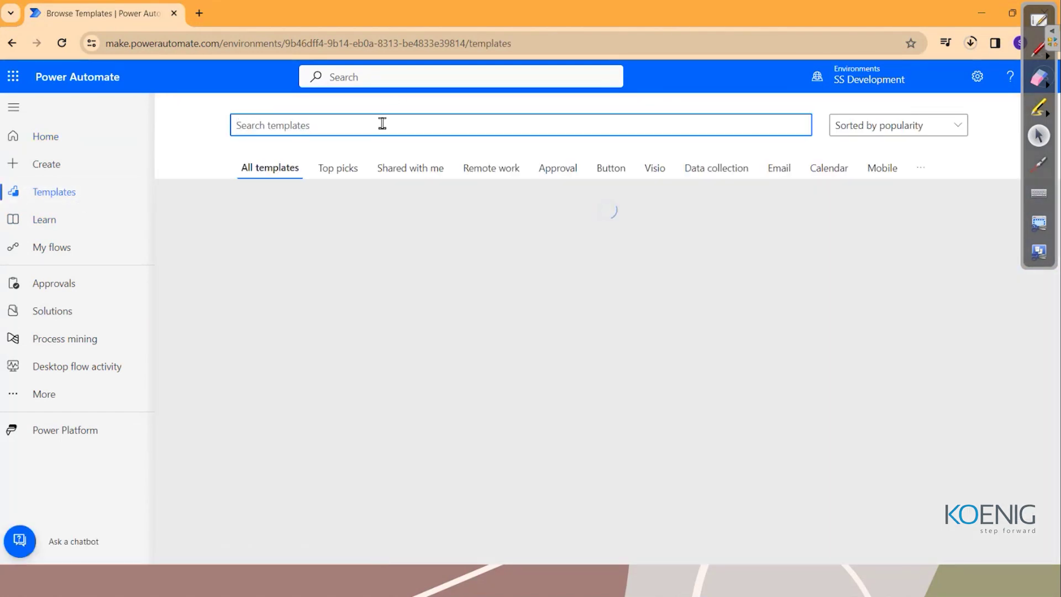
text(ai builder)
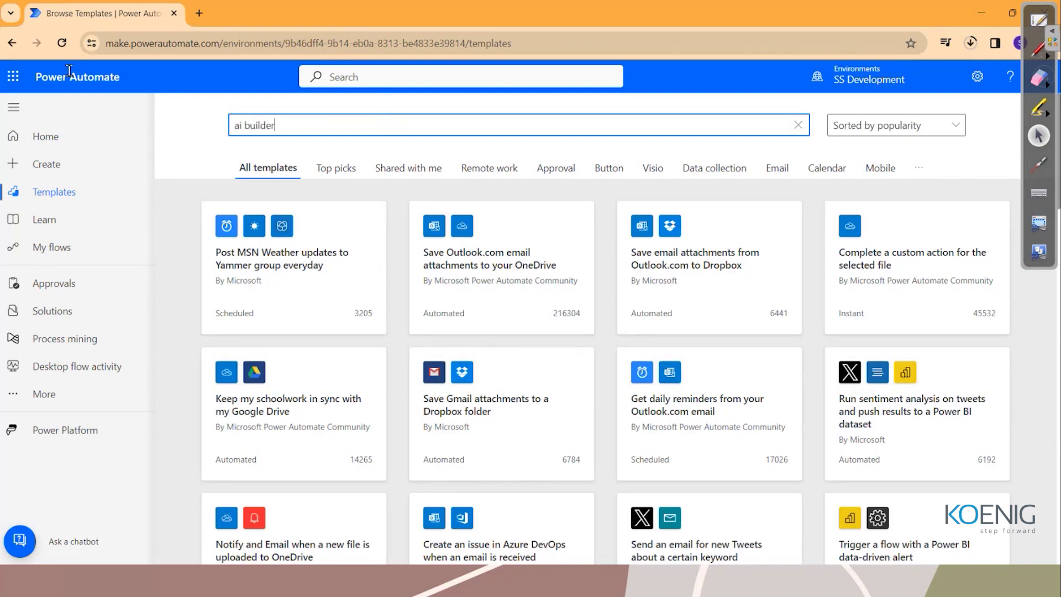
click(111, 43)
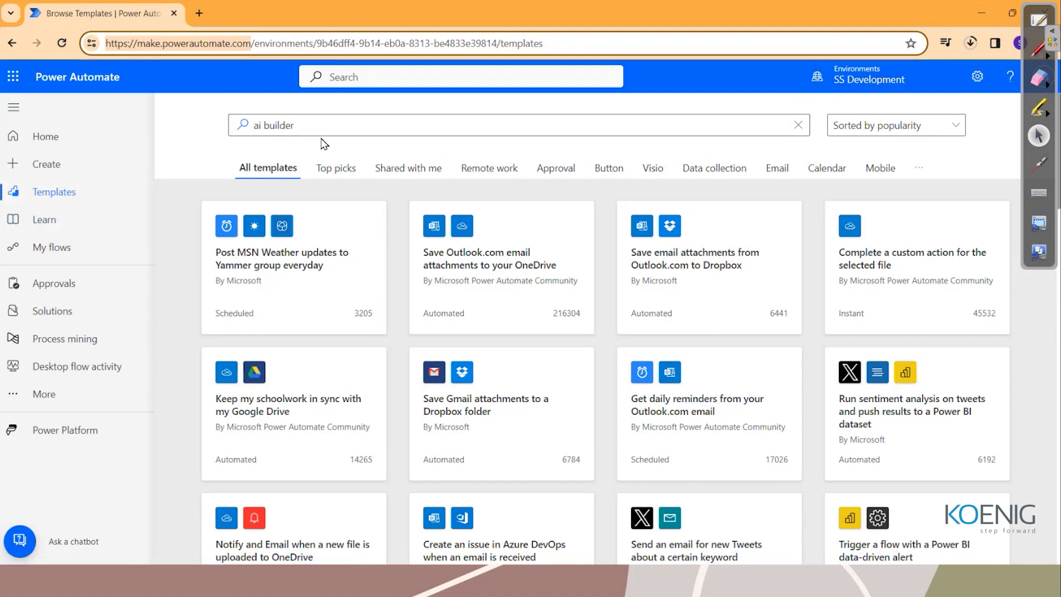
click(255, 133)
key(Return)
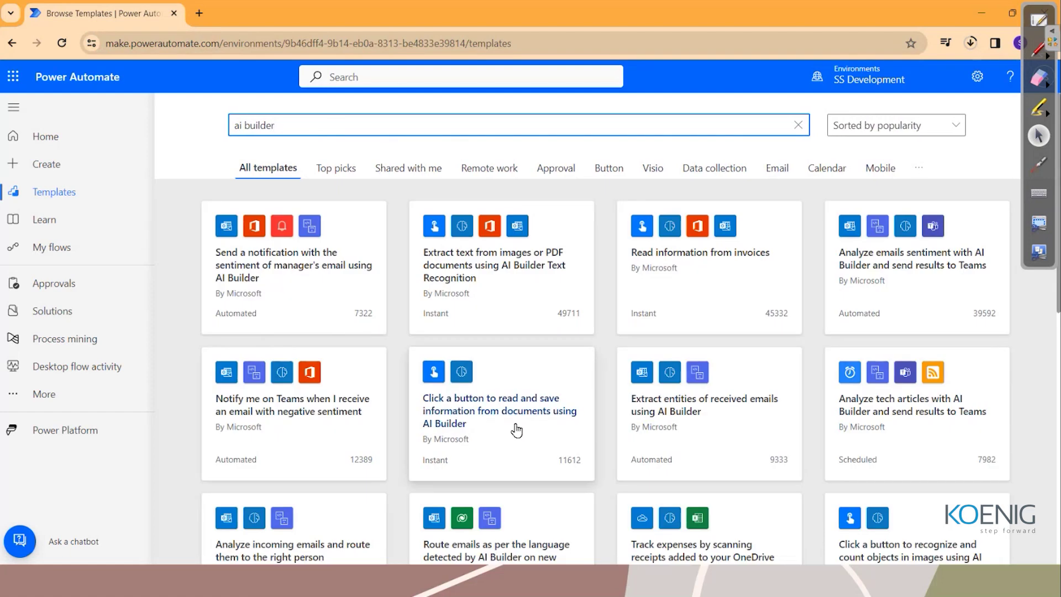
scroll(517, 430, down, 10)
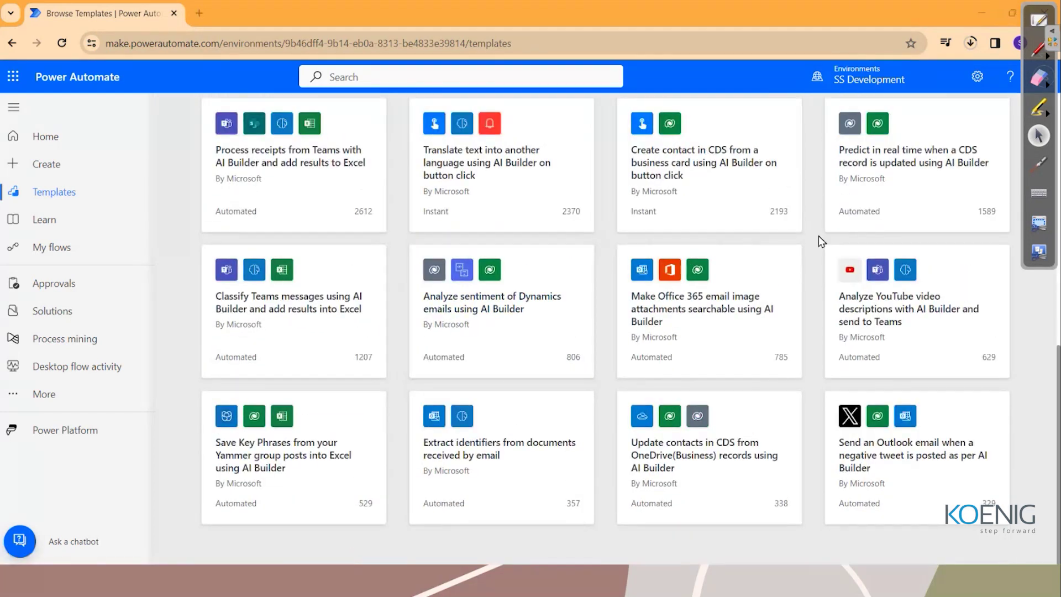
click(1039, 223)
click(1017, 3)
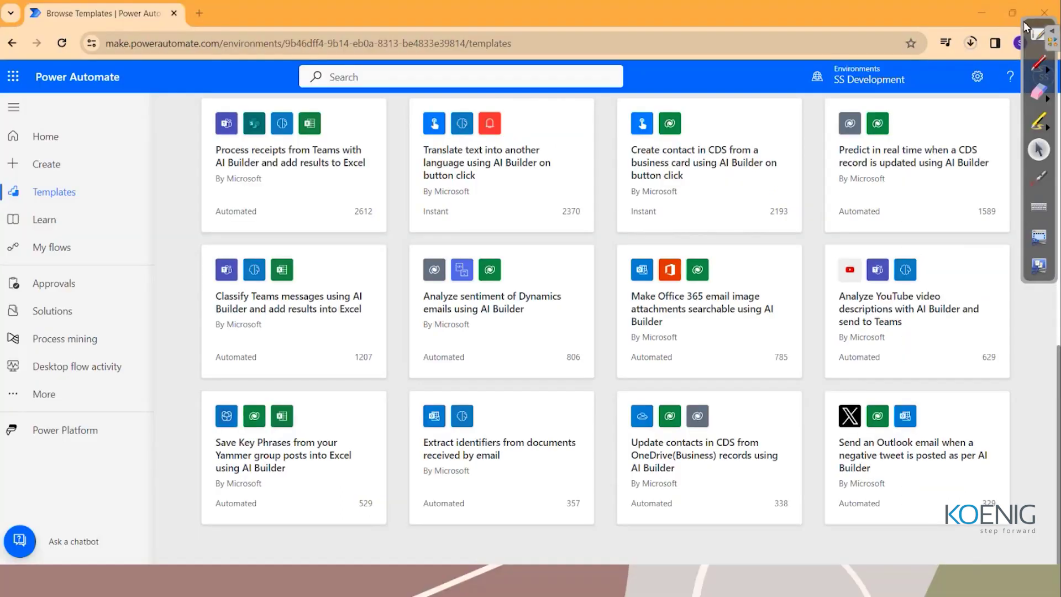
scroll(486, 258, up, 10)
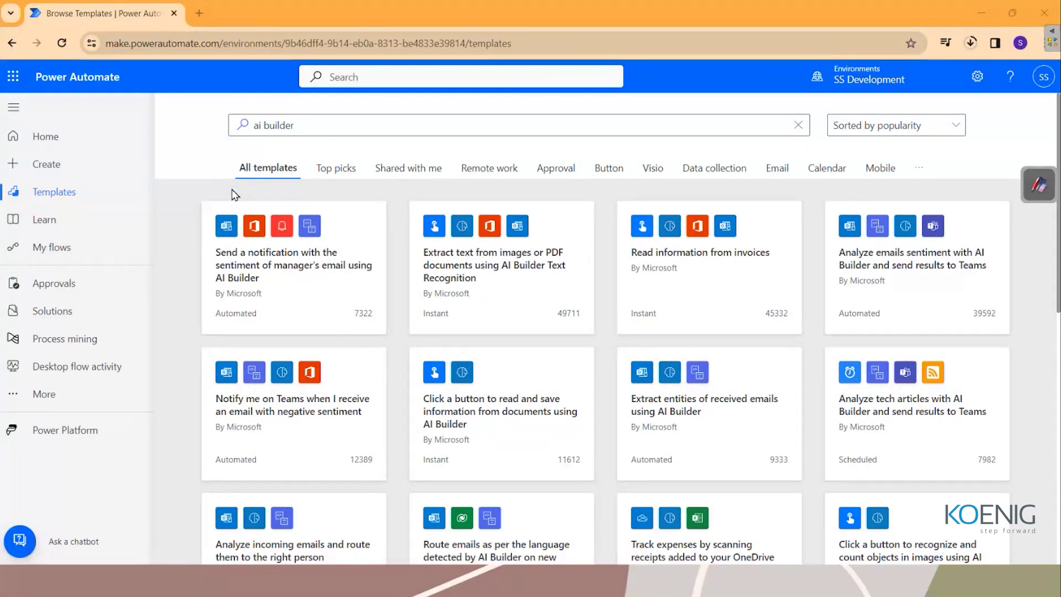
Begin an instant cloud flow and enter Demo-AIBUILDER1 as its flow name.
click(61, 175)
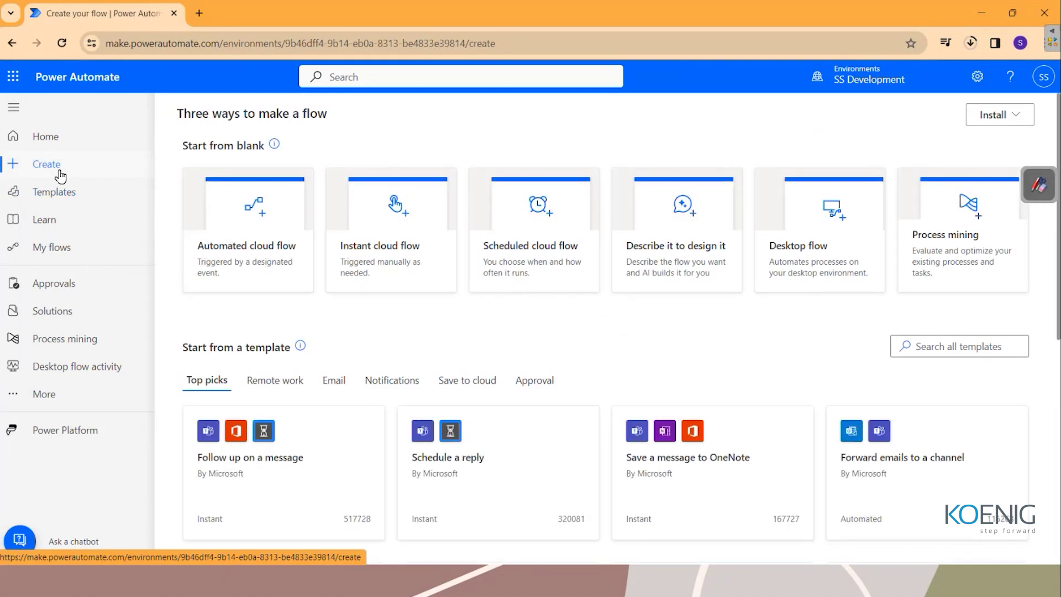
click(395, 276)
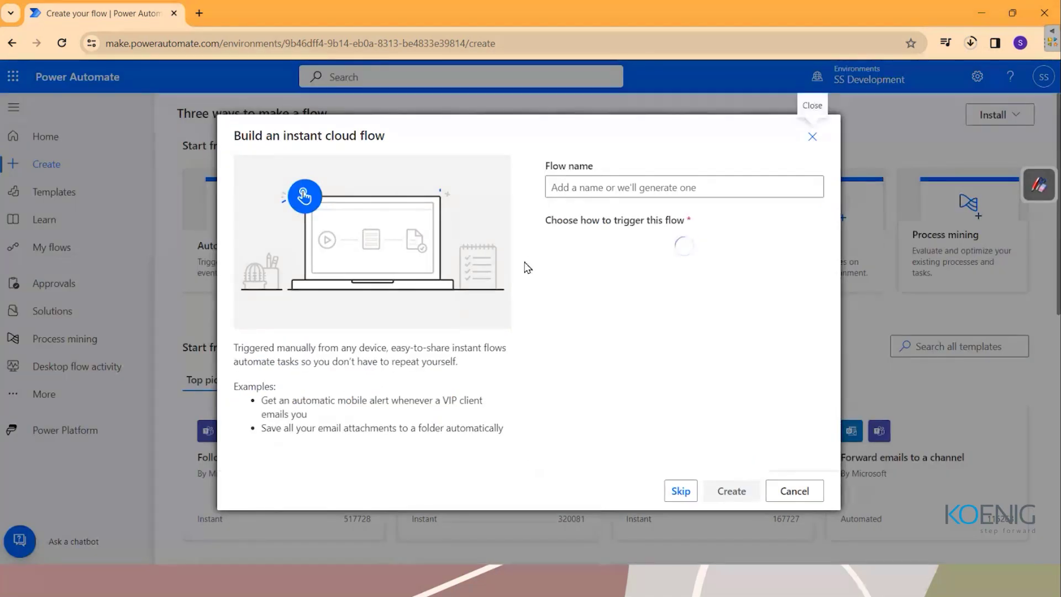
click(586, 189)
text(Demo-AIBUILD)
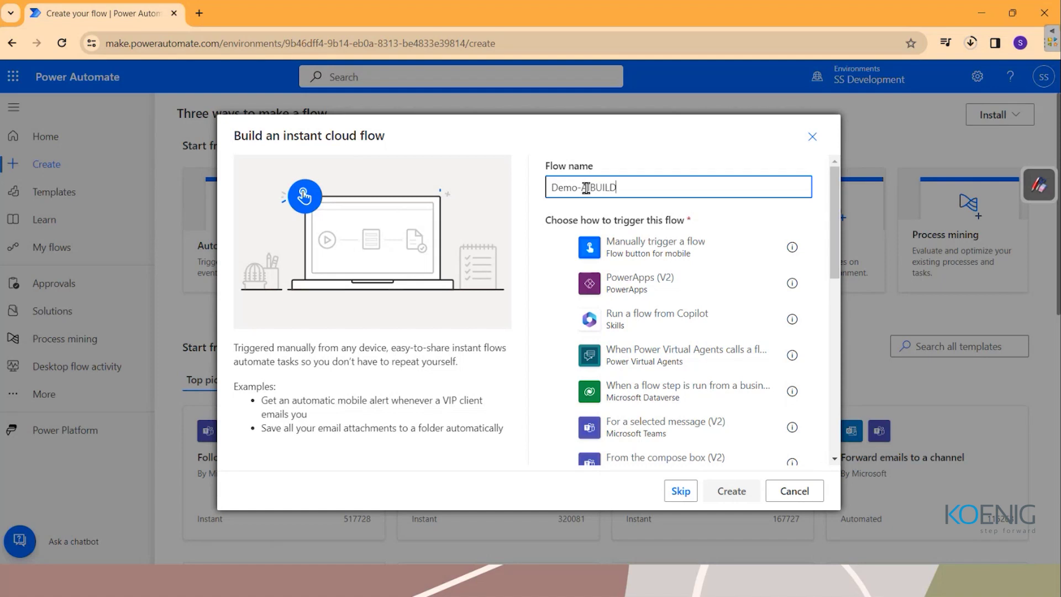
text(ER1)
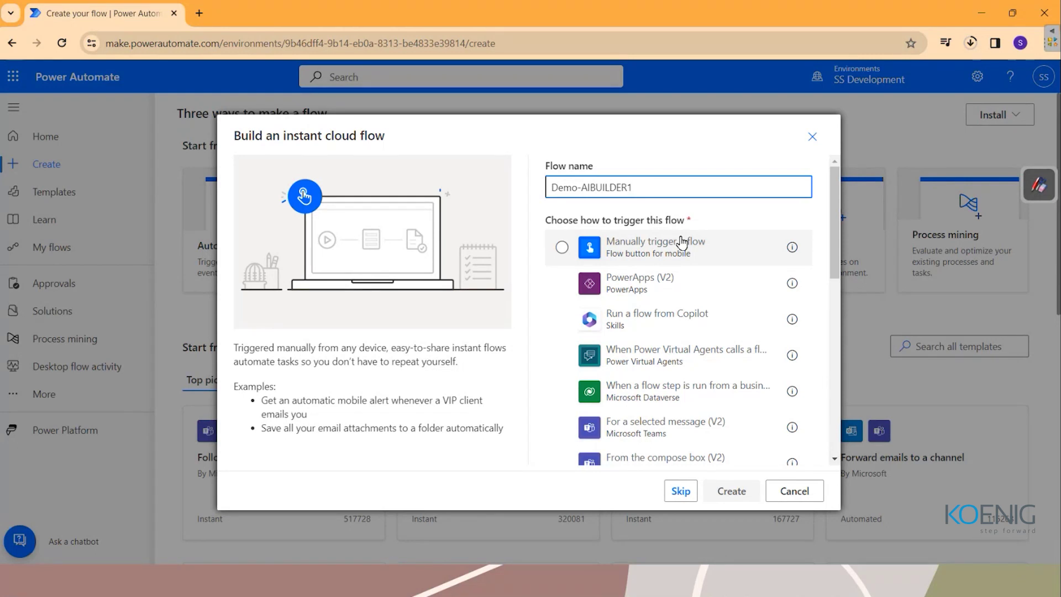
On the whiteboard, handwrite and underline the title 'Flows in Power Automate'.
click(1040, 184)
click(1040, 22)
mouse_move(204, 54)
mouse_down()
mouse_move(200, 84)
mouse_move(354, 80)
mouse_up()
drag(407, 38, 390, 77)
mouse_move(415, 69)
mouse_down()
mouse_move(487, 83)
mouse_move(575, 66)
mouse_up()
drag(580, 70, 666, 63)
drag(237, 101, 353, 97)
drag(414, 107, 657, 110)
Write the numbered list 1. Automated, 2. Scheduled, 3. Instant below the title.
mouse_move(113, 142)
mouse_down()
mouse_move(123, 133)
mouse_move(116, 162)
mouse_move(139, 164)
mouse_up()
click(140, 155)
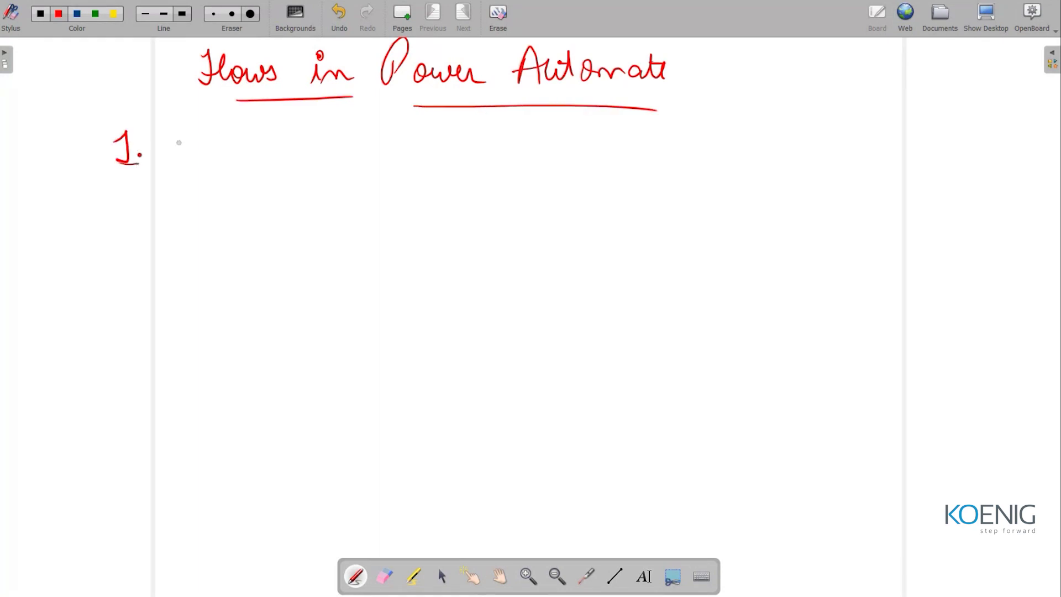
mouse_move(177, 135)
mouse_down()
mouse_move(171, 159)
mouse_move(190, 159)
mouse_up()
drag(174, 148, 299, 148)
drag(299, 138, 318, 129)
drag(120, 199, 142, 221)
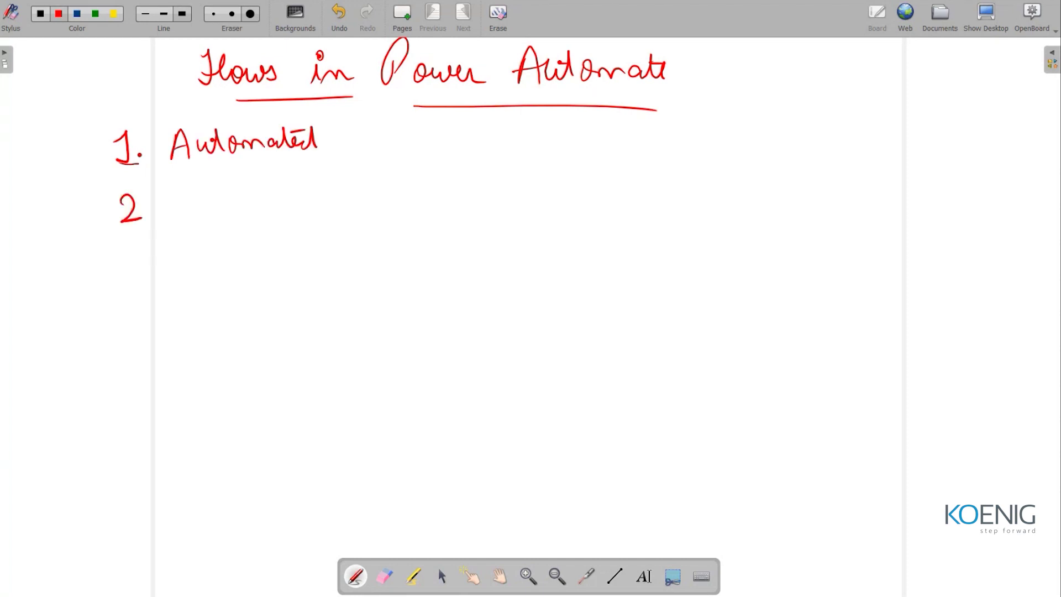
click(147, 213)
drag(188, 190, 173, 215)
drag(185, 207, 314, 206)
mouse_move(111, 248)
mouse_down()
mouse_move(123, 246)
mouse_move(113, 271)
mouse_up()
click(142, 264)
drag(171, 248, 229, 262)
drag(219, 250, 277, 257)
drag(282, 239, 284, 259)
drag(275, 250, 290, 249)
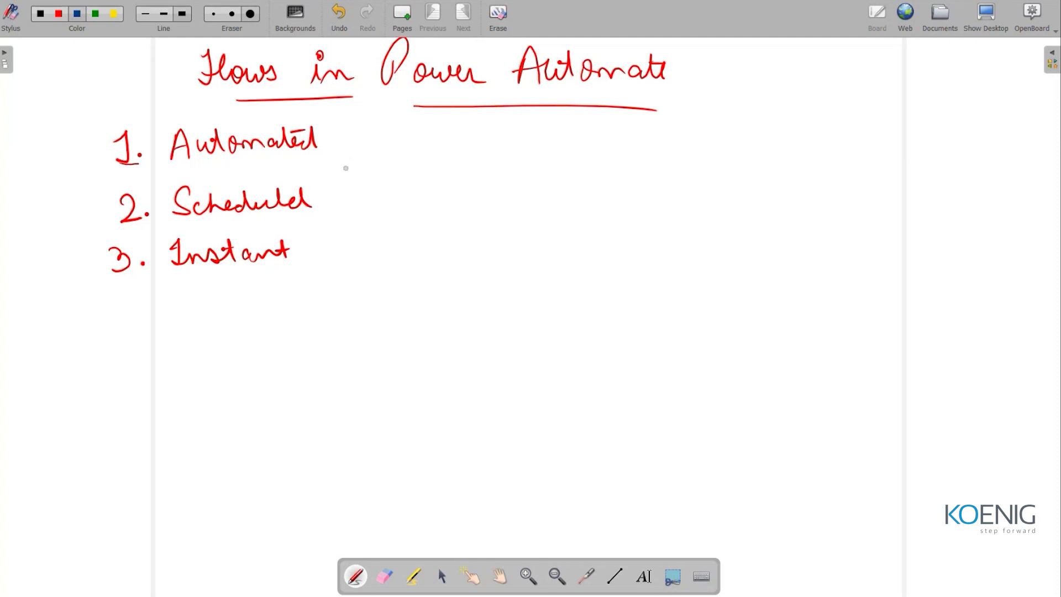
Begin the blue note 'Trigger is something which initiates a' under the list.
mouse_move(202, 315)
mouse_down()
mouse_move(235, 312)
mouse_move(222, 339)
mouse_move(267, 330)
mouse_move(285, 353)
mouse_move(307, 329)
mouse_up()
click(250, 319)
drag(327, 326, 345, 336)
mouse_move(376, 321)
mouse_down()
mouse_move(499, 343)
mouse_move(492, 351)
mouse_up()
click(477, 331)
mouse_move(519, 331)
mouse_down()
mouse_move(553, 318)
mouse_move(566, 330)
mouse_up()
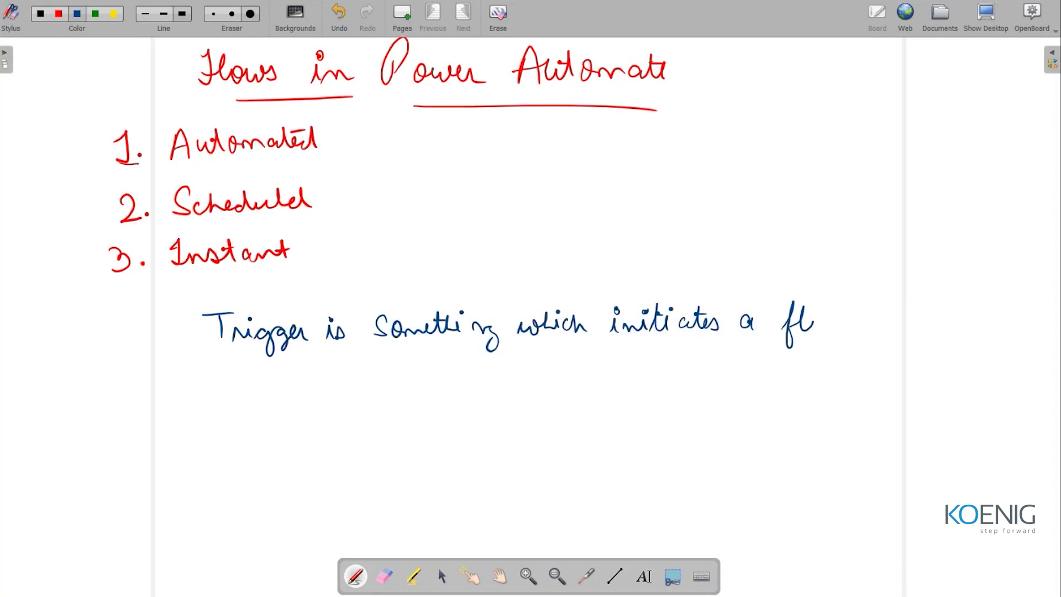
Complete 'initiates a flow' and label the types (event), (time), (button), noting Power apps.
mouse_move(812, 322)
mouse_down()
mouse_move(833, 331)
mouse_move(841, 319)
mouse_up()
mouse_move(342, 117)
mouse_down()
mouse_move(331, 142)
mouse_move(342, 162)
mouse_move(393, 133)
mouse_move(412, 144)
mouse_move(424, 128)
mouse_move(436, 153)
mouse_up()
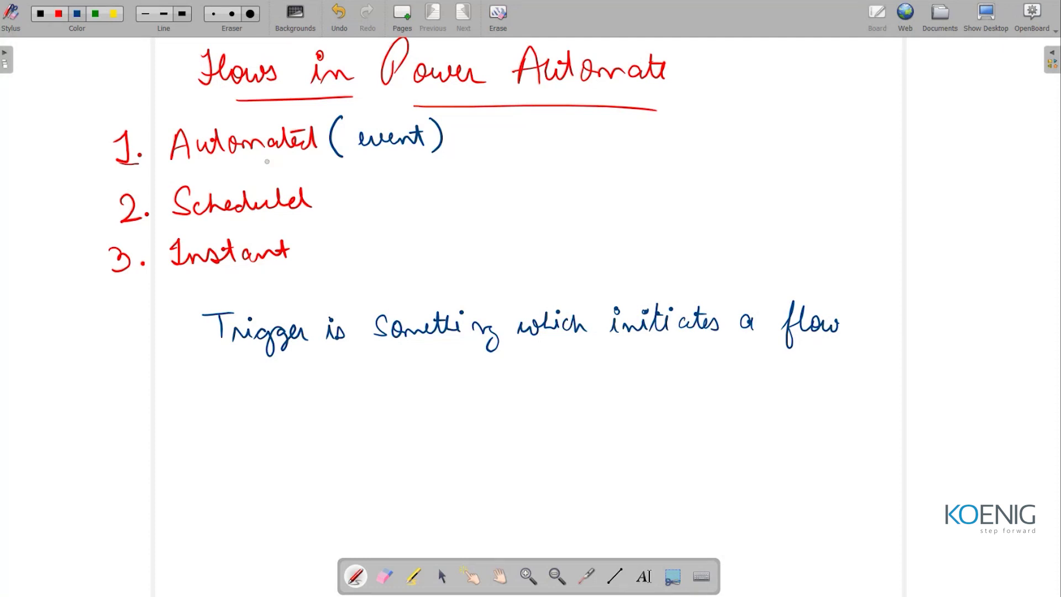
drag(339, 172, 338, 208)
mouse_move(355, 172)
mouse_down()
mouse_move(366, 197)
mouse_move(376, 175)
mouse_move(407, 188)
mouse_up()
drag(410, 173, 410, 205)
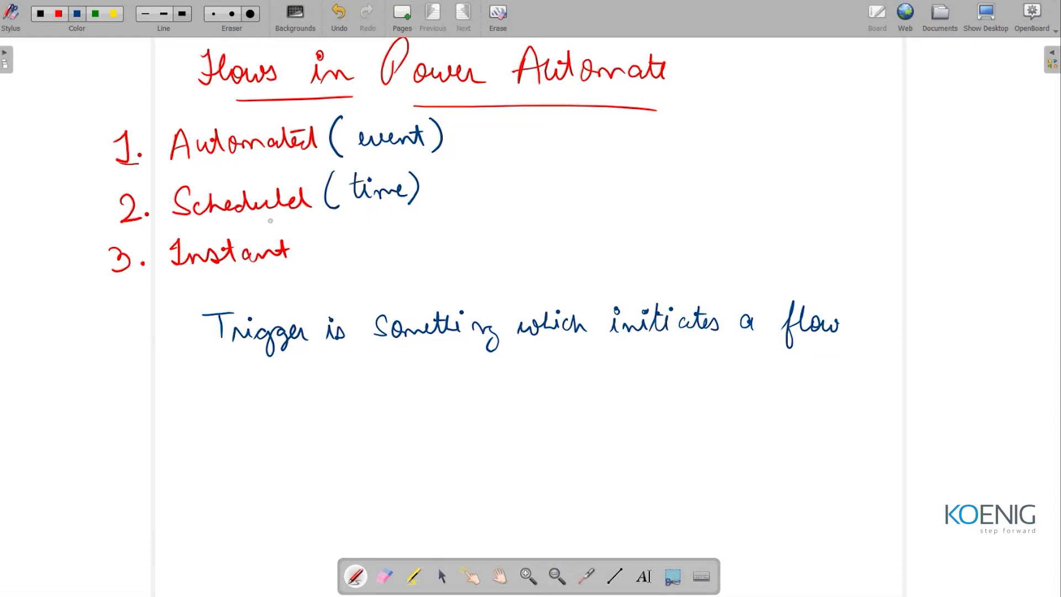
drag(319, 227, 310, 258)
mouse_move(326, 255)
mouse_down()
mouse_move(340, 235)
mouse_move(388, 241)
mouse_up()
mouse_move(368, 236)
mouse_down()
mouse_move(401, 249)
mouse_move(420, 243)
mouse_move(426, 254)
mouse_up()
mouse_move(363, 261)
mouse_down()
mouse_move(367, 278)
mouse_move(514, 281)
mouse_up()
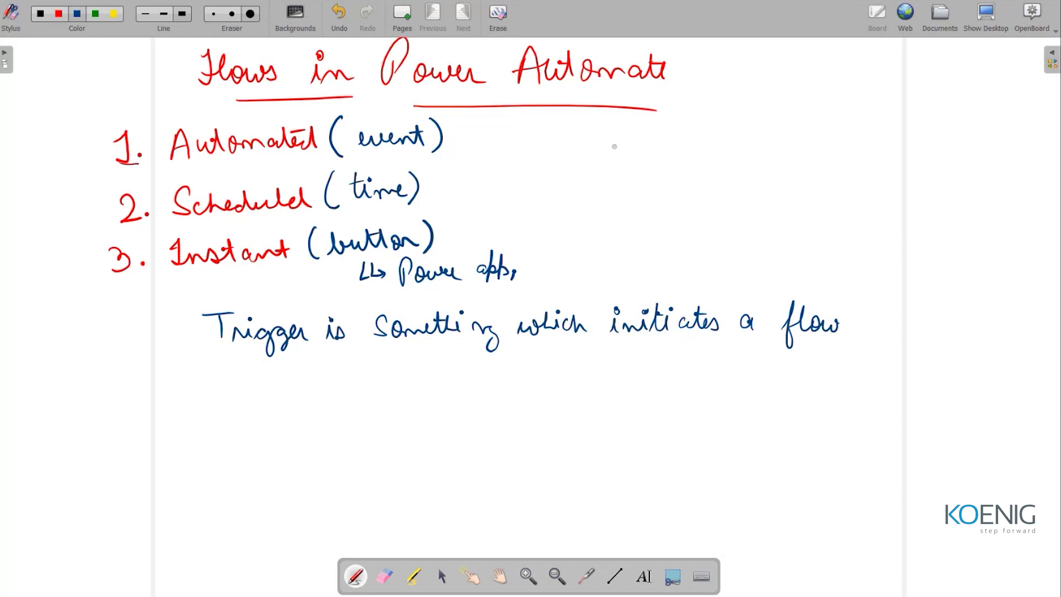
Create Demo-AIBUILDER1 with a Manually trigger a flow trigger, opened in the classic designer.
click(983, 19)
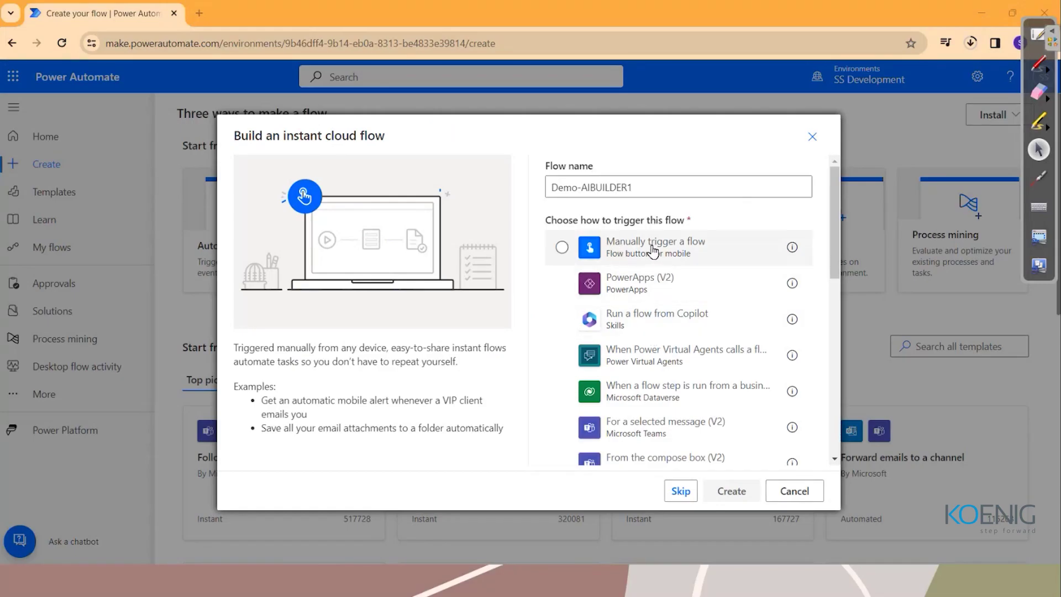
click(674, 254)
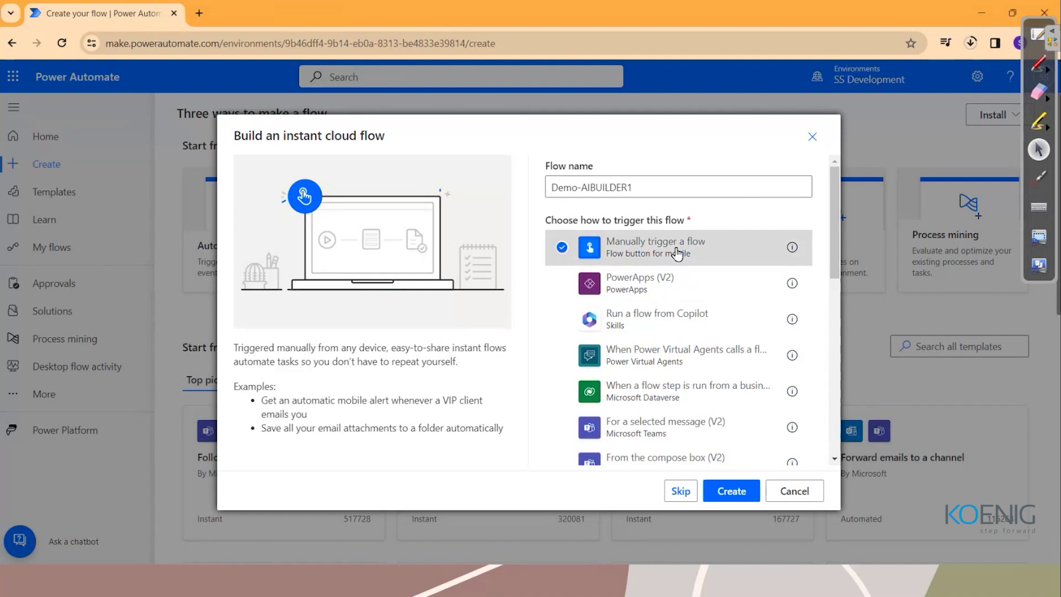
click(719, 498)
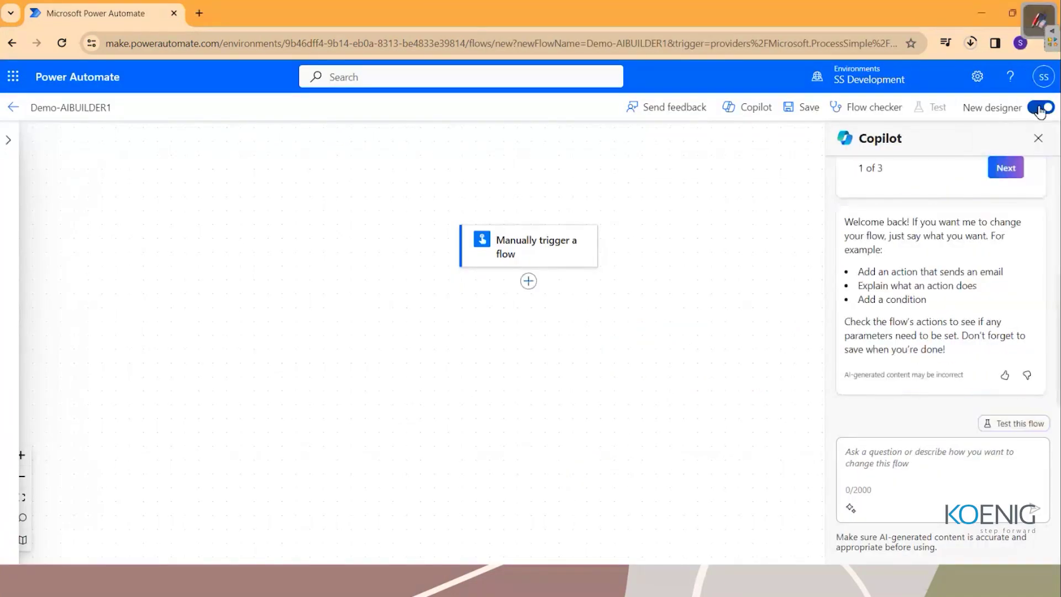
click(1041, 108)
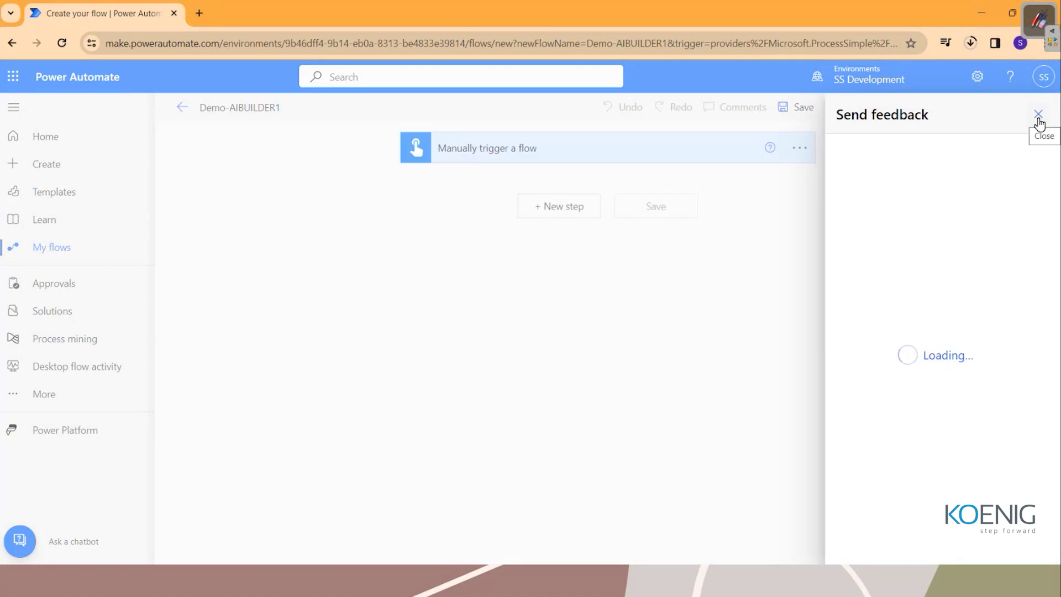
click(1039, 117)
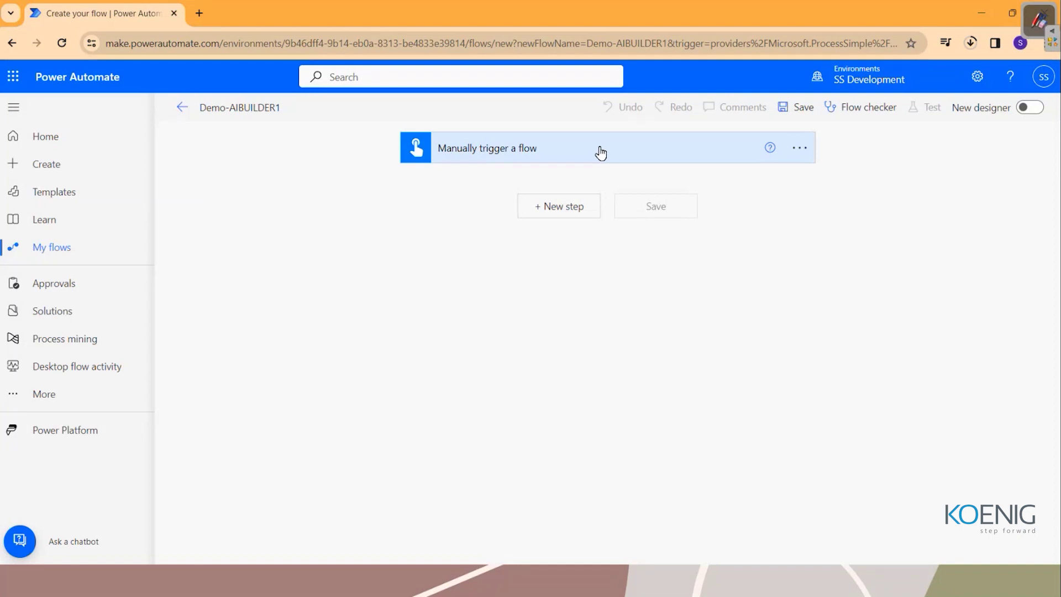
Add a text input named Reviews to the manual trigger, then add a new step.
click(526, 150)
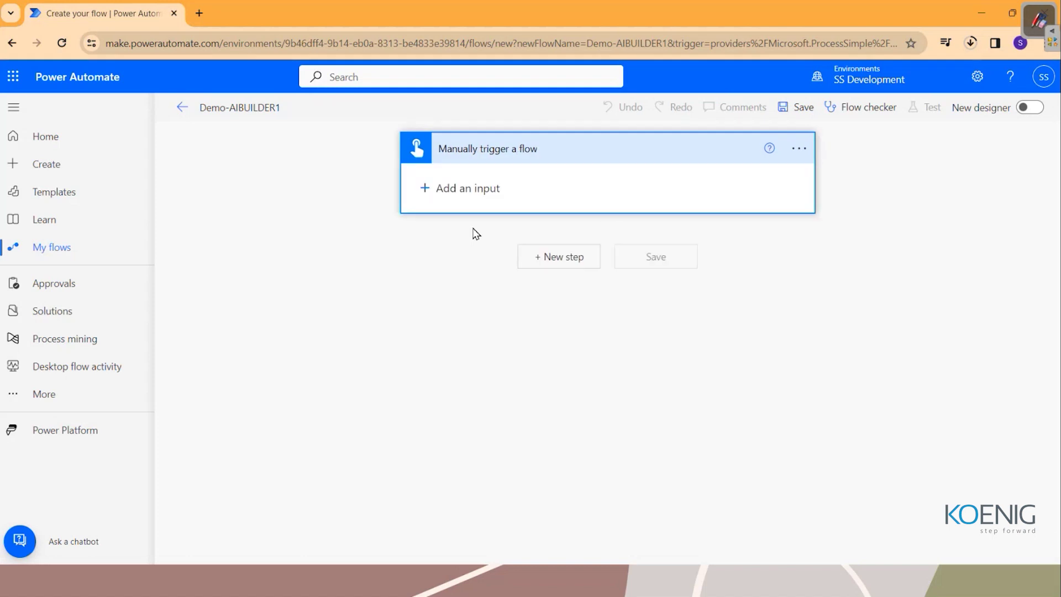
click(424, 188)
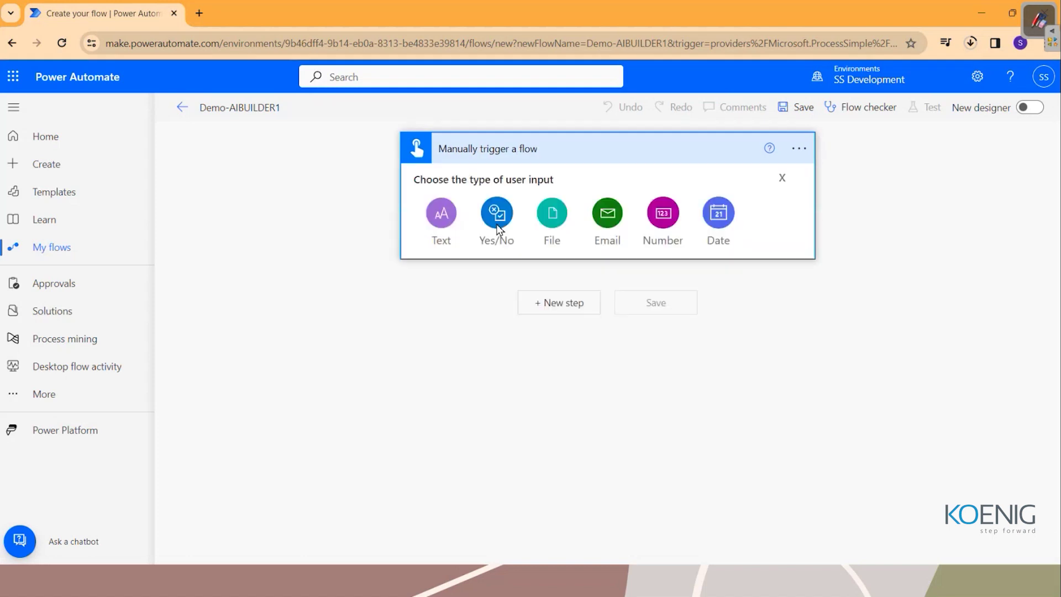
click(440, 224)
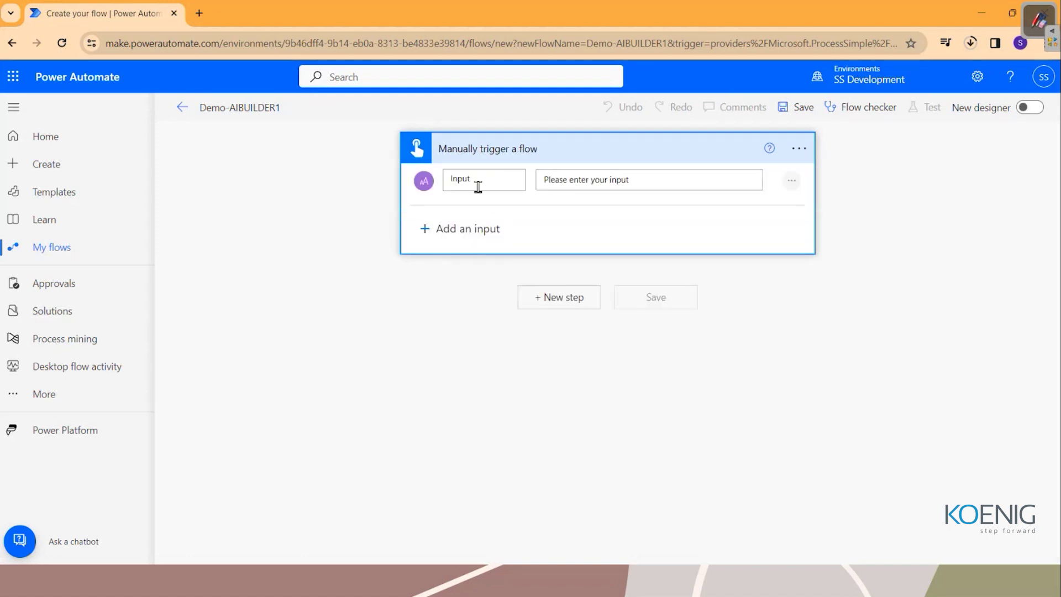
click(484, 181)
key(BackSpace)
key(BackSpace)
key(BackSpace)
key(BackSpace)
key(BackSpace)
text(Reviews)
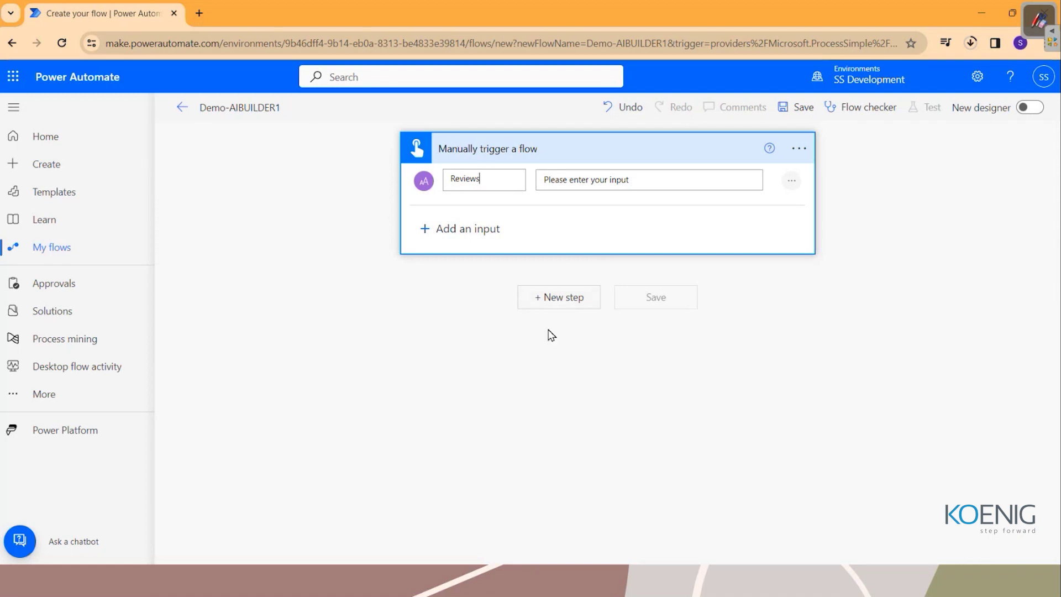
click(547, 304)
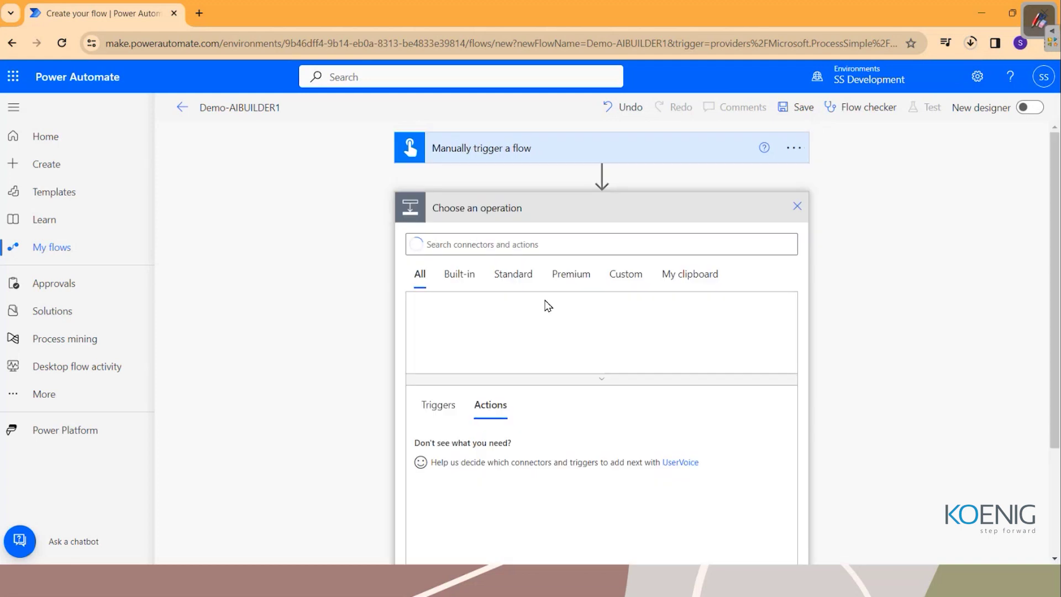
Search operations for 'ai builder' and browse the AI Builder connector's actions.
click(495, 244)
text(ai builder)
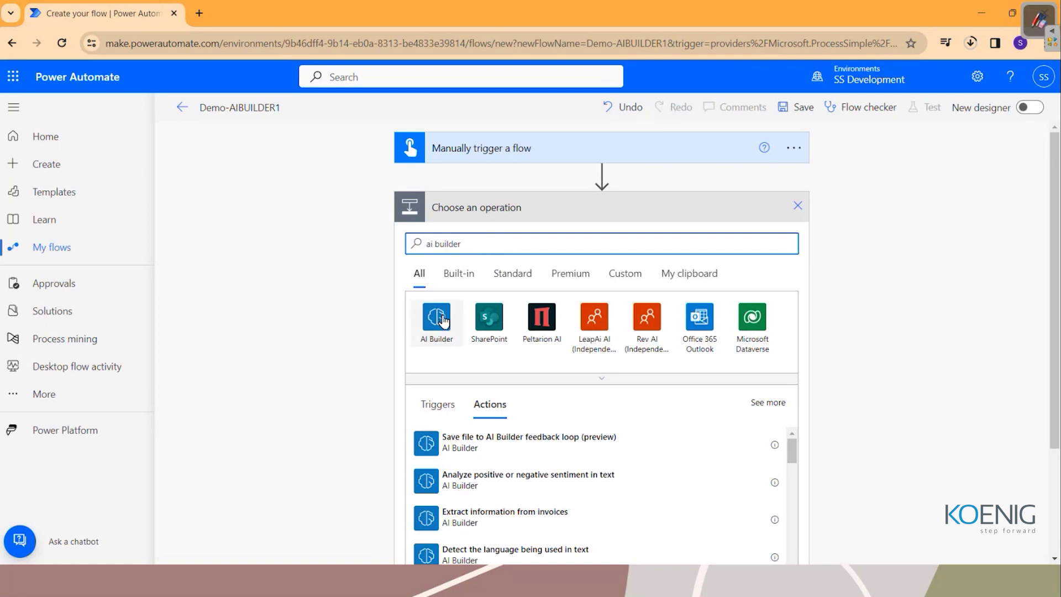
click(447, 326)
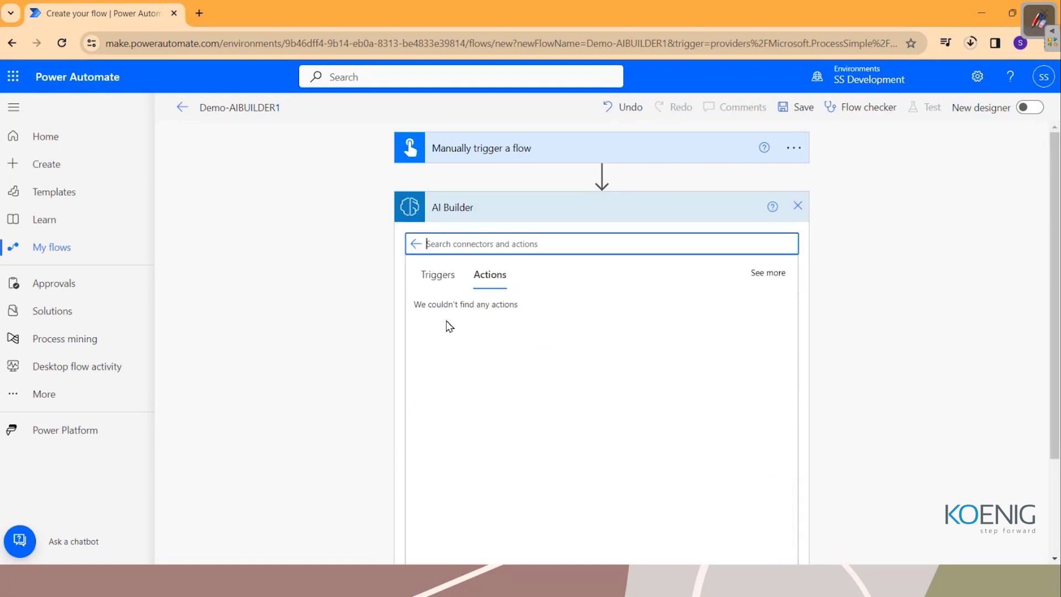
scroll(567, 409, down, 3)
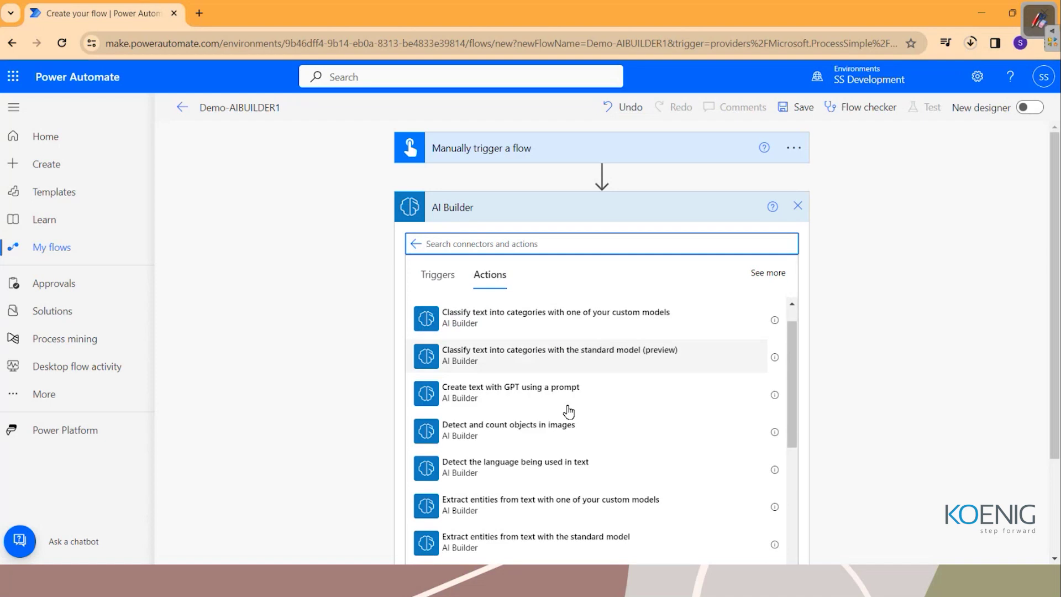
scroll(568, 411, down, 7)
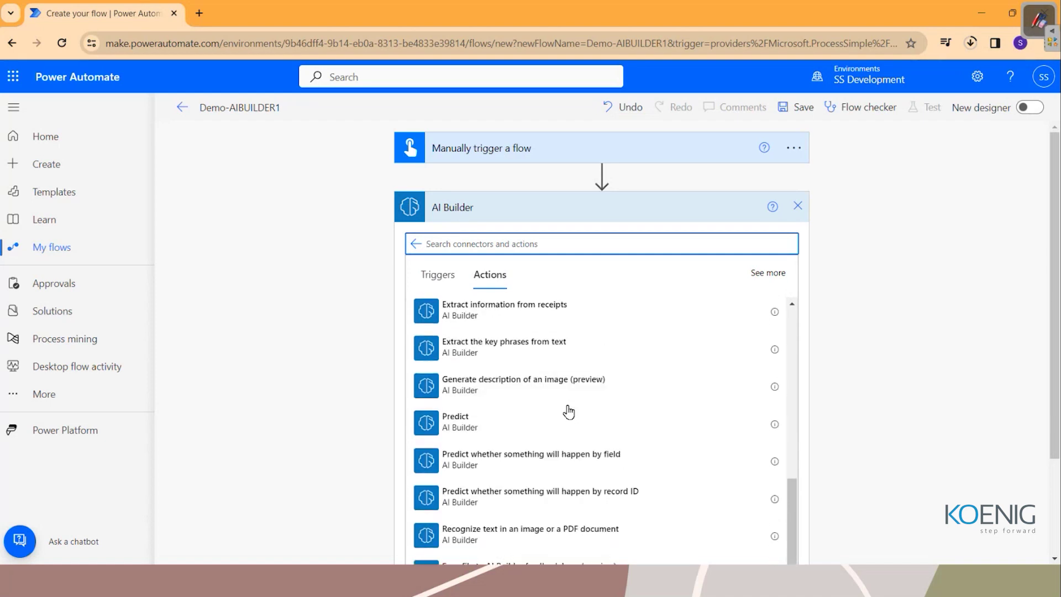
scroll(569, 412, up, 10)
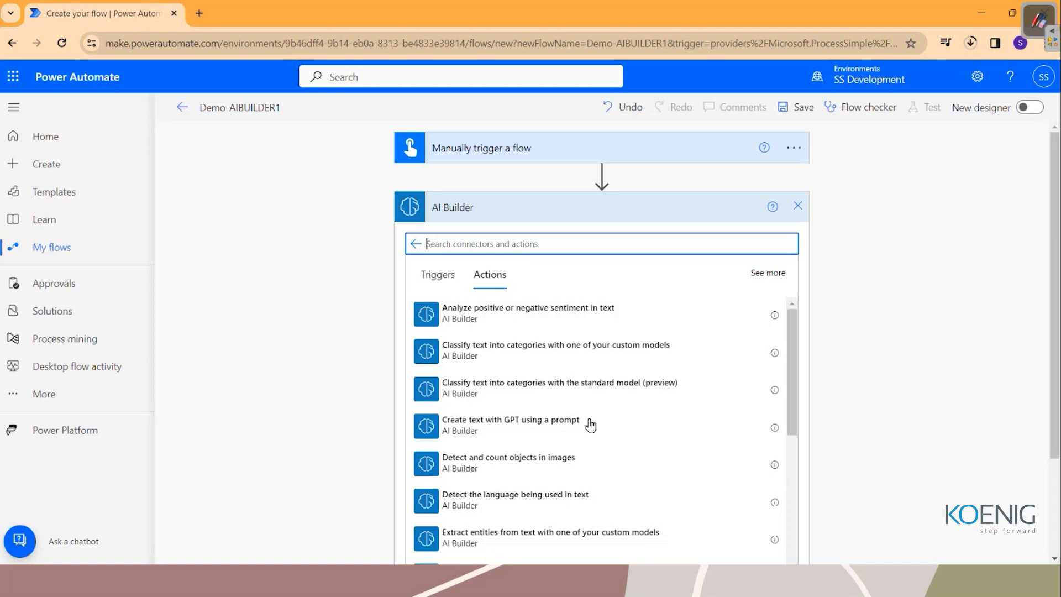
scroll(598, 469, down, 4)
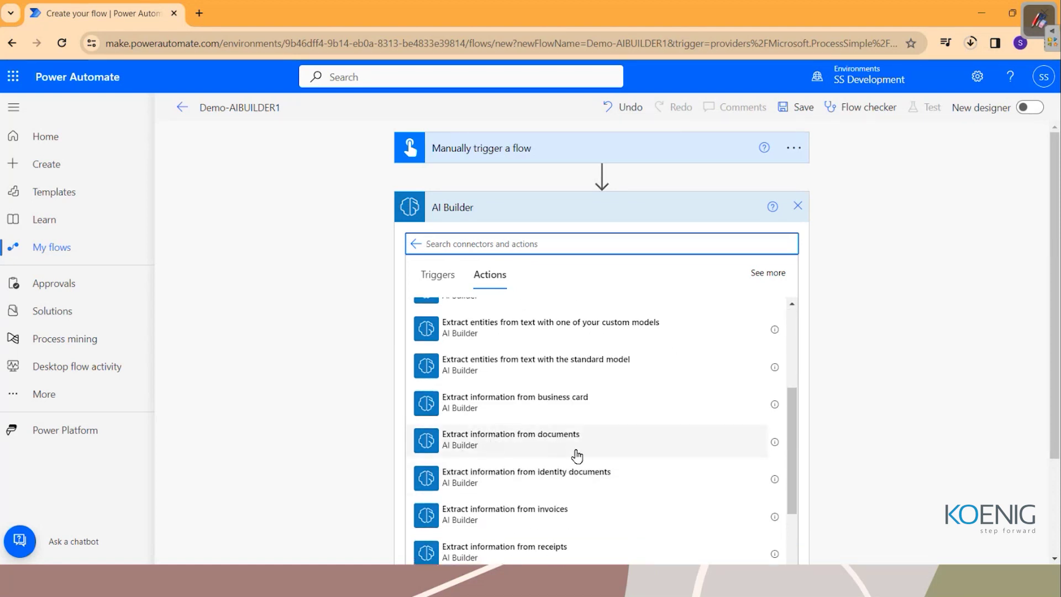
scroll(575, 456, down, 5)
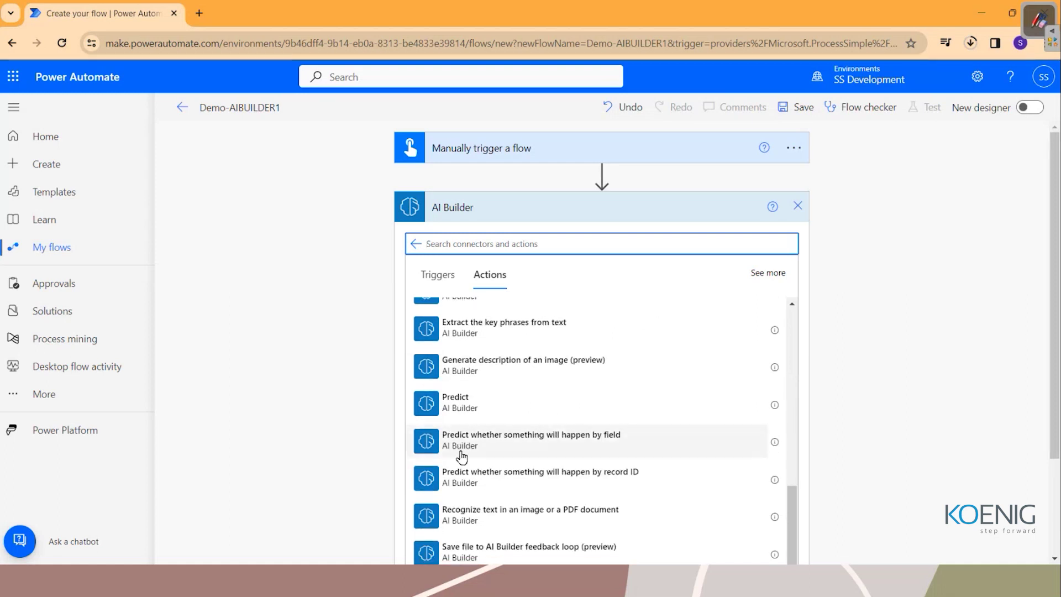
scroll(604, 453, down, 1)
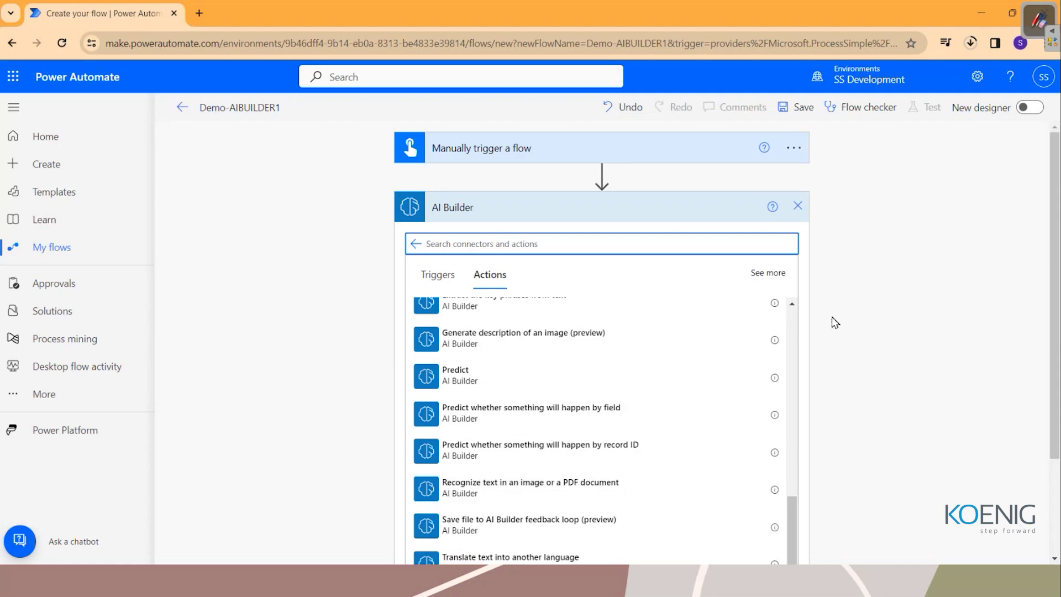
scroll(835, 317, down, 2)
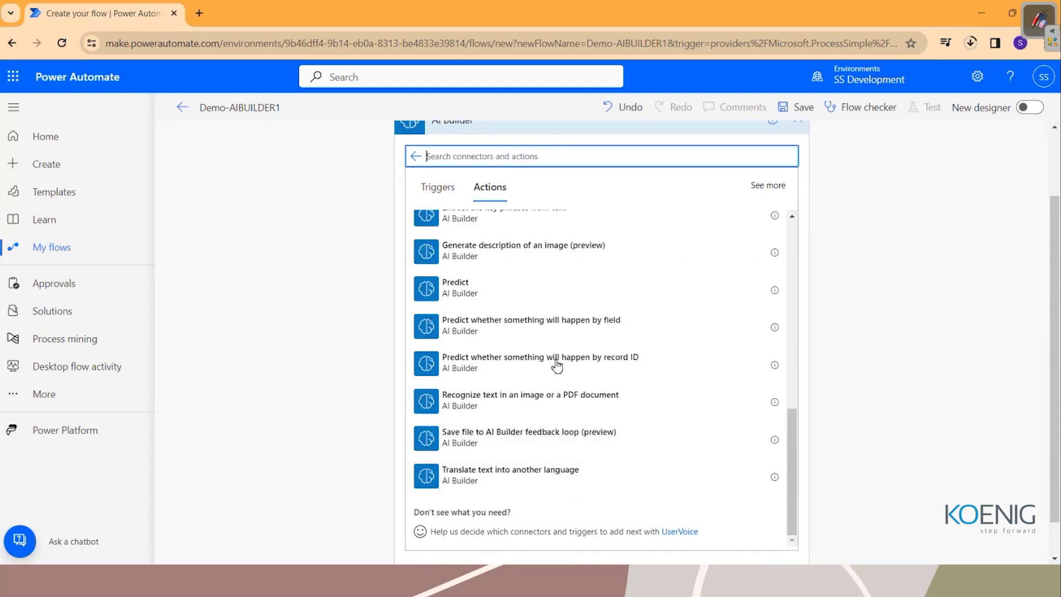
scroll(557, 365, up, 5)
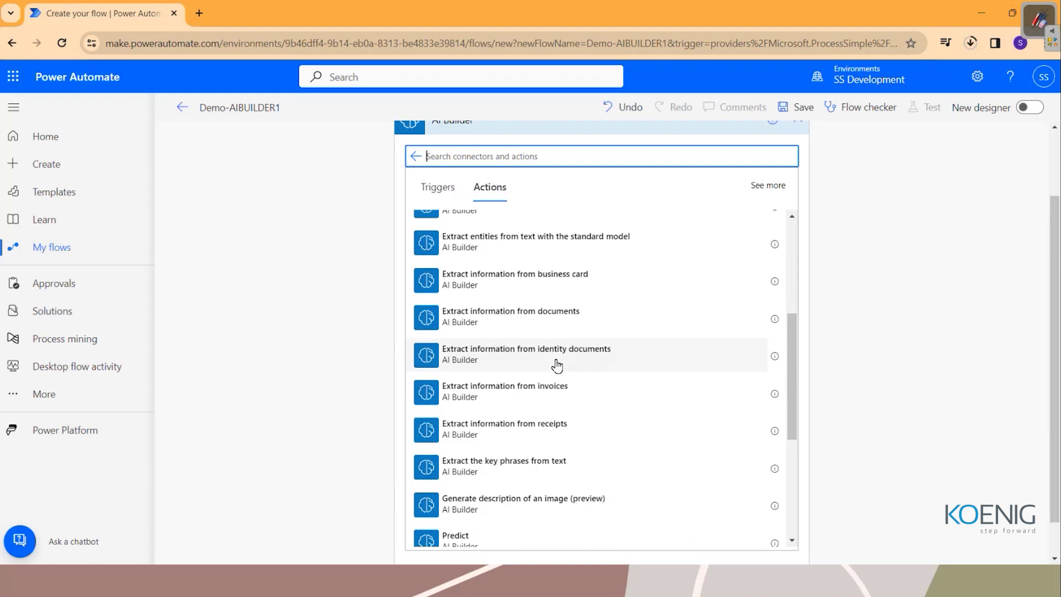
scroll(556, 365, up, 1)
scroll(557, 365, up, 6)
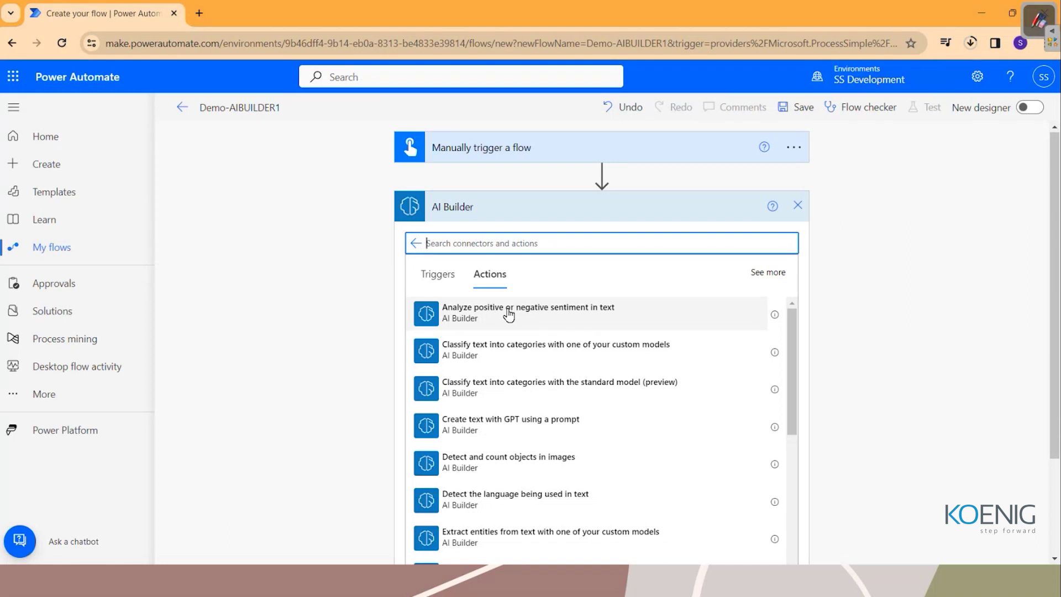
Switch to the OpenBoard whiteboard and start writing a heading at the top.
click(1042, 19)
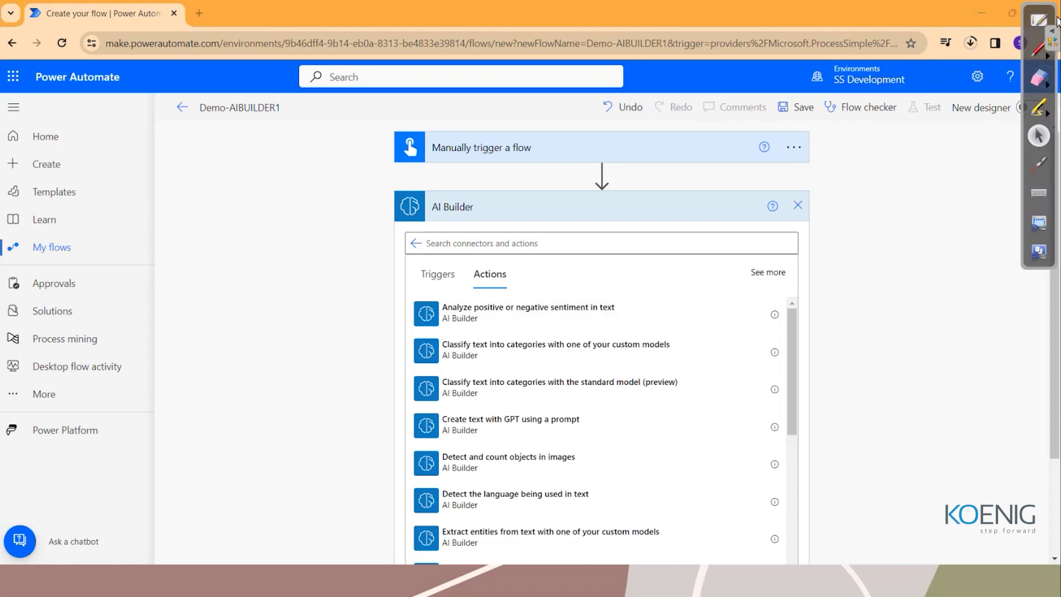
click(1039, 20)
mouse_move(319, 50)
mouse_down()
mouse_move(299, 79)
mouse_move(380, 72)
mouse_up()
Handwrite and underline the heading 'Sentiment Analysis'.
click(377, 57)
mouse_move(355, 62)
mouse_down()
mouse_move(449, 76)
mouse_move(456, 57)
mouse_move(480, 77)
mouse_move(499, 73)
mouse_up()
mouse_move(480, 70)
mouse_down()
mouse_move(564, 66)
mouse_move(557, 86)
mouse_move(592, 69)
mouse_up()
click(588, 51)
mouse_move(376, 86)
mouse_down()
mouse_move(536, 88)
mouse_move(515, 95)
mouse_up()
In green, write '1. Tweets analysis' with an arrow to positive, negative, neutral.
click(96, 15)
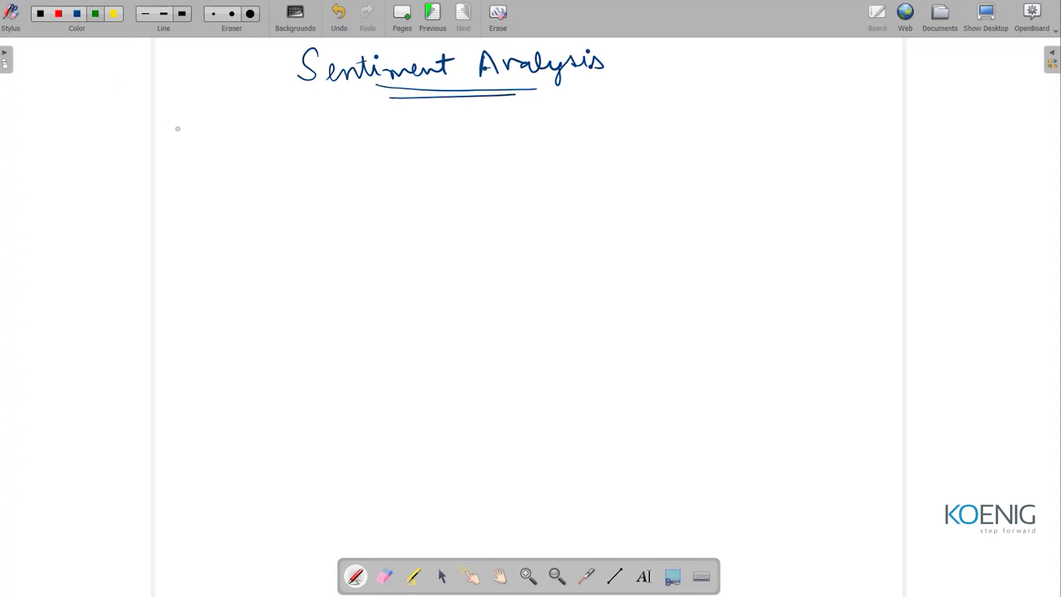
mouse_move(141, 120)
mouse_down()
mouse_move(153, 138)
mouse_move(207, 105)
mouse_move(196, 133)
mouse_move(244, 122)
mouse_move(276, 130)
mouse_up()
click(158, 131)
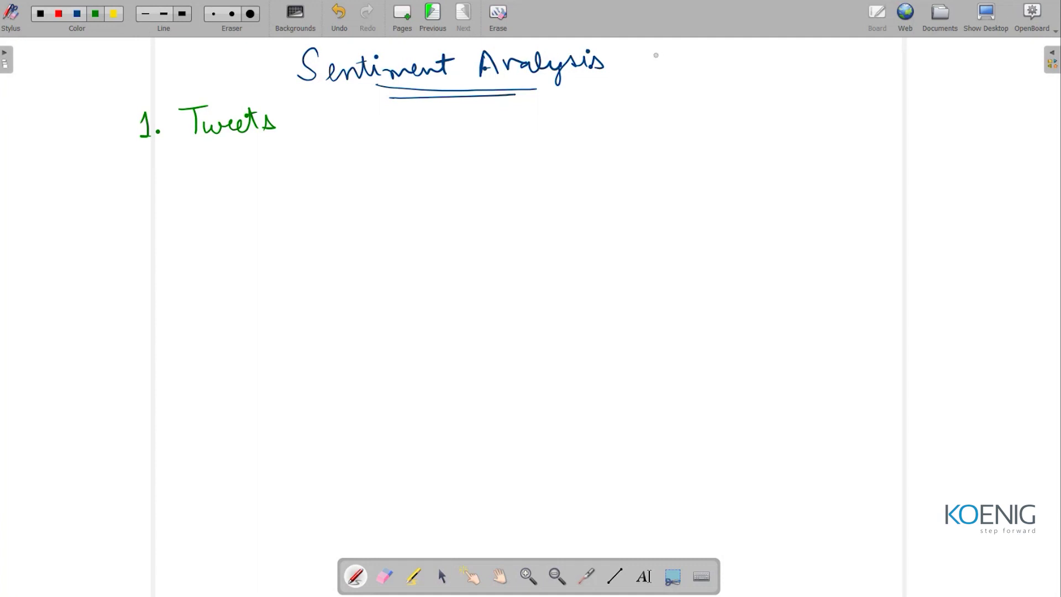
mouse_move(315, 118)
mouse_down()
mouse_move(309, 125)
mouse_move(423, 120)
mouse_move(409, 109)
mouse_up()
drag(258, 145, 280, 166)
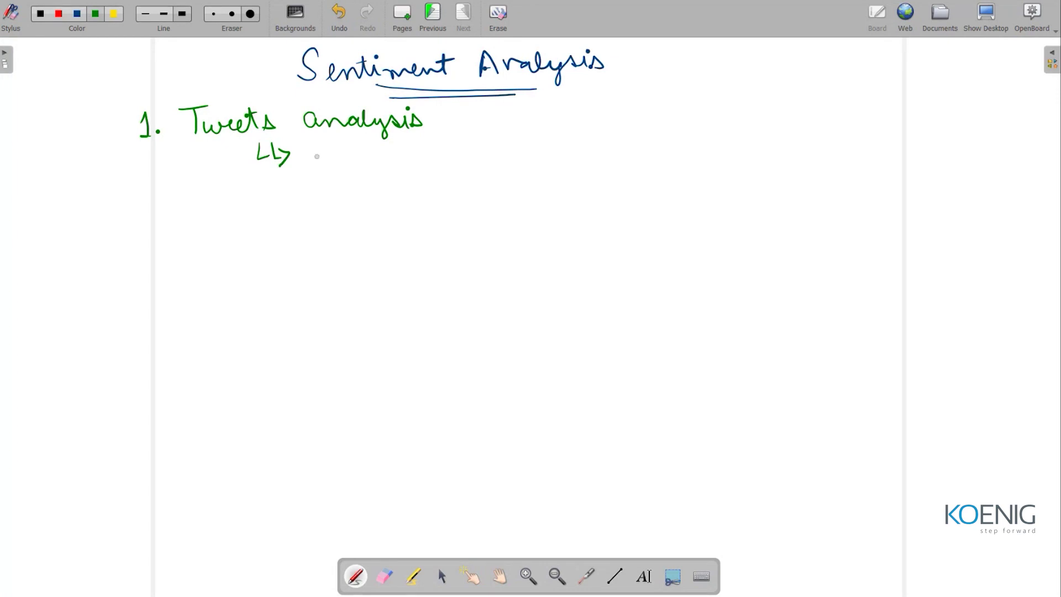
mouse_move(311, 145)
mouse_down()
mouse_move(310, 168)
mouse_move(401, 149)
mouse_move(411, 165)
mouse_up()
mouse_move(438, 145)
mouse_down()
mouse_move(441, 156)
mouse_move(540, 151)
mouse_up()
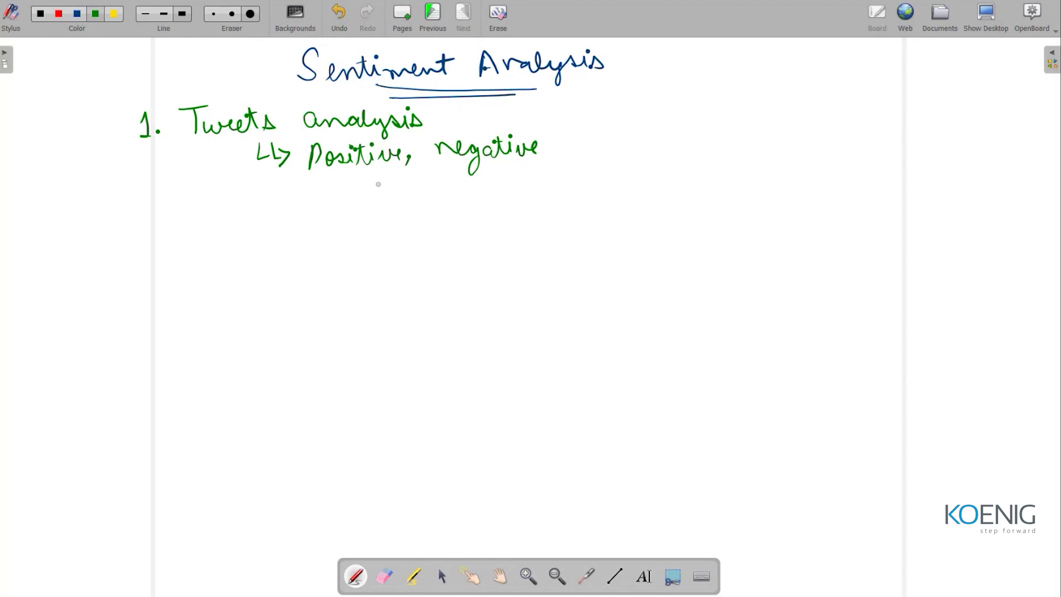
mouse_move(569, 148)
mouse_down()
mouse_move(565, 161)
mouse_move(641, 145)
mouse_move(644, 155)
mouse_move(639, 138)
mouse_up()
drag(641, 154, 690, 145)
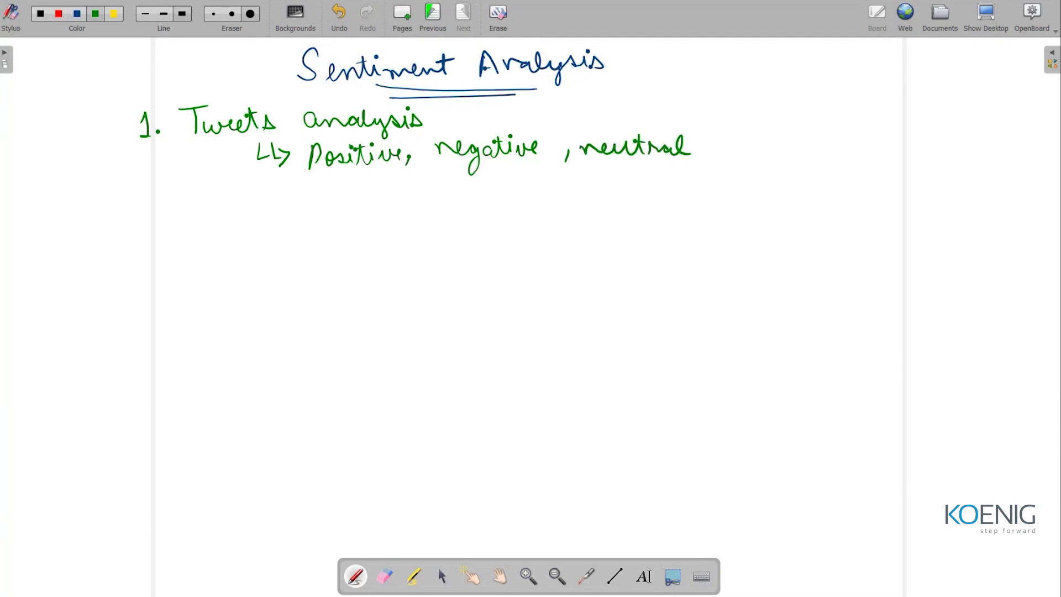
Add '2. Product Review' as the second item and return to the desktop.
click(171, 215)
mouse_move(148, 204)
mouse_down()
mouse_move(166, 221)
mouse_move(200, 222)
mouse_up()
mouse_move(199, 195)
mouse_down()
mouse_move(208, 209)
mouse_move(231, 209)
mouse_up()
drag(231, 209, 254, 210)
mouse_move(264, 197)
mouse_down()
mouse_move(266, 216)
mouse_move(296, 213)
mouse_up()
drag(288, 202, 325, 217)
mouse_move(328, 192)
mouse_down()
mouse_move(344, 209)
mouse_move(413, 199)
mouse_up()
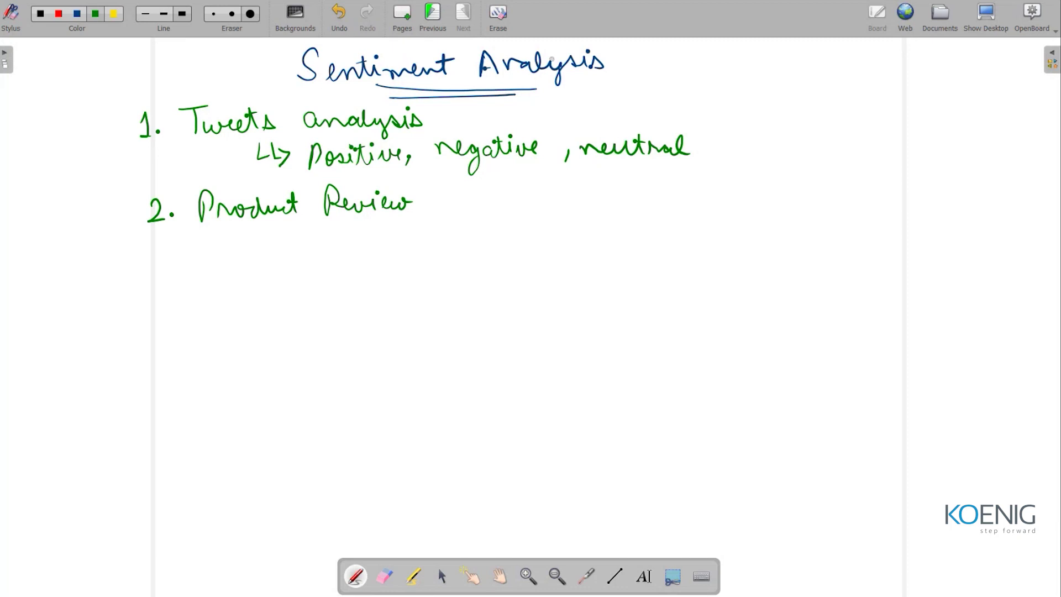
click(988, 9)
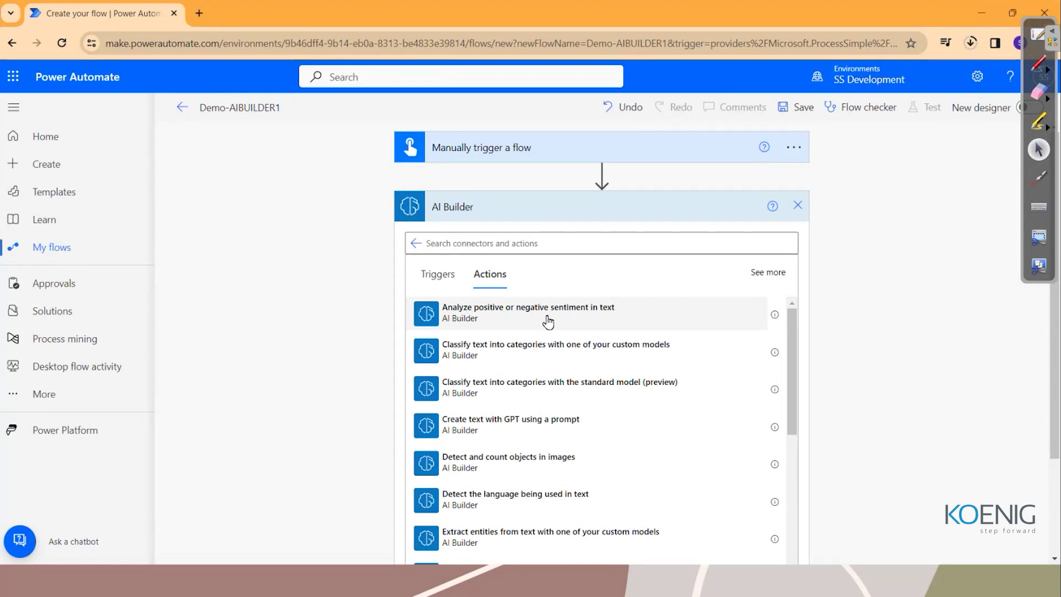
Add the Analyze positive or negative sentiment in text action with language English.
click(548, 321)
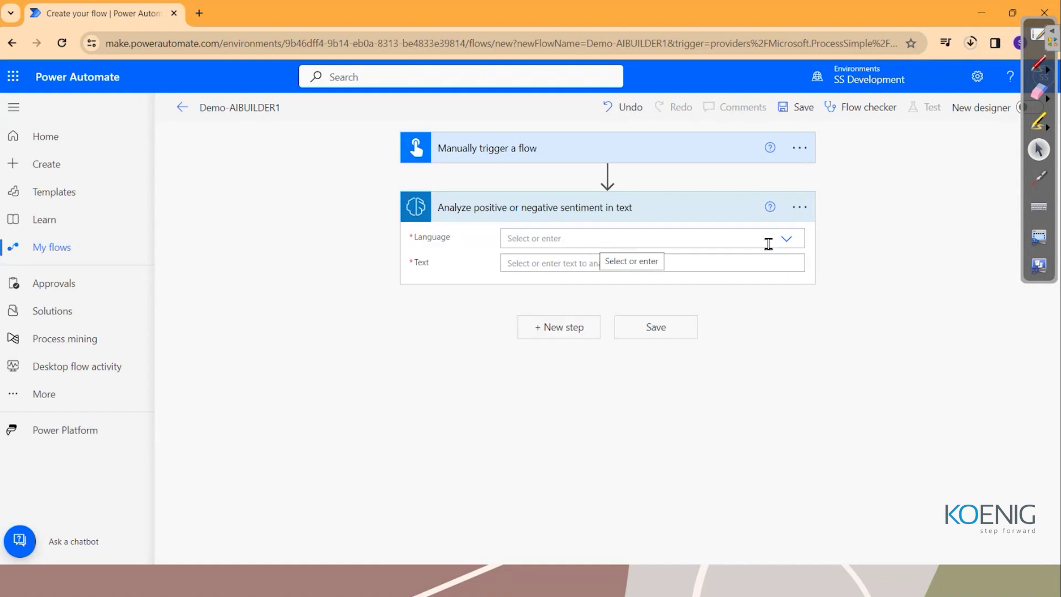
click(789, 249)
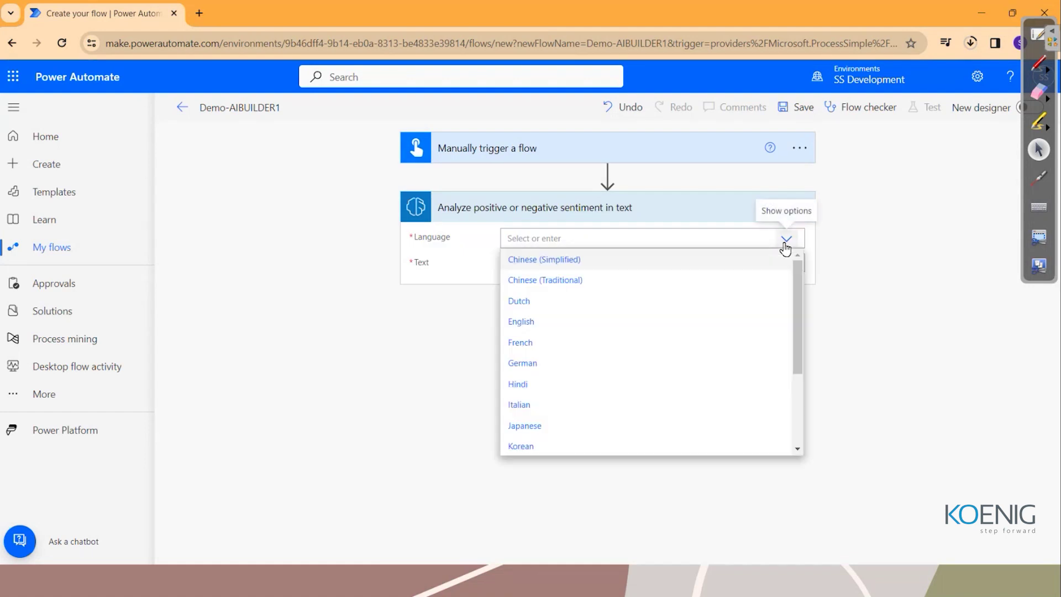
scroll(679, 405, down, 1)
scroll(679, 406, down, 1)
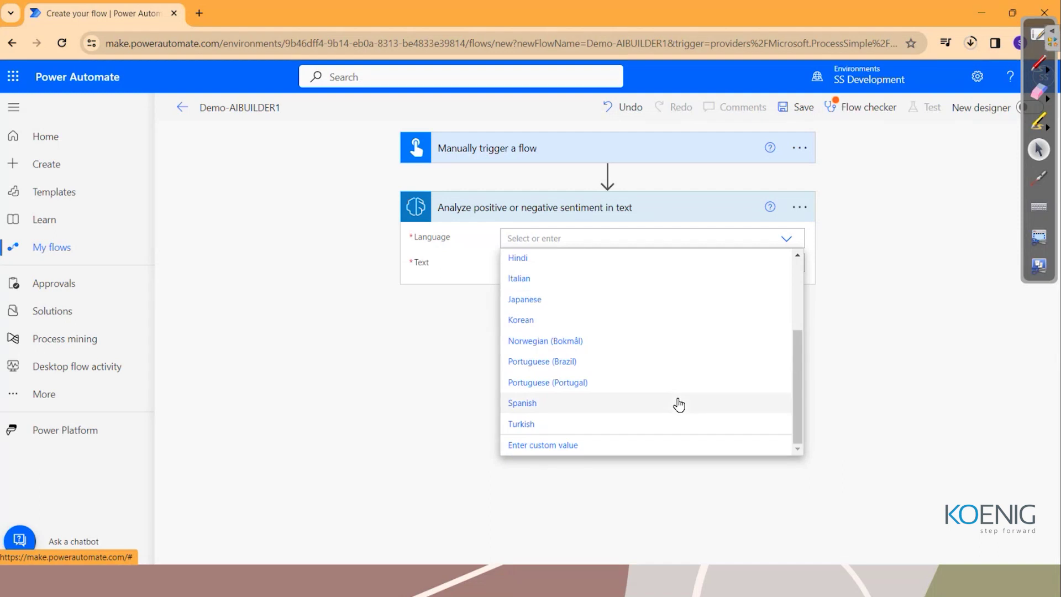
scroll(679, 406, up, 3)
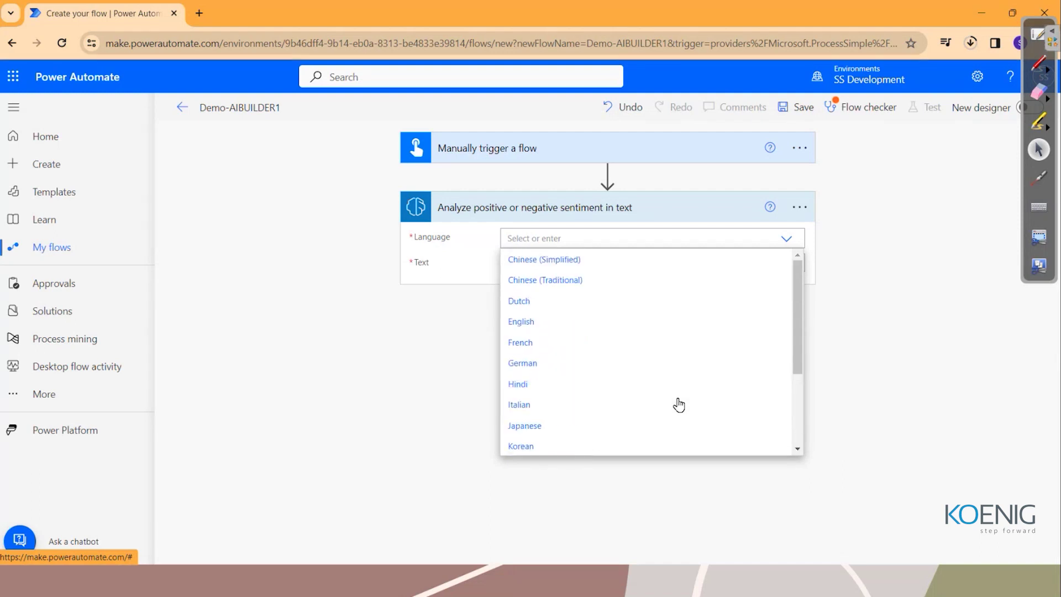
click(580, 327)
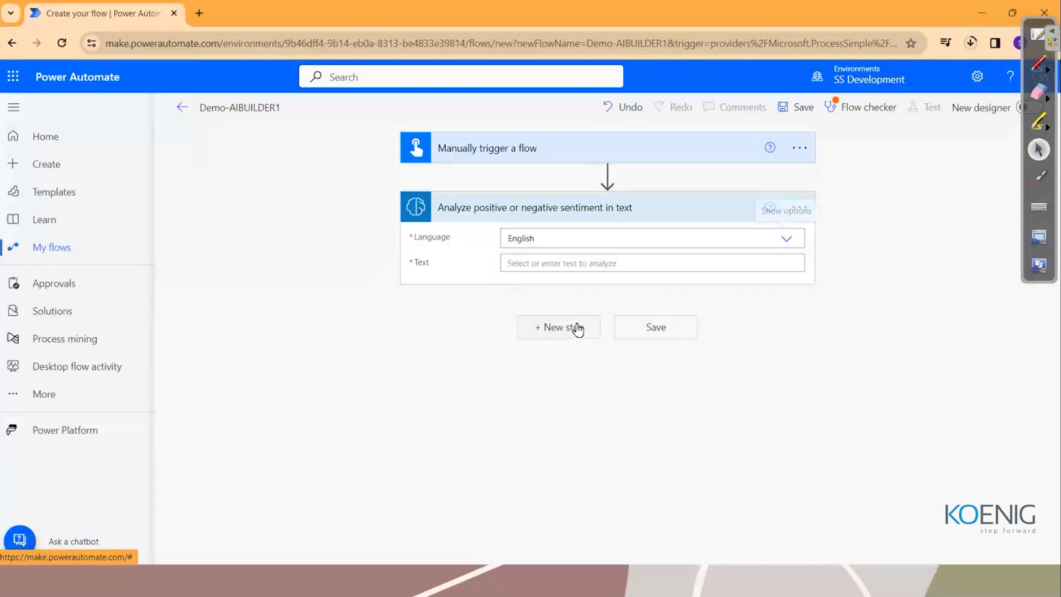
Set the sentiment action's Text to the trigger's Reviews value and save the flow.
click(564, 269)
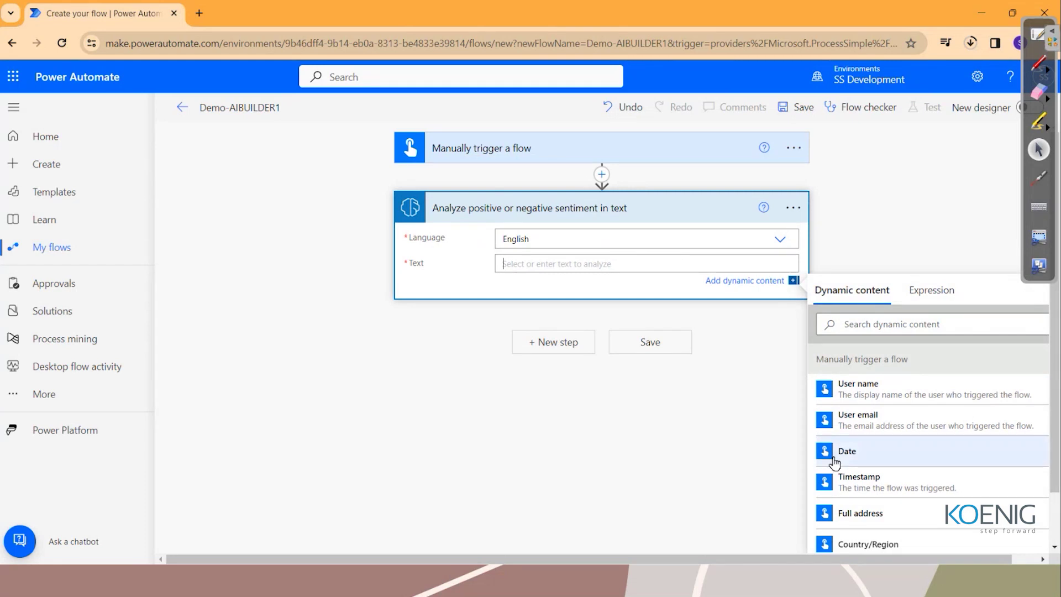
scroll(916, 507, down, 2)
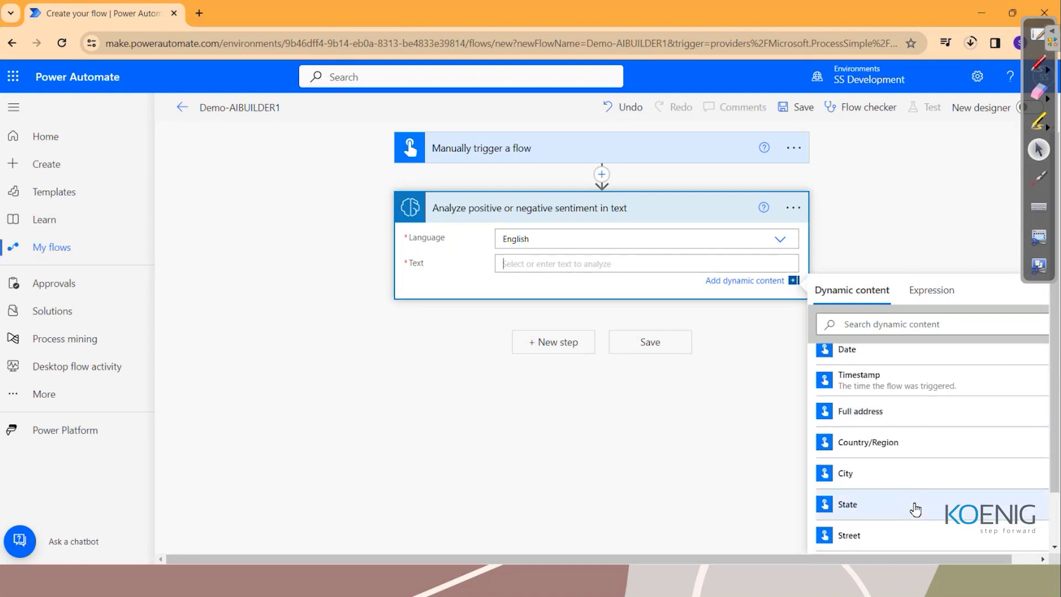
scroll(916, 508, down, 1)
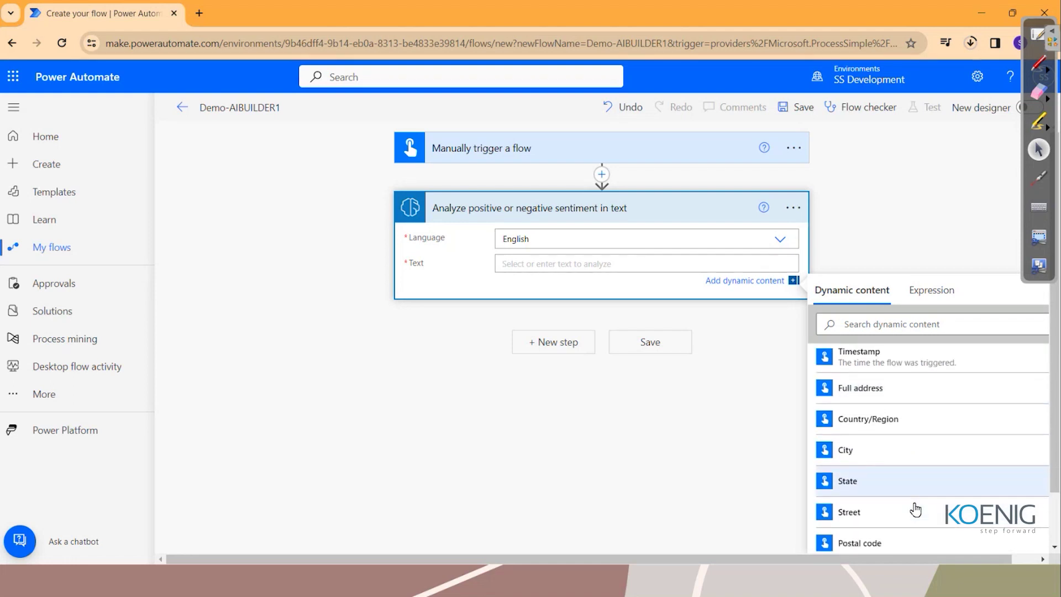
click(511, 162)
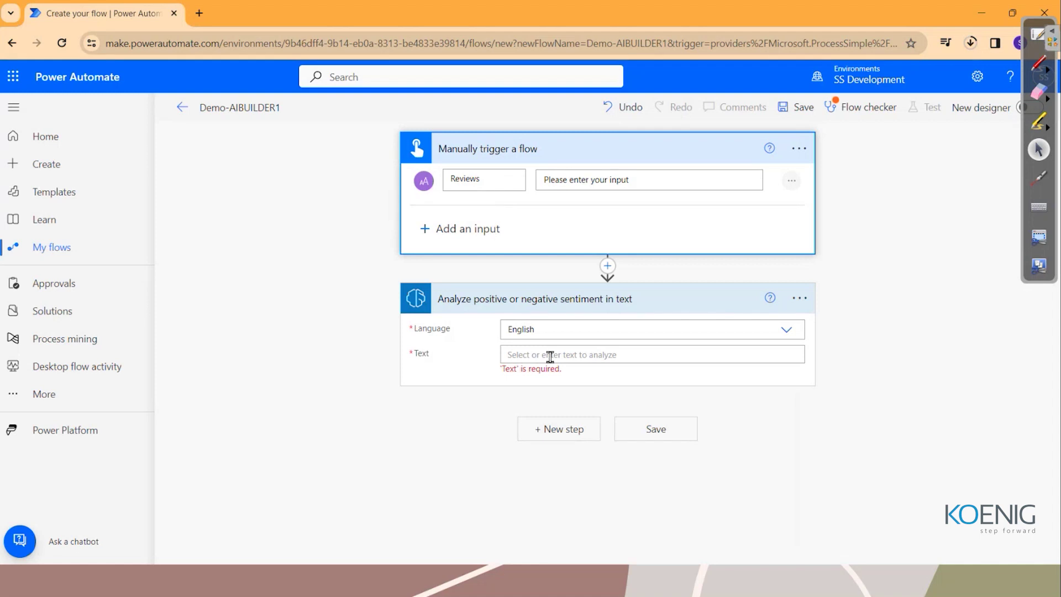
click(612, 354)
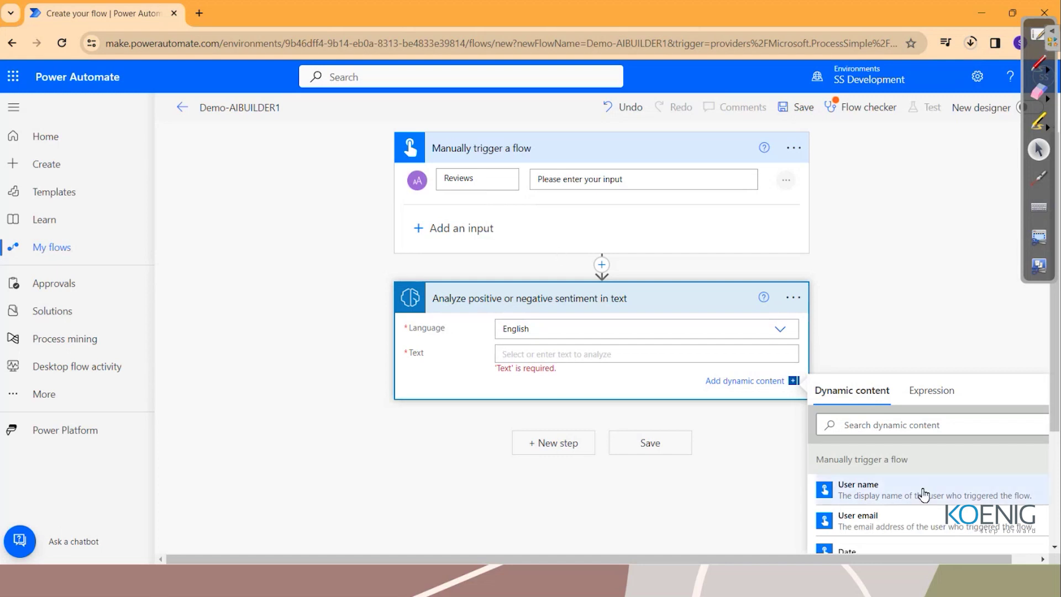
scroll(924, 493, down, 2)
scroll(925, 494, down, 5)
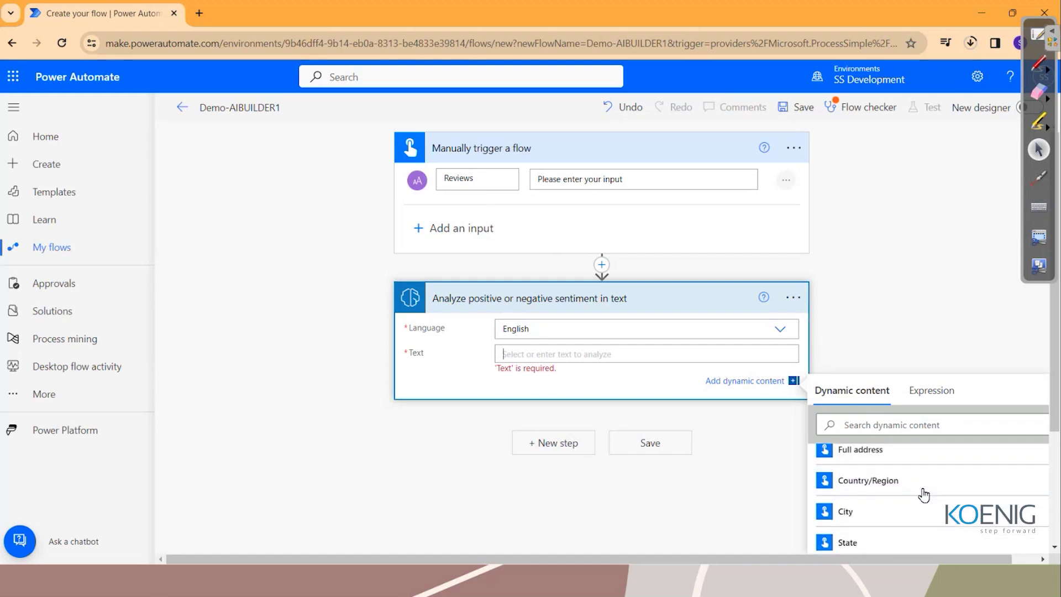
scroll(924, 494, down, 1)
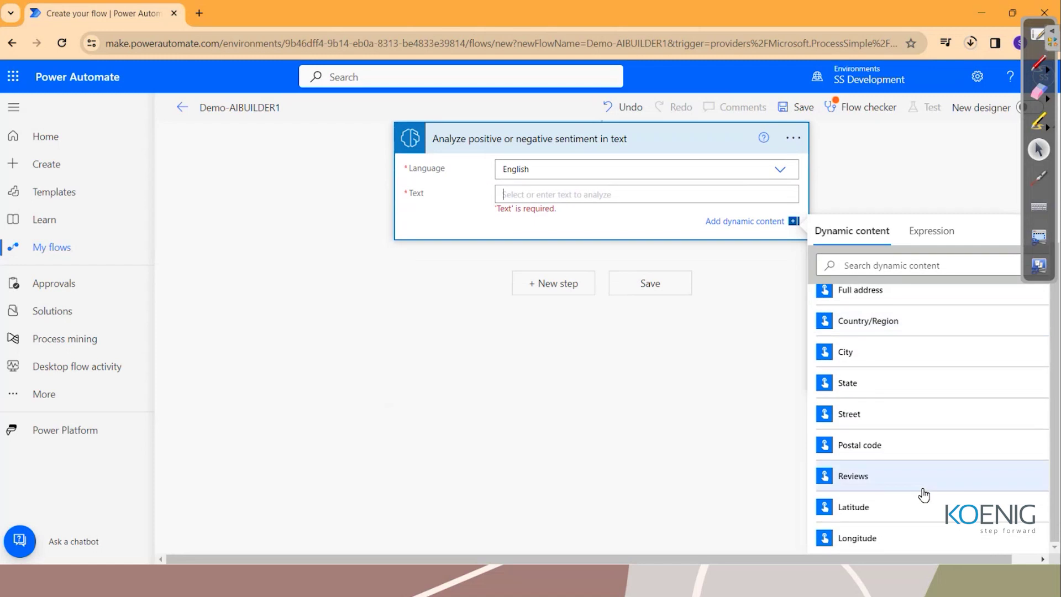
click(874, 487)
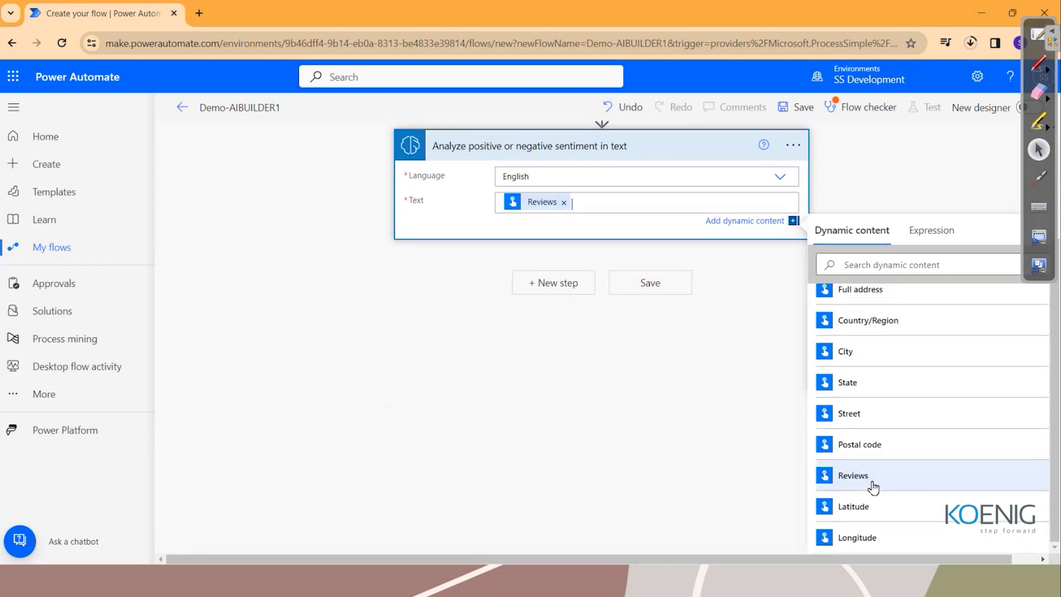
click(640, 292)
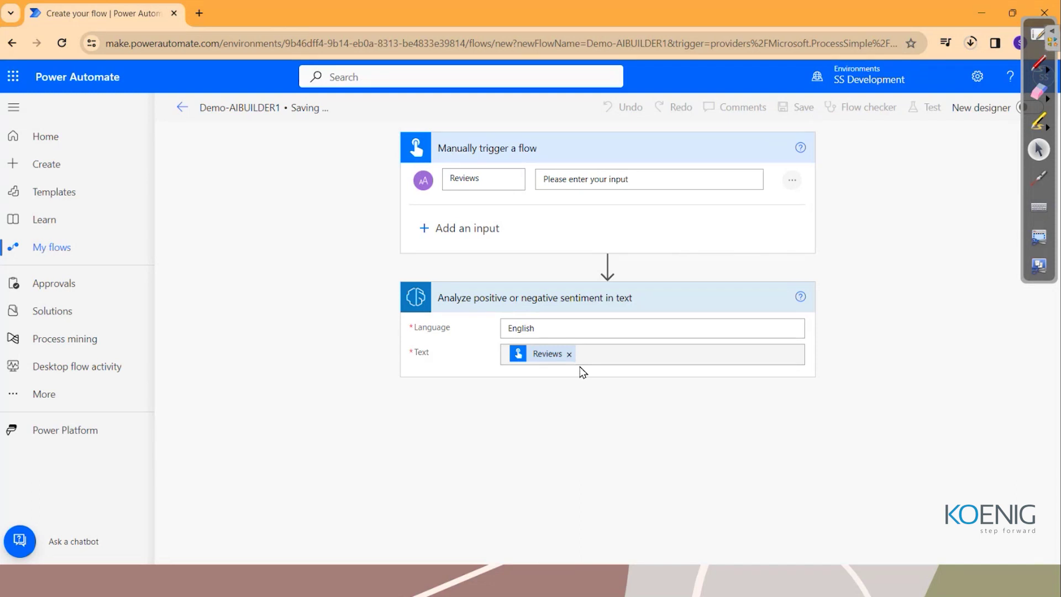
Go to office.com and create a new blank Excel workbook (Book.xlsx) from the Create page.
click(200, 14)
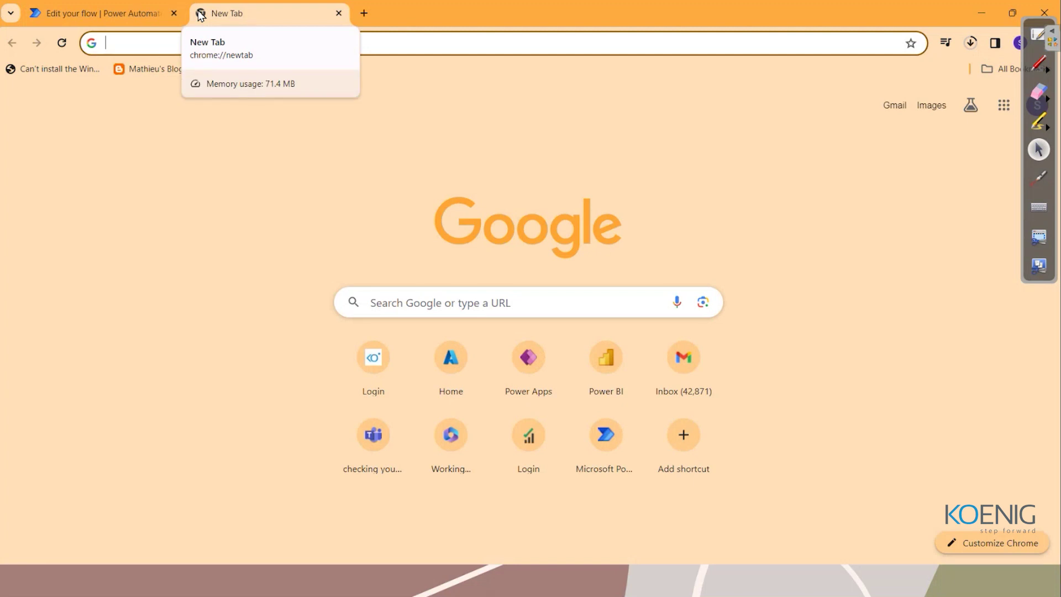
text(office.com)
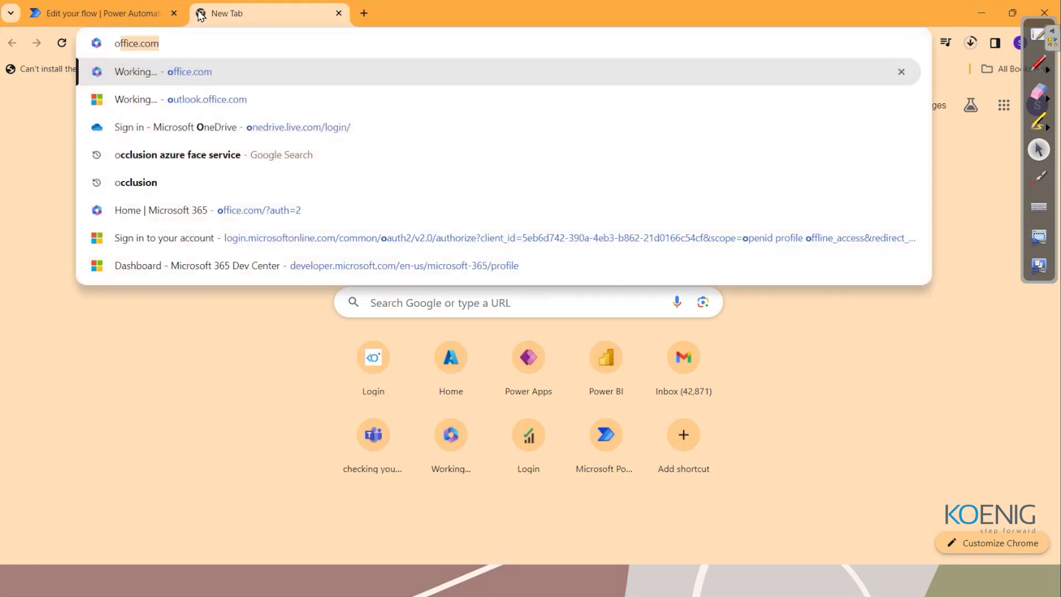
key(Return)
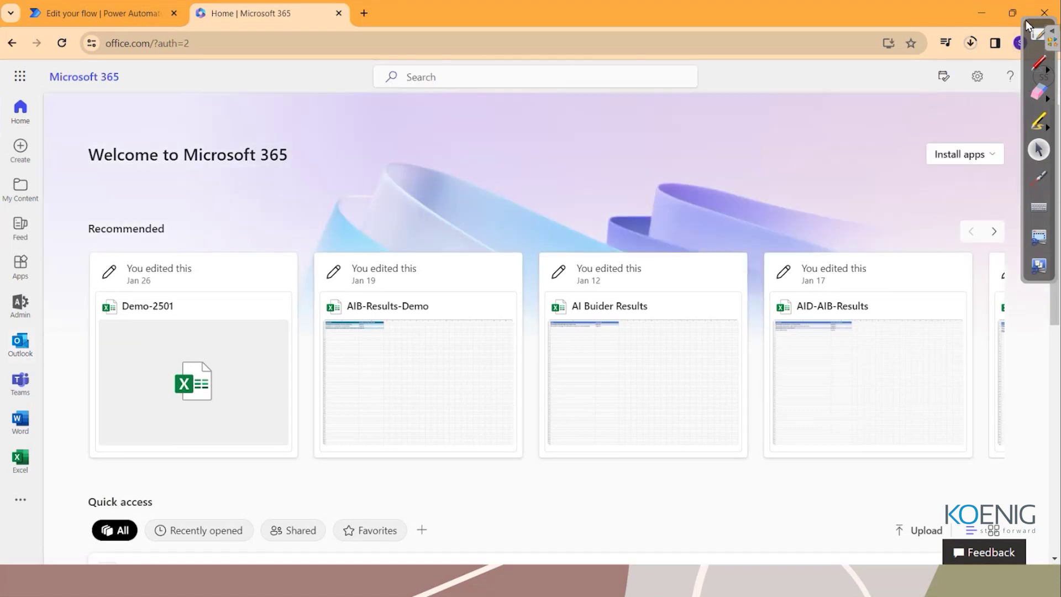
click(1048, 81)
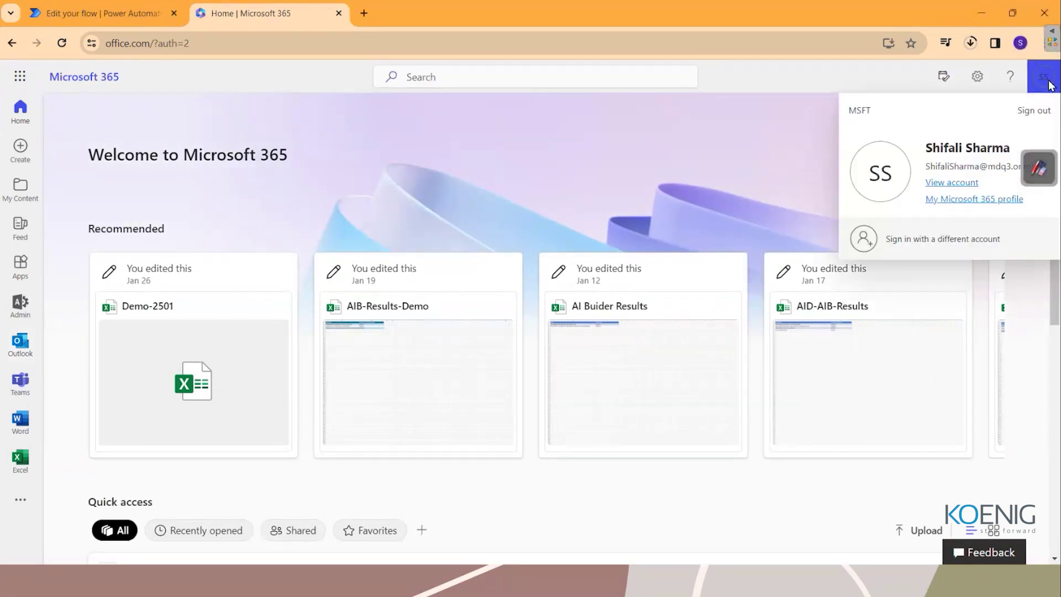
click(1049, 82)
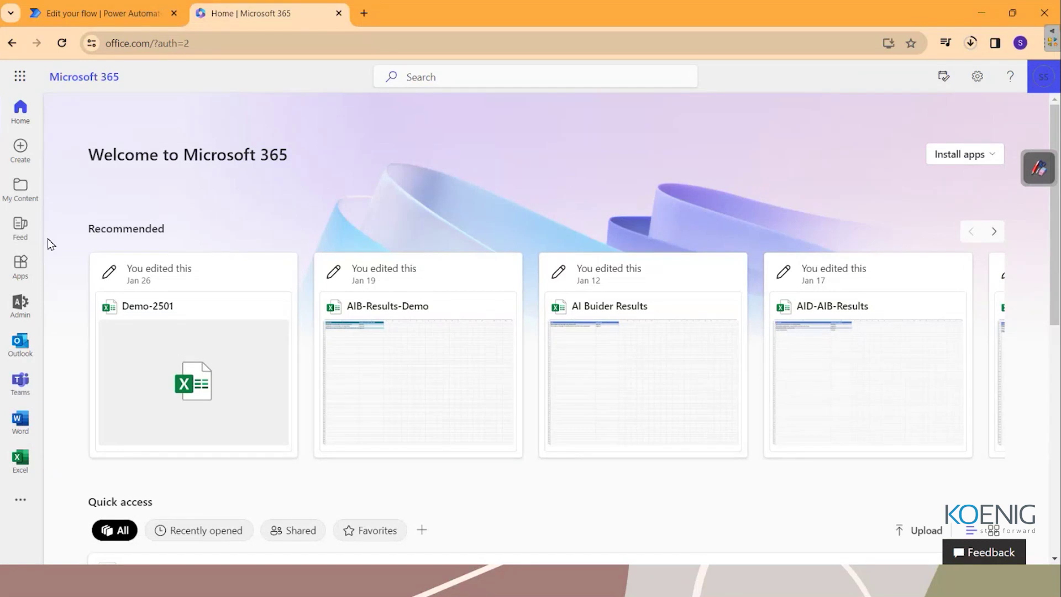
click(28, 163)
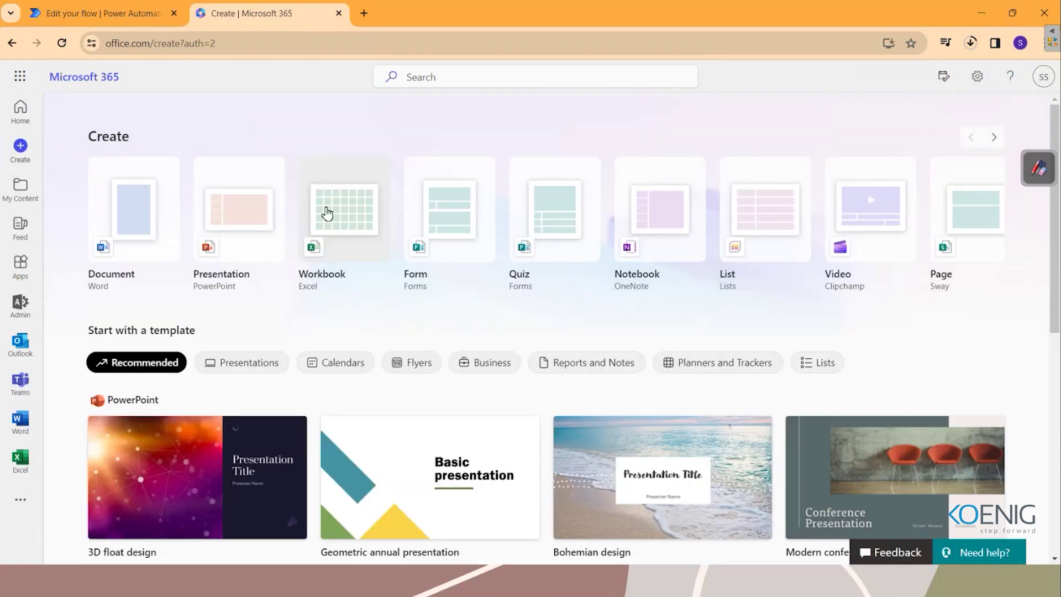
click(340, 209)
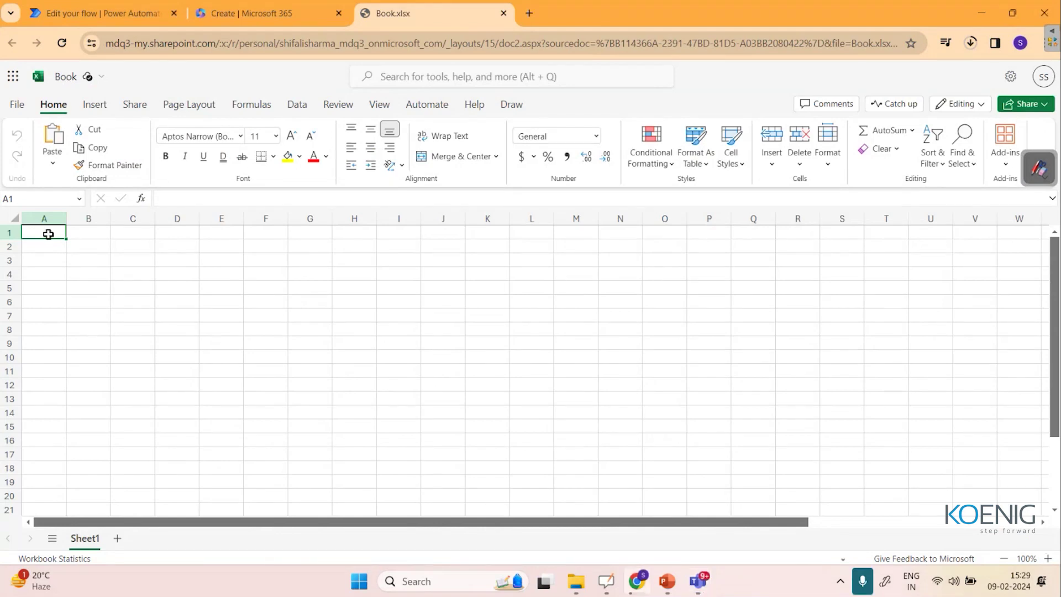
Enter the headers Reviews in A1 and Feedback in B1.
text(Re)
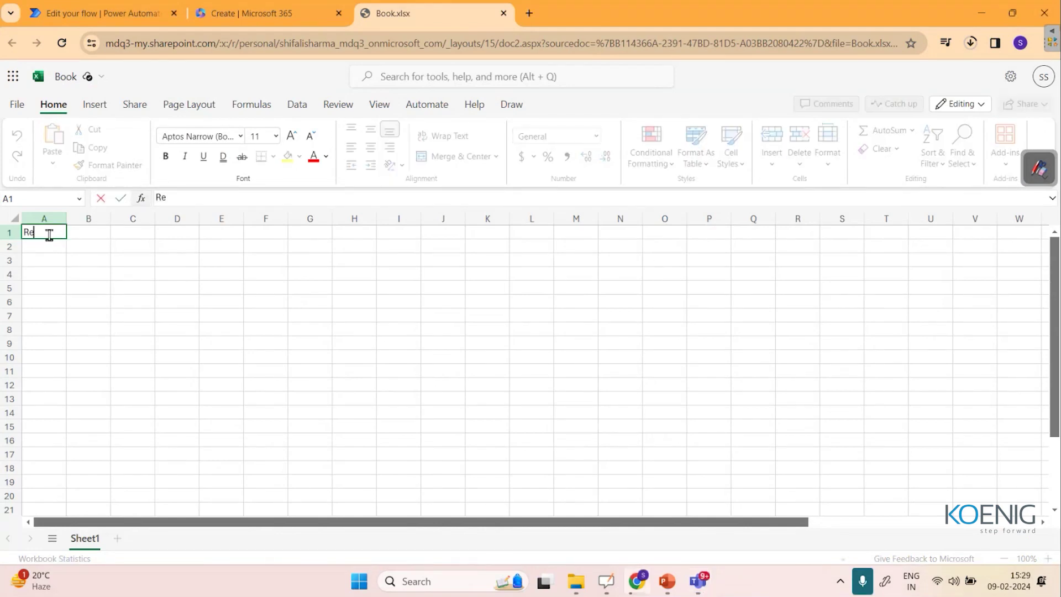
text(views)
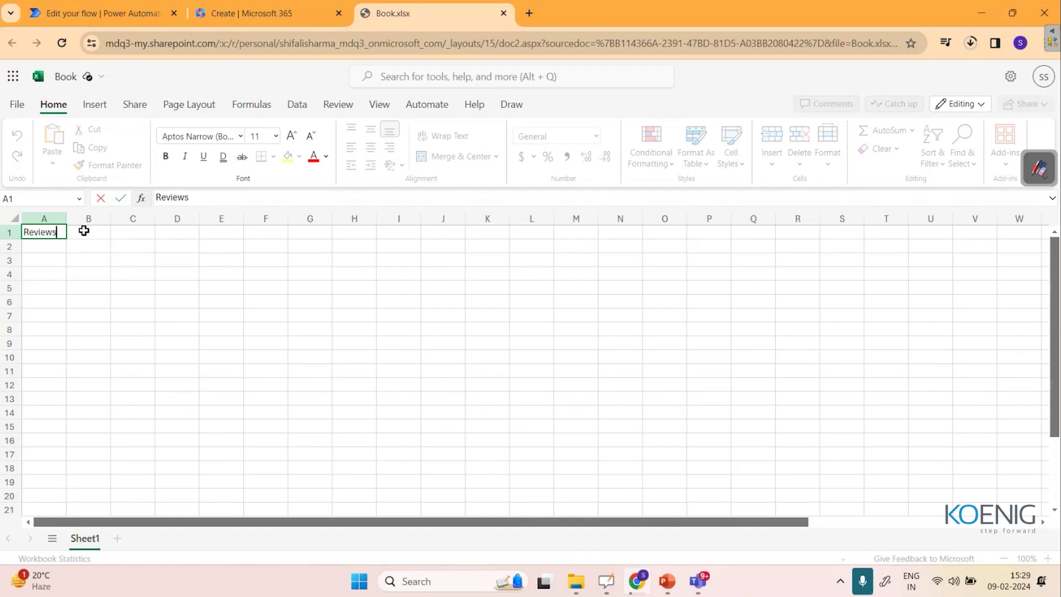
click(84, 231)
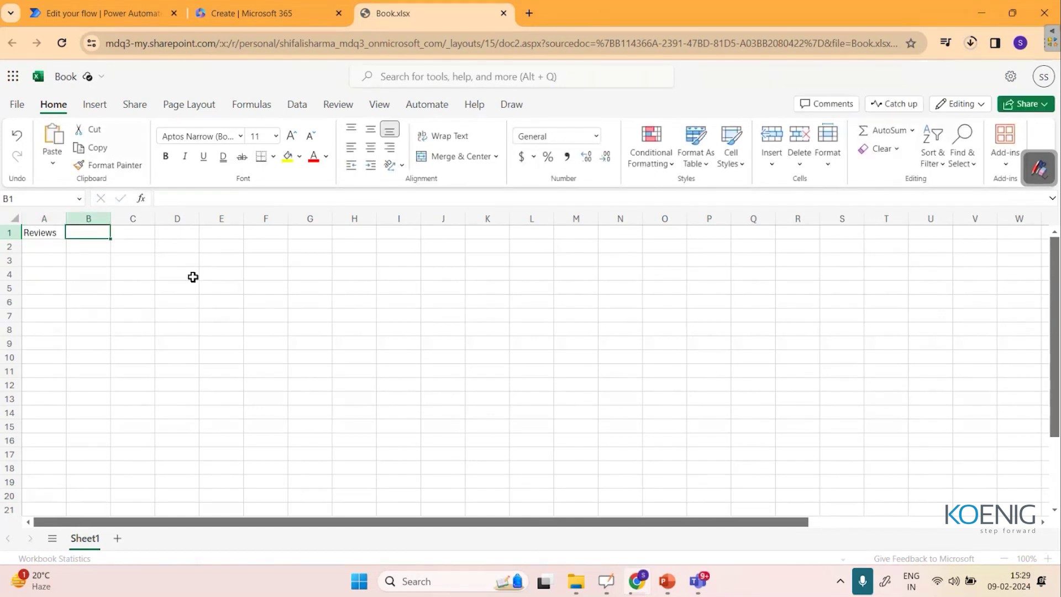
text(Feedback)
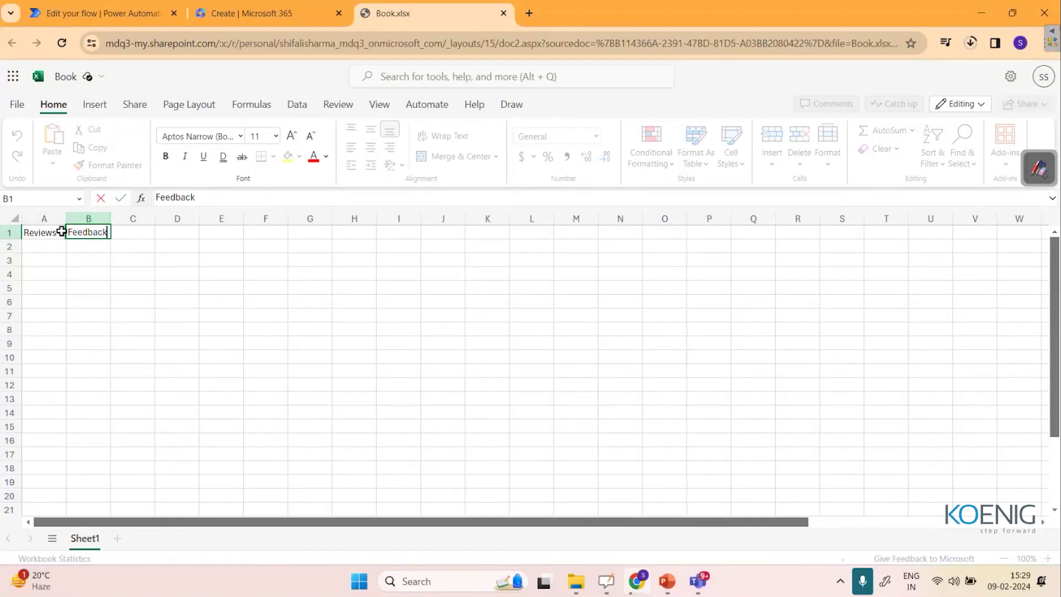
click(61, 218)
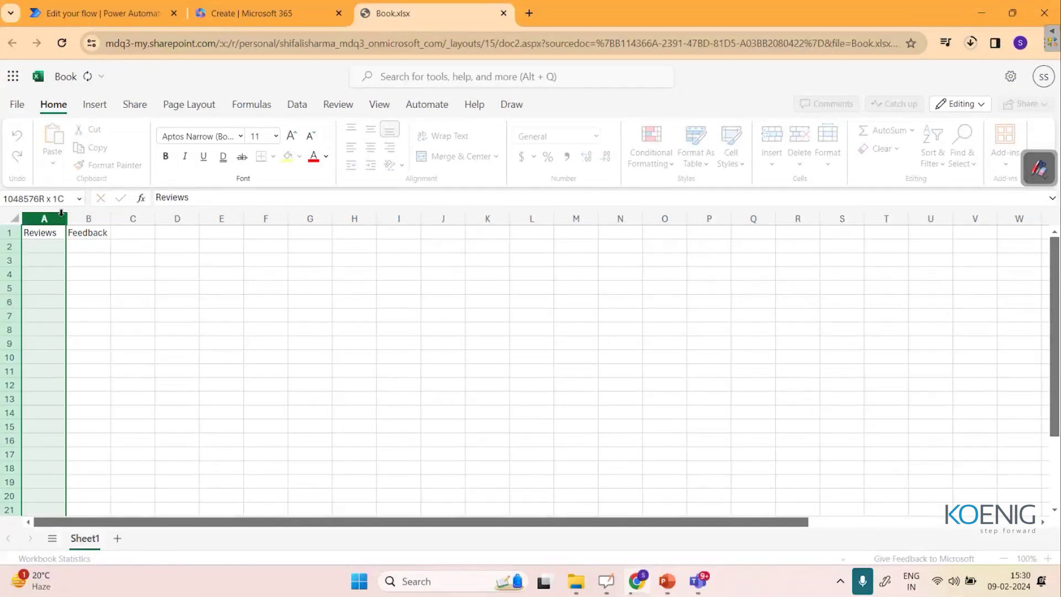
Widen columns A and B for long text and select both columns.
drag(67, 218, 338, 212)
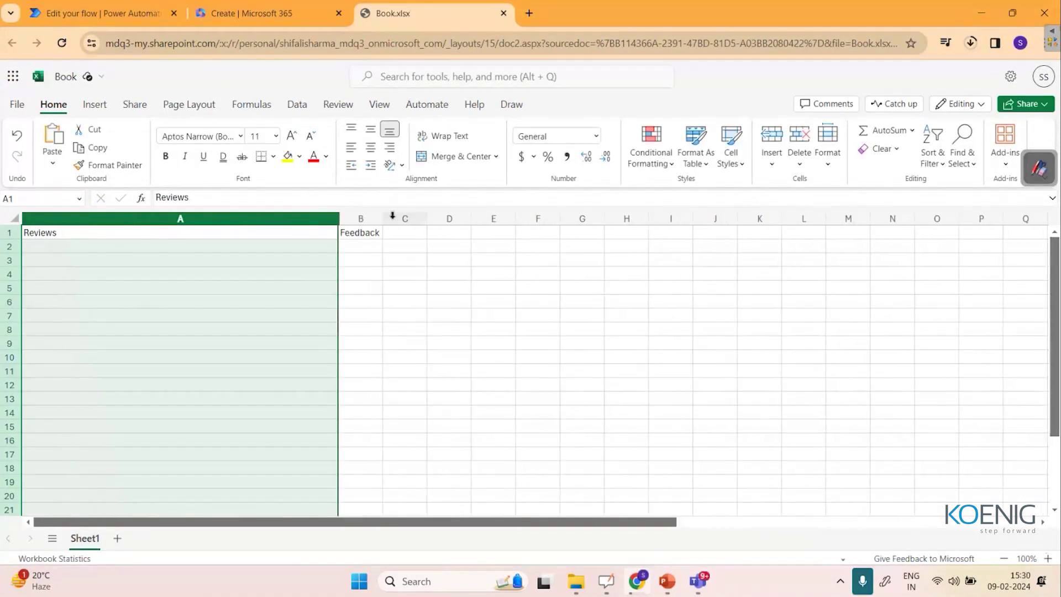
drag(427, 216, 479, 215)
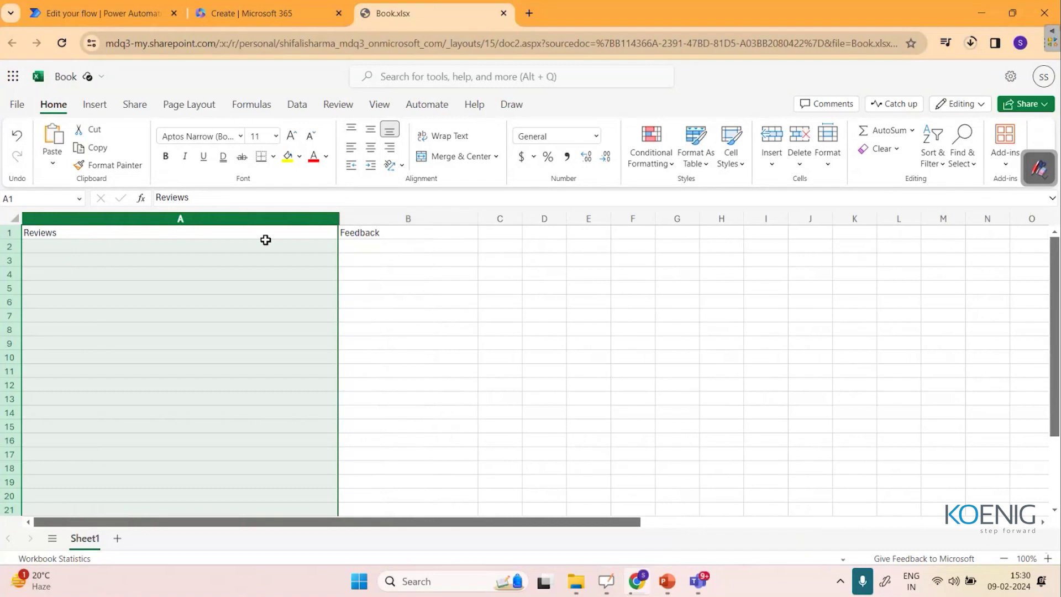
drag(250, 218, 399, 214)
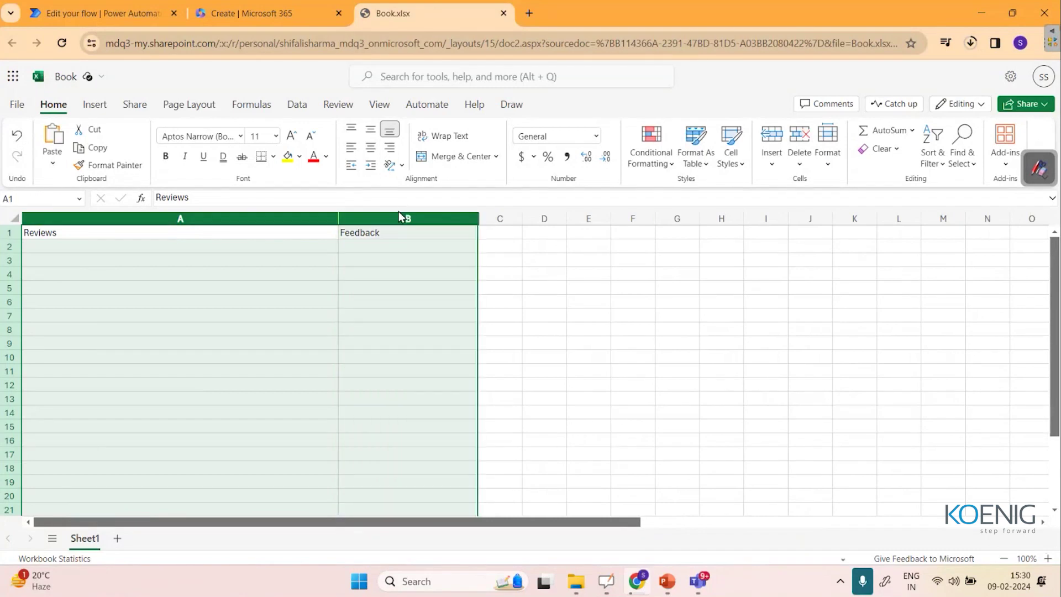
click(95, 105)
Make columns A–B a table with headers Reviews and Feedback, clearing leftover text in row 2.
click(65, 153)
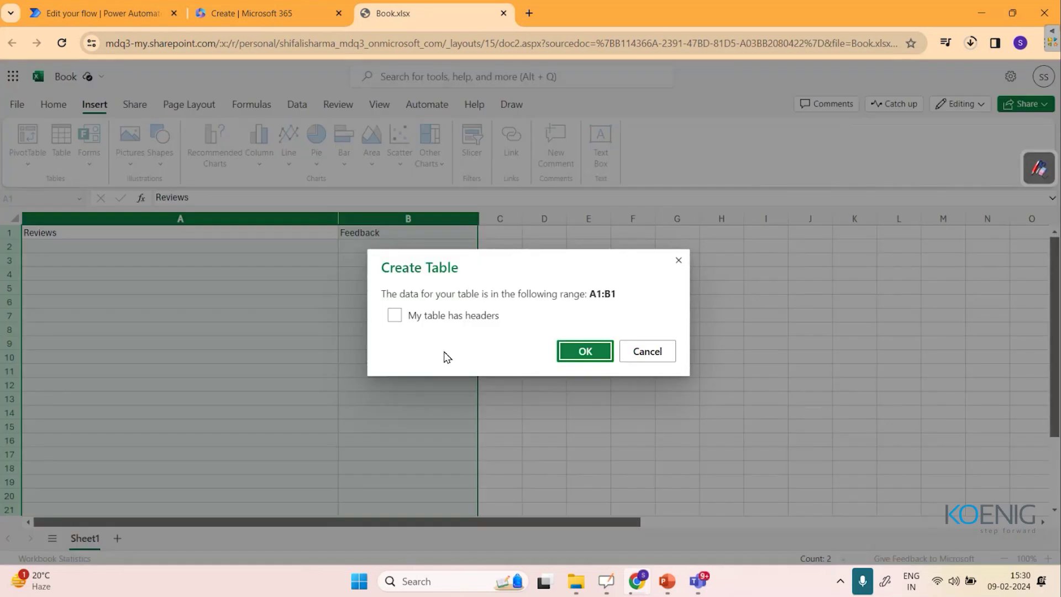
click(579, 362)
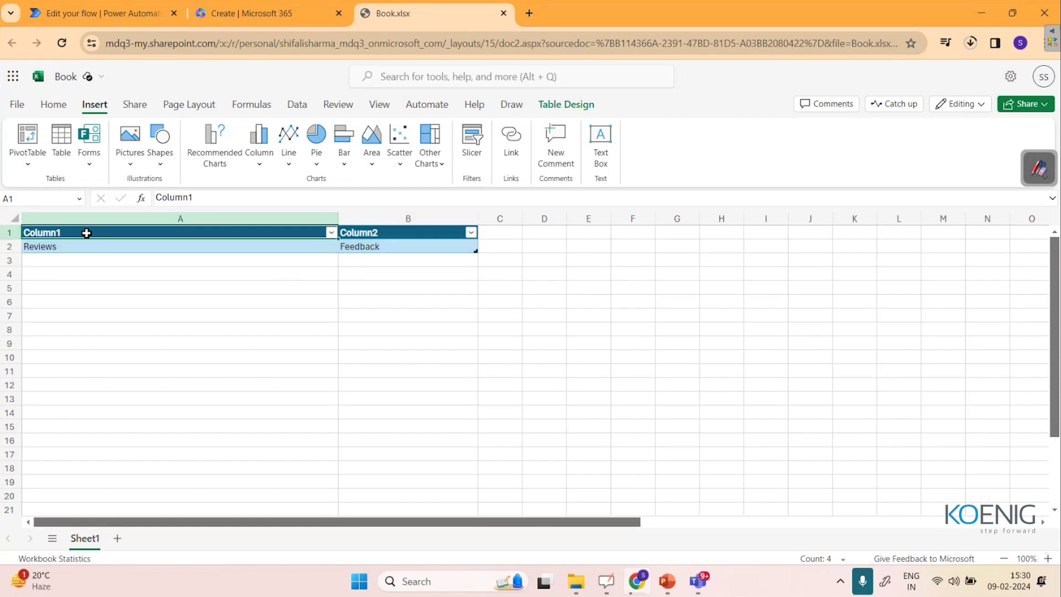
double_click(88, 233)
key(BackSpace)
key(BackSpace)
key(BackSpace)
key(BackSpace)
key(BackSpace)
key(BackSpace)
key(BackSpace)
text(Reviews)
key(Tab)
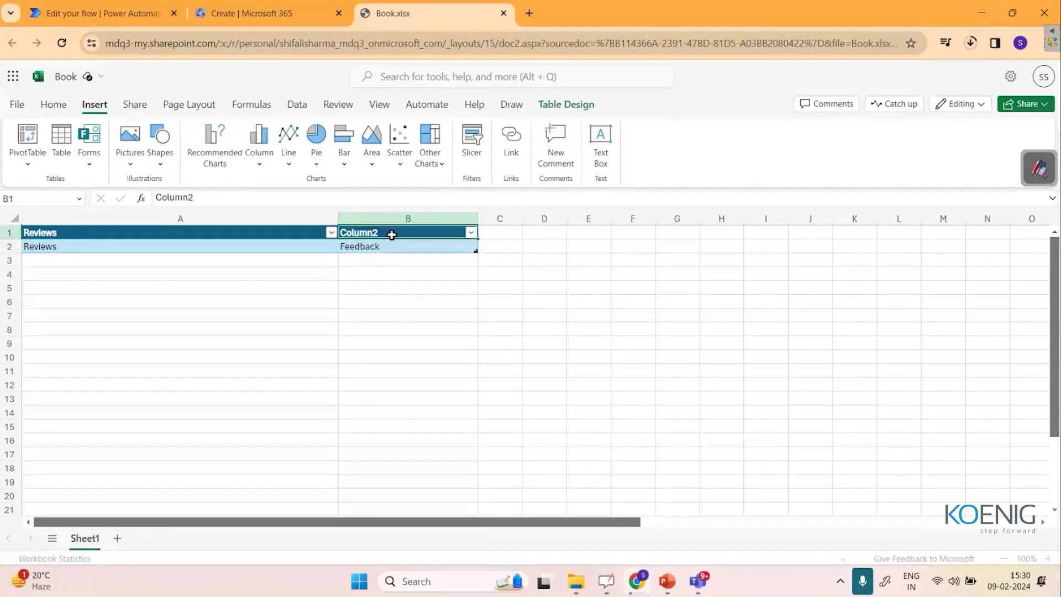
text(Fe)
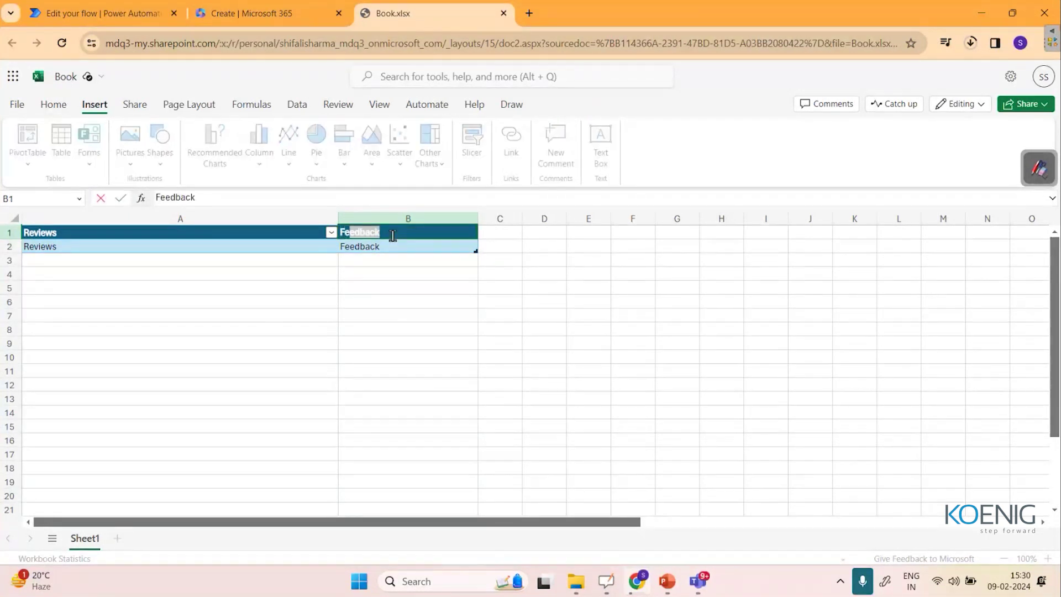
key(Return)
key(Delete)
click(380, 250)
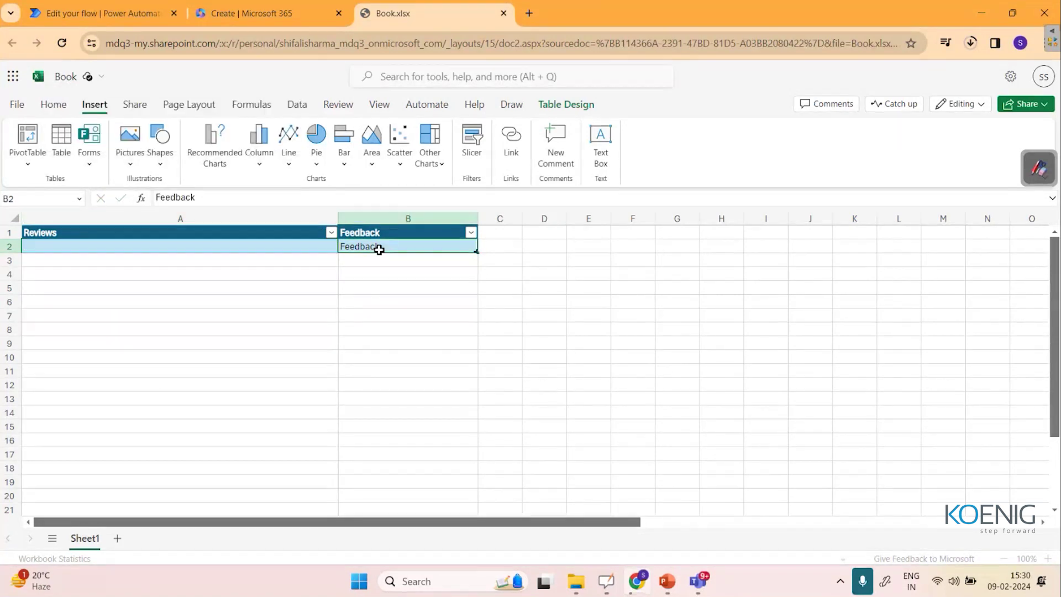
key(Delete)
Resize the Reviews/Feedback table so it extends down to row 14.
drag(181, 218, 398, 217)
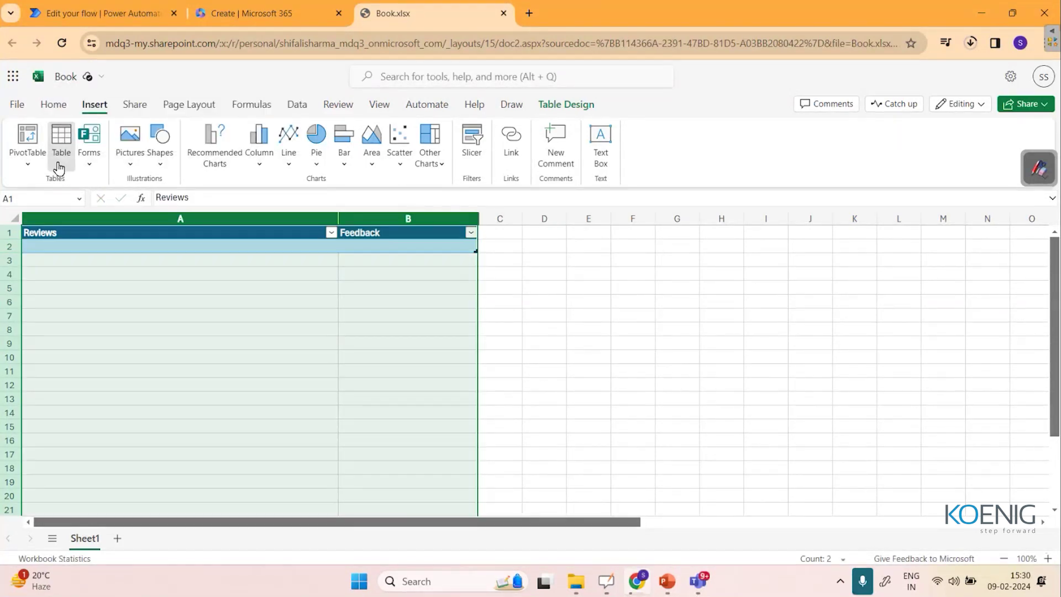
click(61, 145)
click(616, 347)
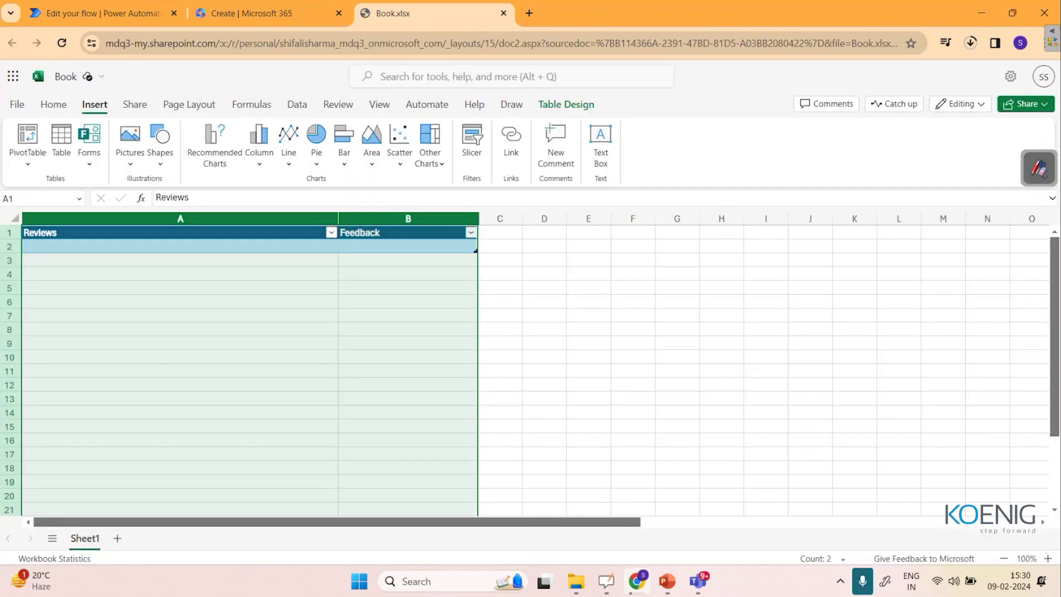
click(545, 271)
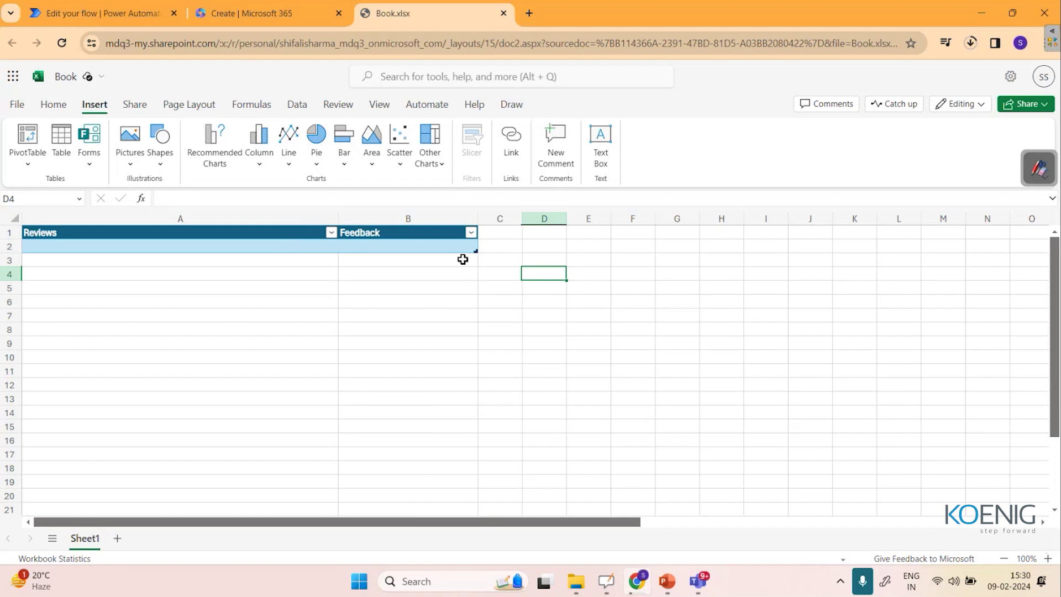
drag(474, 253, 479, 420)
click(539, 360)
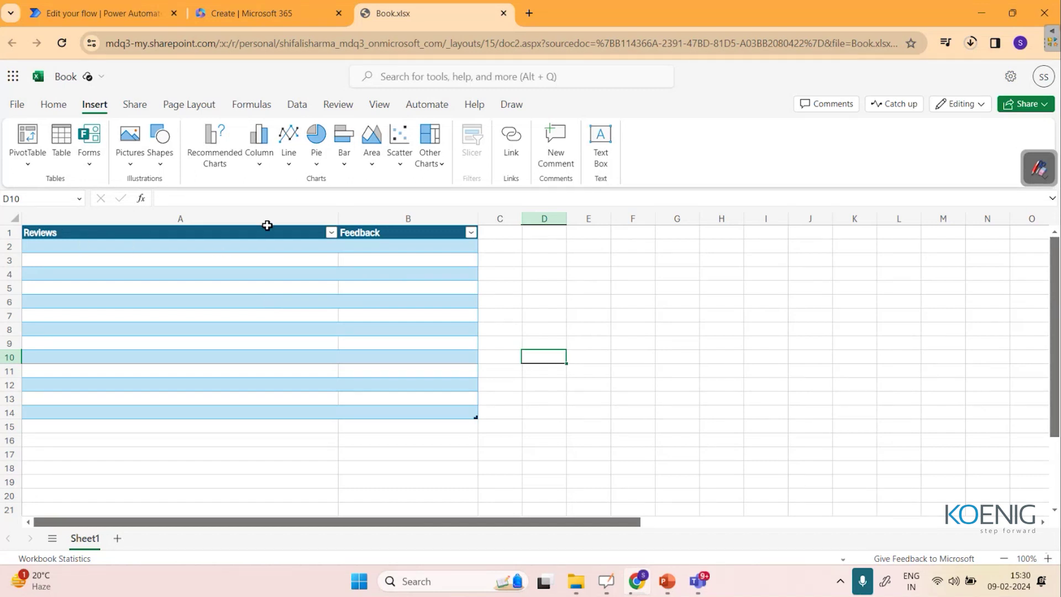
Rename the workbook from Book to 'Webinar-AIBUILDER'.
click(69, 79)
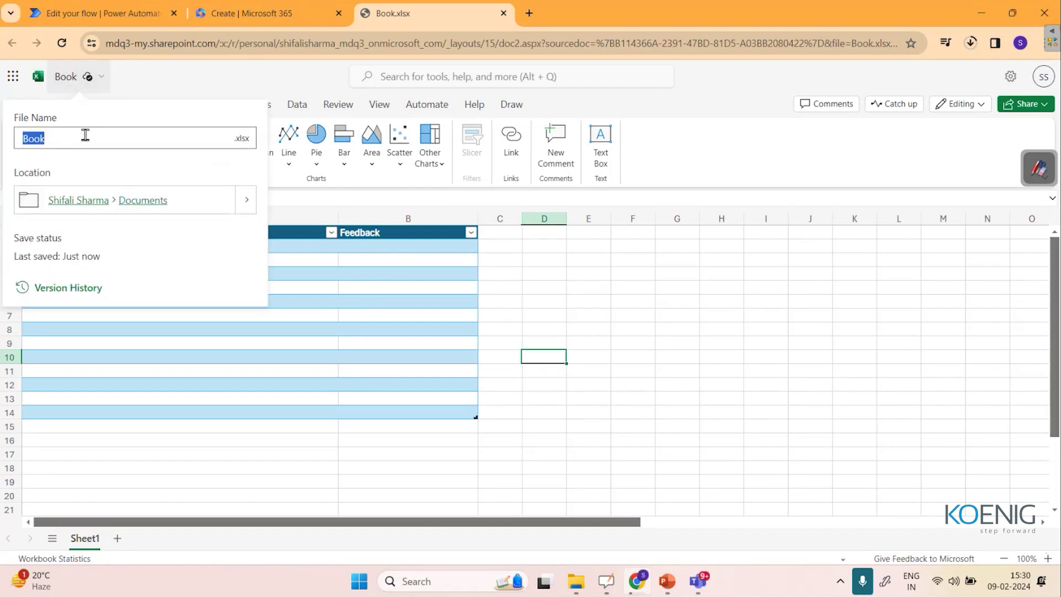
key(BackSpace)
text(Wo)
key(BackSpace)
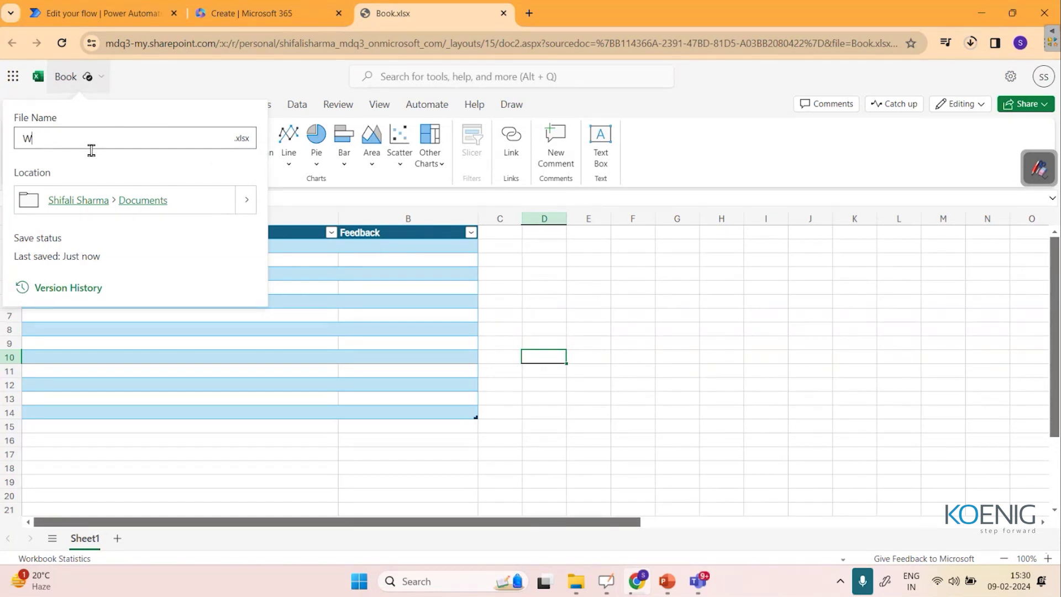
text(ebinar-AIBUILDER)
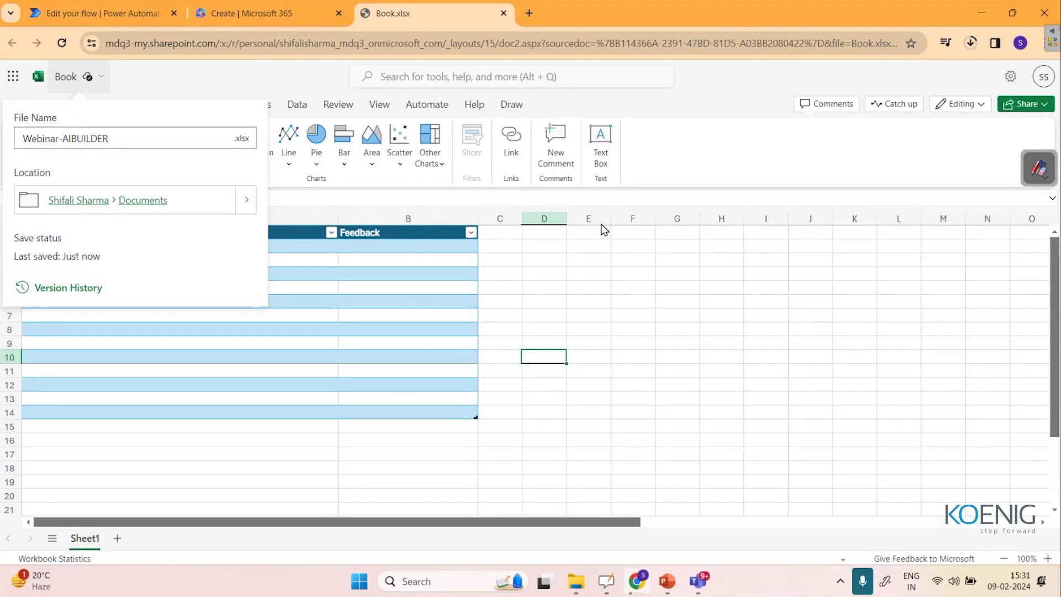
click(719, 162)
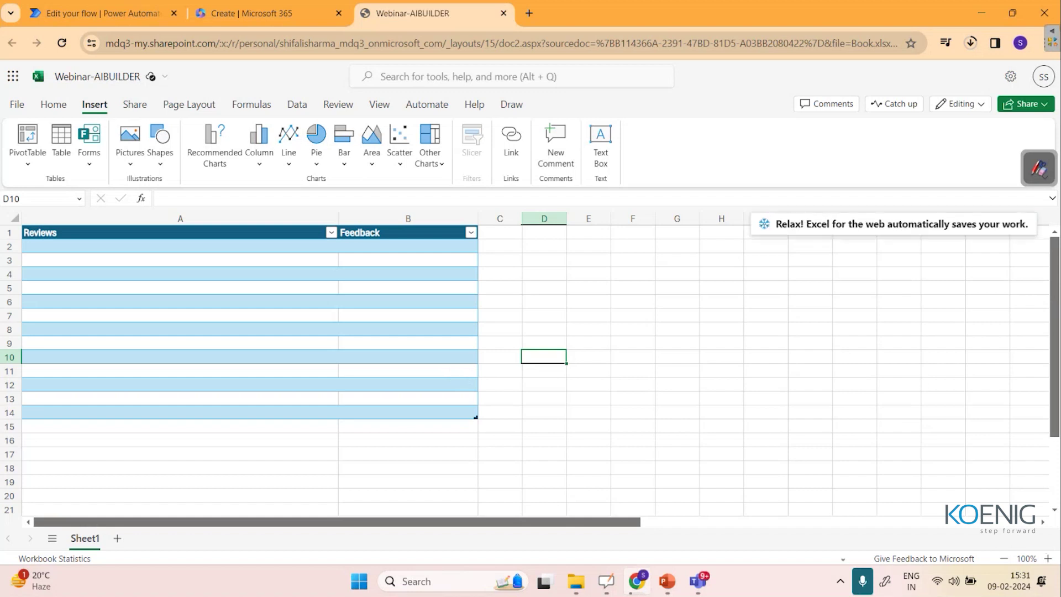
Add an Excel Online (Business) 'Add a row into a table' step after the sentiment action.
click(77, 17)
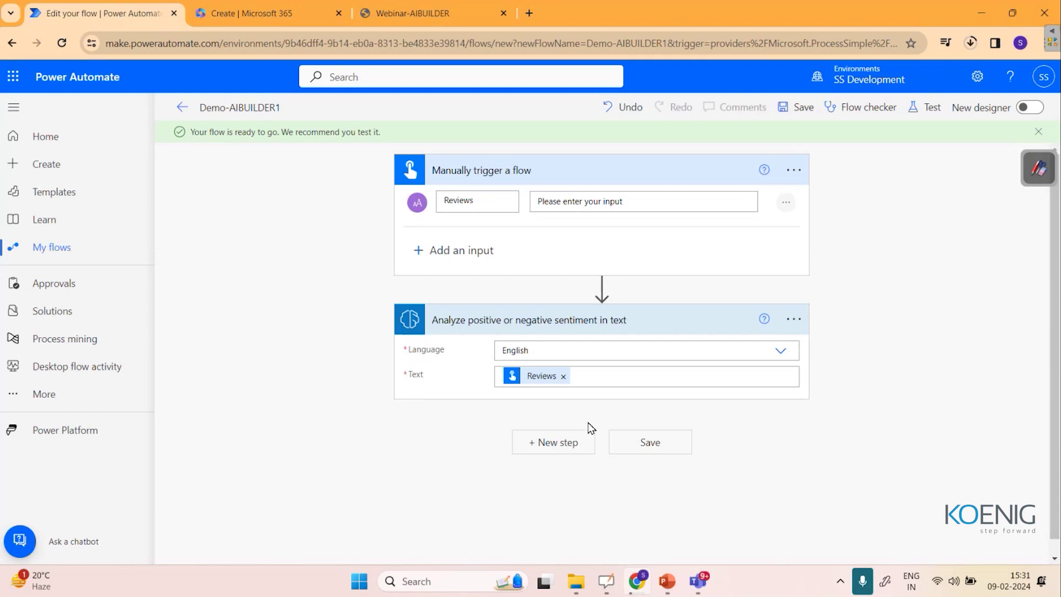
click(567, 449)
click(489, 327)
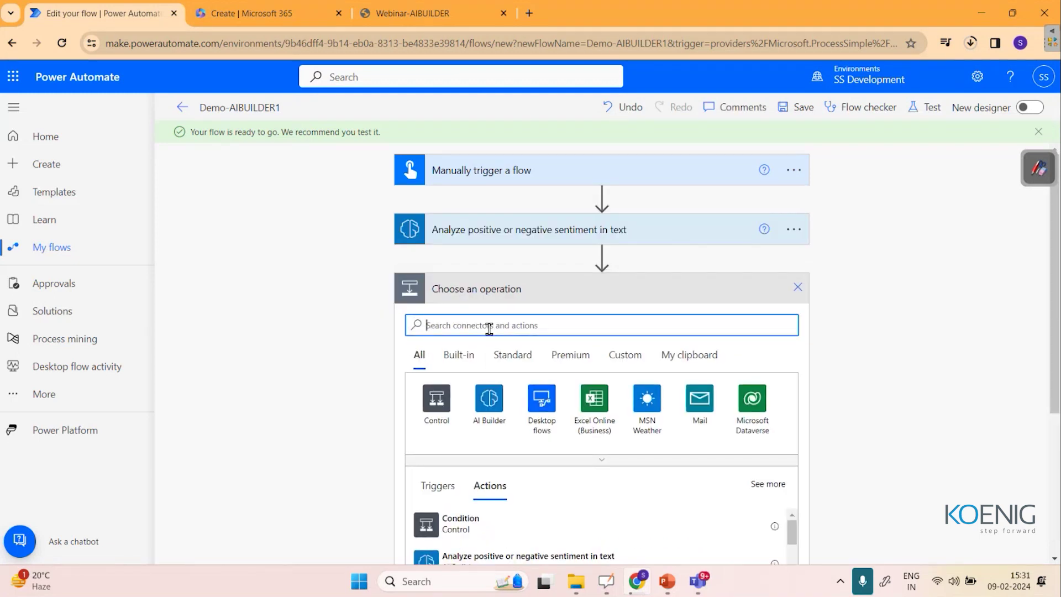
click(604, 424)
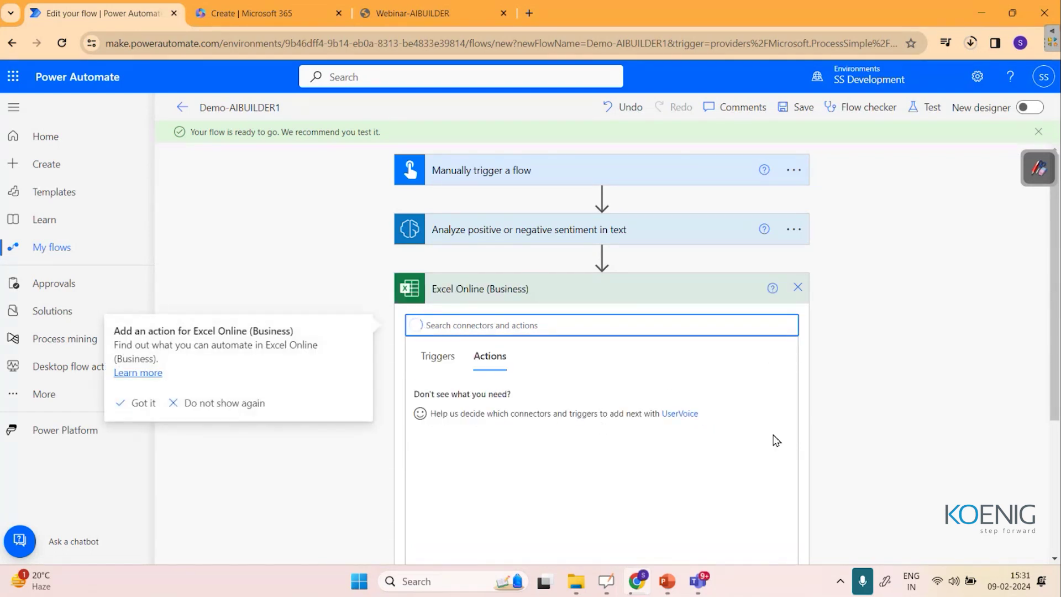
scroll(715, 455, down, 2)
scroll(923, 297, down, 2)
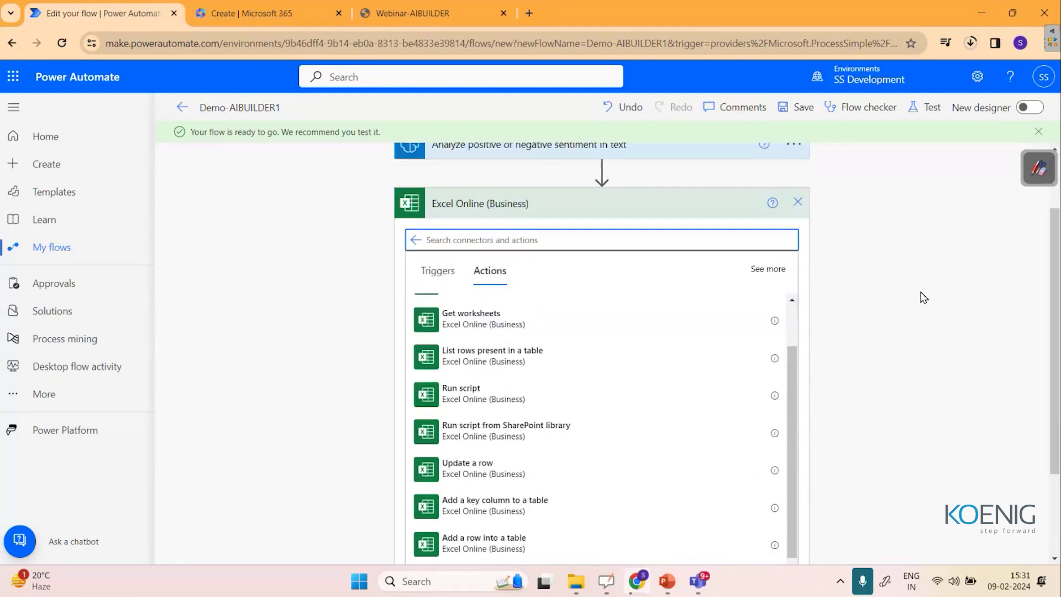
scroll(655, 361, down, 2)
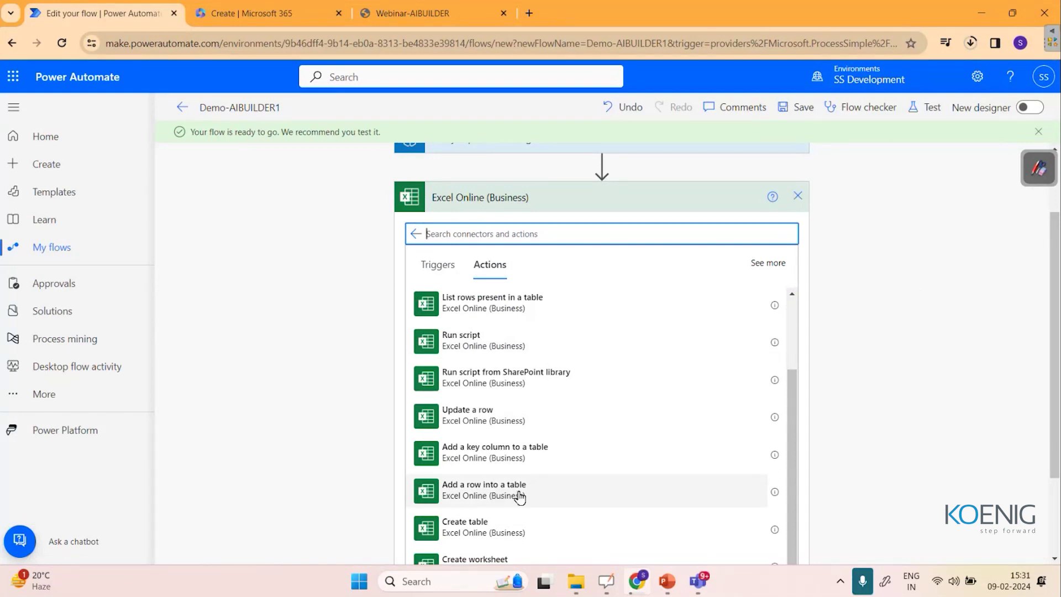
click(525, 498)
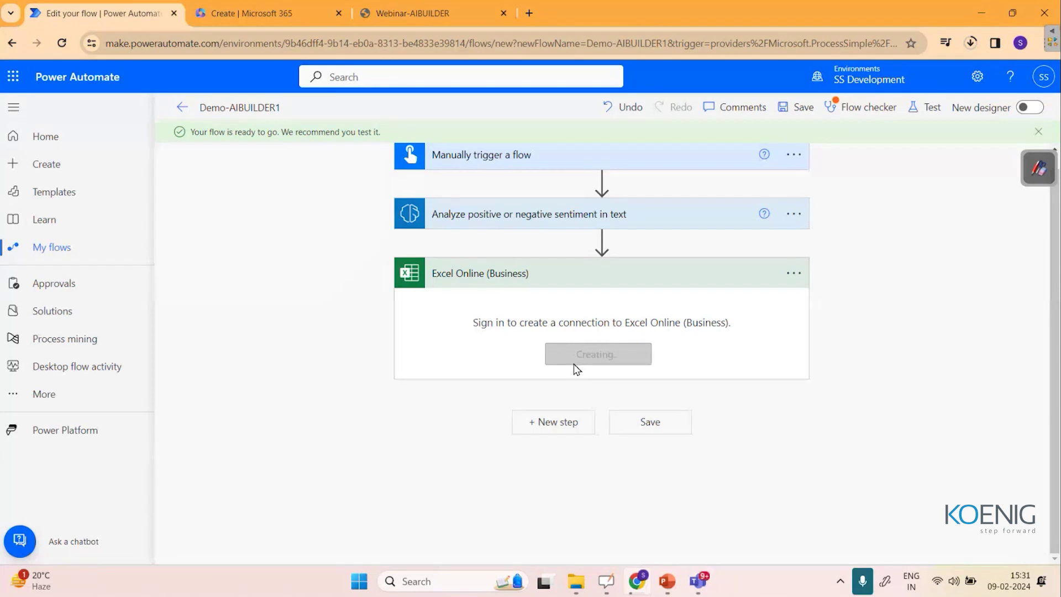
Set the add-row step's location to OneDrive for Business and document library to OneDrive.
click(547, 307)
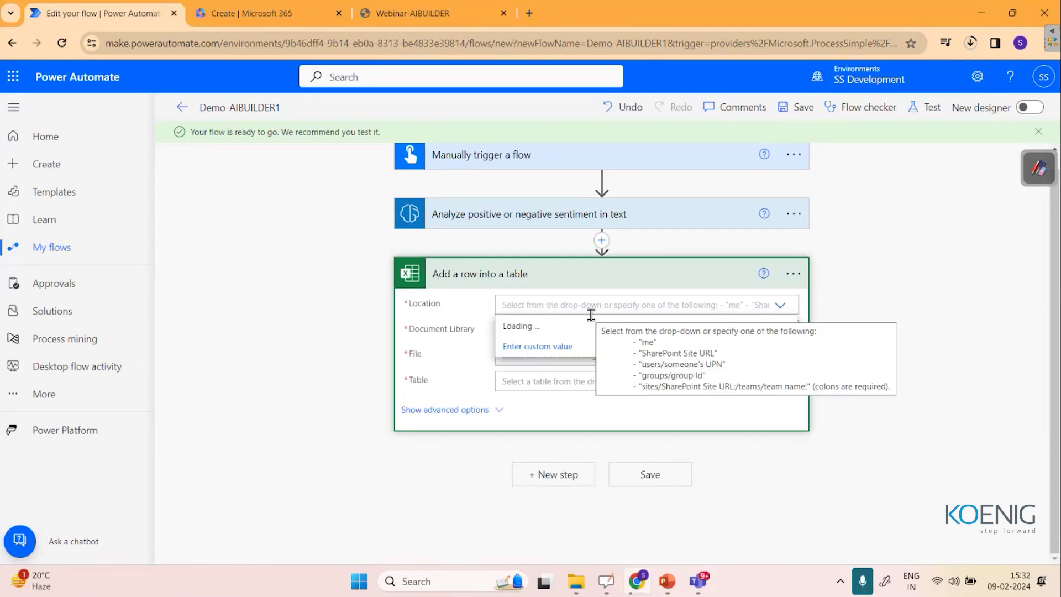
click(404, 11)
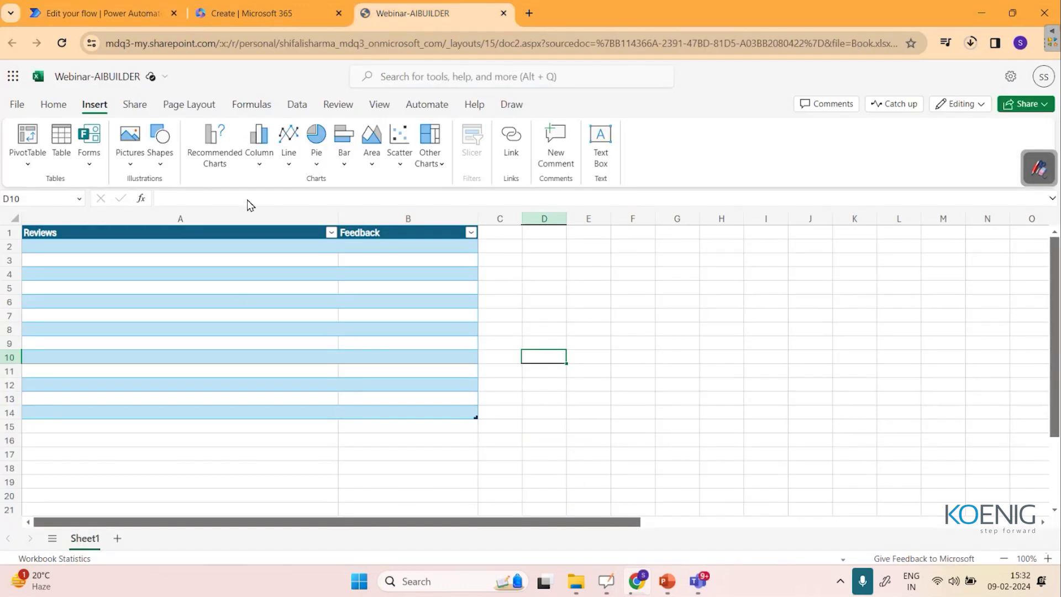
click(133, 13)
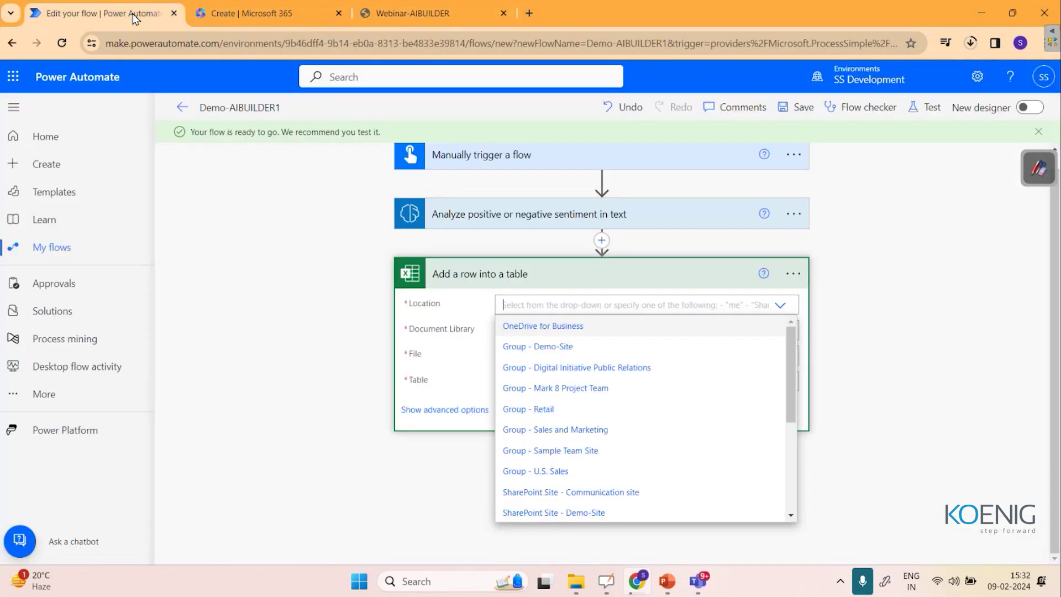
click(569, 327)
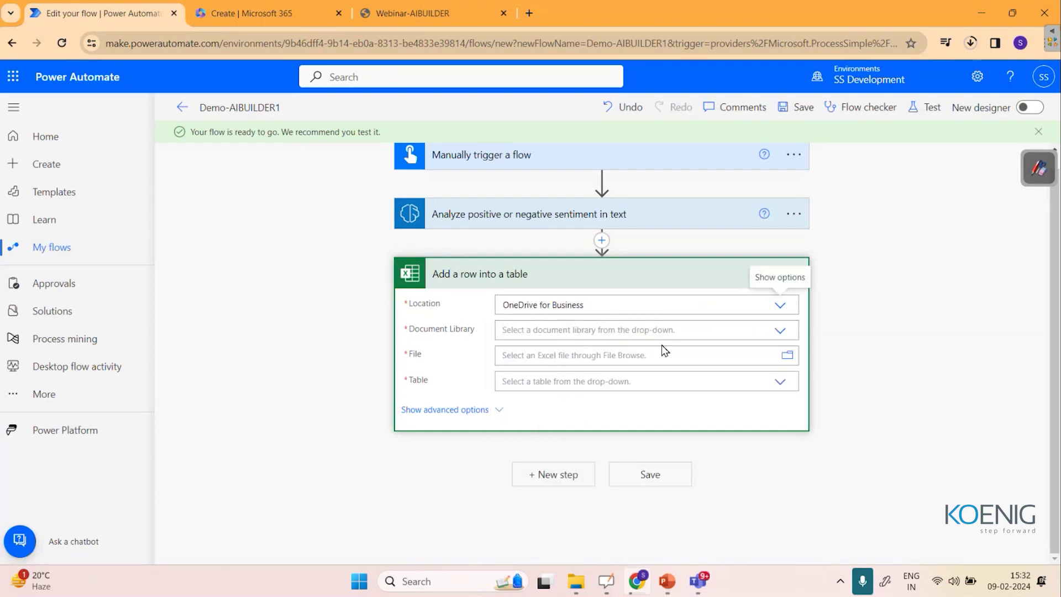
click(734, 330)
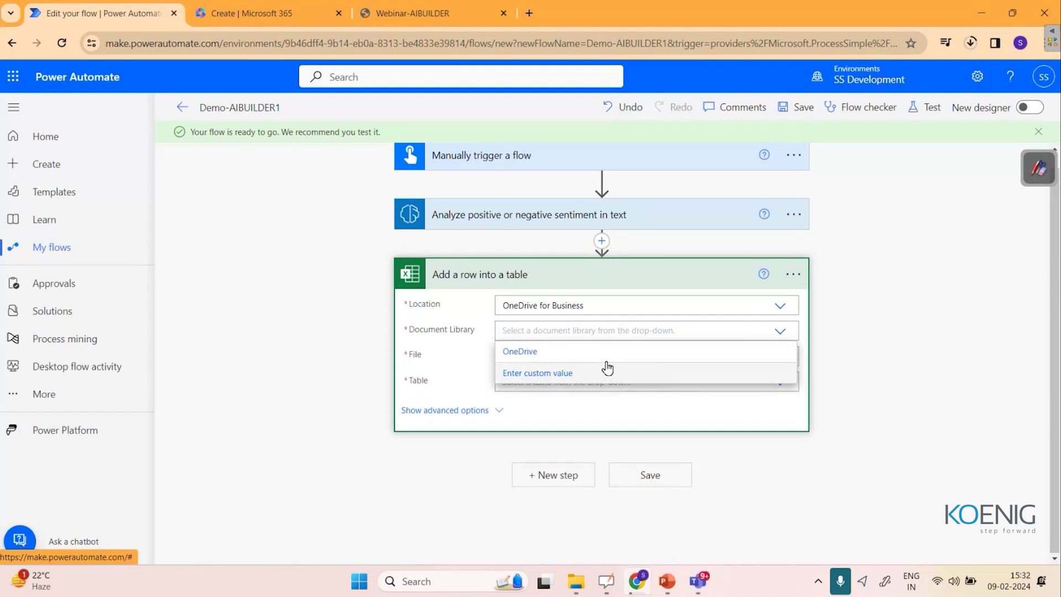
click(590, 352)
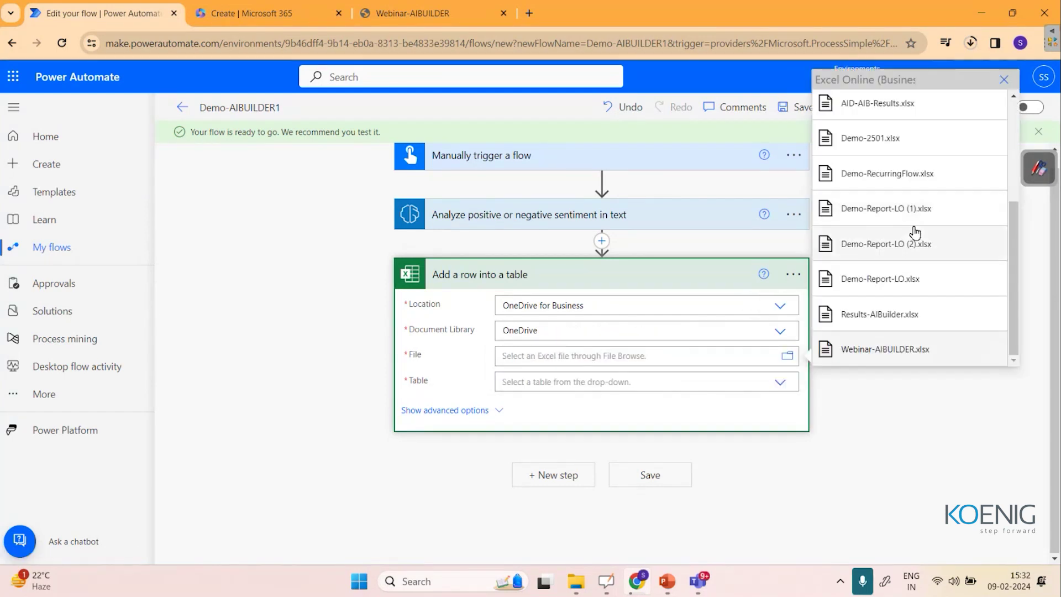
Target file Webinar-AIBUILDER.xlsx and Table1, exposing the Reviews and Feedback fields.
click(902, 355)
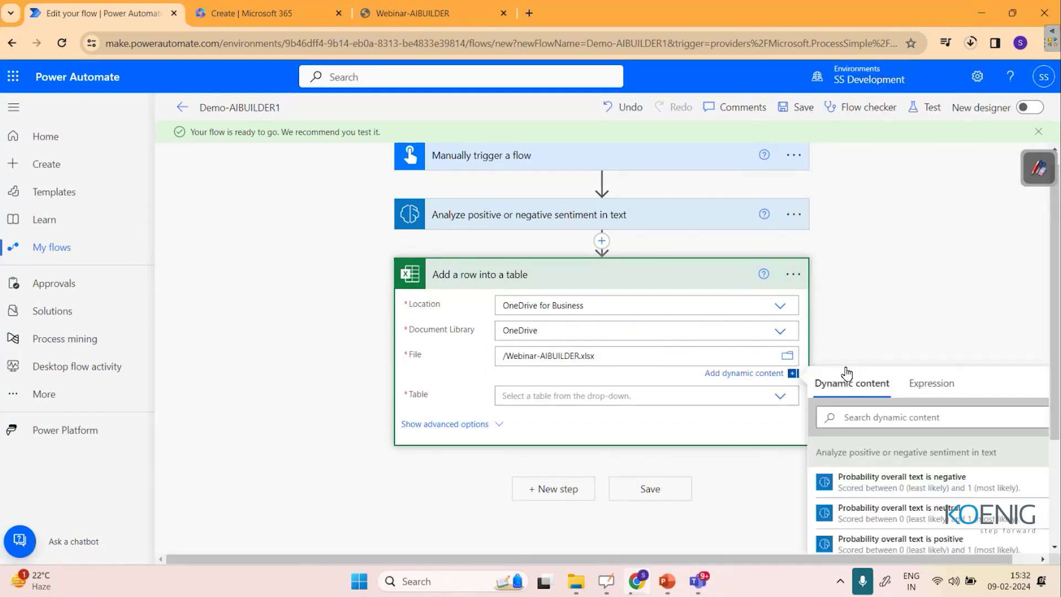
click(784, 403)
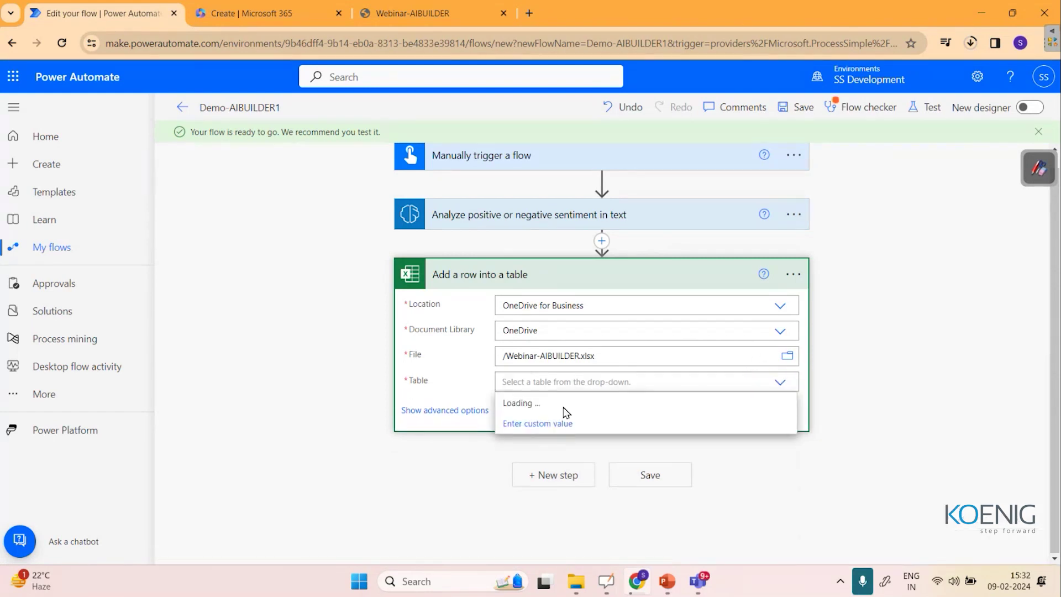
click(531, 404)
click(497, 410)
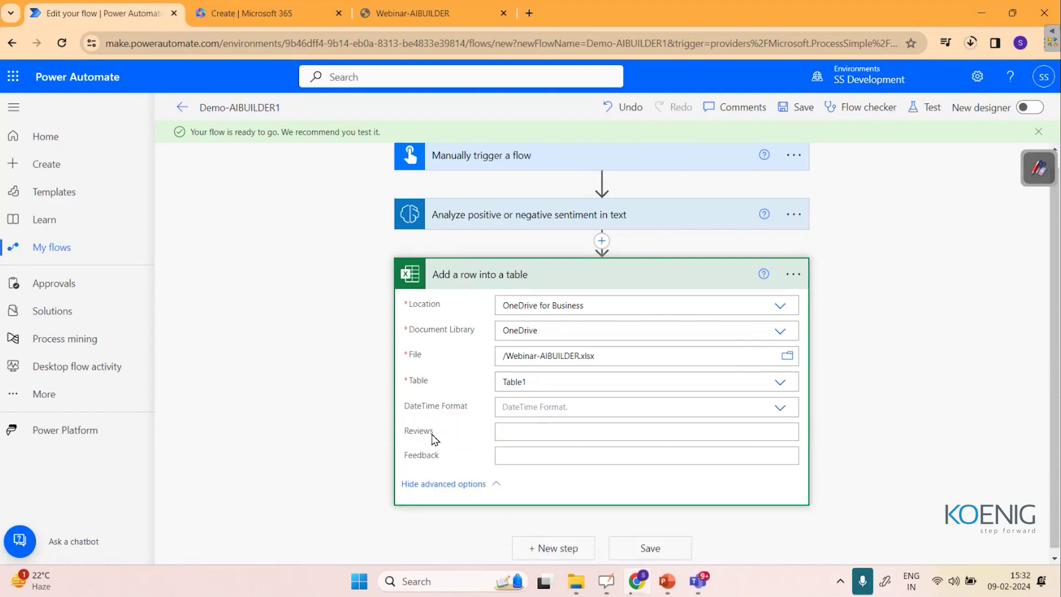
Map the trigger's Reviews input into the Reviews column.
click(525, 436)
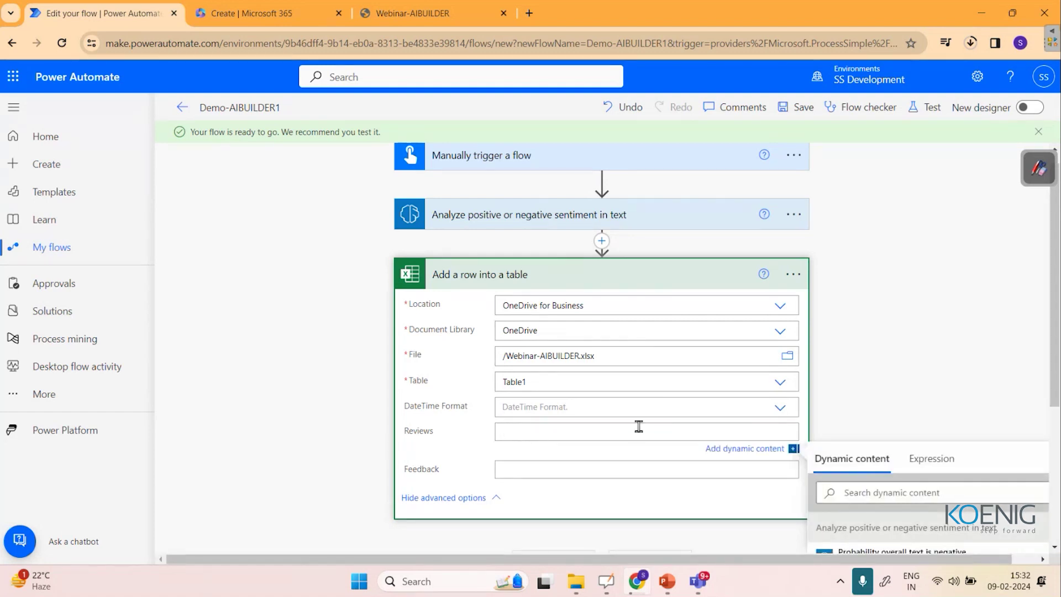
scroll(1009, 429, down, 10)
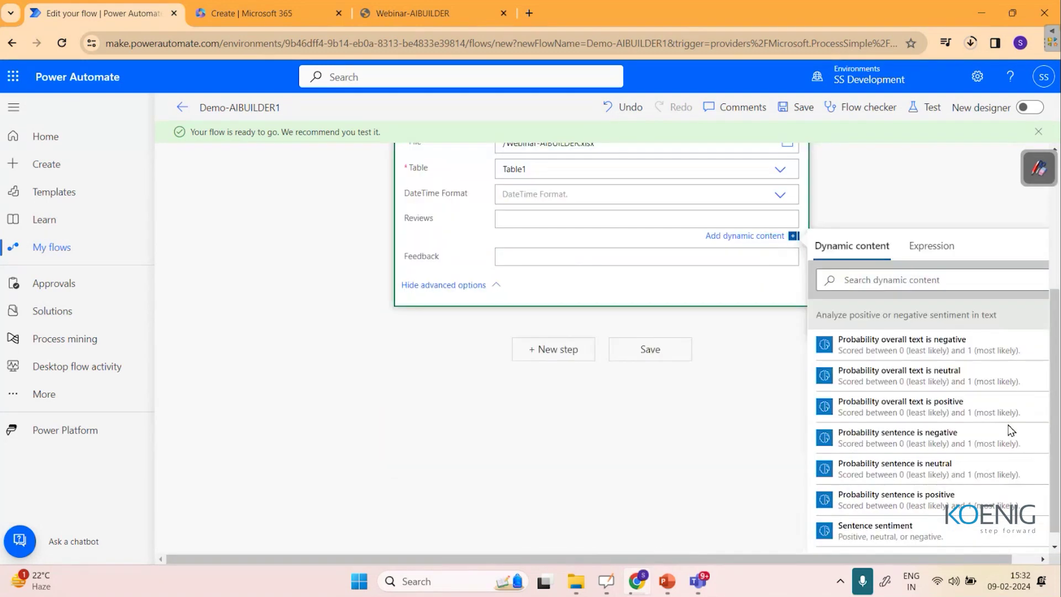
scroll(924, 466, down, 3)
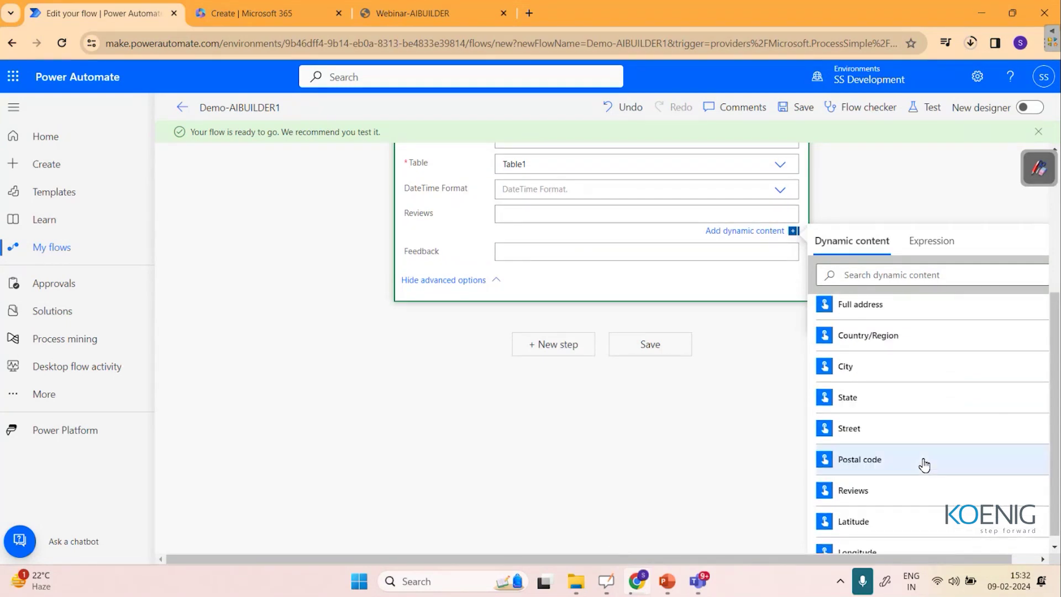
click(887, 495)
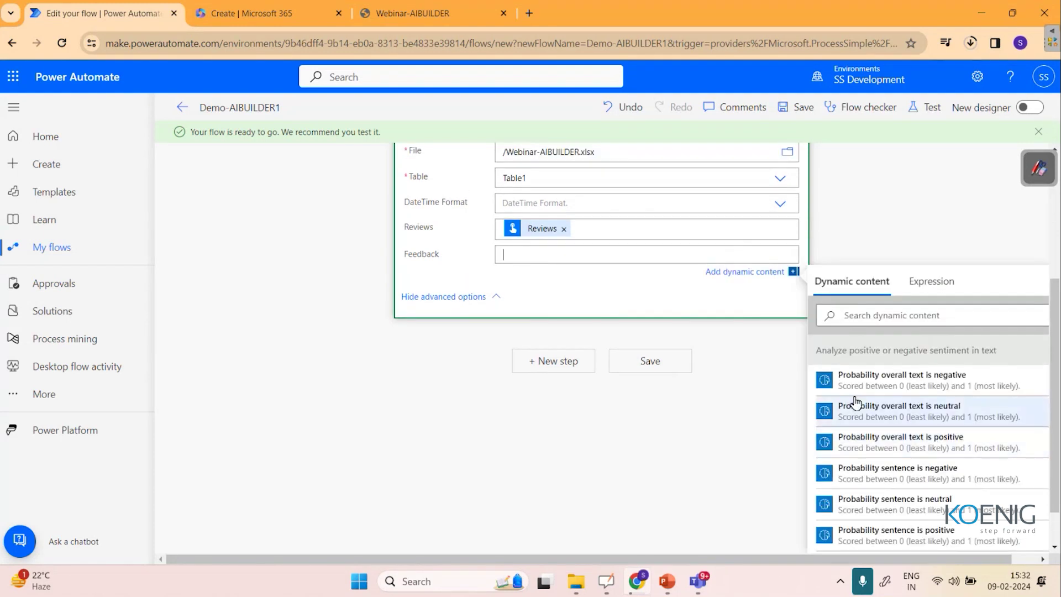
Map Overall text sentiment into the Feedback column and expand the manual trigger card.
scroll(925, 260, up, 3)
scroll(925, 260, up, 1)
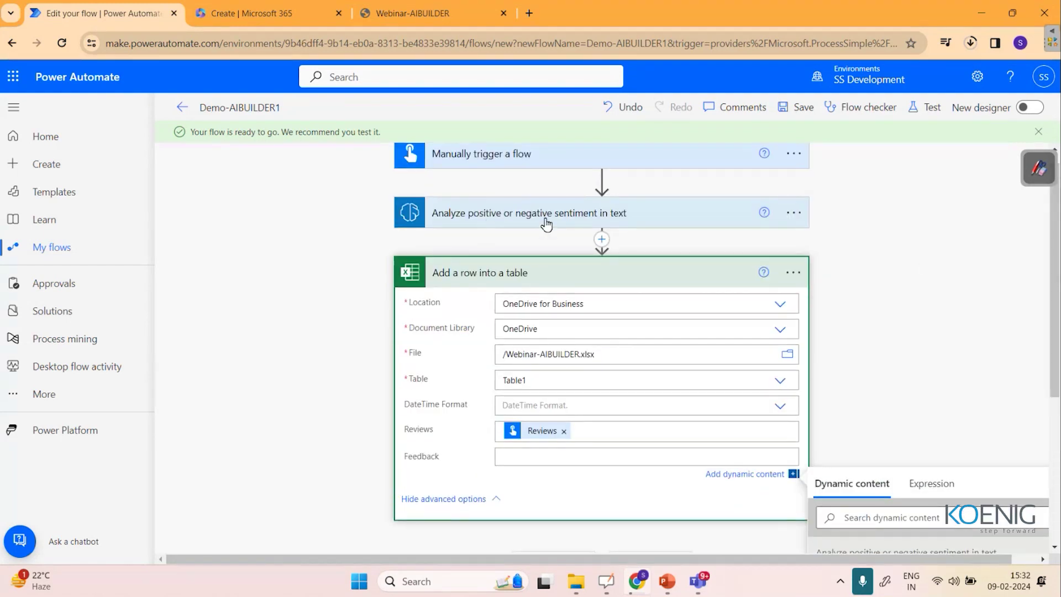
scroll(836, 322, down, 5)
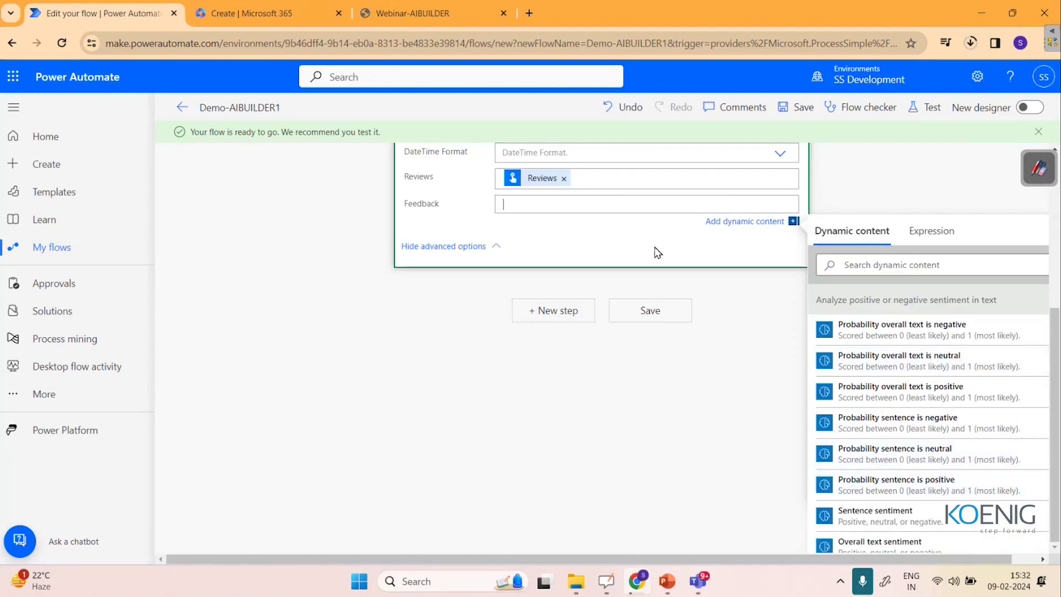
scroll(963, 495, down, 3)
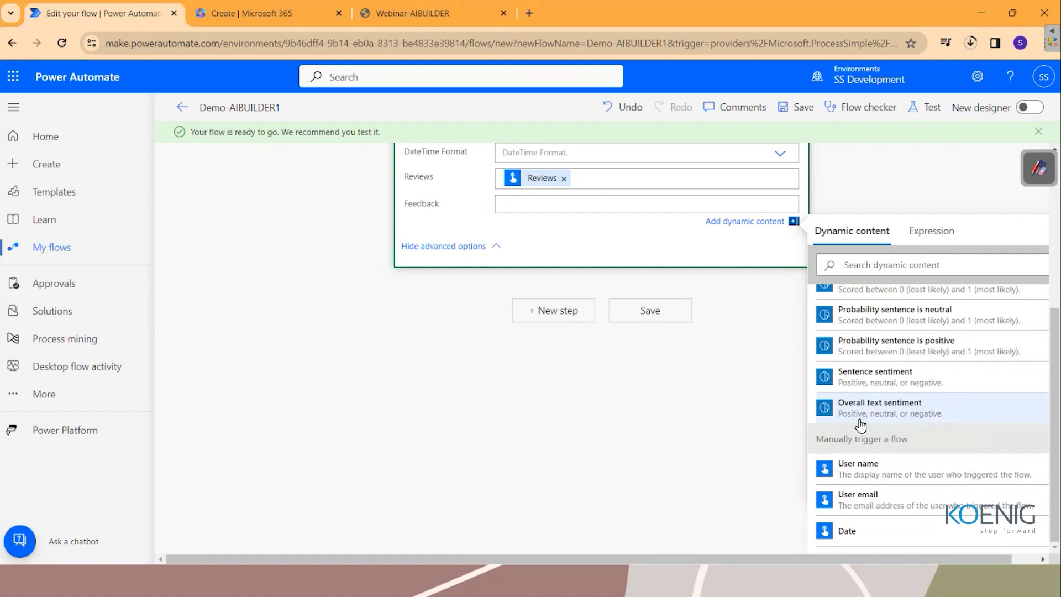
click(929, 423)
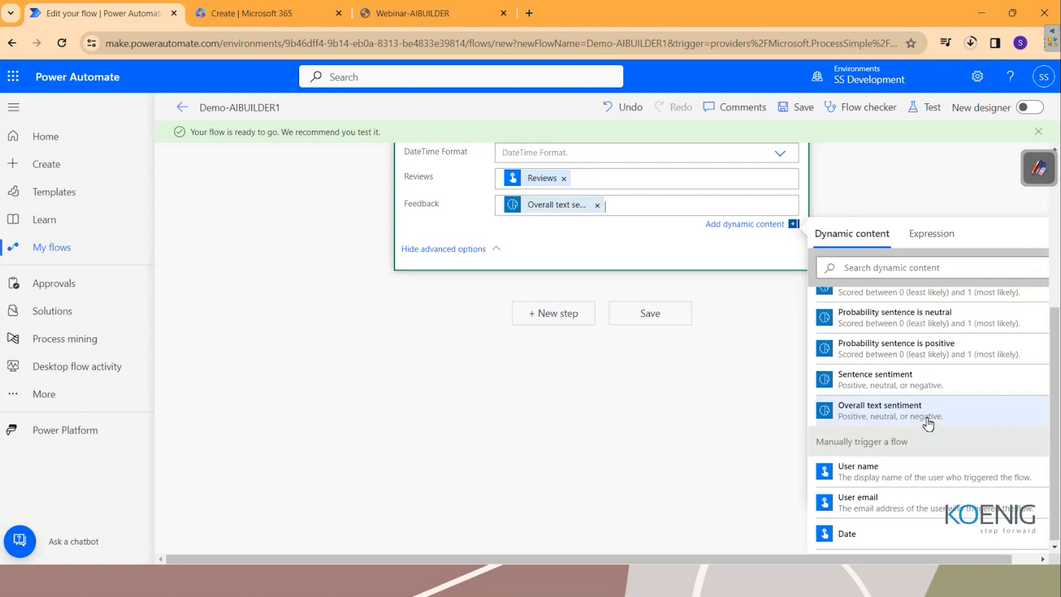
click(703, 403)
scroll(703, 403, up, 1)
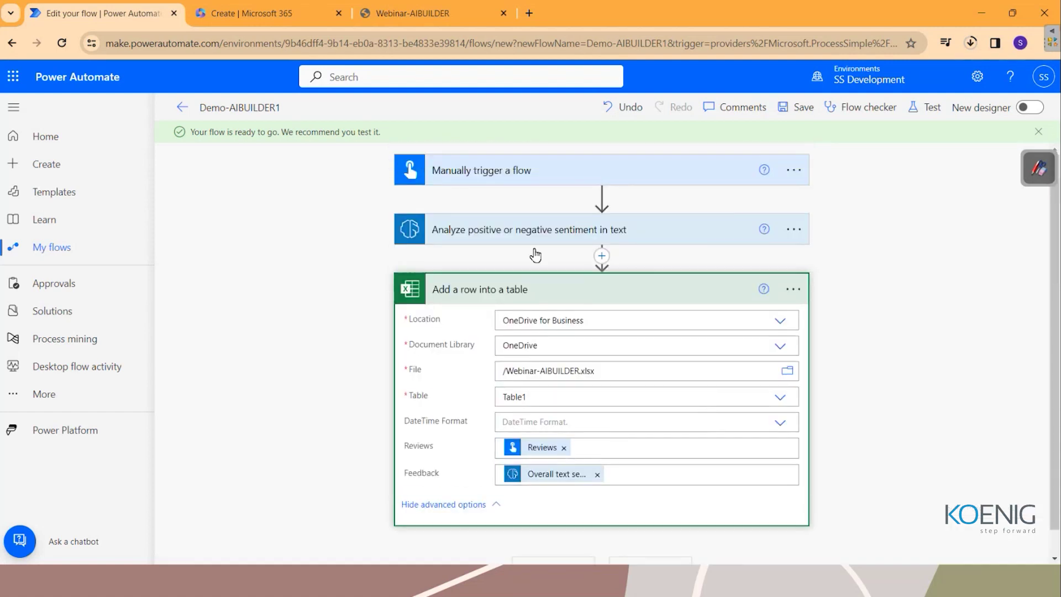
click(536, 175)
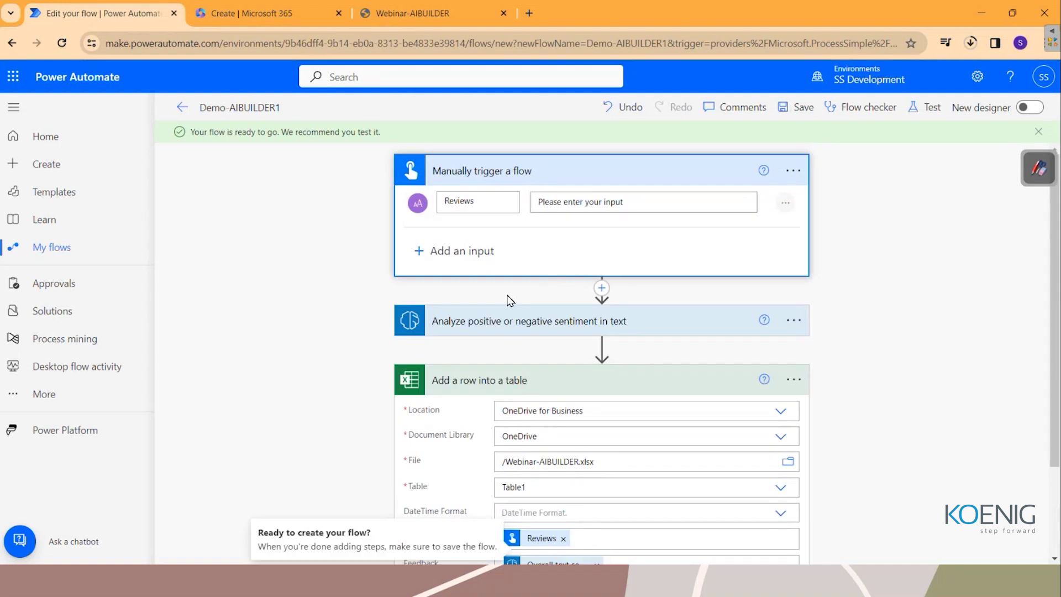
Check the Analyze sentiment step uses the Reviews input, then view the Webinar-AIBUILDER workbook.
click(511, 326)
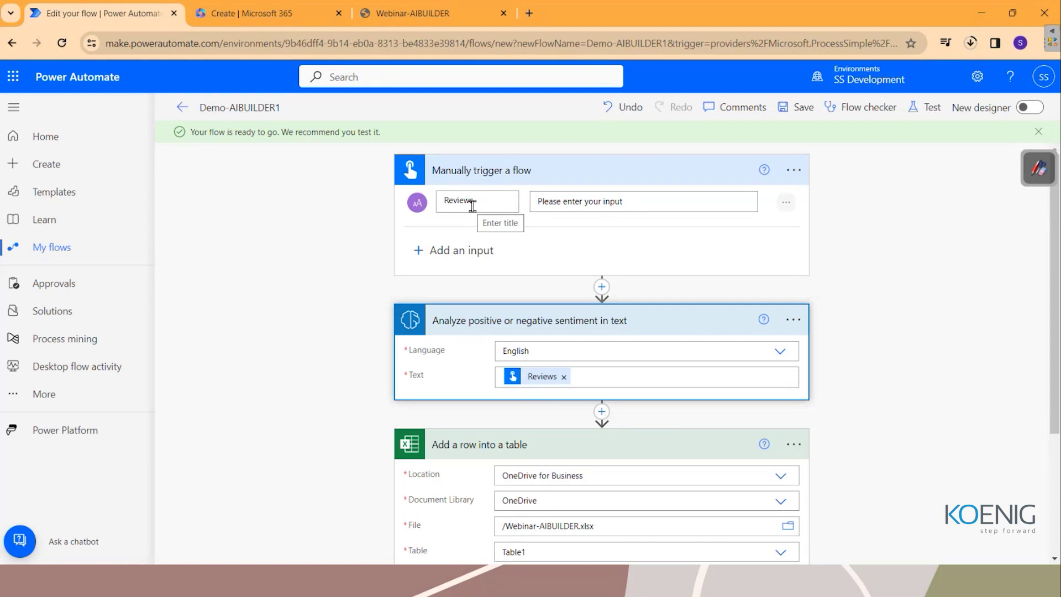
scroll(589, 384, down, 1)
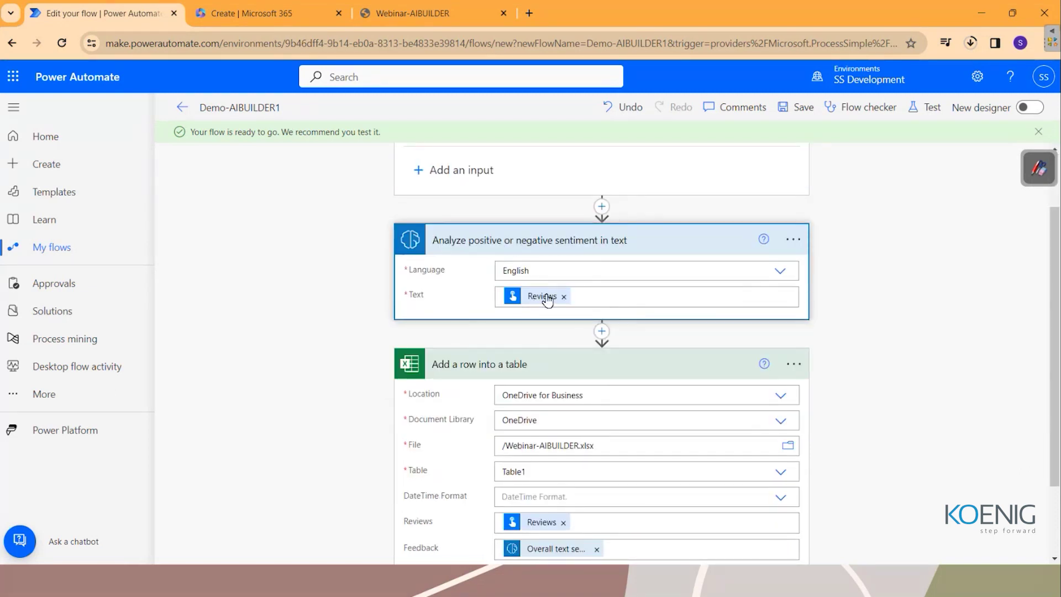
click(427, 12)
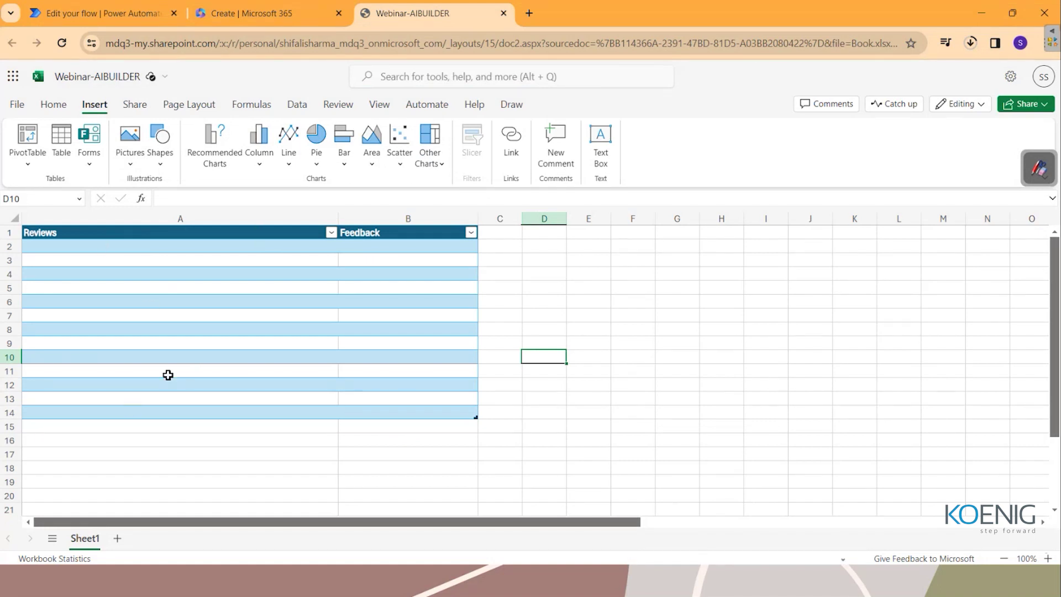
Return to the Demo-AIBUILDER1 flow editor and review its trigger, sentiment and add-row steps.
click(103, 13)
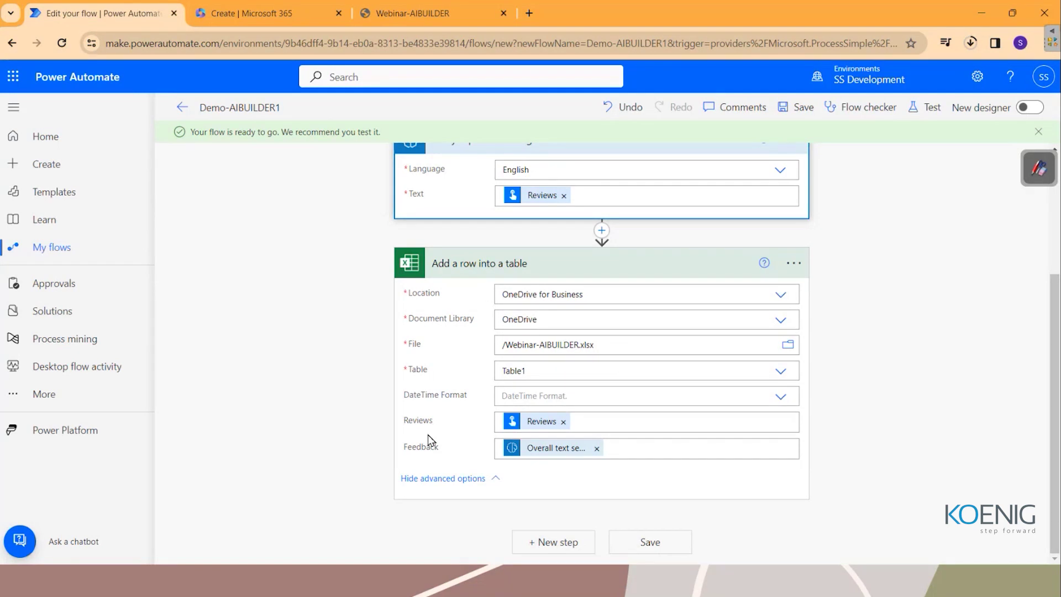
scroll(488, 392, up, 3)
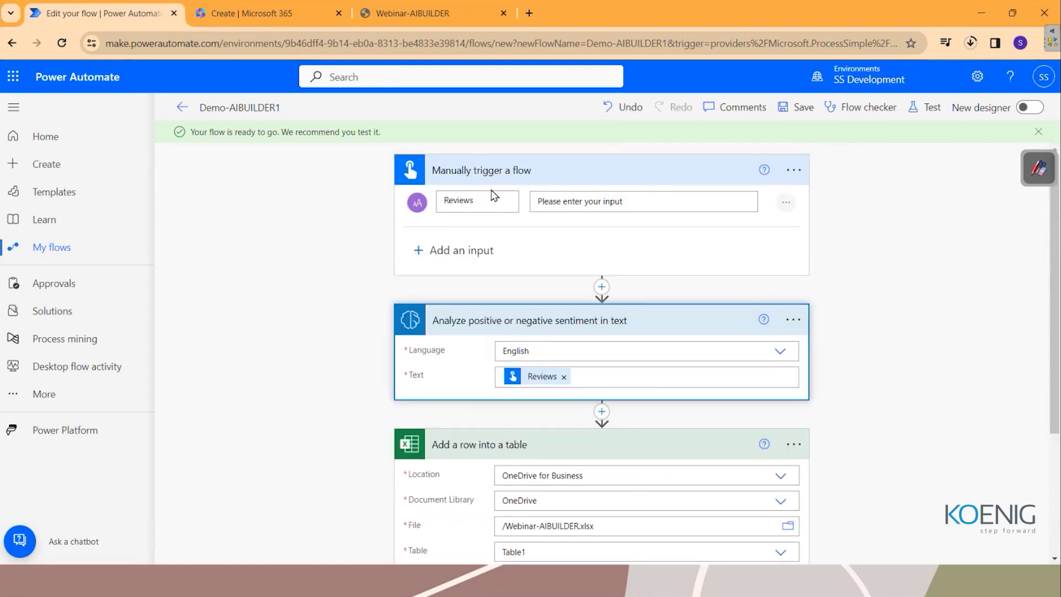
scroll(480, 231, down, 3)
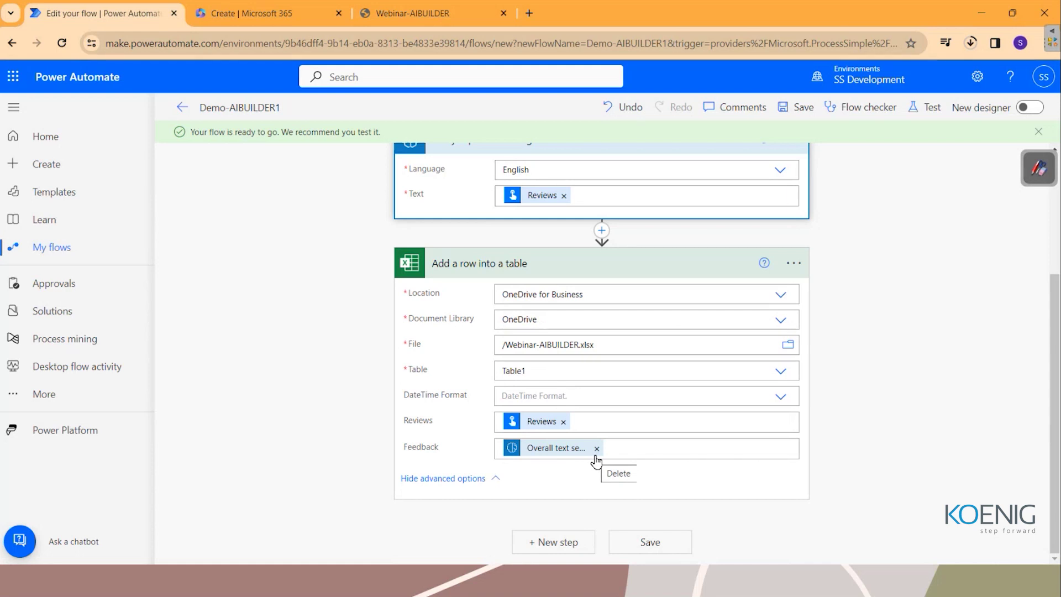
scroll(575, 368, up, 3)
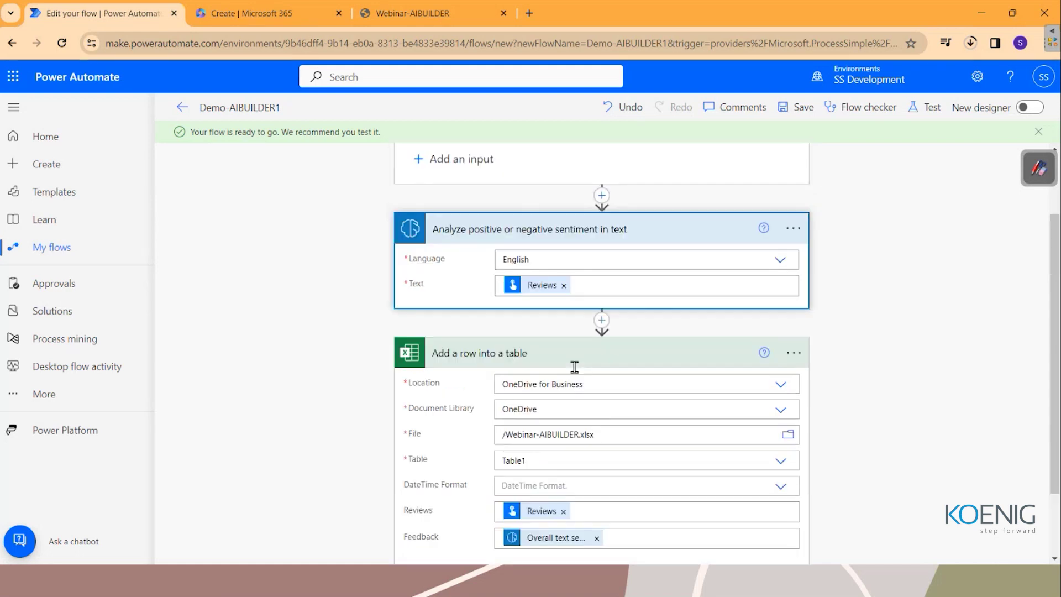
Save the flow and start a manual test run, continuing past the connection check.
click(792, 110)
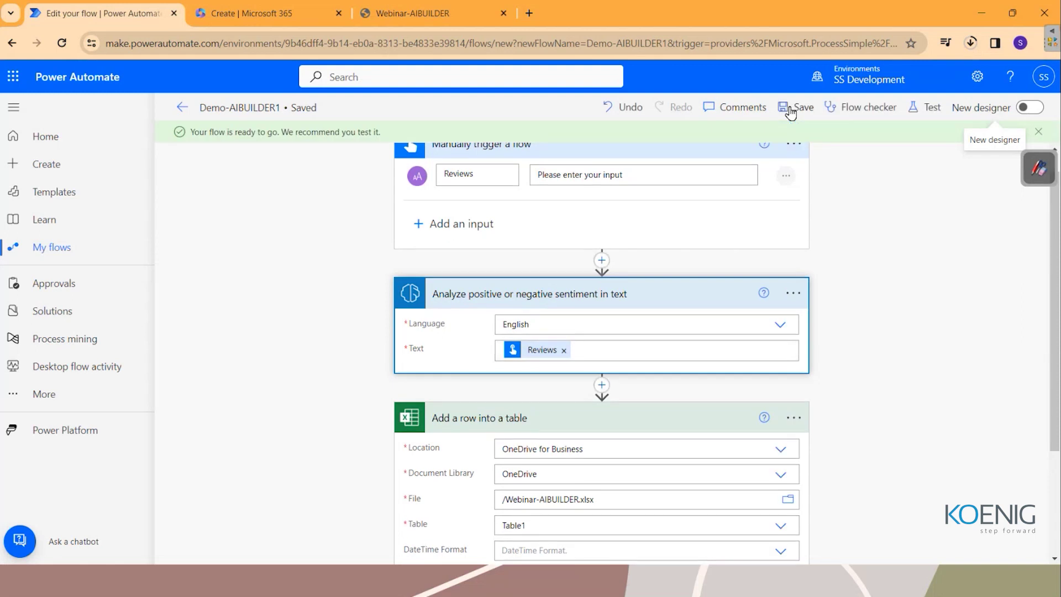
click(927, 107)
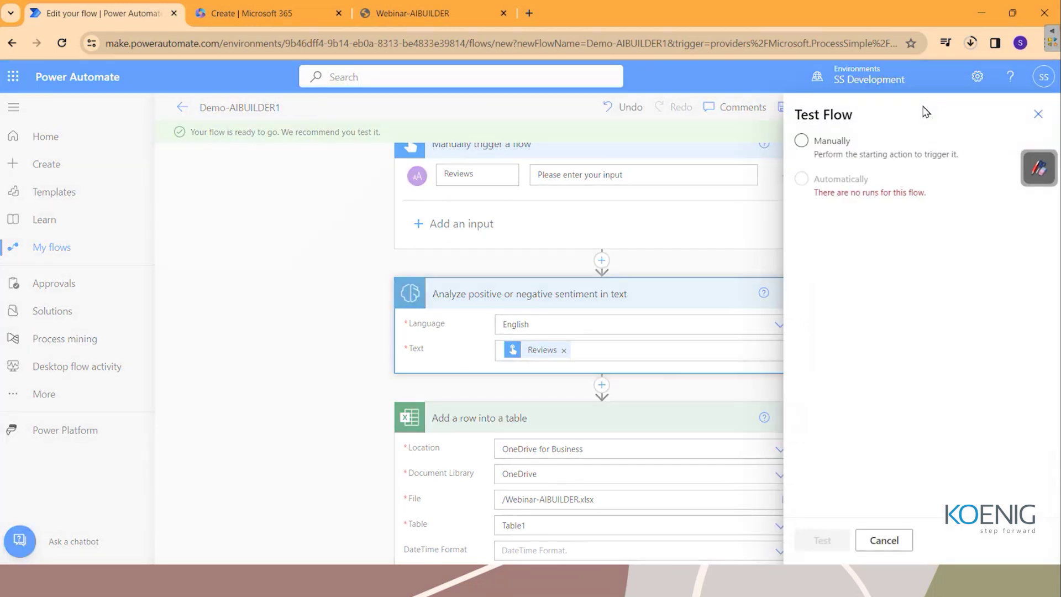
click(802, 141)
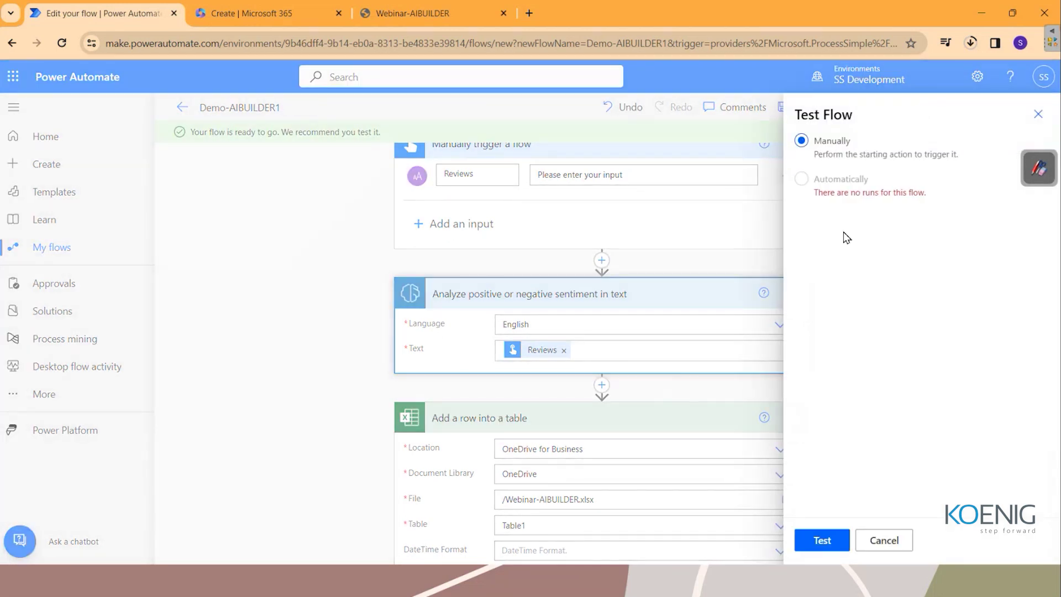
click(815, 541)
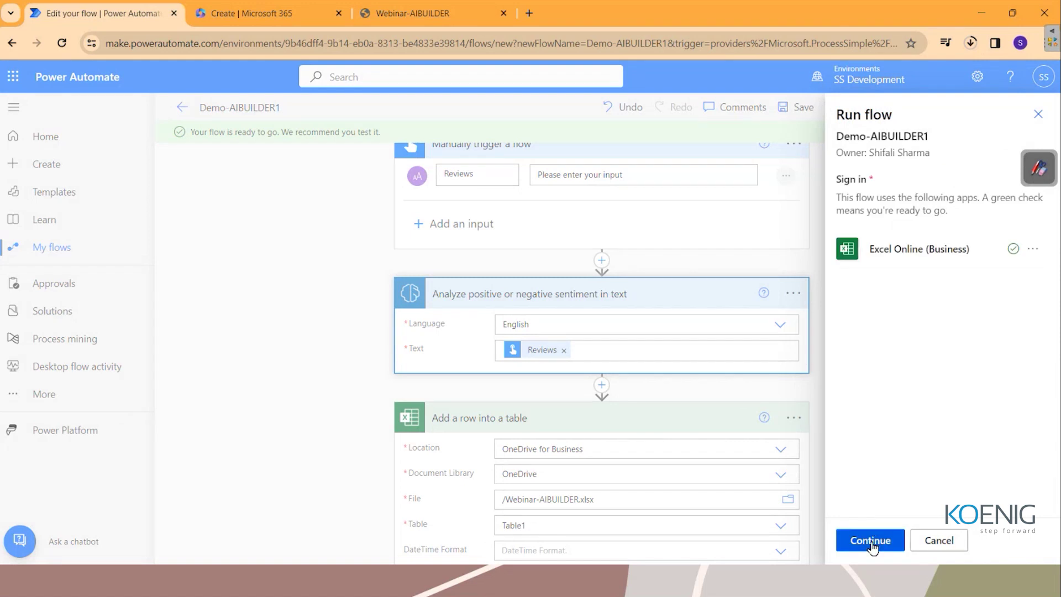
click(871, 542)
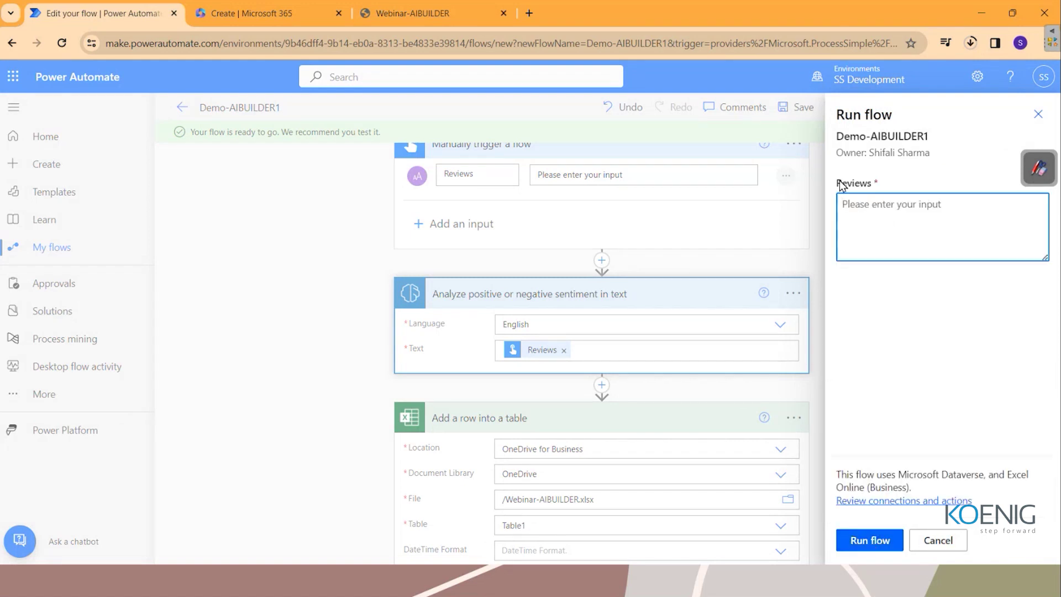
Run the test with review 'Thwe product is awesome. I will be using everyday.' and check the workbook.
drag(838, 183, 872, 188)
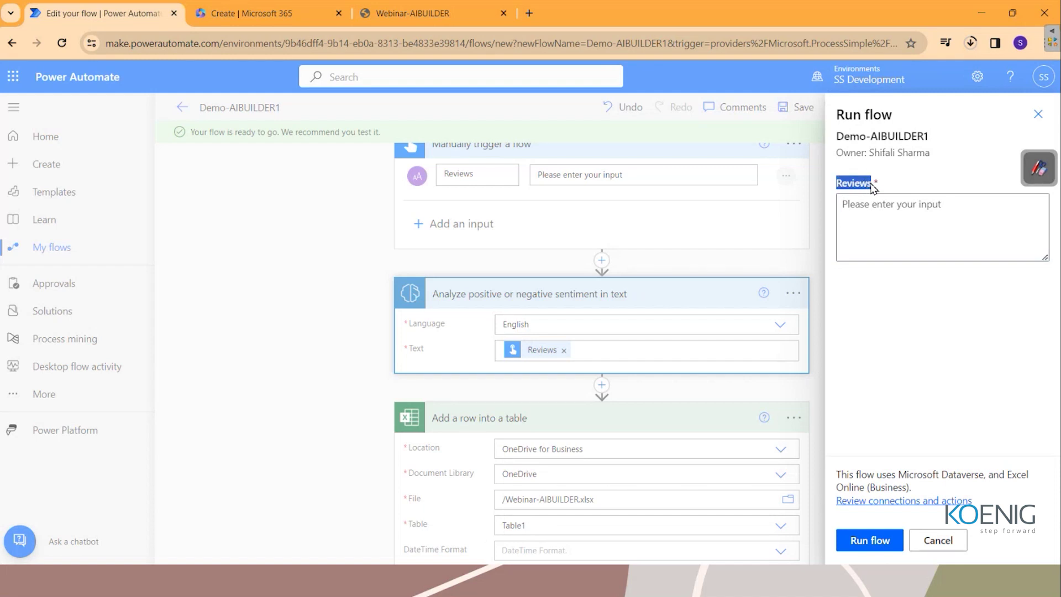
click(897, 215)
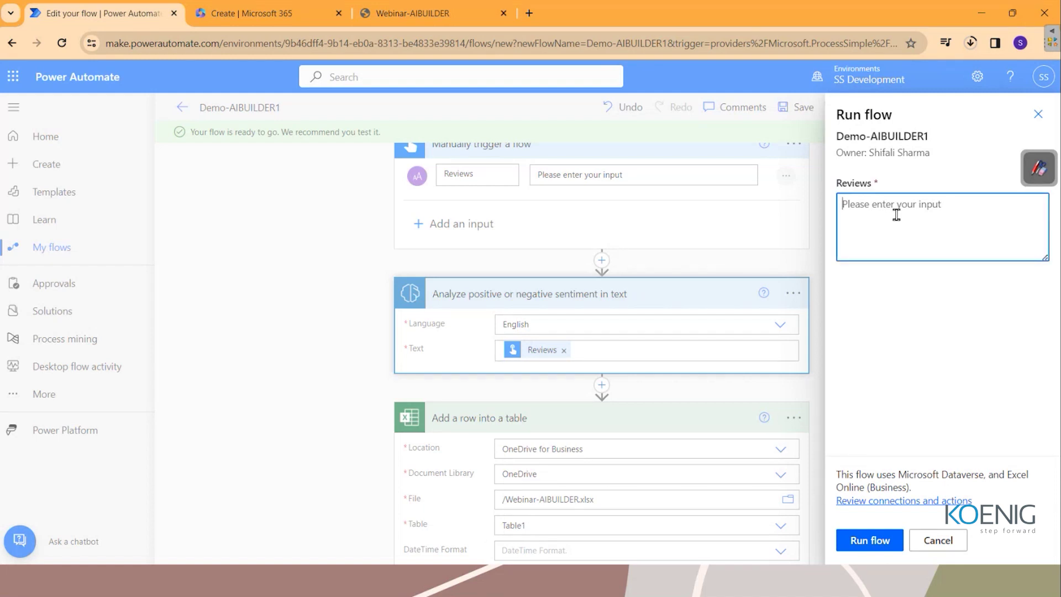
text(Thw)
text(e product is awesome. I will be using everyday.)
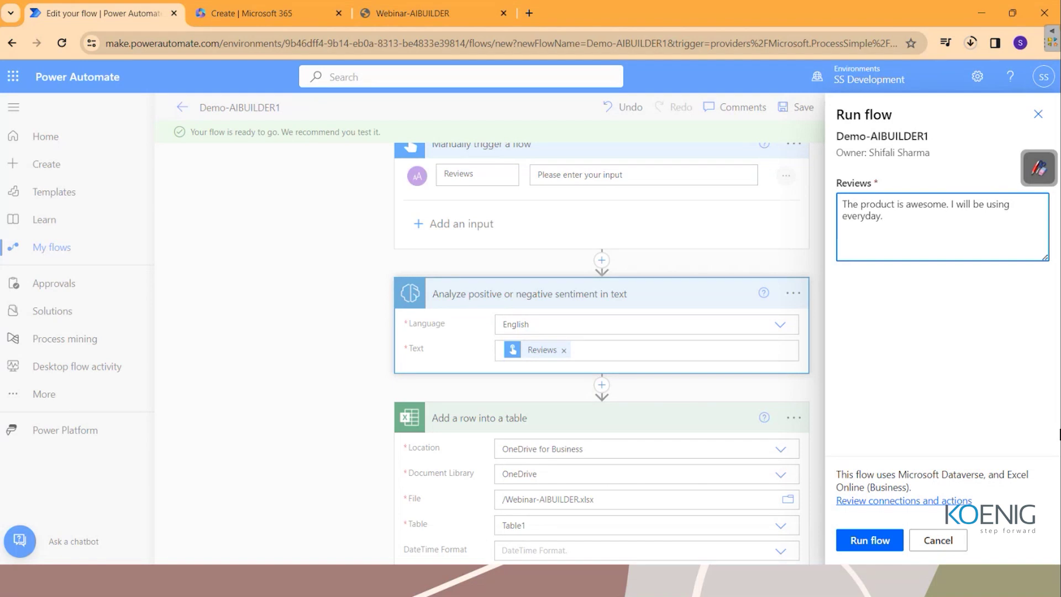
click(881, 541)
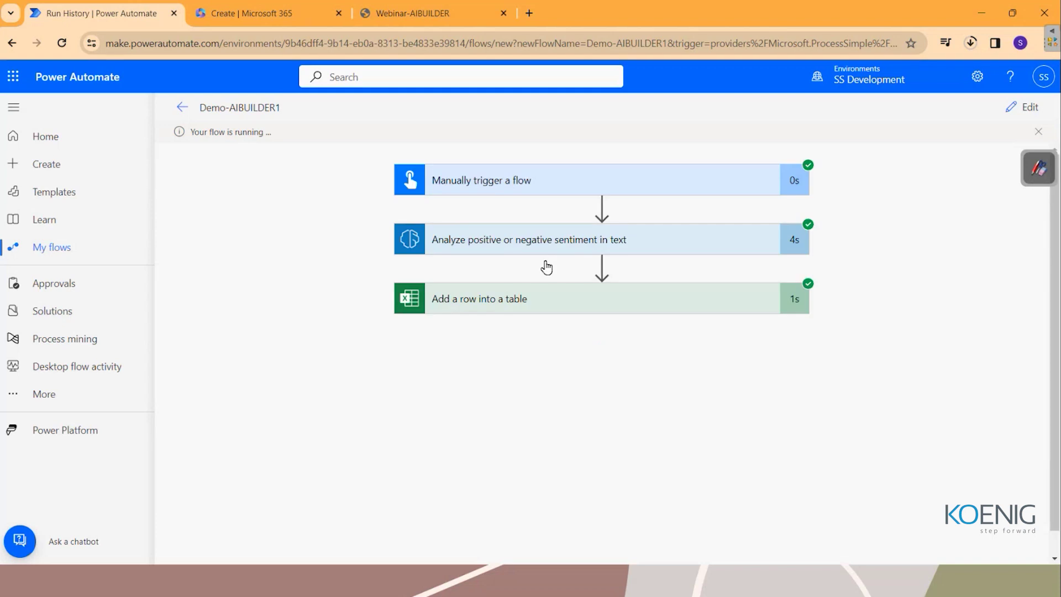
click(426, 11)
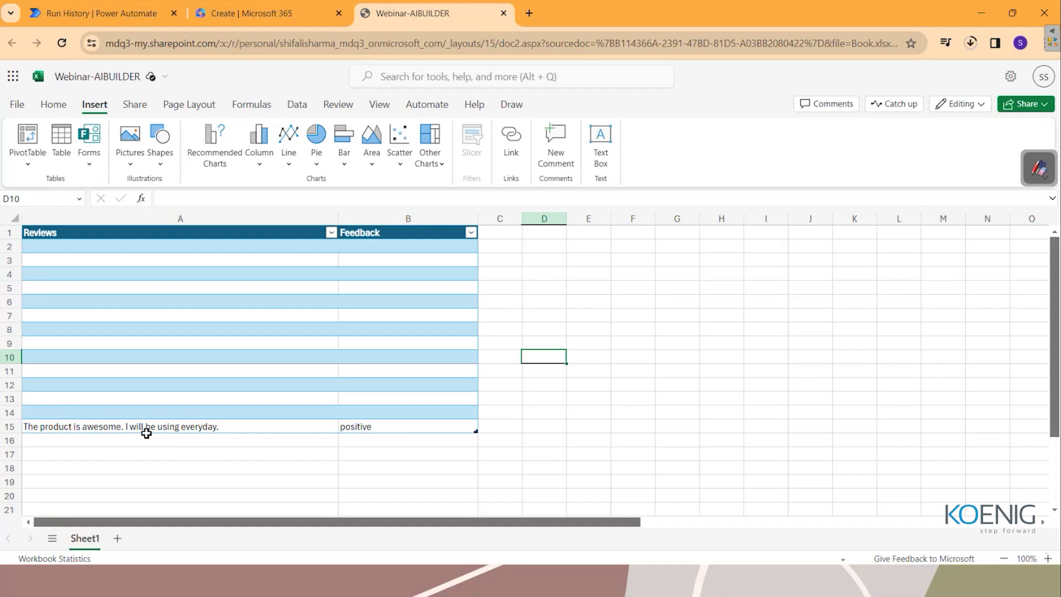
Delete the empty table rows 2–14 so the positive review sits in row 2.
drag(9, 246, 3, 413)
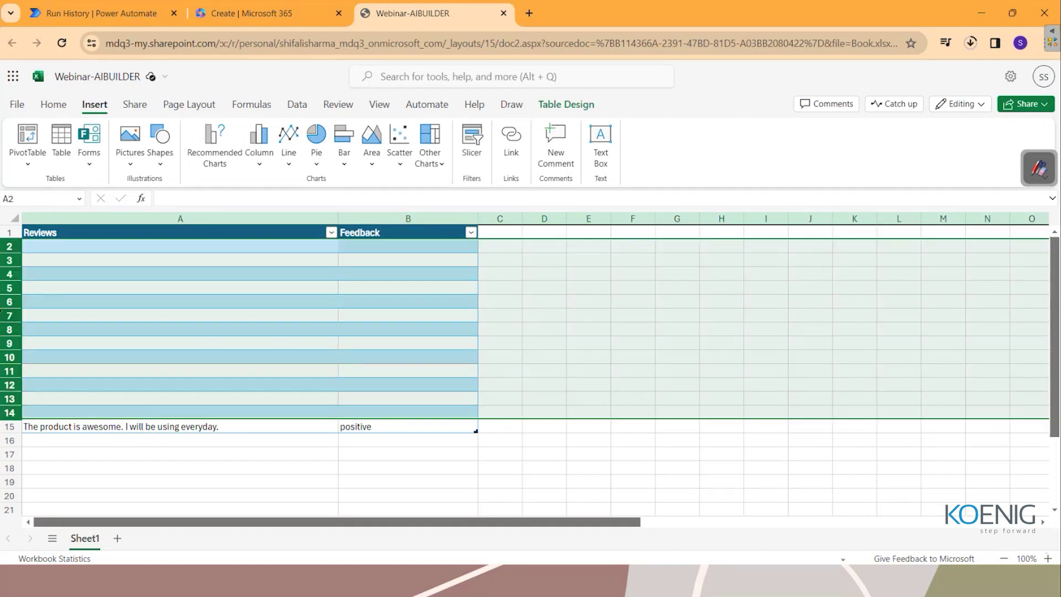
right_click(5, 312)
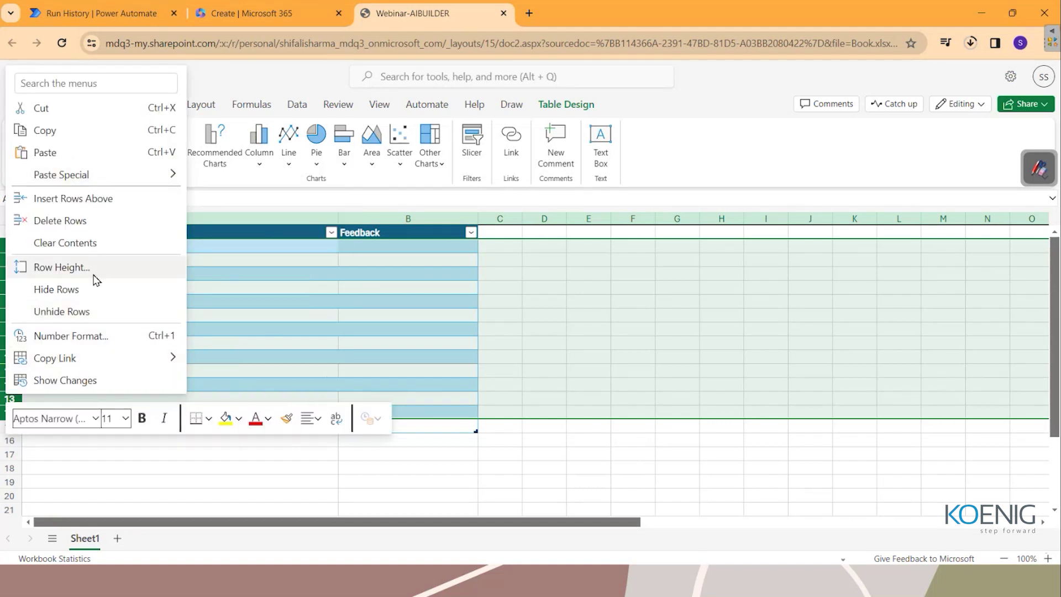
click(82, 223)
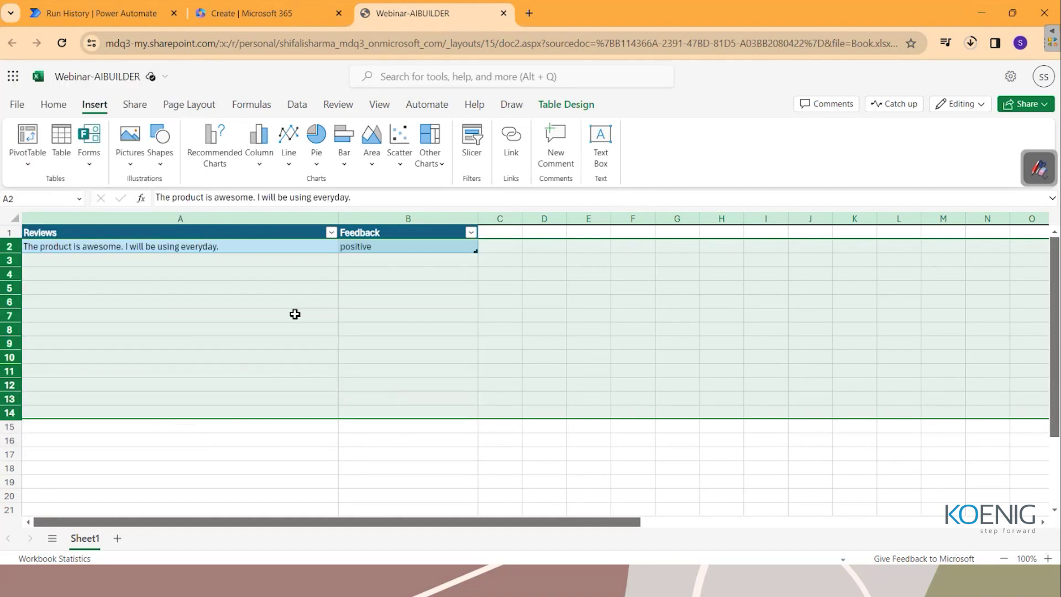
Confirm the positive result in cell B2, then return to the flow's run history.
click(364, 305)
click(370, 247)
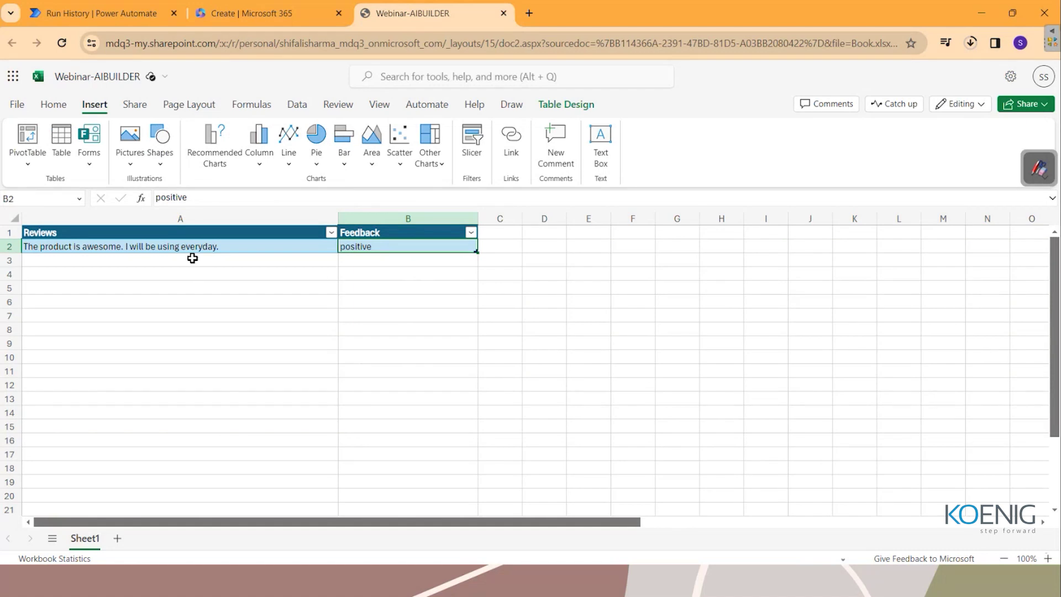
click(145, 13)
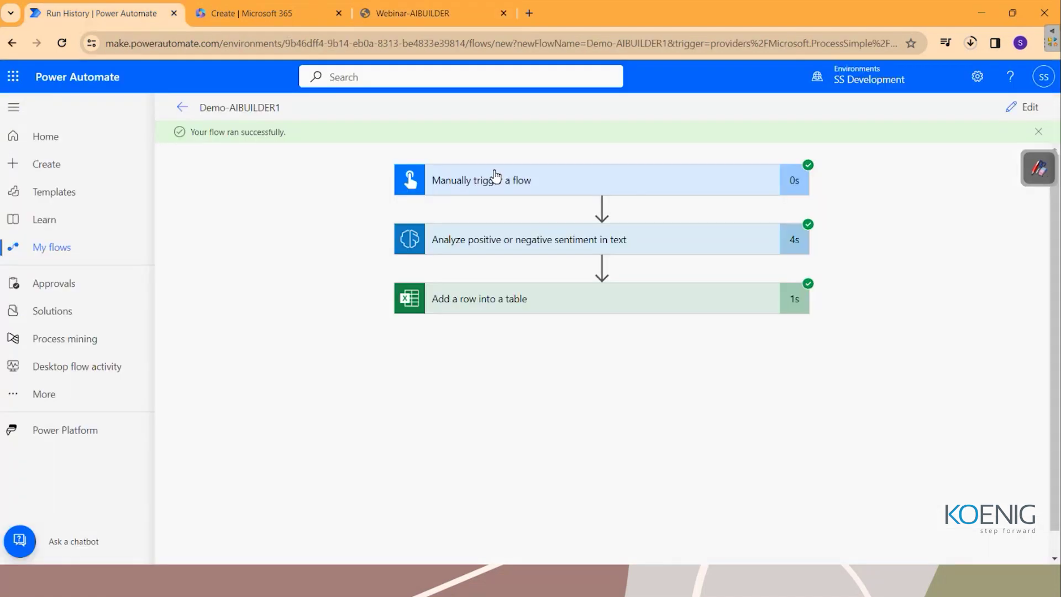
Test-run the flow with the review 'The product came broken. Not at all happy with the quality.'.
click(1015, 112)
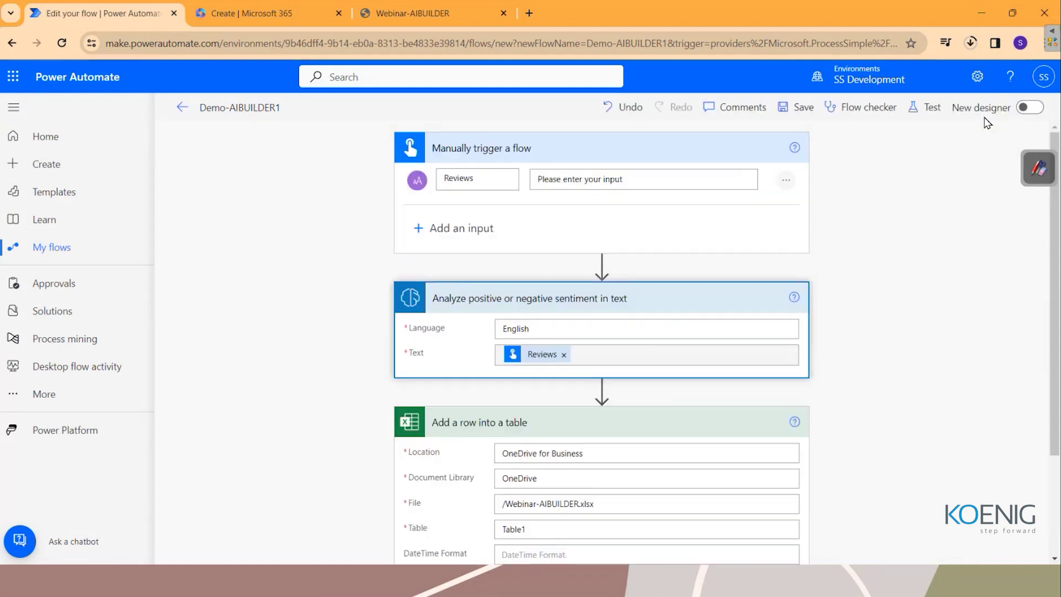
click(927, 107)
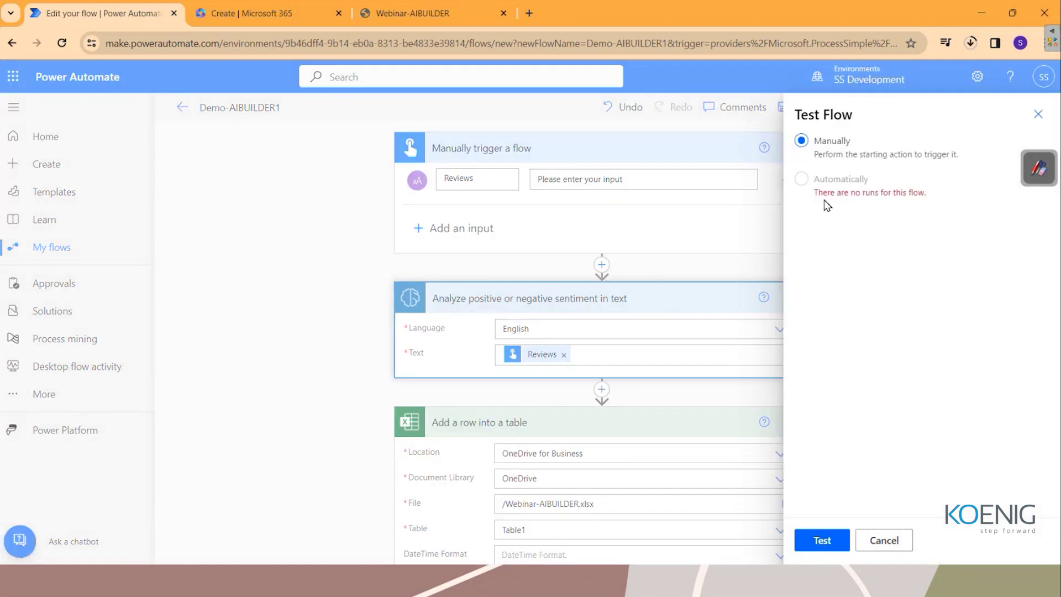
click(826, 544)
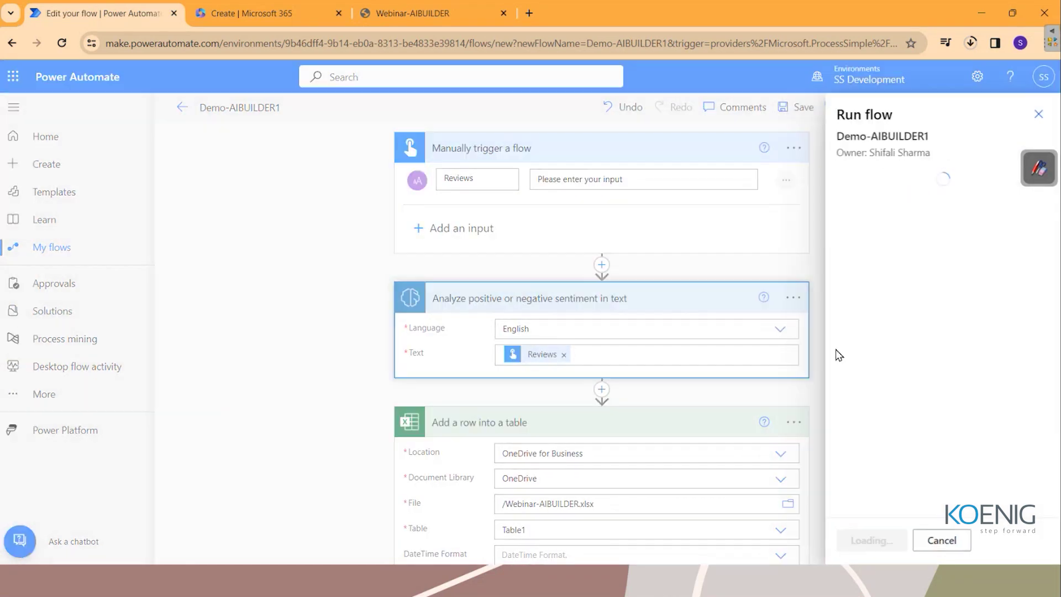
click(915, 250)
text(The pro)
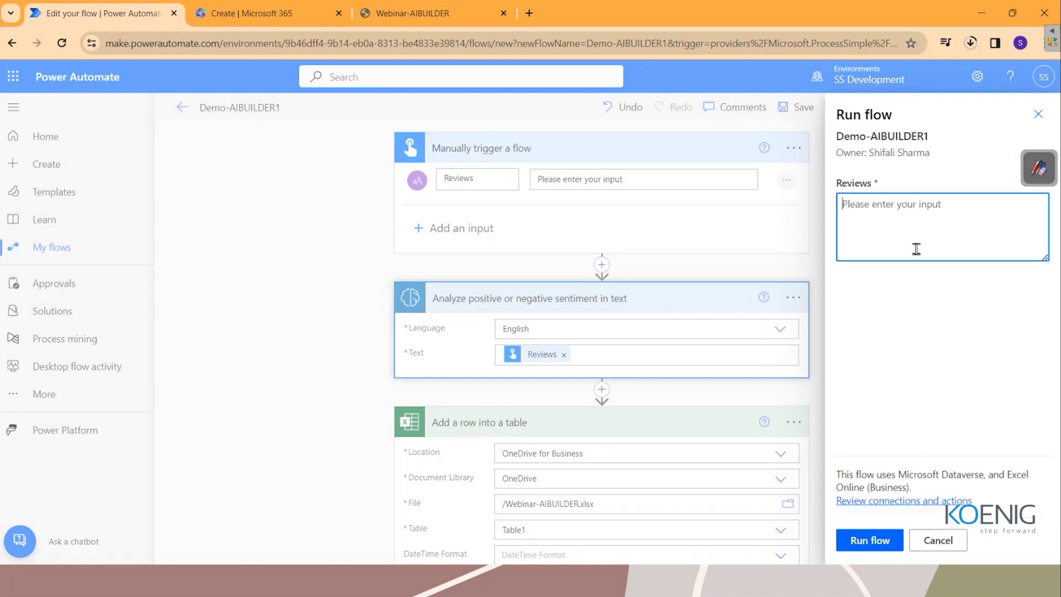
text(duct came broken. )
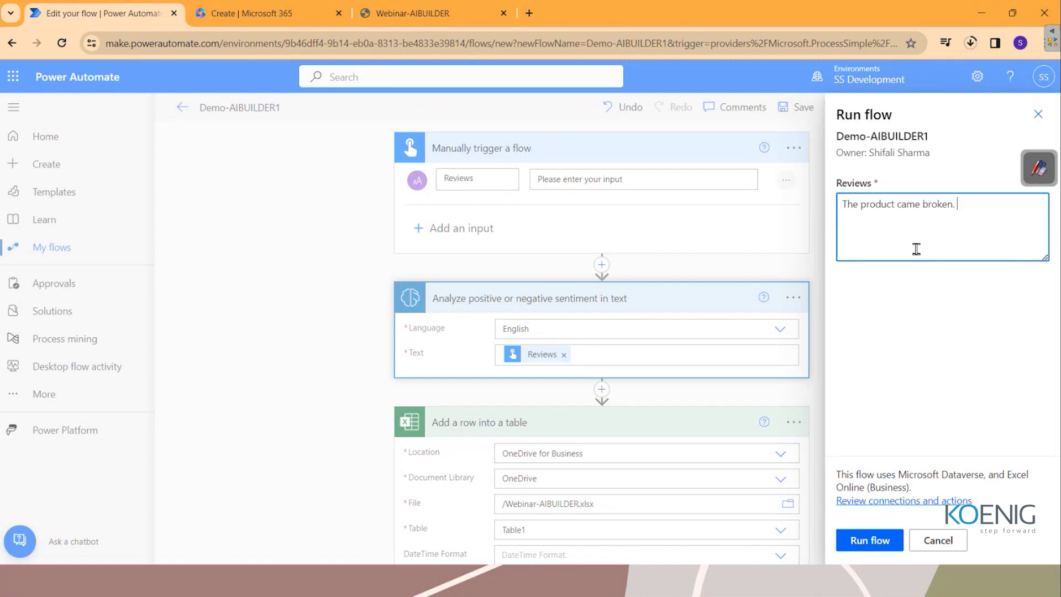
text(Not at all happy with the quality.)
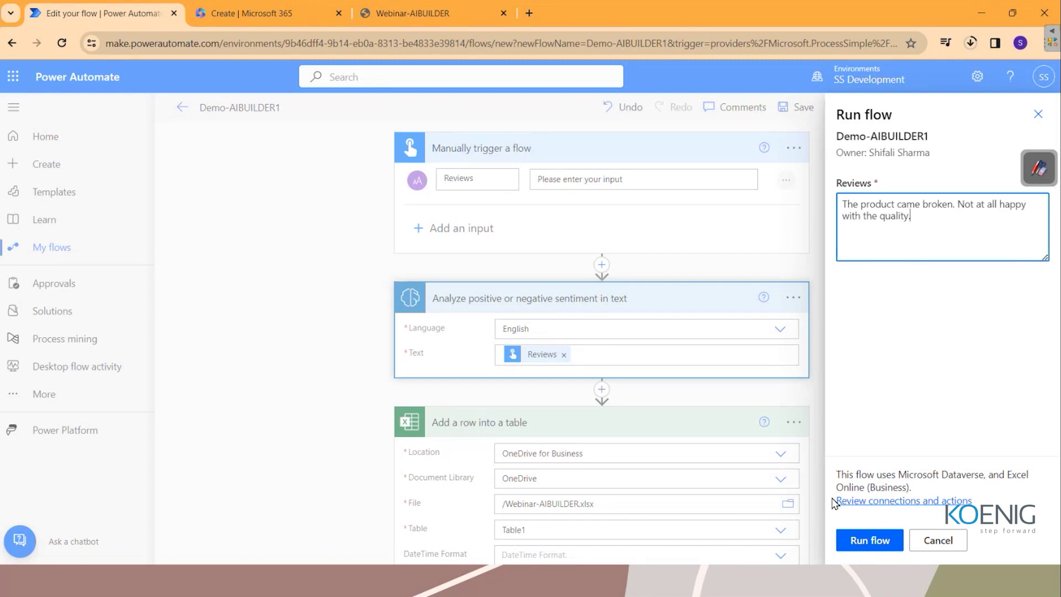
click(871, 548)
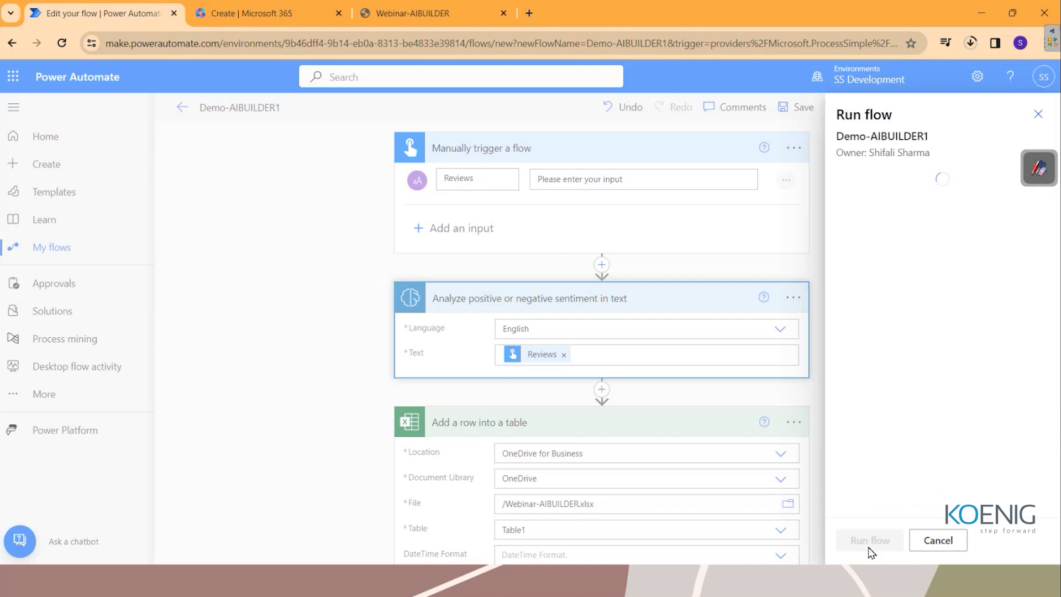
click(864, 541)
Check the new row 3 review and its negative Feedback value, then return to run history.
click(416, 20)
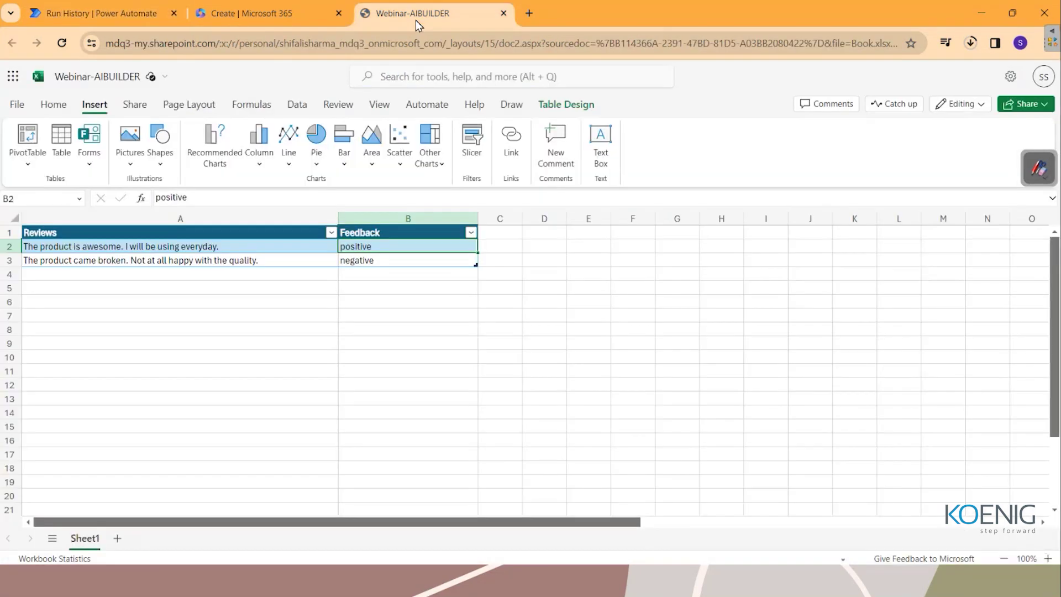
click(129, 263)
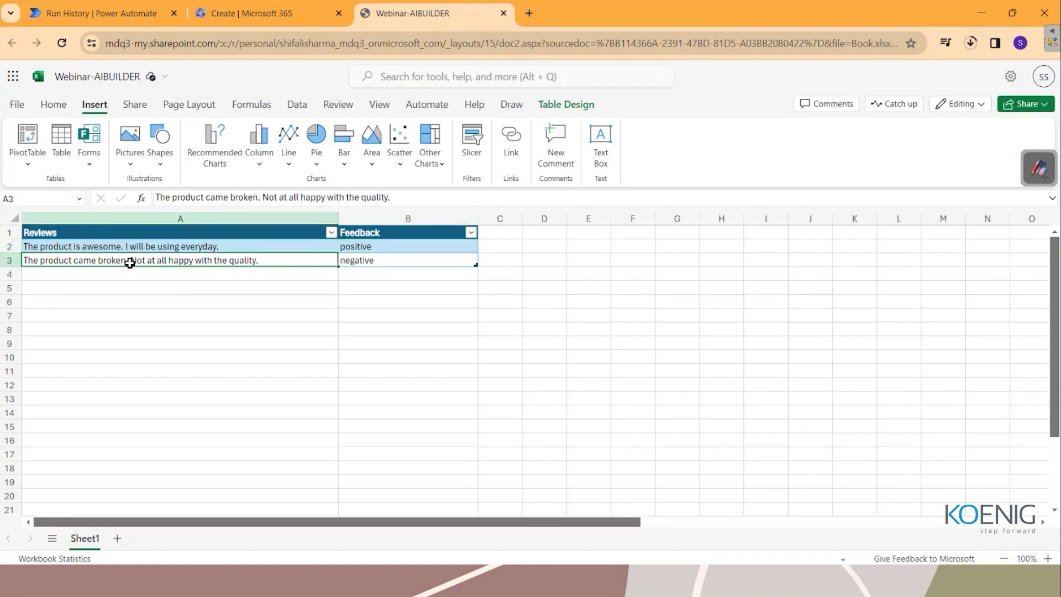
click(394, 265)
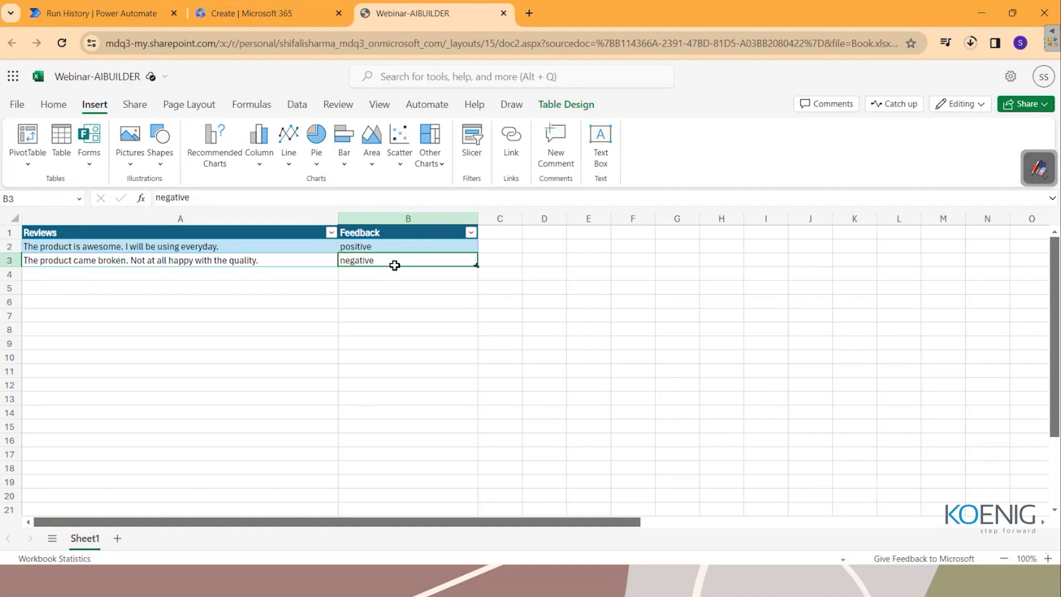
click(100, 13)
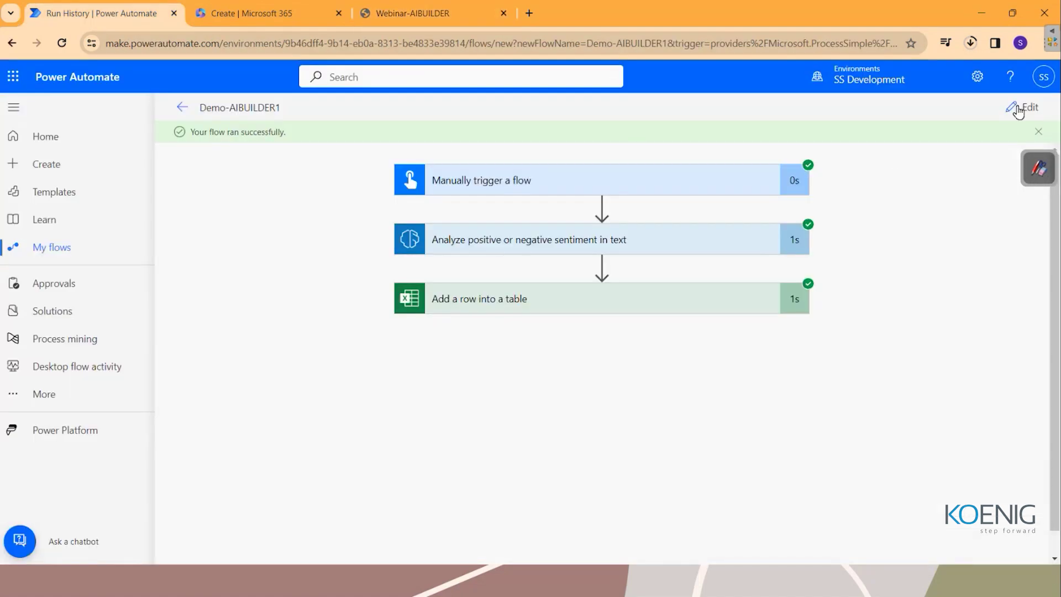
Test-run the flow with the review 'The product is average but will not be using it much.'.
click(1020, 106)
click(923, 106)
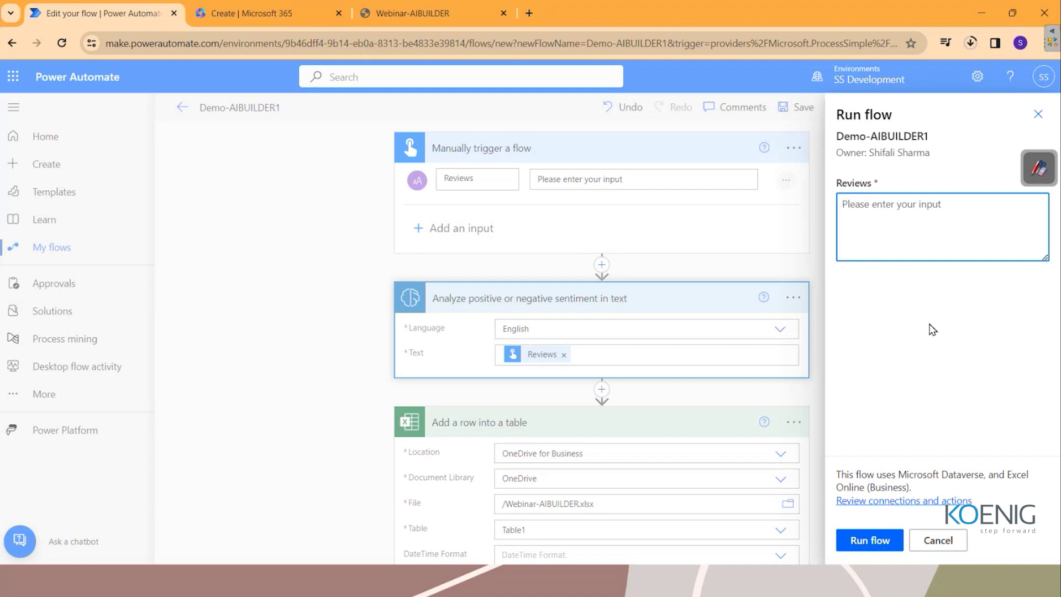
text(The product is fine but will no)
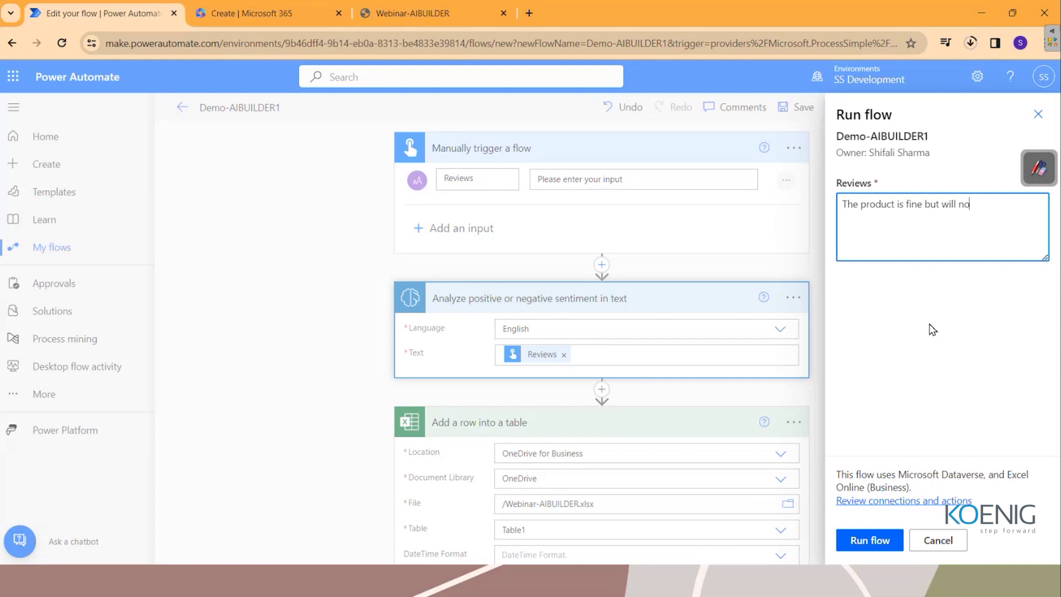
text(t be using it much.)
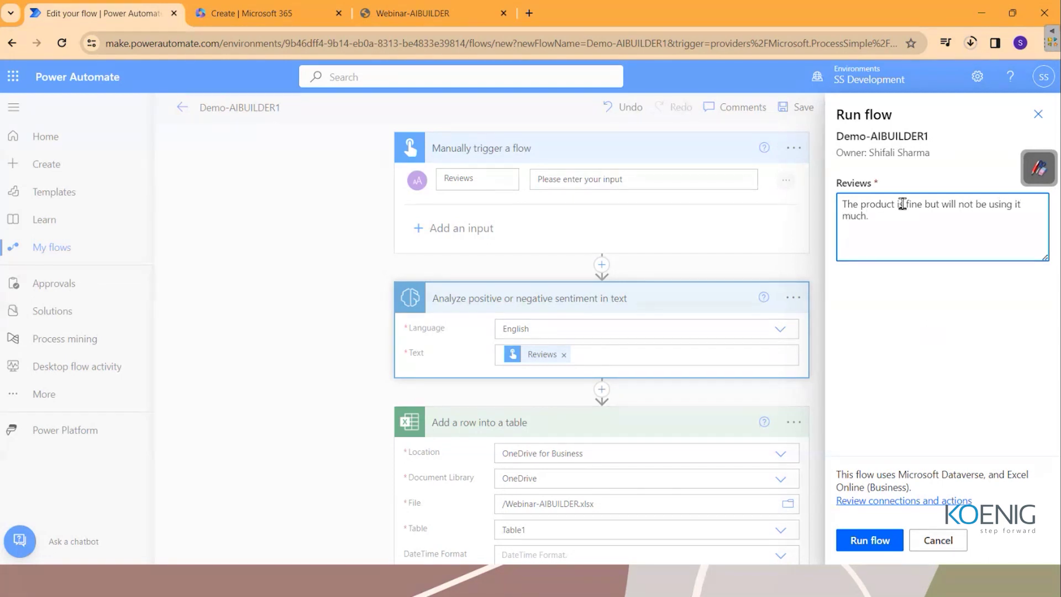
drag(902, 204, 1013, 249)
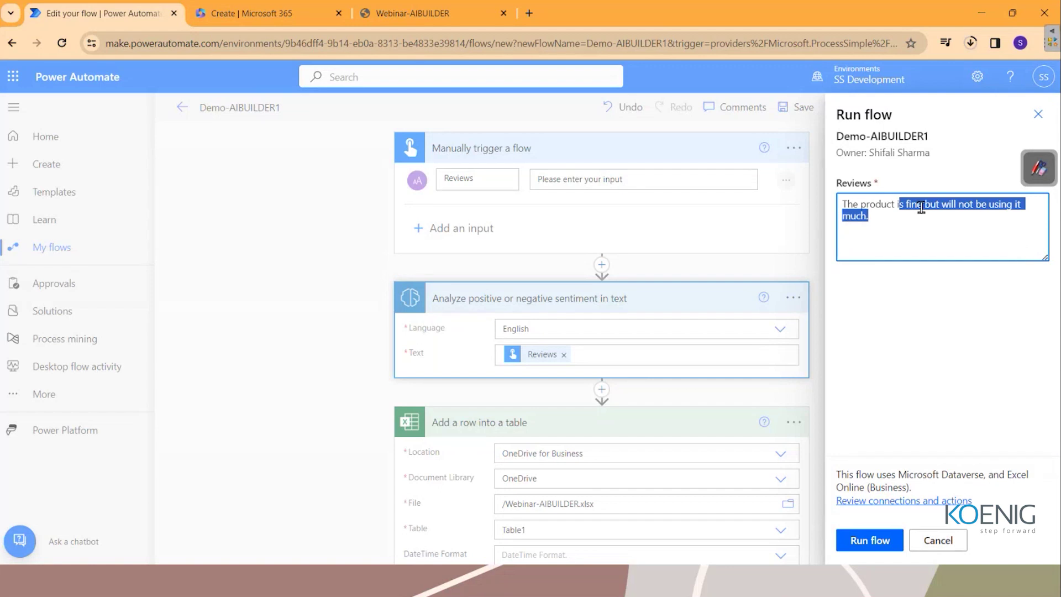
text(is average but will not be using it much.)
click(879, 543)
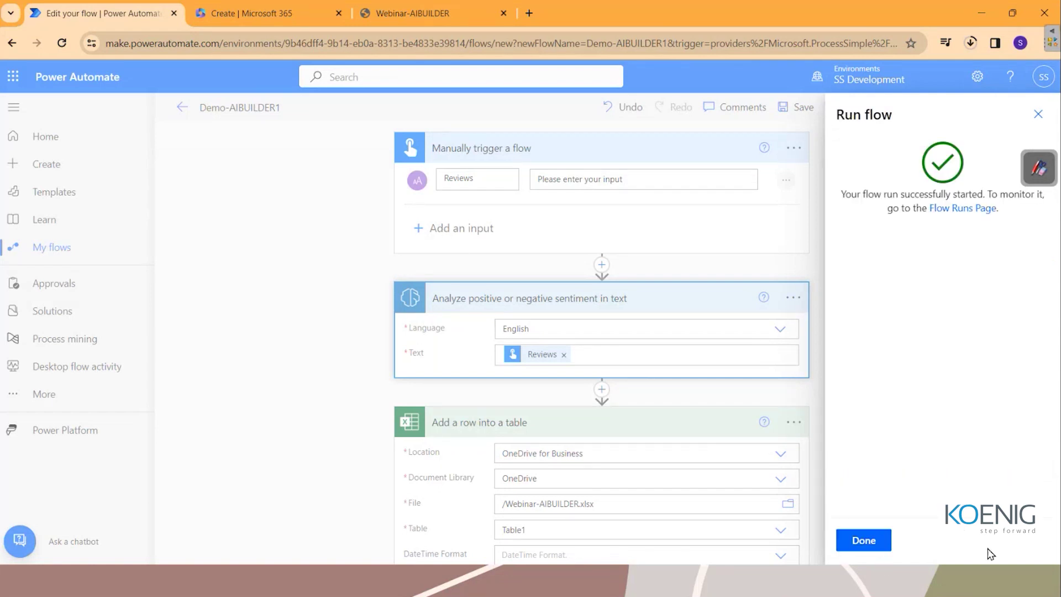
click(867, 545)
key(ctrl+3)
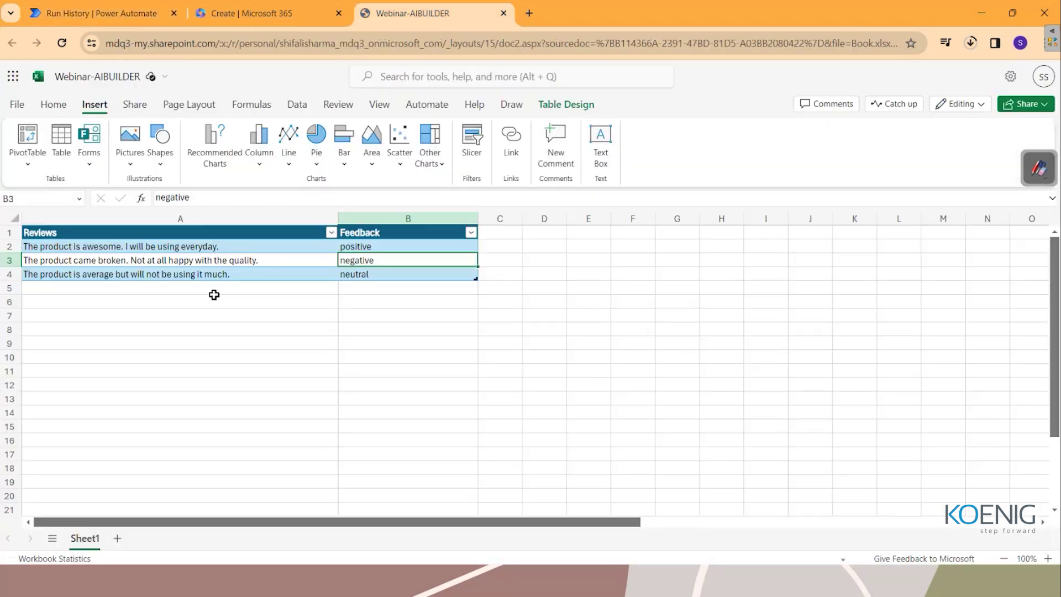
Check the neutral sentiment in cell B4, then return to the flow's run history.
click(371, 276)
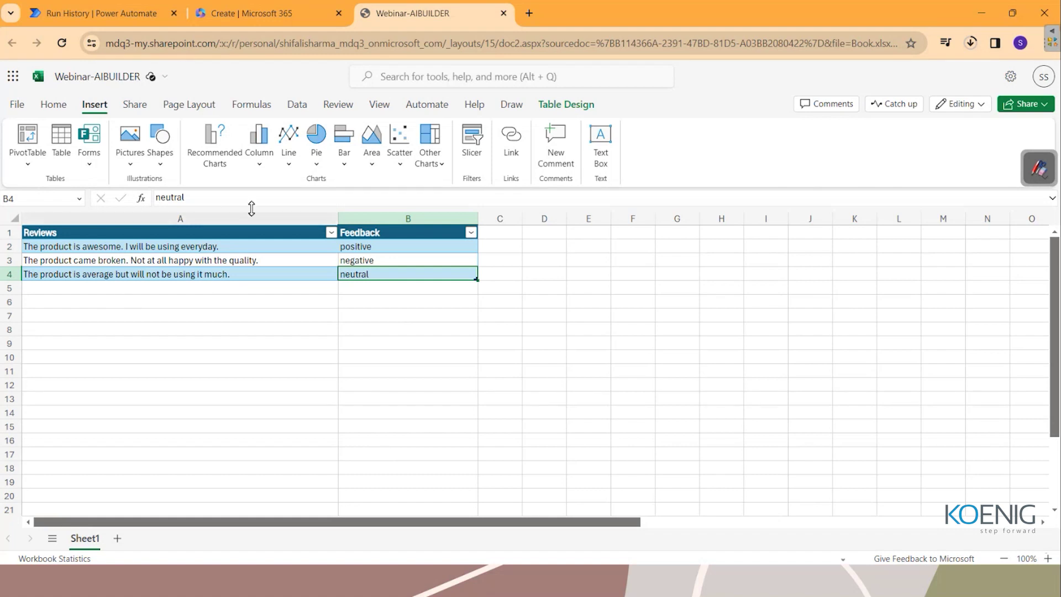
click(100, 13)
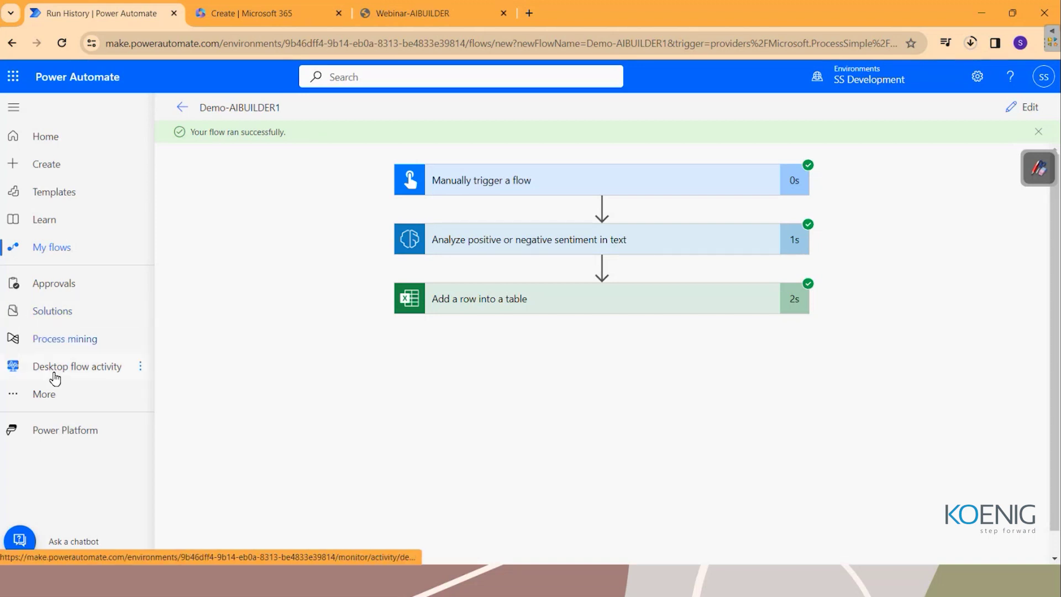
Navigate through More and the AI hub to the AI models page.
click(72, 408)
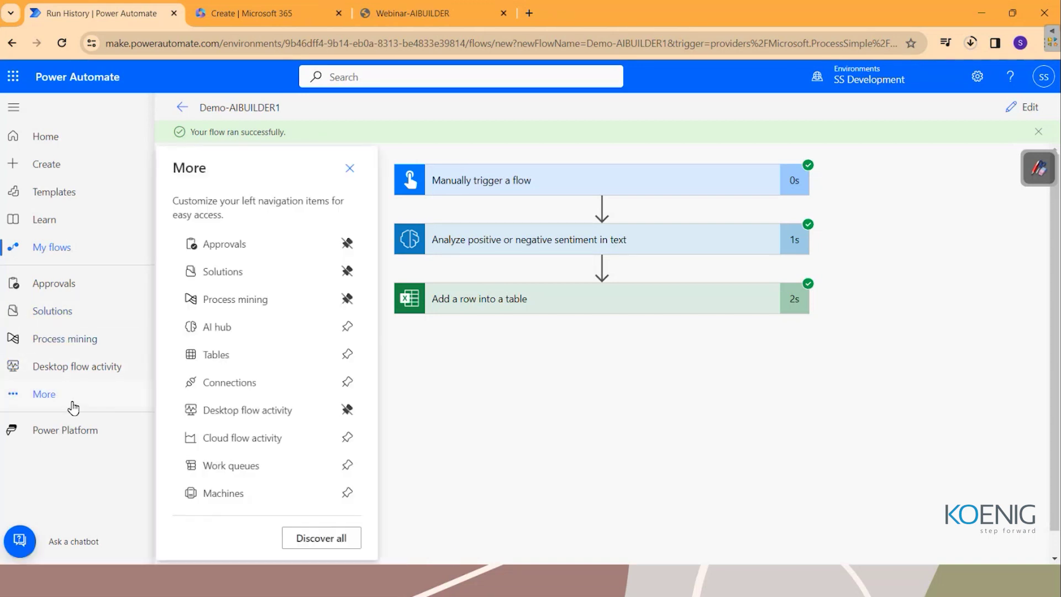
click(213, 333)
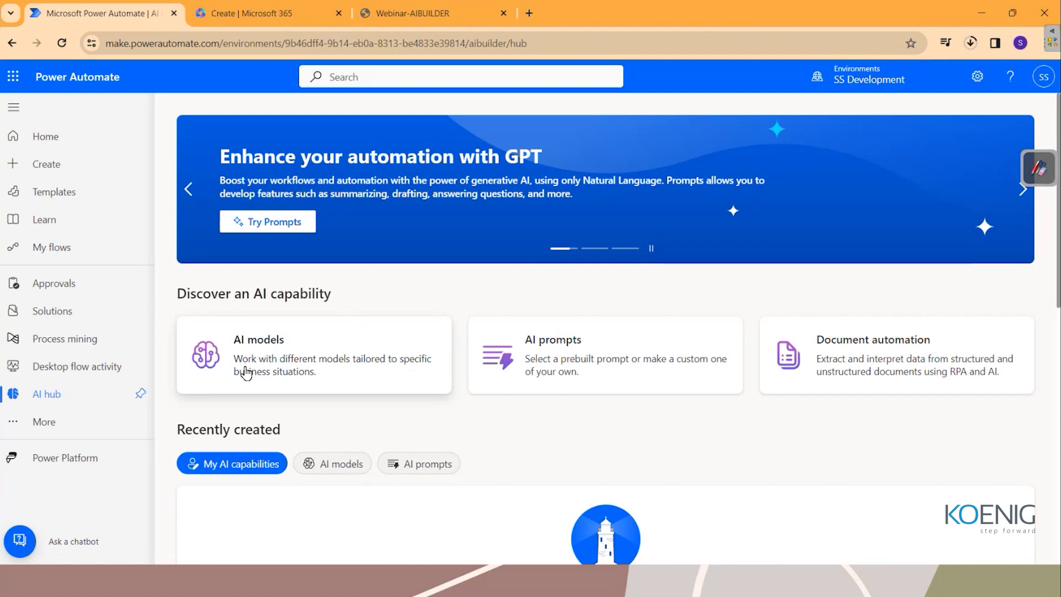
click(350, 378)
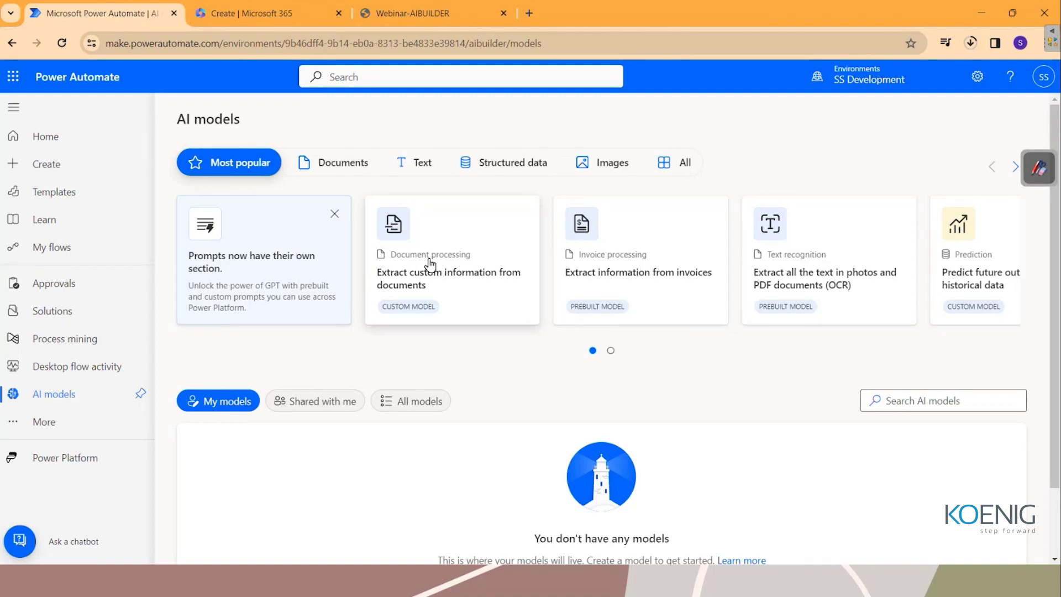
Preview the Document processing model's sample delivery-order extraction, then begin a custom model.
click(431, 264)
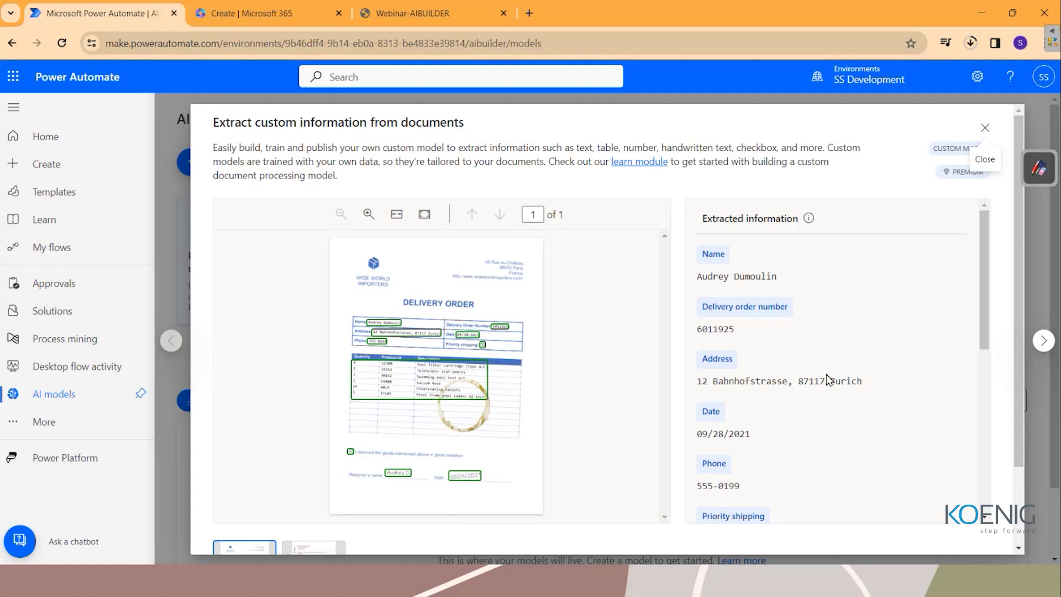
scroll(827, 376, down, 1)
scroll(827, 373, up, 1)
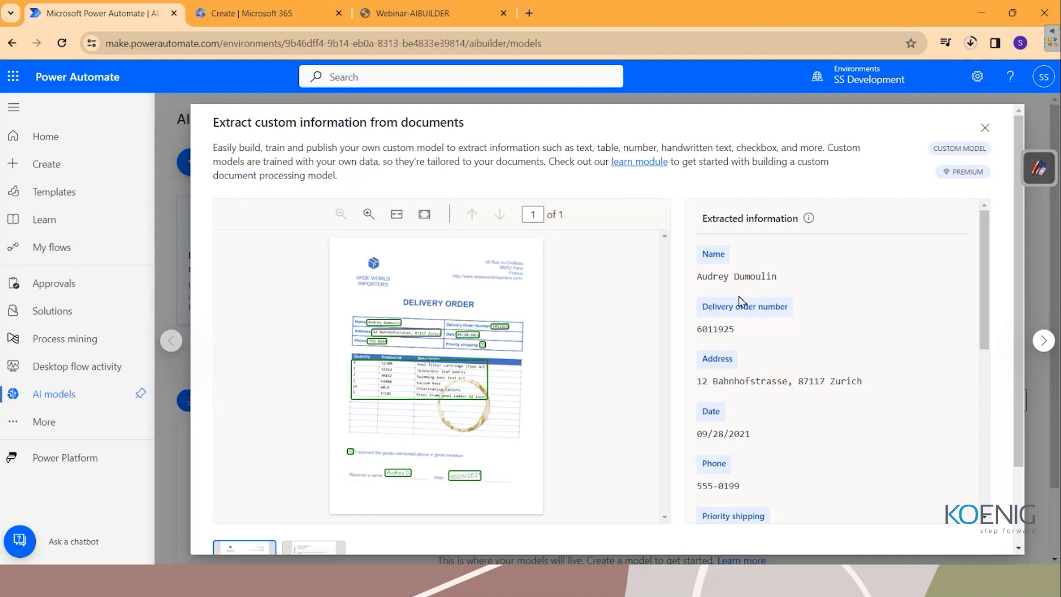
scroll(763, 357, down, 1)
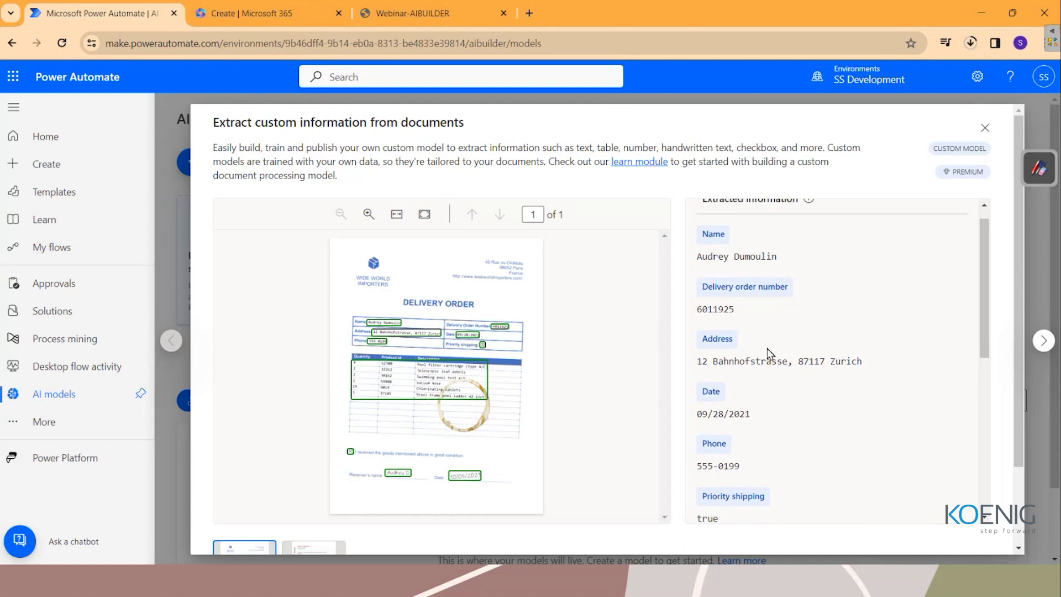
scroll(744, 400, down, 3)
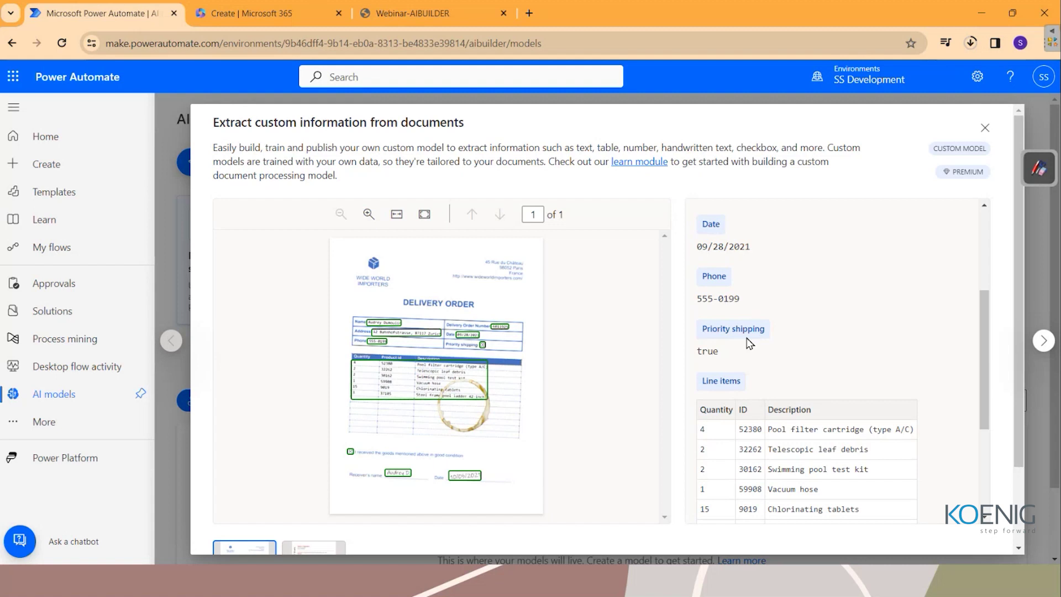
scroll(784, 429, down, 3)
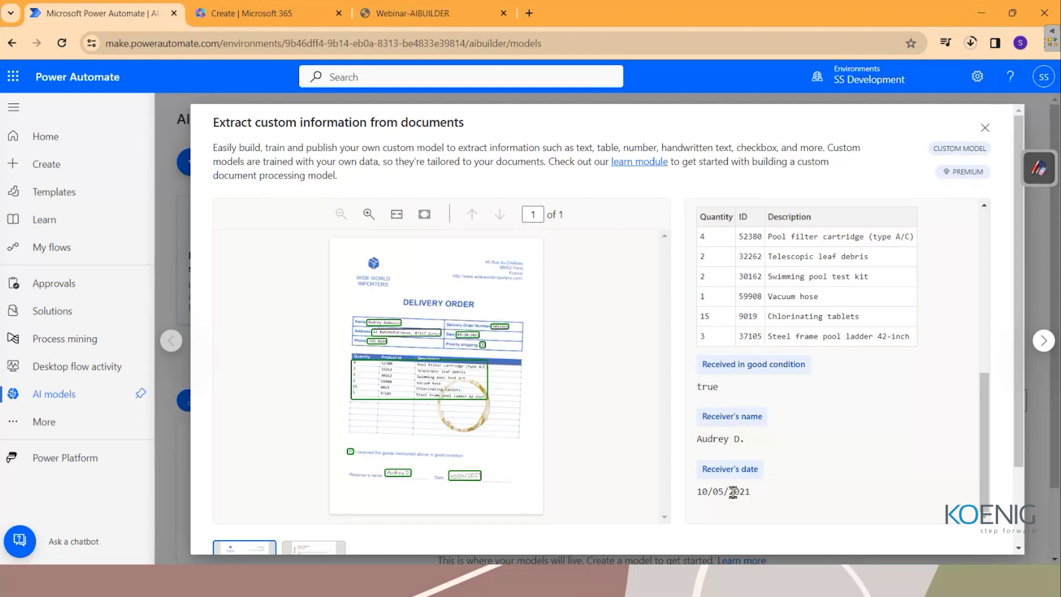
scroll(749, 369, up, 5)
scroll(749, 372, down, 5)
scroll(1002, 357, down, 3)
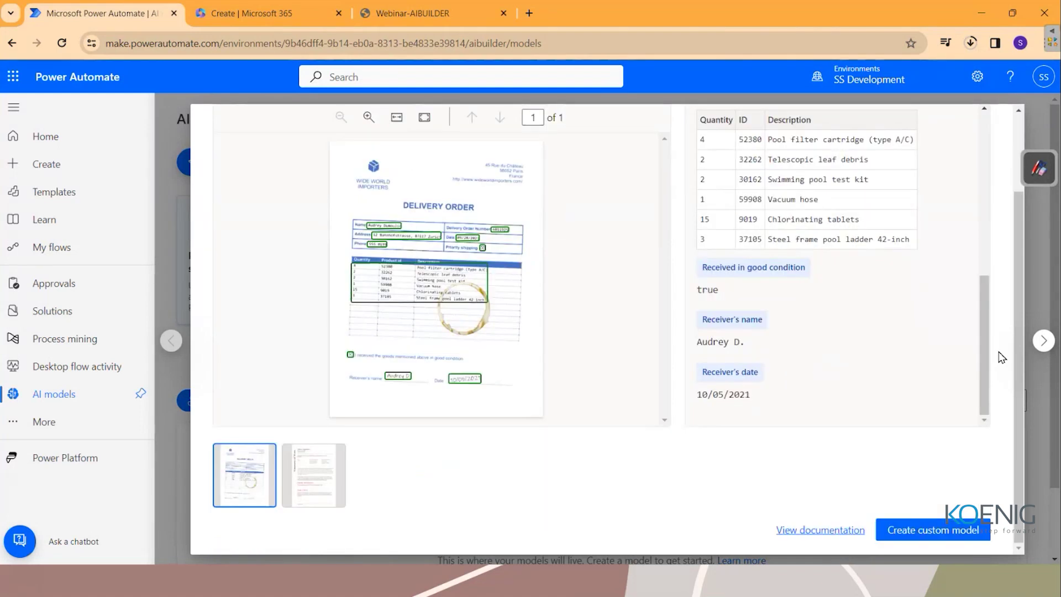
click(925, 532)
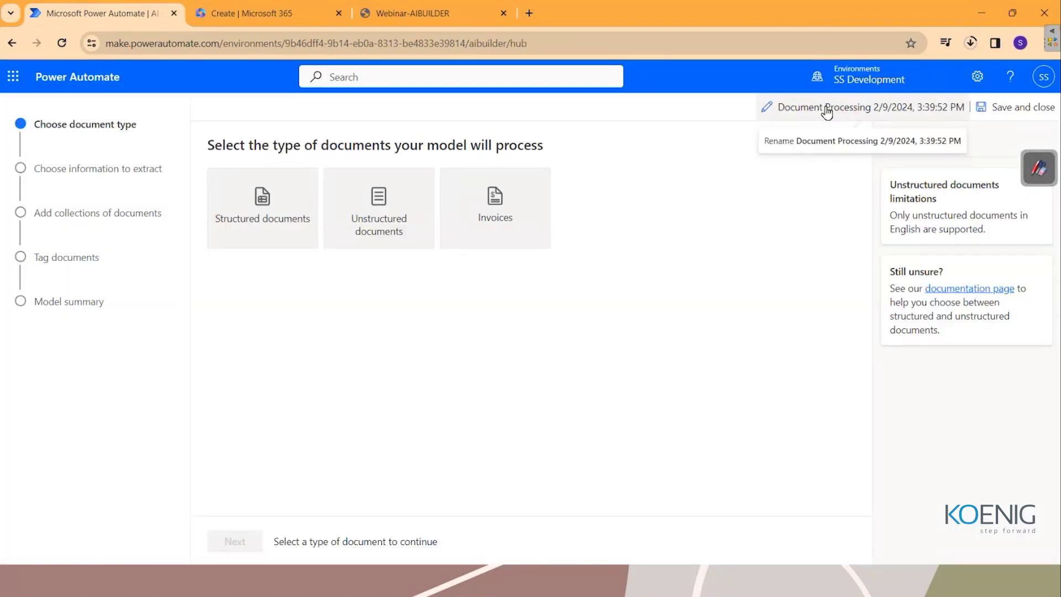
Rename the model 'Enter invoice information AI model' and choose Structured documents as its type.
click(808, 108)
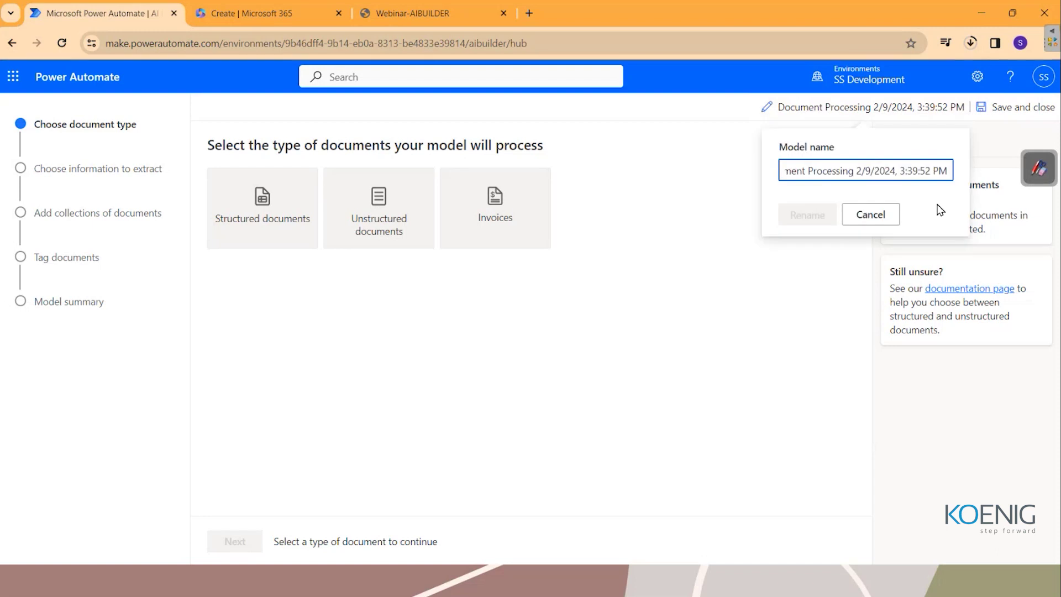
key(BackSpace)
key(BackSpace)
key(BackSpace)
key(BackSpace)
key(BackSpace)
key(BackSpace)
key(BackSpace)
key(BackSpace)
key(BackSpace)
key(BackSpace)
key(BackSpace)
key(BackSpace)
key(BackSpace)
key(BackSpace)
key(BackSpace)
key(BackSpace)
key(BackSpace)
key(BackSpace)
key(BackSpace)
key(BackSpace)
key(BackSpace)
key(BackSpace)
key(BackSpace)
key(BackSpace)
key(BackSpace)
key(BackSpace)
key(BackSpace)
key(BackSpace)
key(BackSpace)
key(BackSpace)
key(BackSpace)
key(BackSpace)
key(BackSpace)
key(BackSpace)
key(BackSpace)
key(BackSpace)
key(BackSpace)
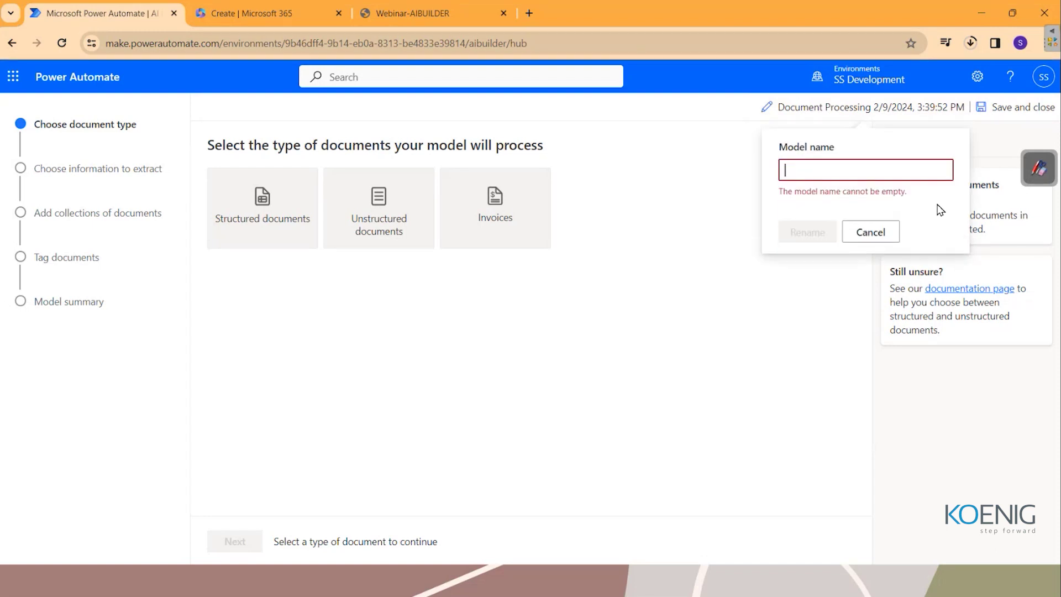
text(Enter invoice informa)
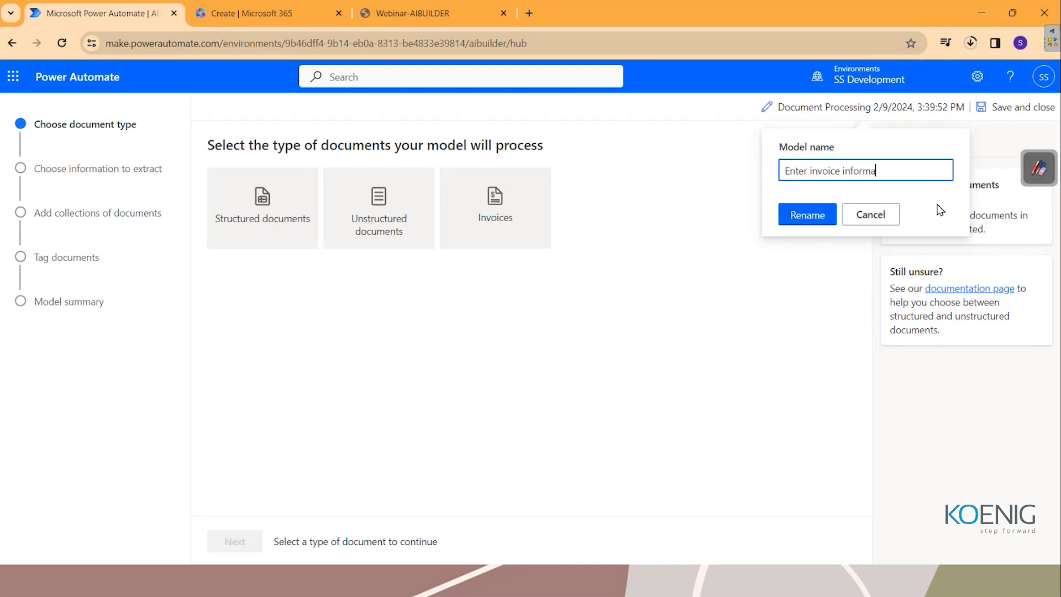
text(tion AI model)
click(805, 221)
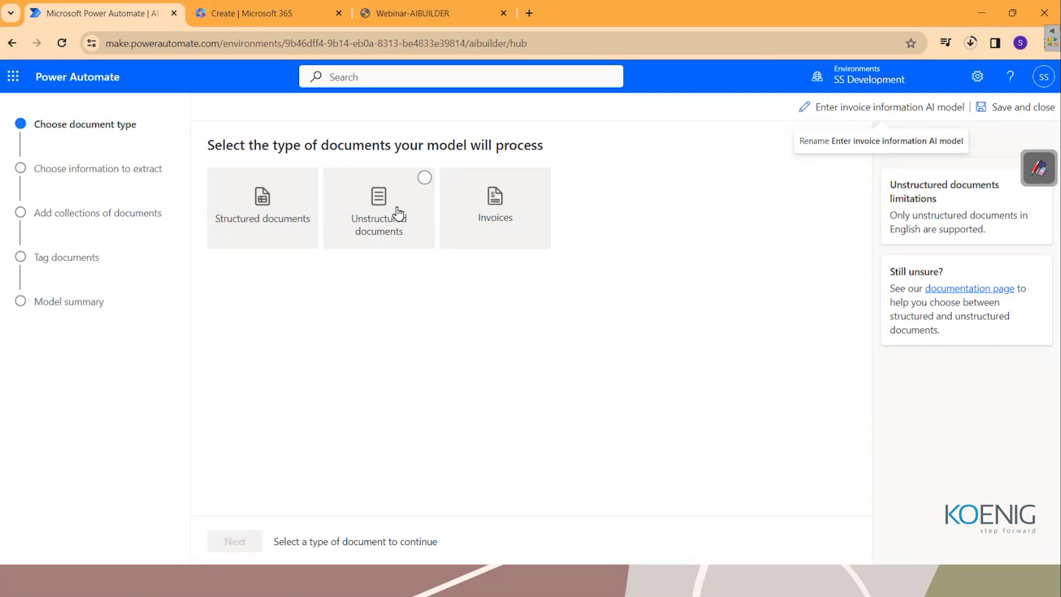
click(280, 215)
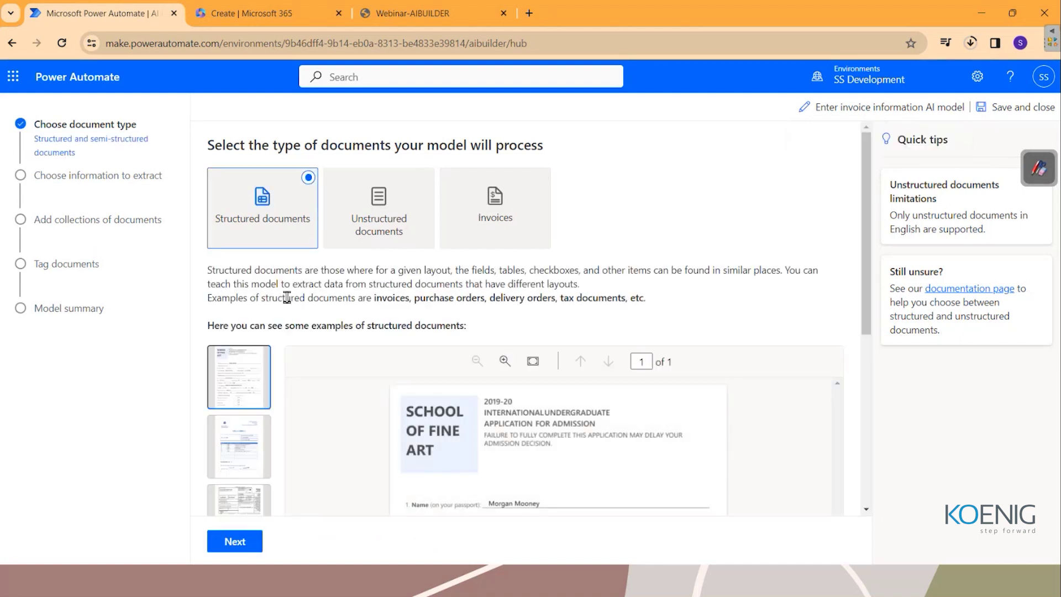
drag(219, 270, 794, 287)
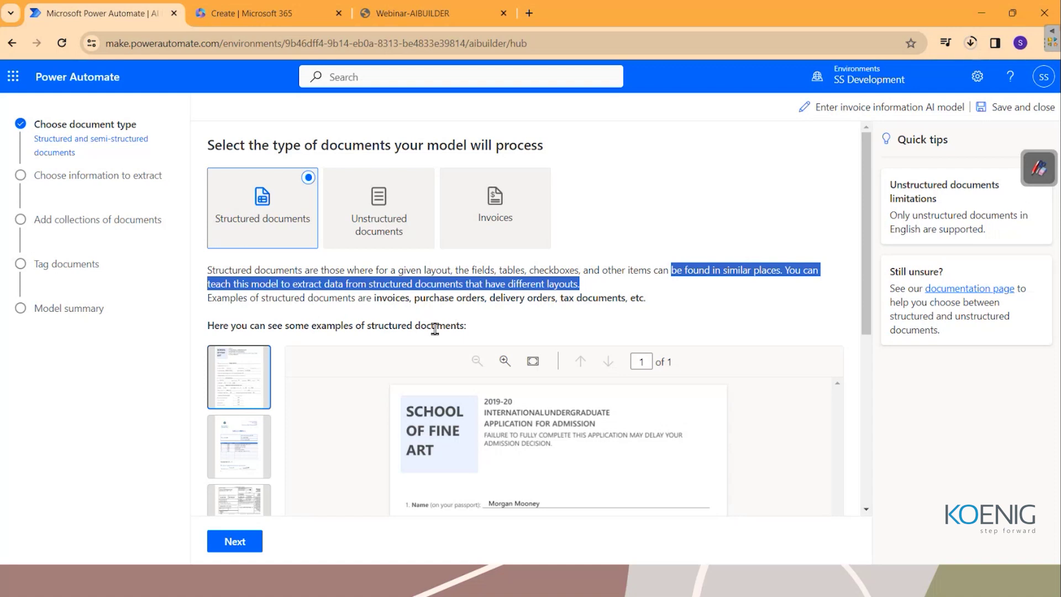
click(340, 214)
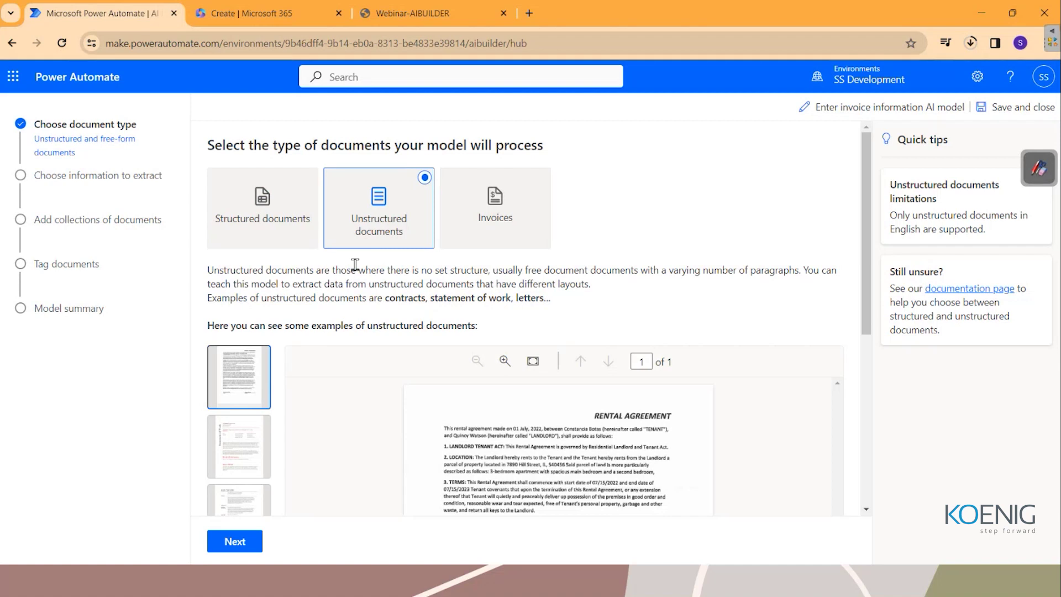
drag(355, 265, 818, 285)
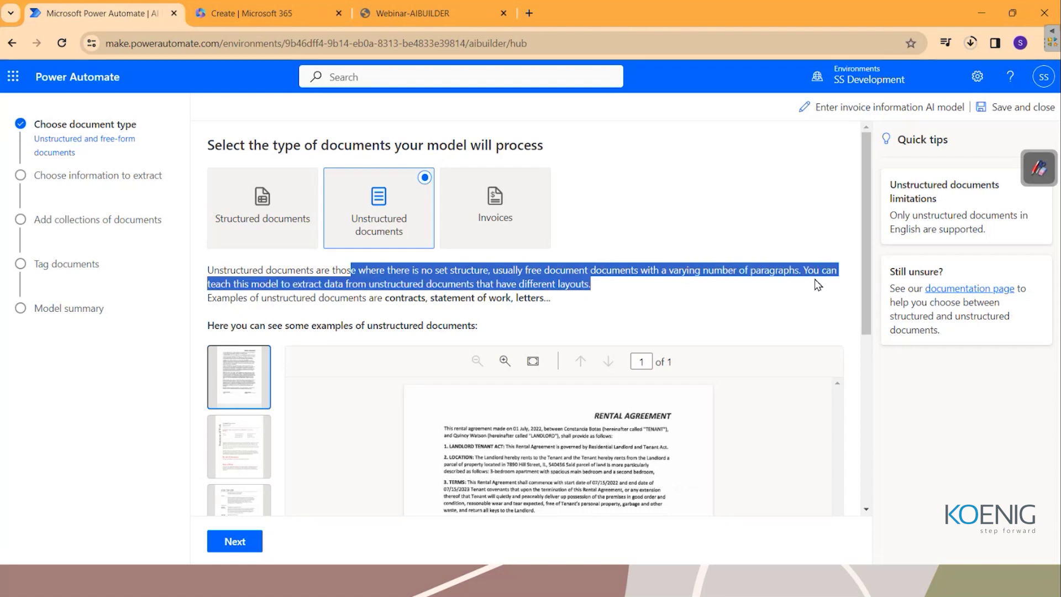
click(509, 198)
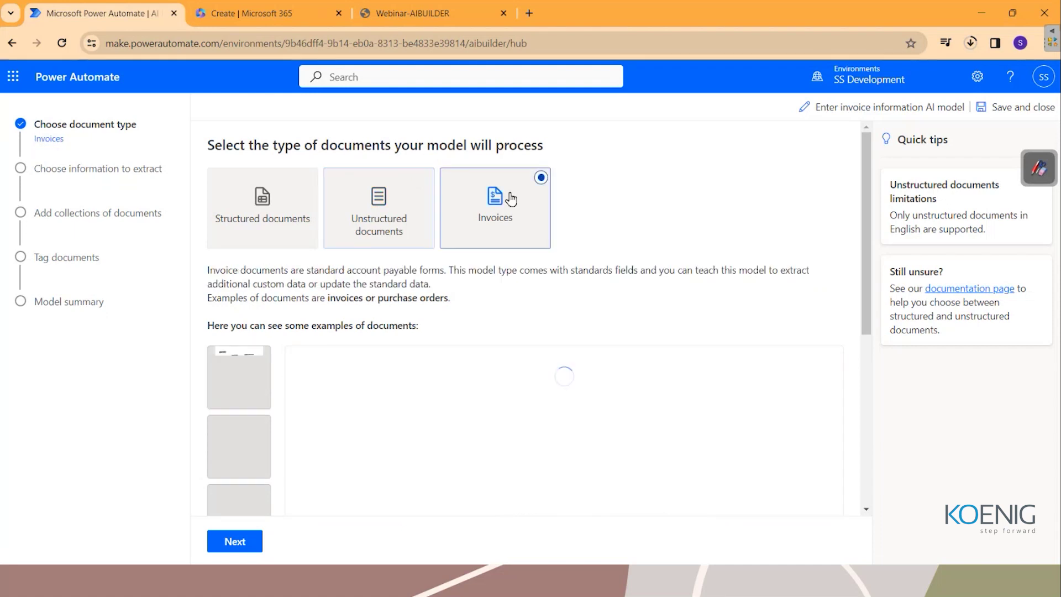
drag(270, 270, 775, 285)
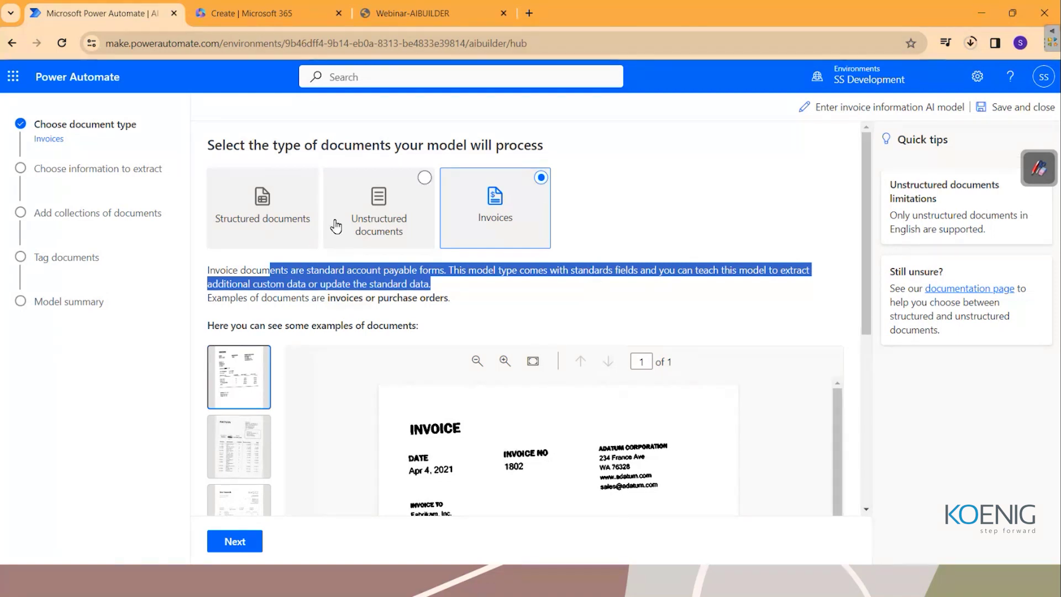
click(246, 224)
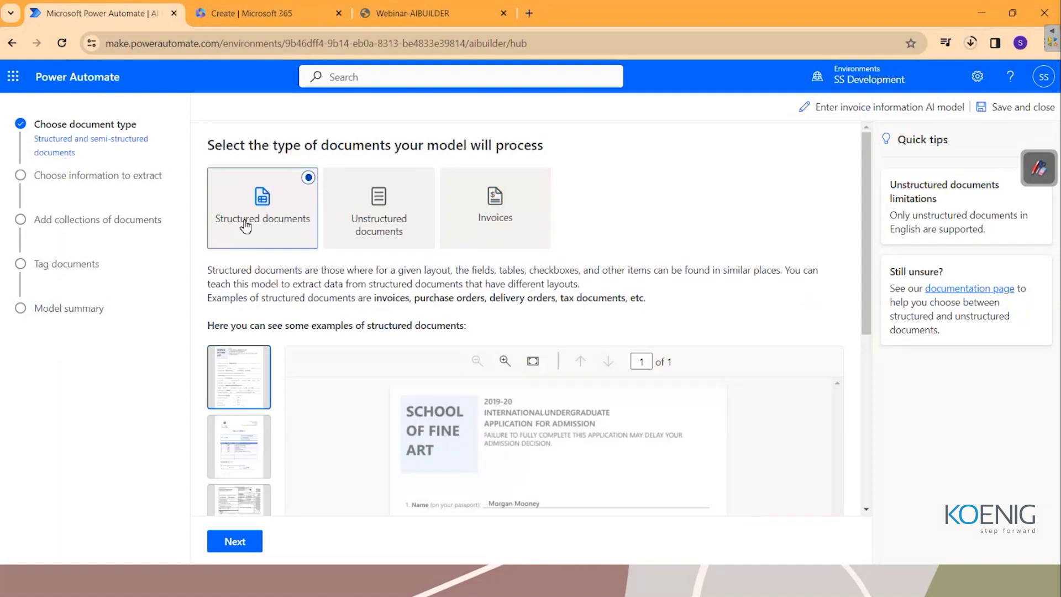
mouse_move(470, 586)
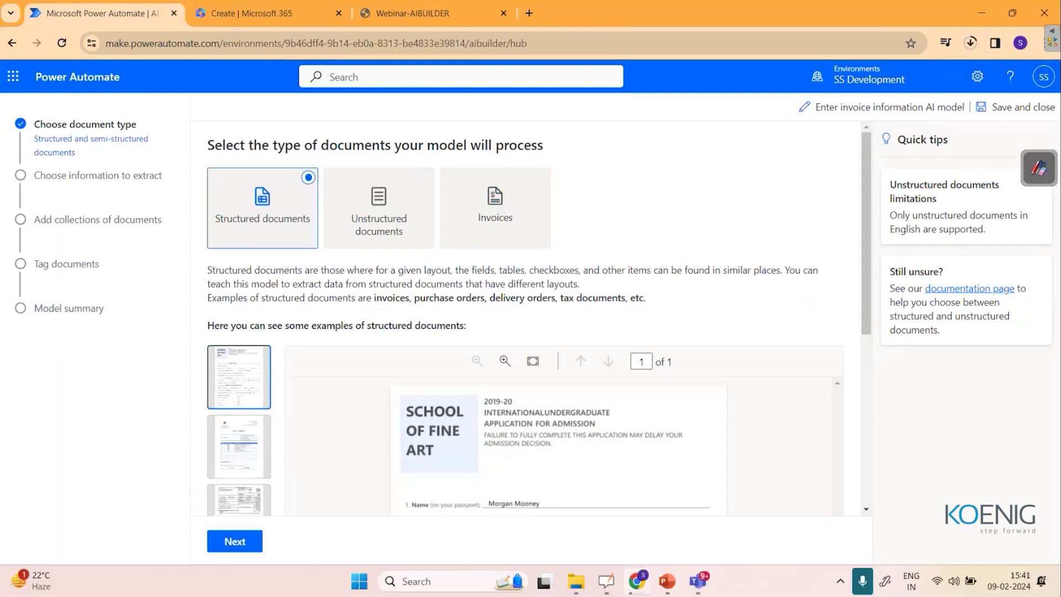
mouse_move(574, 591)
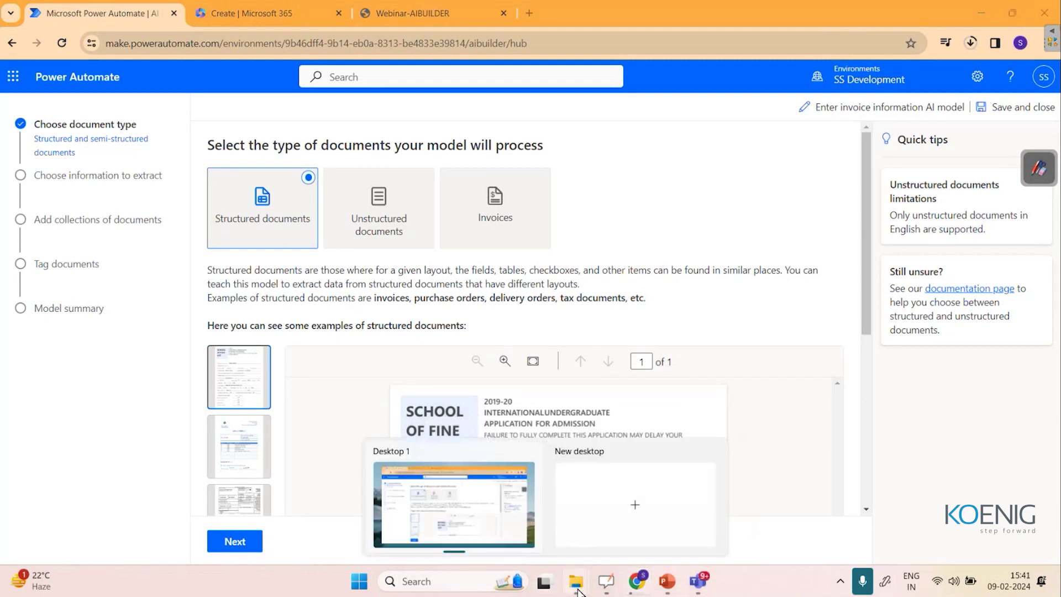
Open the Proseware_NY, TailSpin and WingTip invoice PDFs from the Lab #6 folder in Acrobat.
click(514, 477)
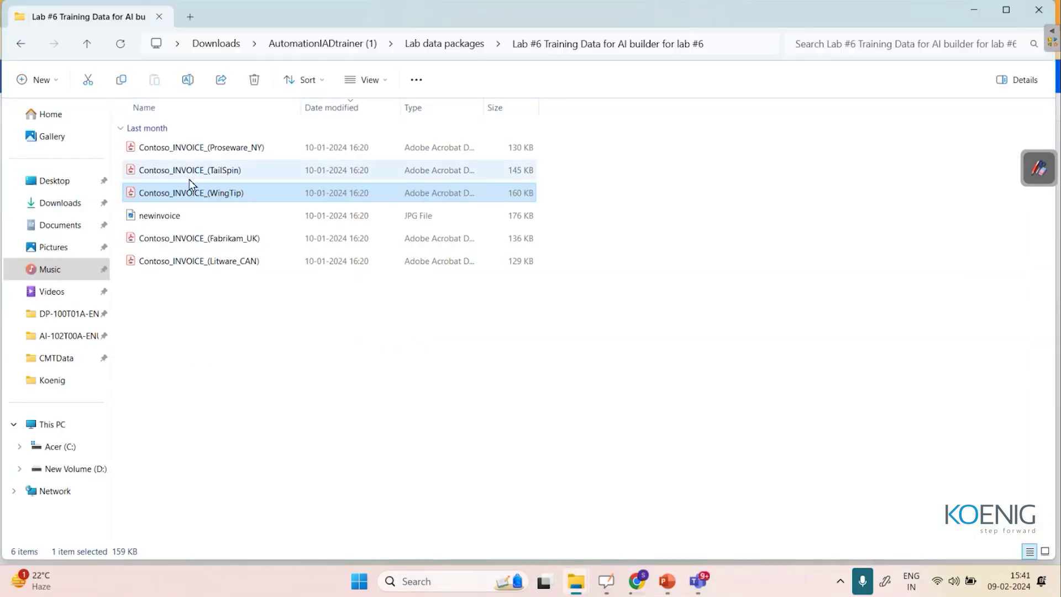
double_click(187, 149)
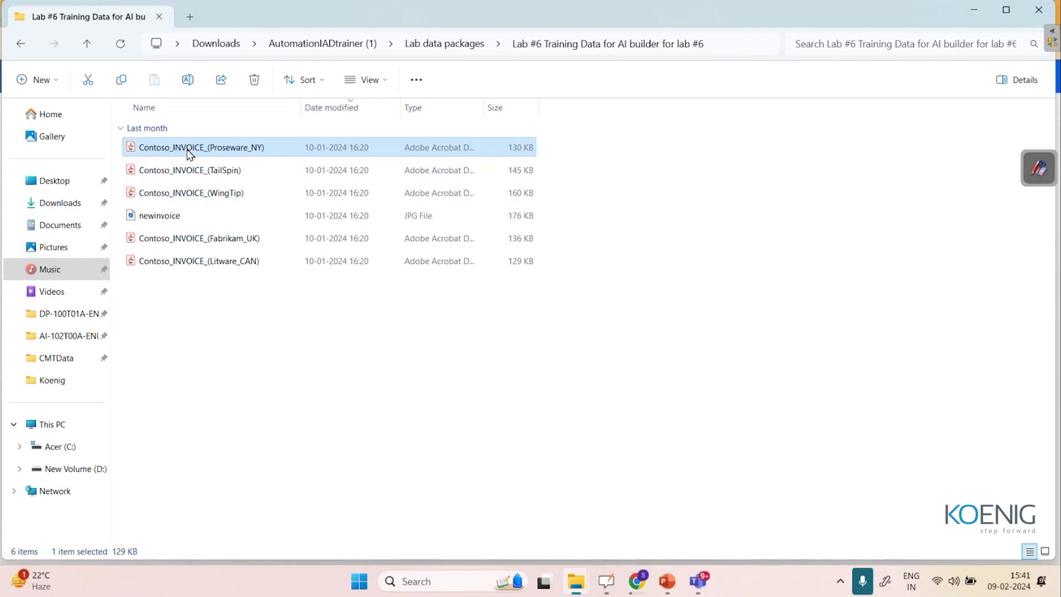
scroll(184, 141, down, 6)
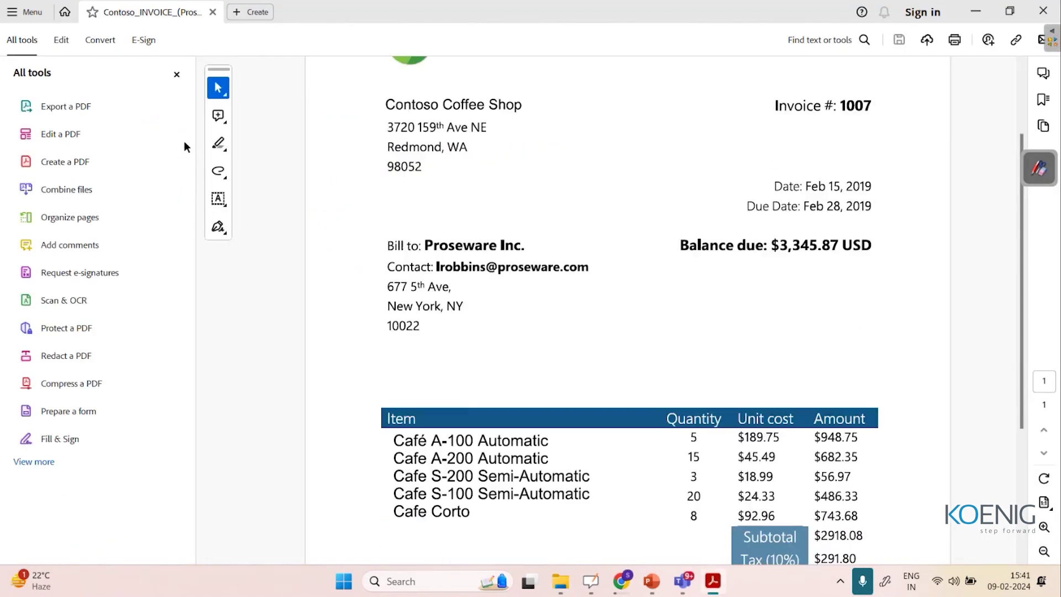
click(976, 10)
double_click(286, 173)
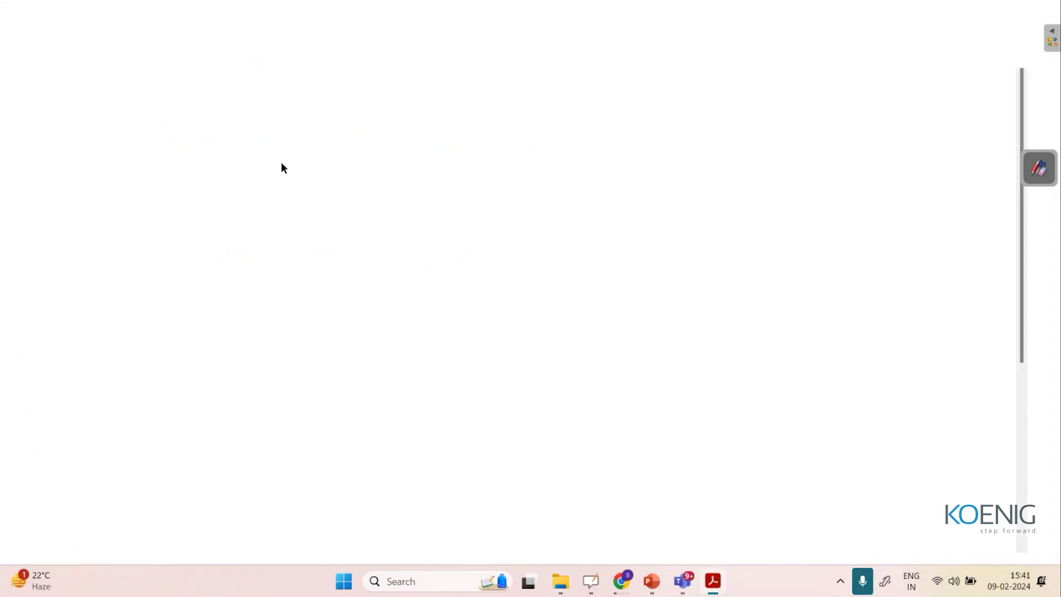
scroll(699, 369, down, 6)
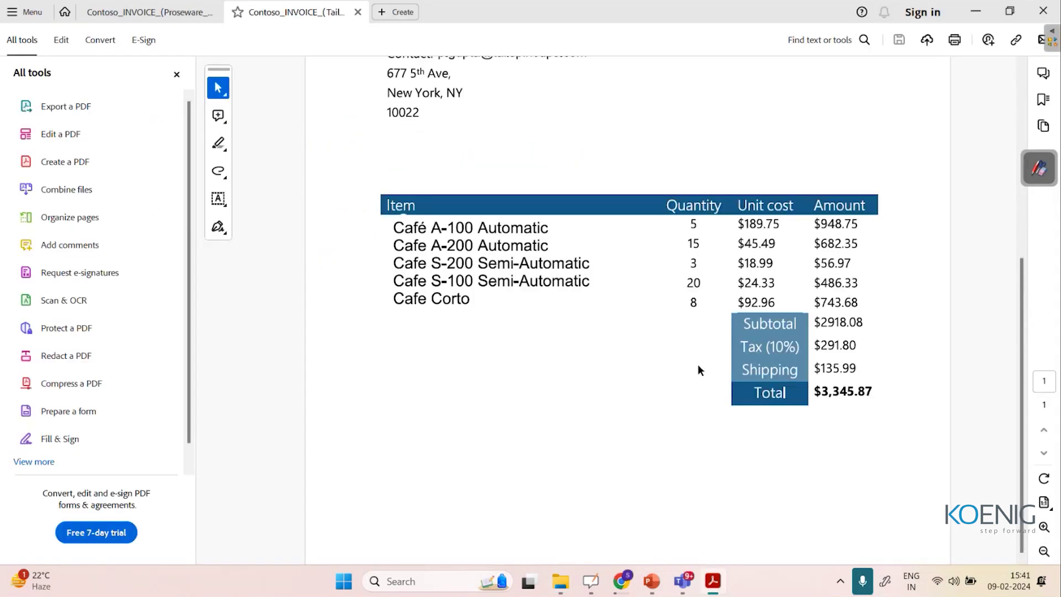
click(976, 10)
double_click(235, 194)
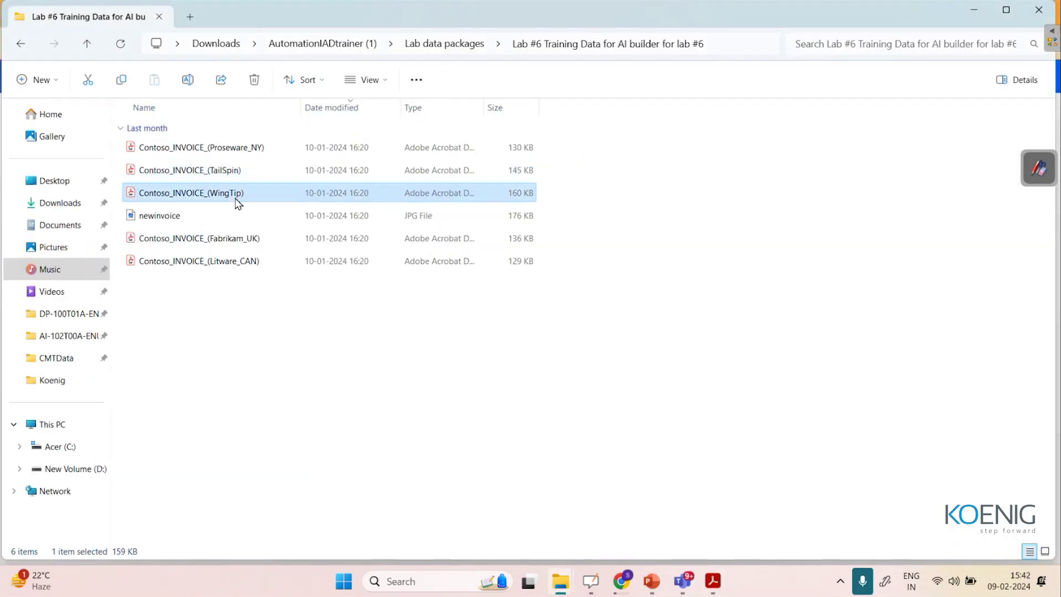
Review the Proseware, TailSpin and WingTip invoices, then minimize Acrobat and File Explorer.
click(169, 11)
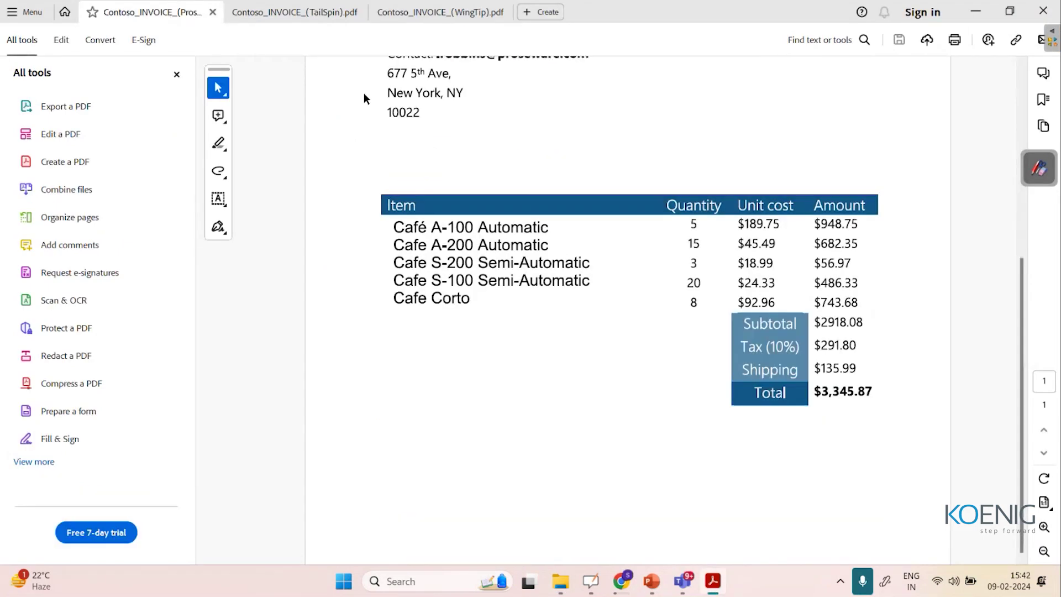
click(278, 12)
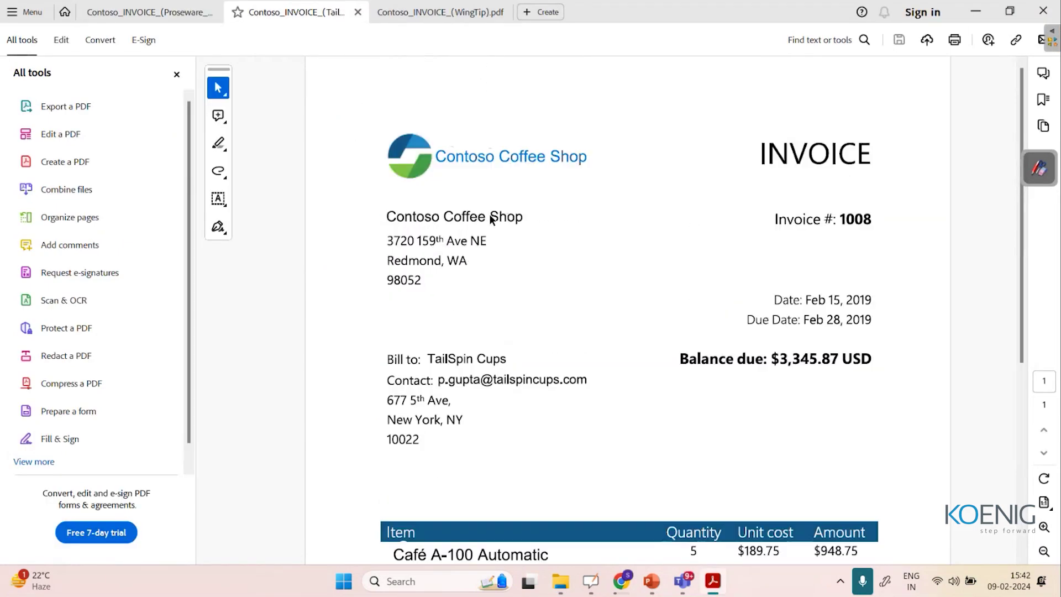
click(427, 14)
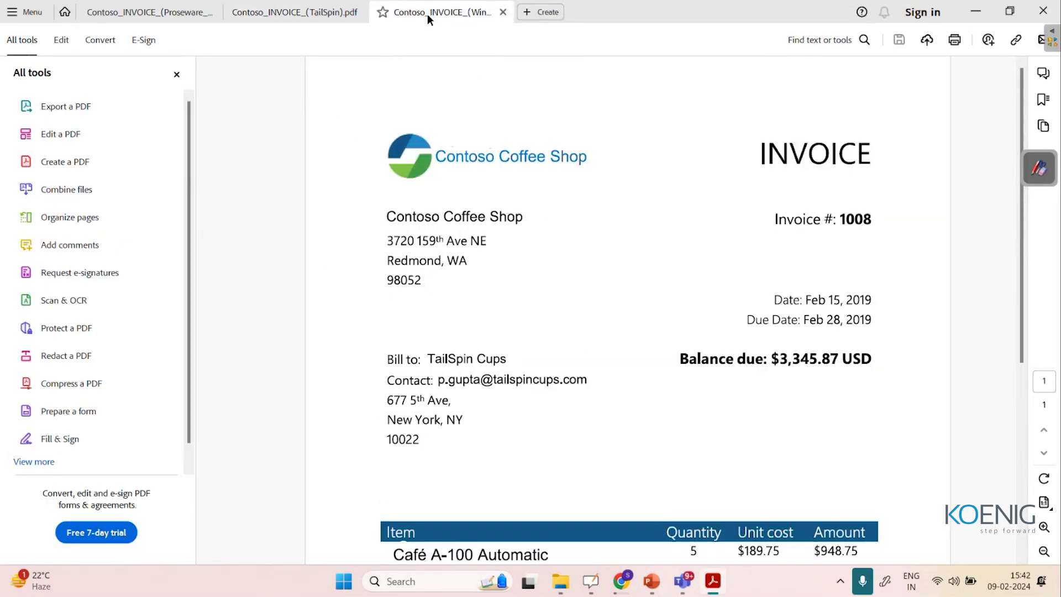
click(293, 17)
click(153, 14)
click(287, 10)
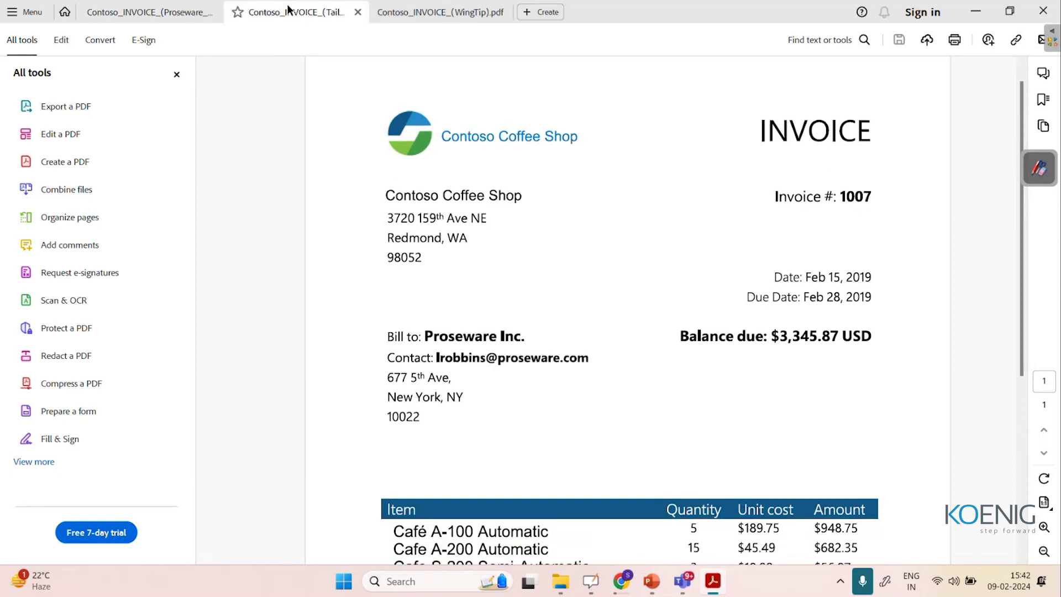
click(980, 8)
click(976, 12)
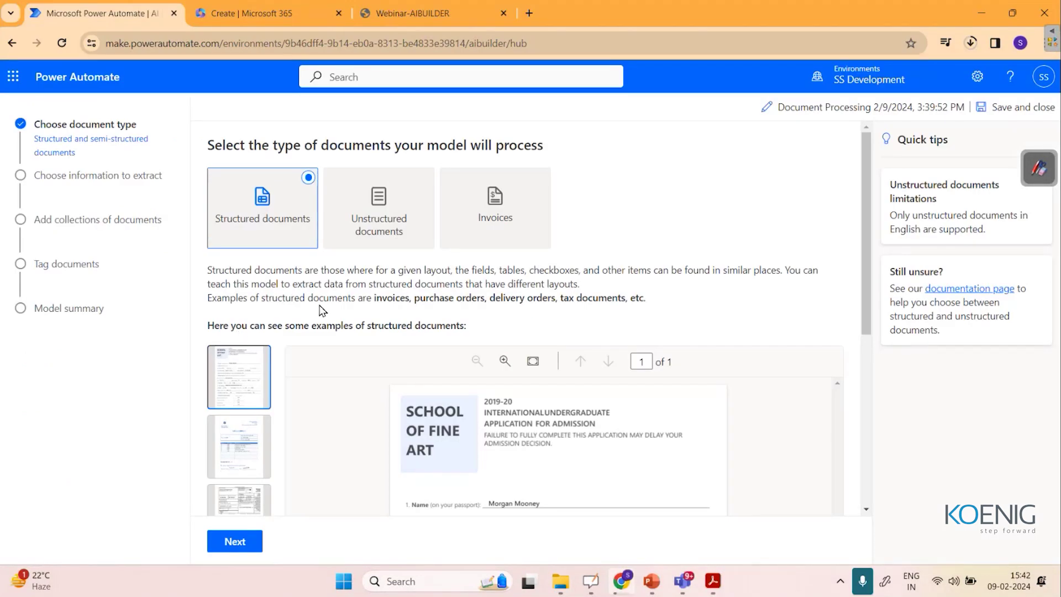
Keep Structured documents as the document type after reviewing its description, and continue.
drag(368, 271, 656, 276)
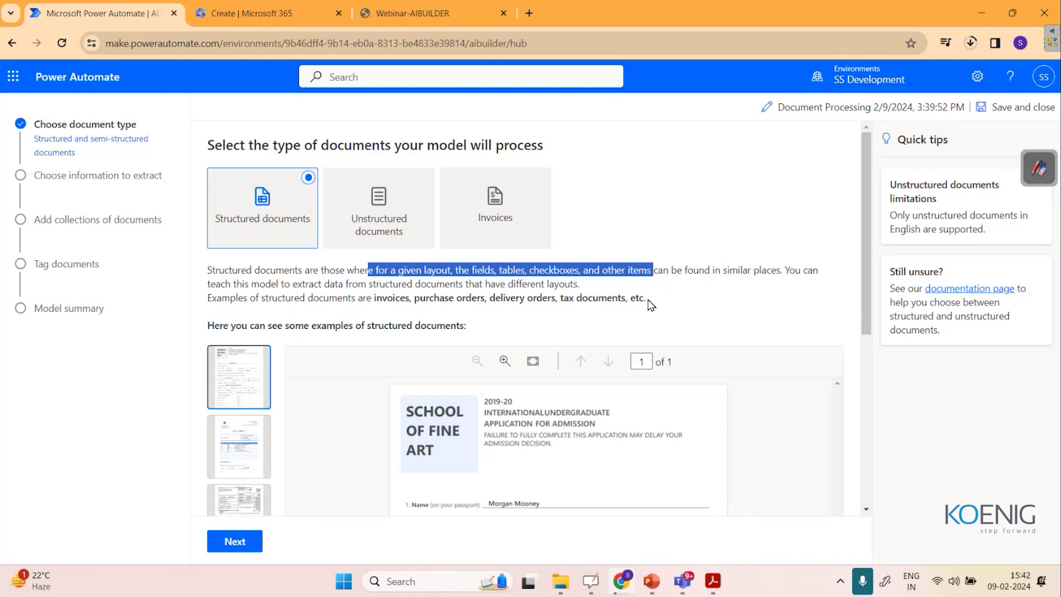
scroll(806, 199, down, 6)
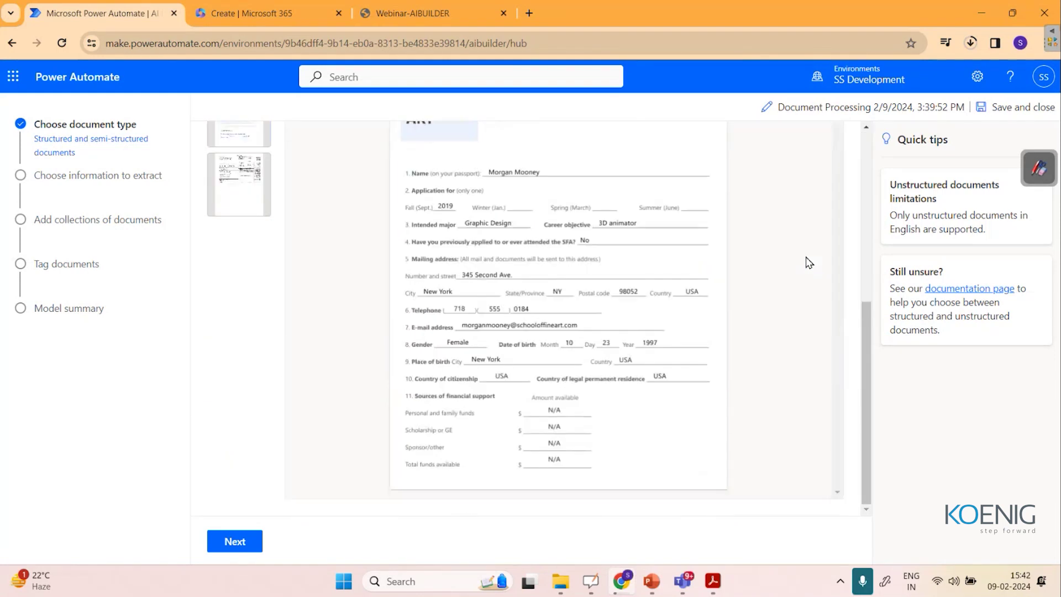
scroll(227, 283, up, 6)
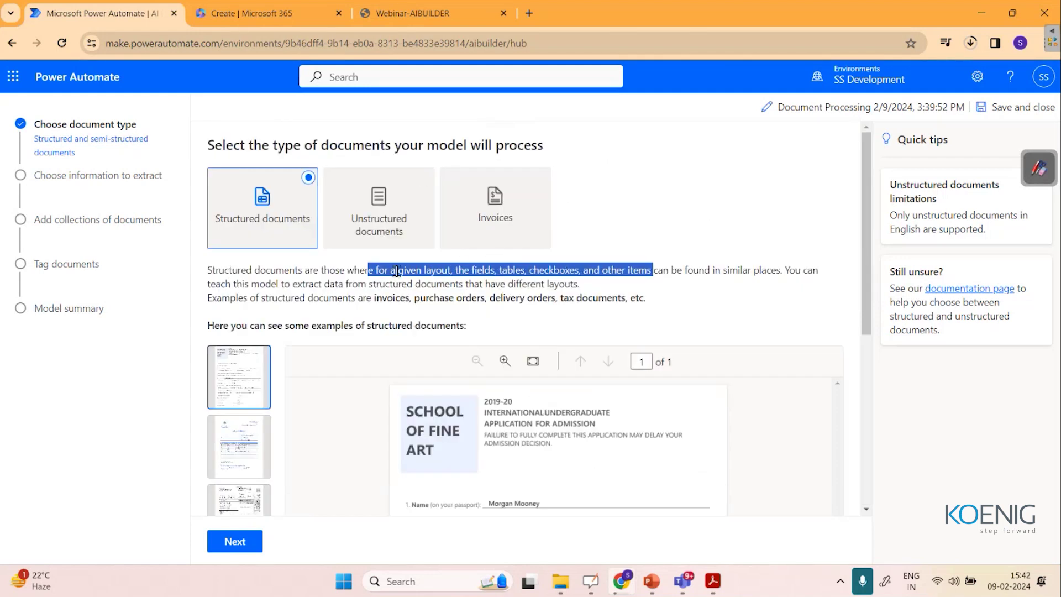
click(235, 542)
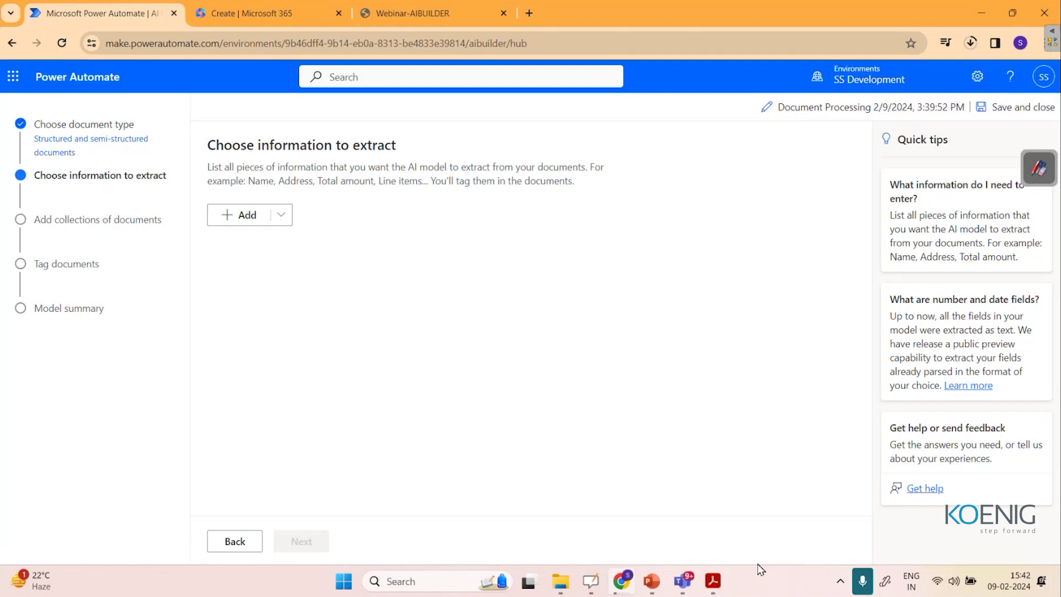
Recheck the Proseware invoice, then preview the field types the model can extract.
mouse_move(713, 582)
click(571, 488)
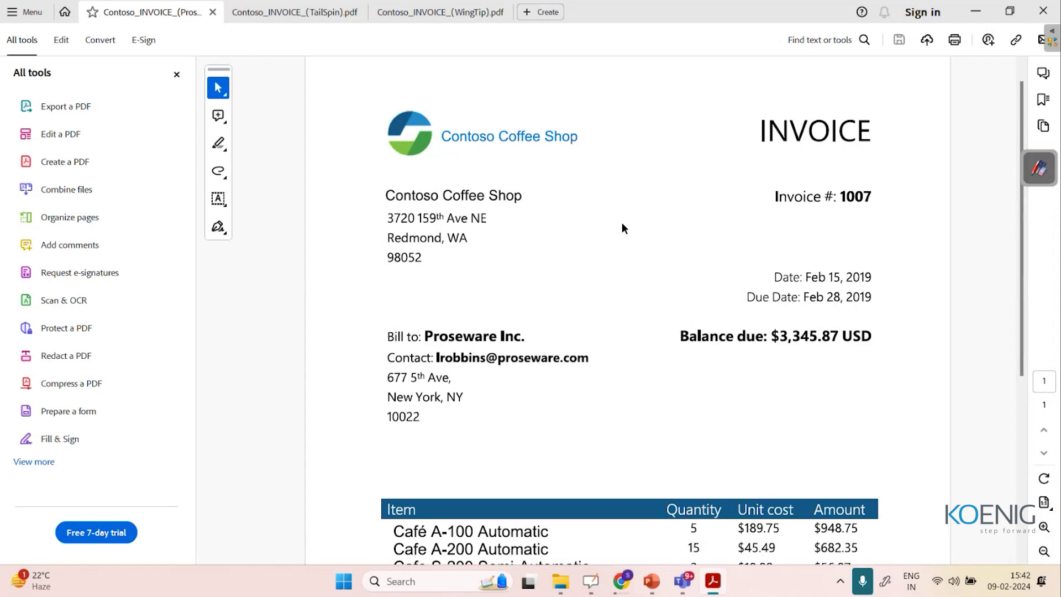
click(974, 12)
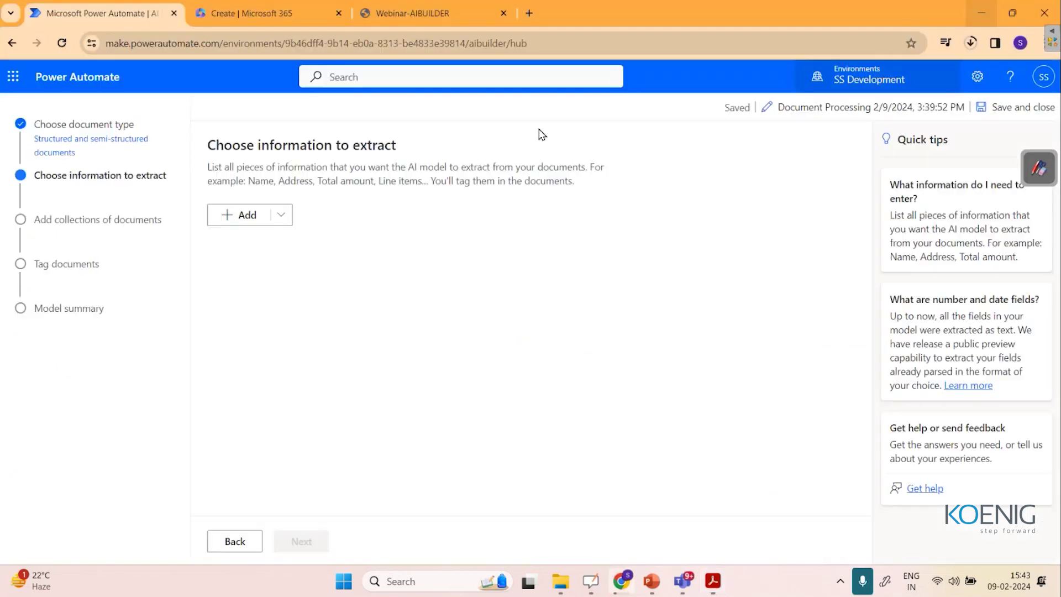
click(283, 217)
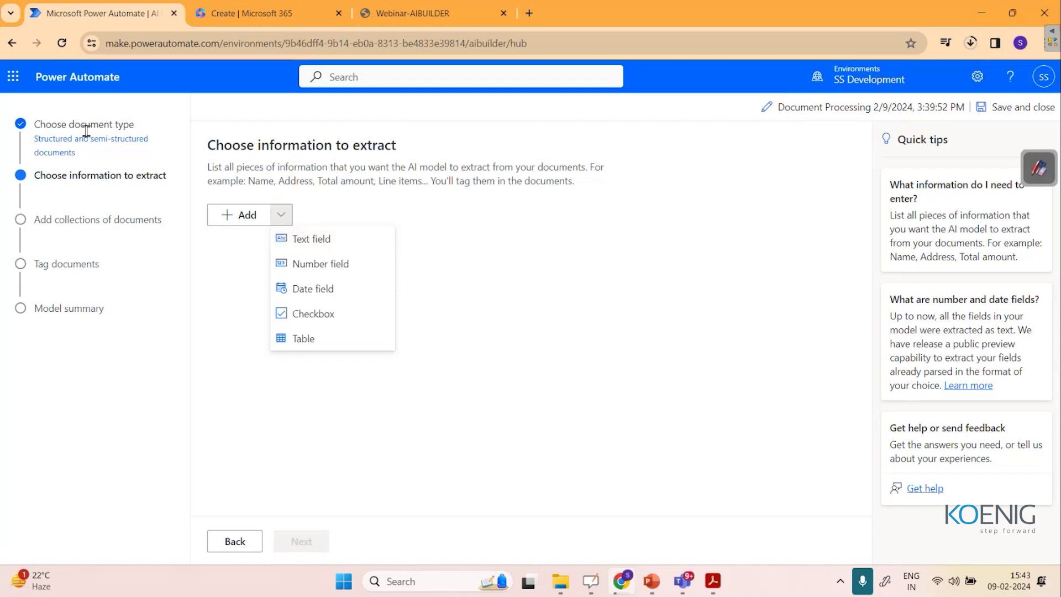
click(860, 109)
Rename the model to 'Enter invoice information AI model'.
click(857, 107)
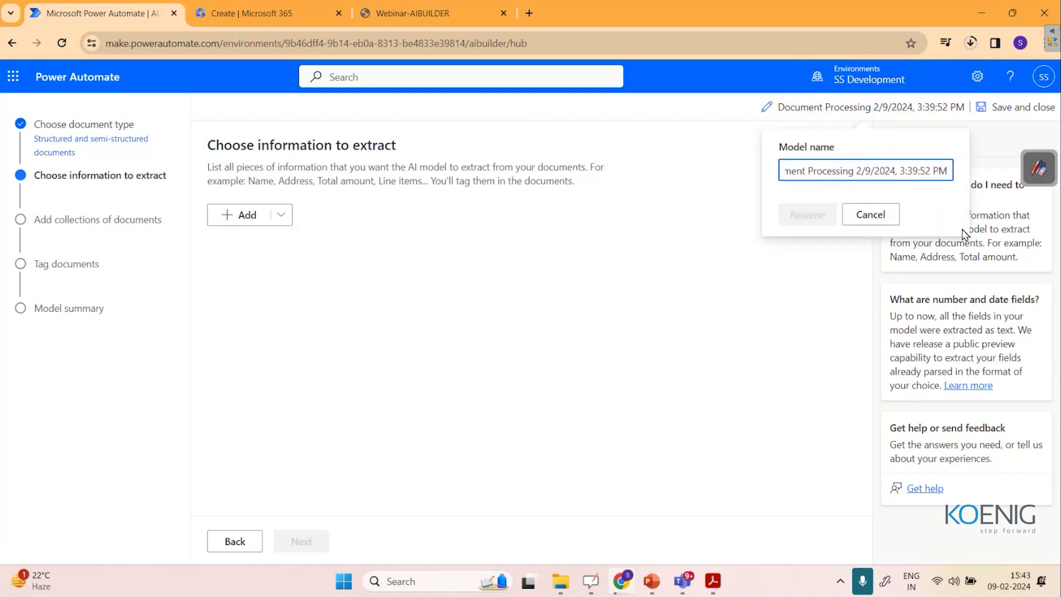
key(BackSpace)
key(BackSpace)
key(BackSpace)
key(BackSpace)
key(BackSpace)
key(BackSpace)
key(BackSpace)
key(BackSpace)
key(BackSpace)
key(BackSpace)
key(BackSpace)
key(BackSpace)
key(BackSpace)
key(BackSpace)
key(BackSpace)
key(BackSpace)
key(BackSpace)
key(BackSpace)
key(BackSpace)
key(BackSpace)
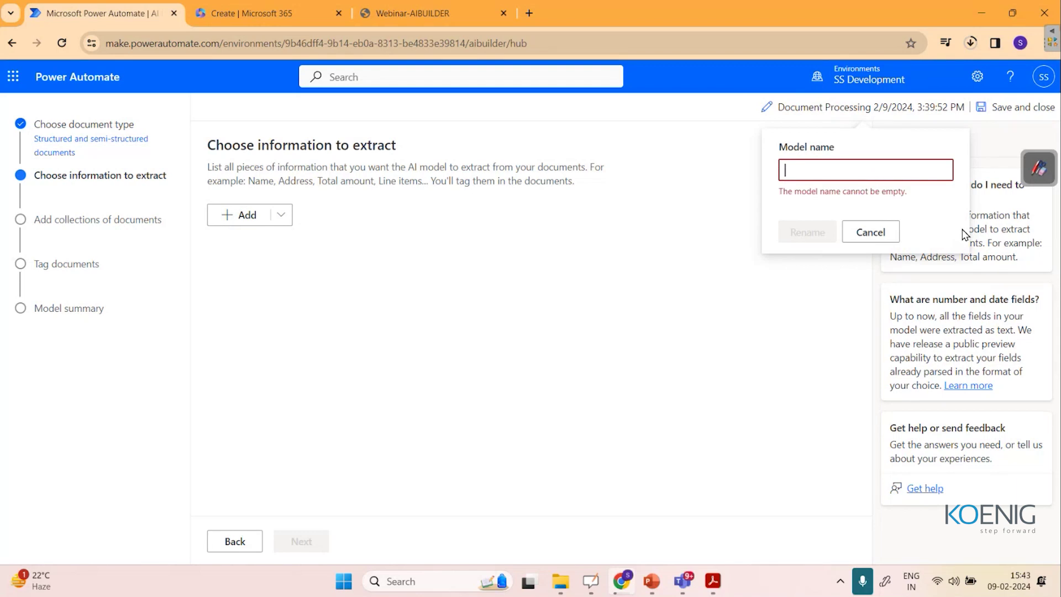
text(Ente)
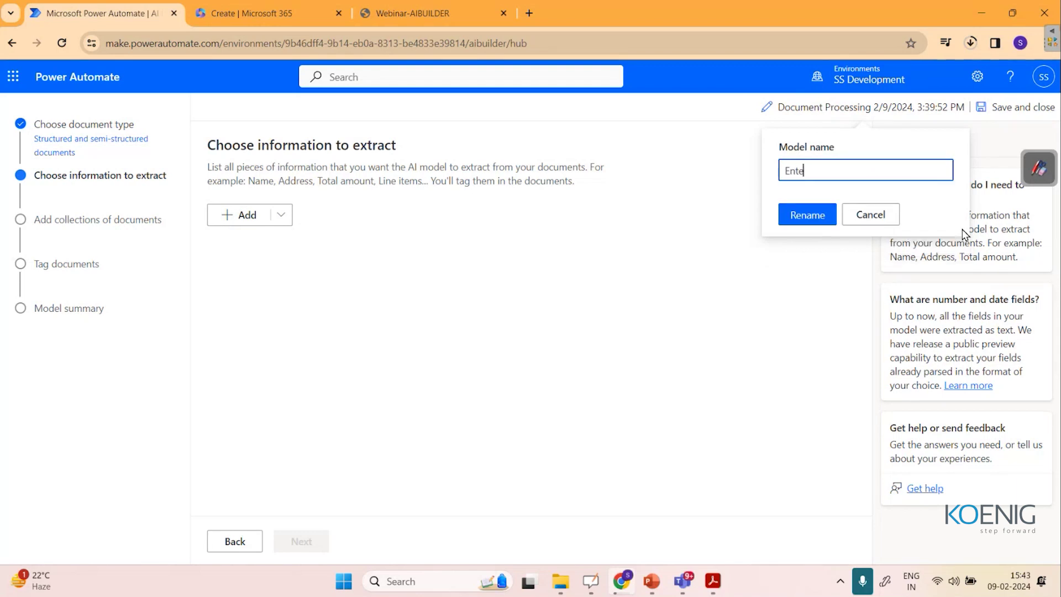
text(r invoice information AI model)
click(810, 213)
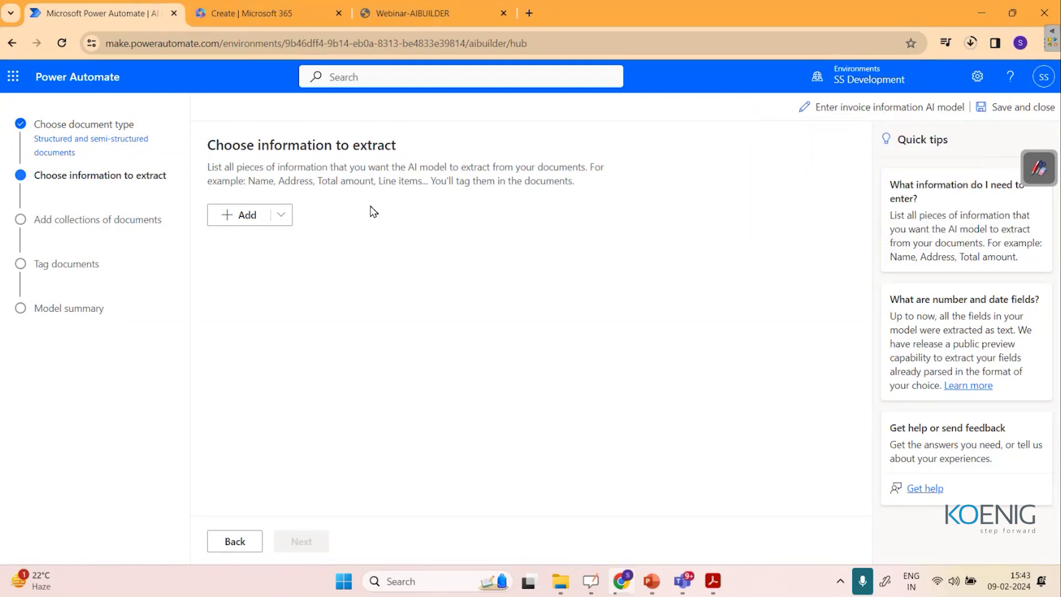
Add the Bill to and Contact text fields to extract.
click(278, 215)
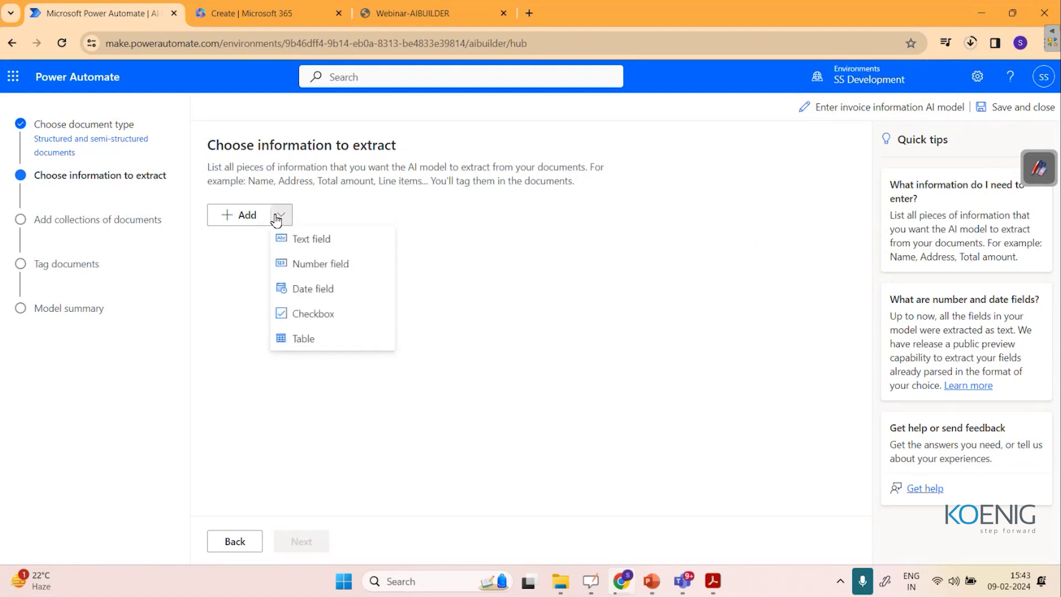
click(316, 236)
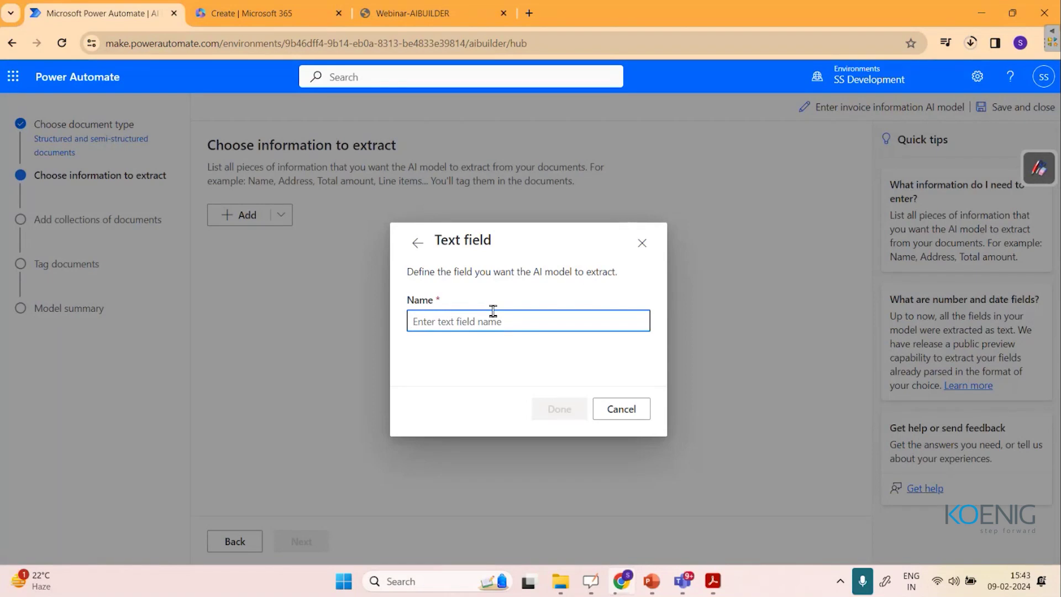
text(Bill to)
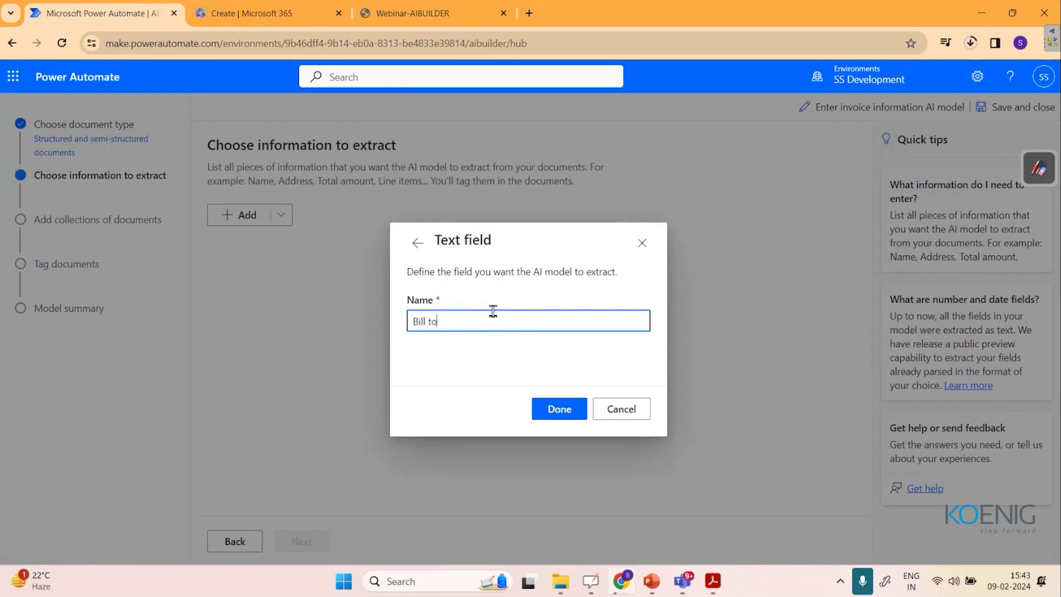
click(573, 413)
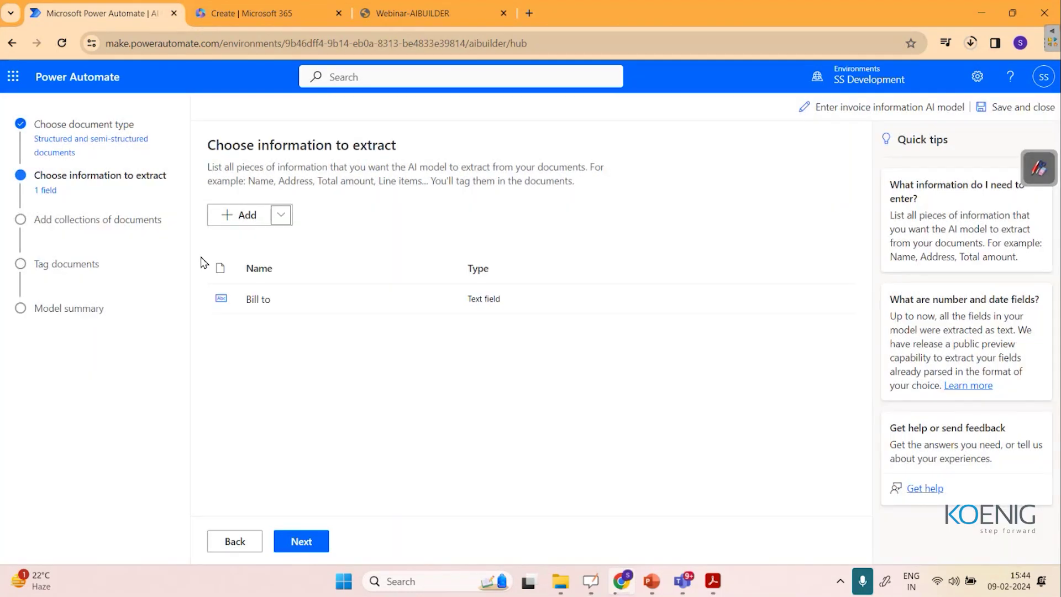
click(281, 215)
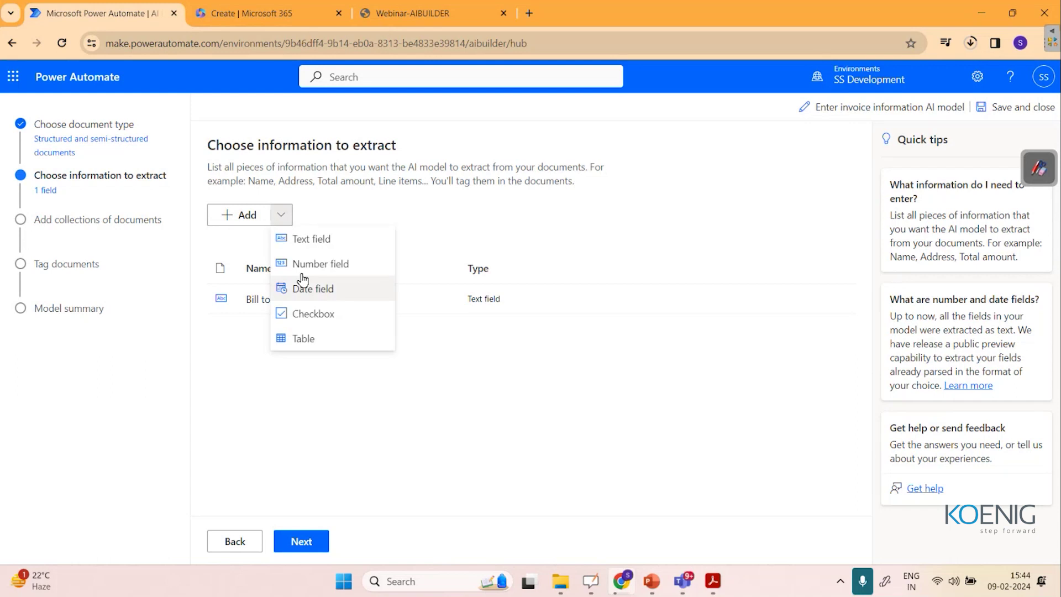
click(301, 239)
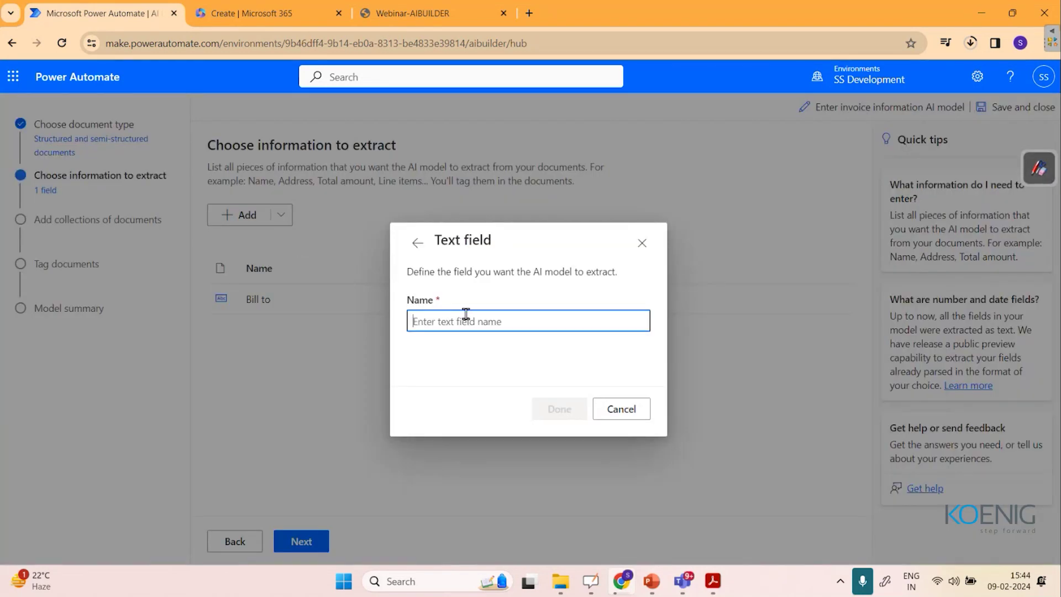
text(Contact)
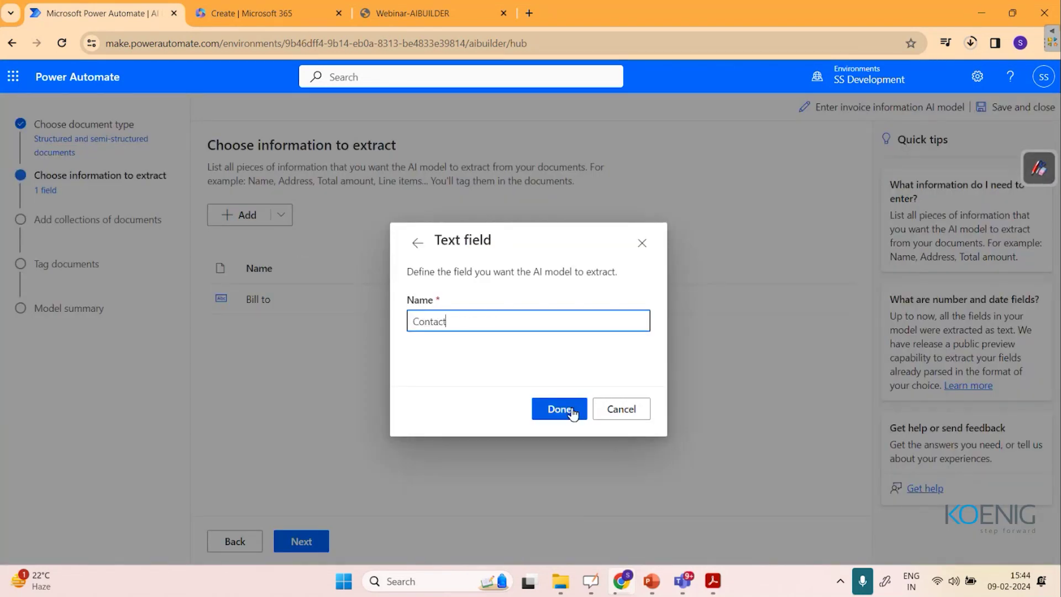
click(573, 413)
Add the Date and Total text fields, then advance to adding document collections.
click(278, 218)
click(301, 239)
click(553, 403)
click(281, 216)
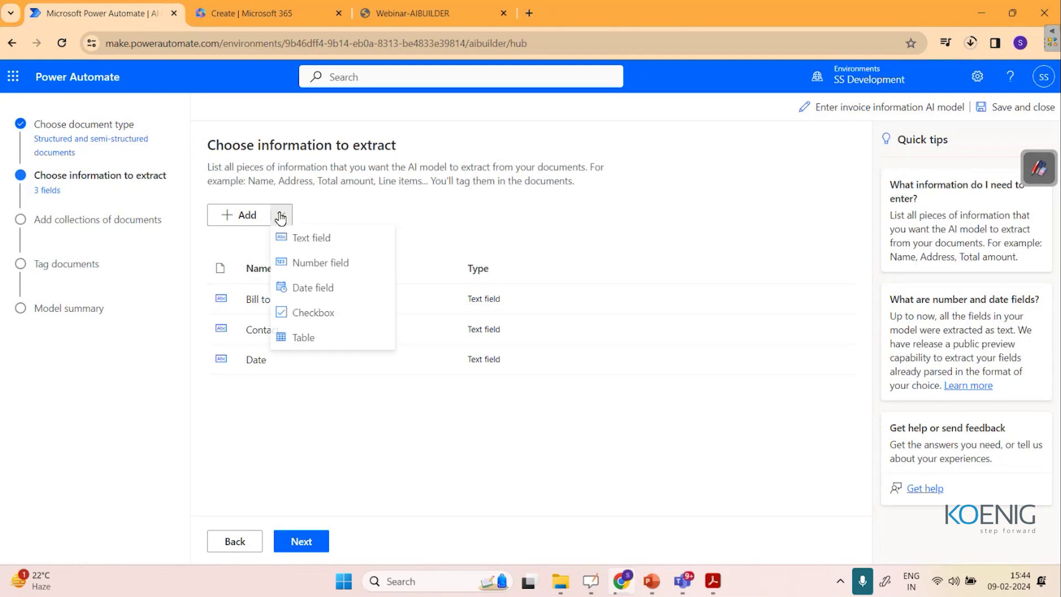
click(304, 237)
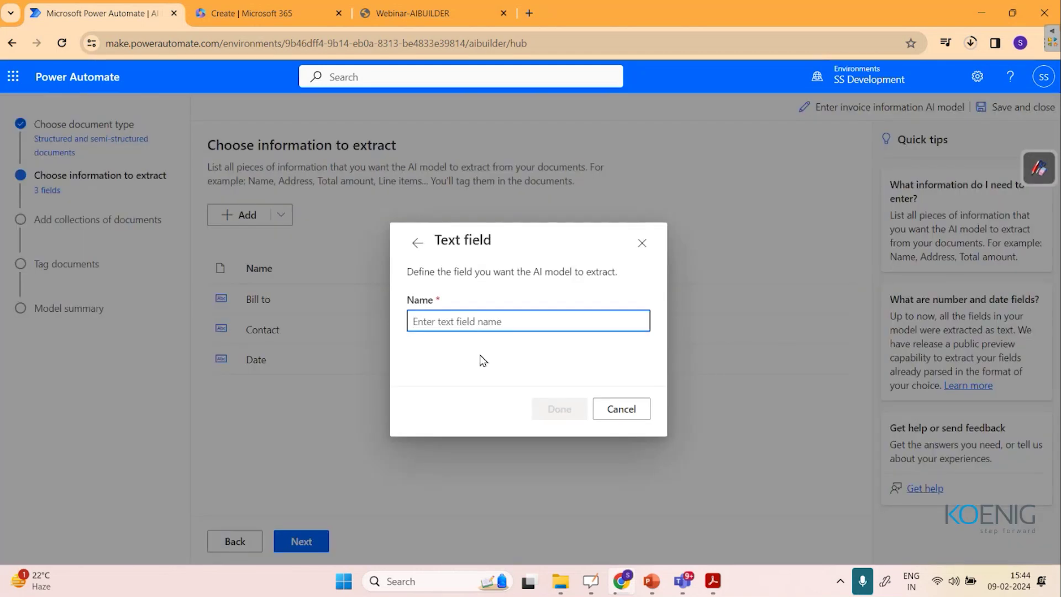
text(Total)
key(Return)
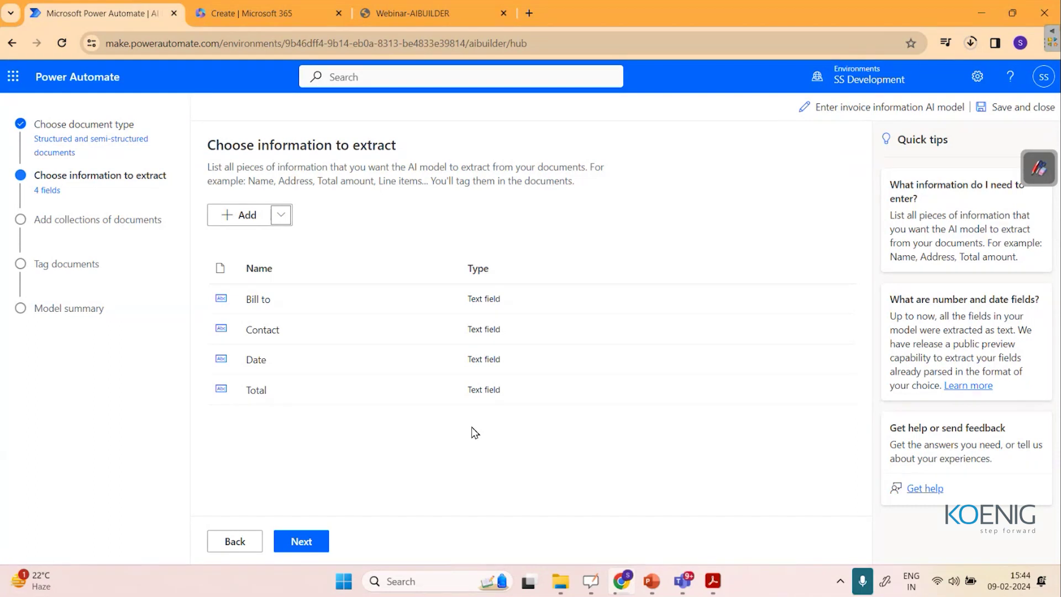
click(305, 544)
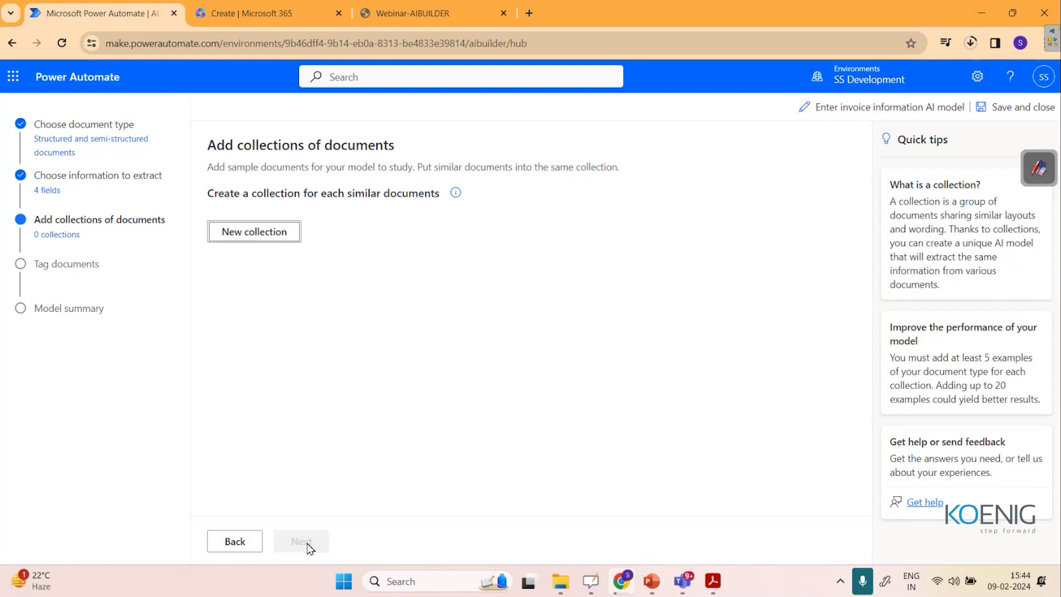
Create Collection 1 and begin adding documents from this computer.
click(256, 238)
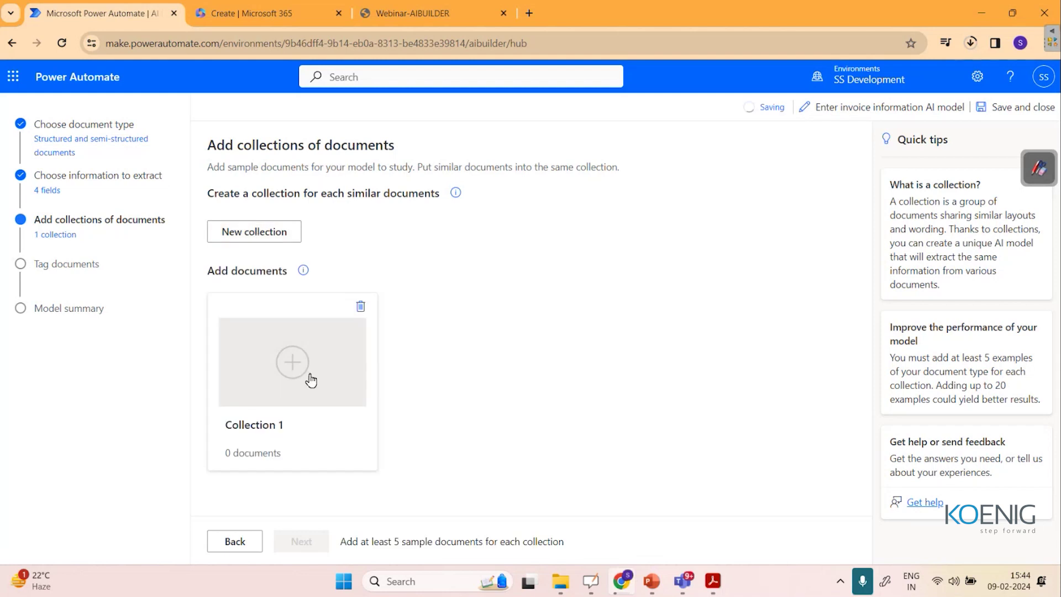
click(294, 385)
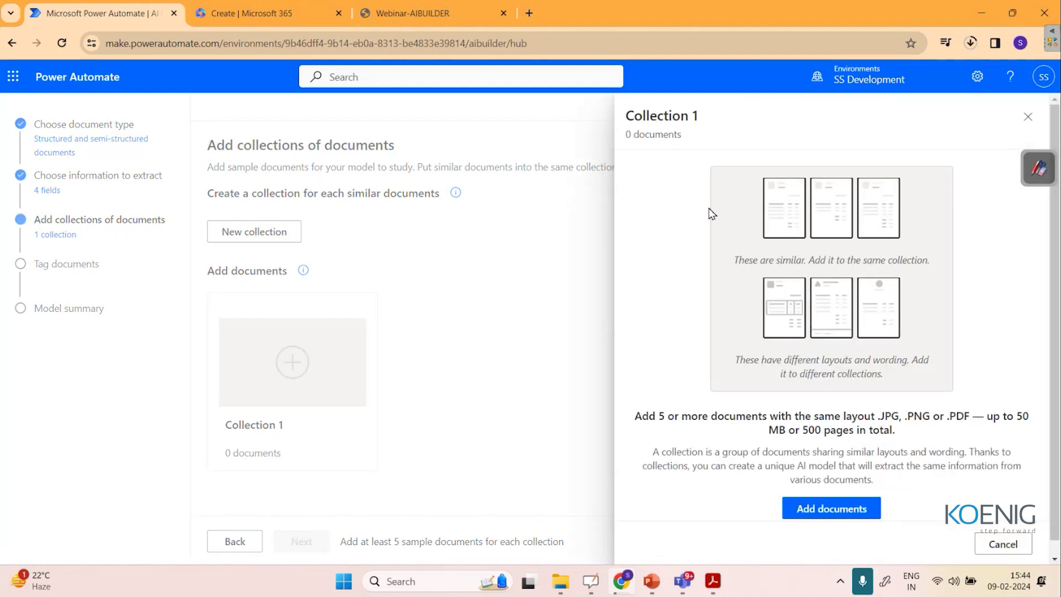
click(820, 514)
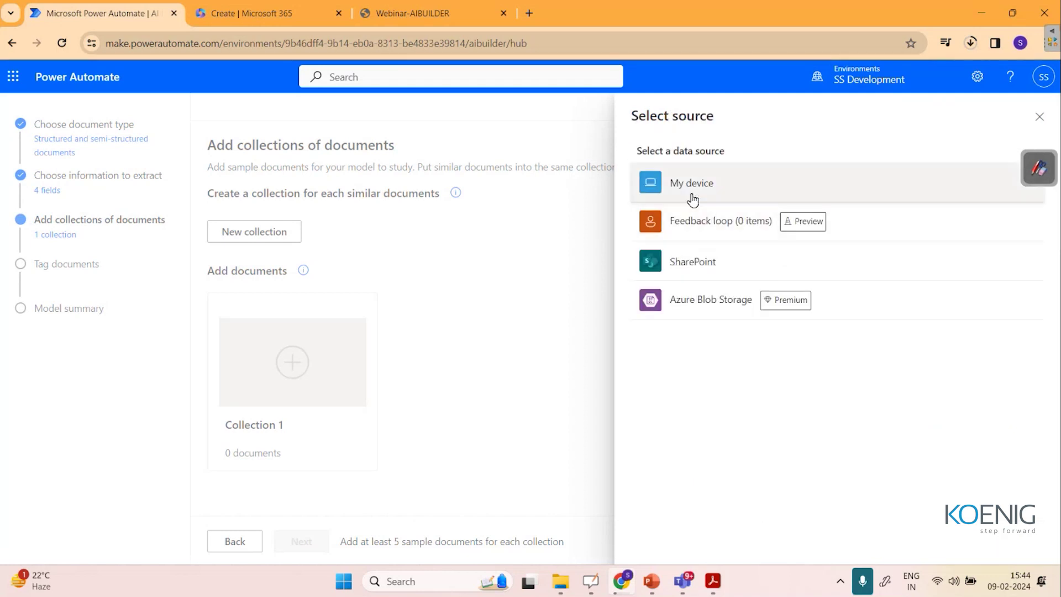
click(692, 200)
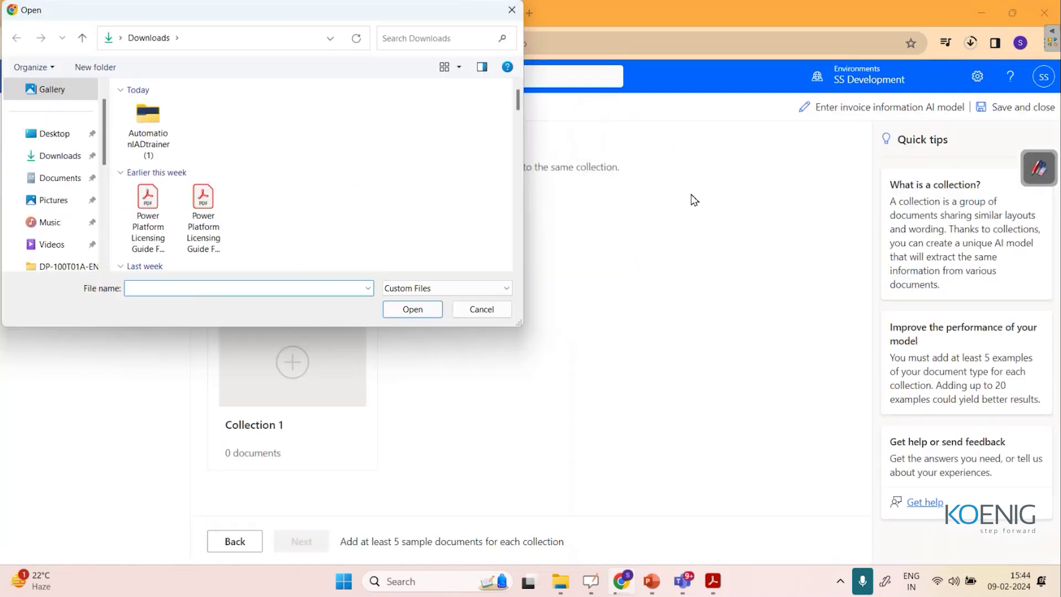
Upload the five Contoso_INVOICE PDFs from the Lab #6 training data folder into Collection 1.
double_click(148, 117)
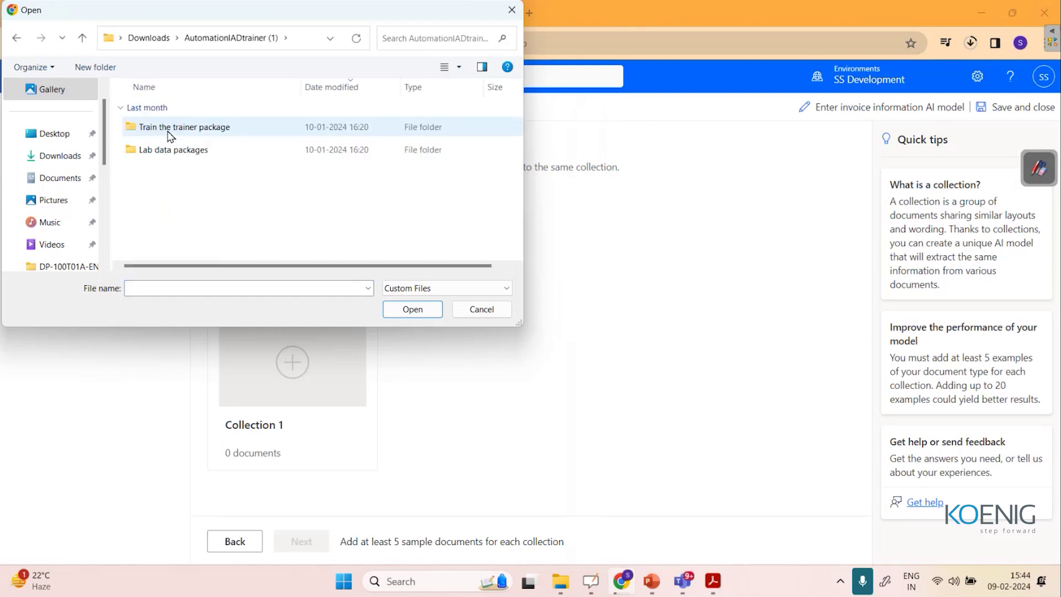
double_click(170, 152)
double_click(167, 128)
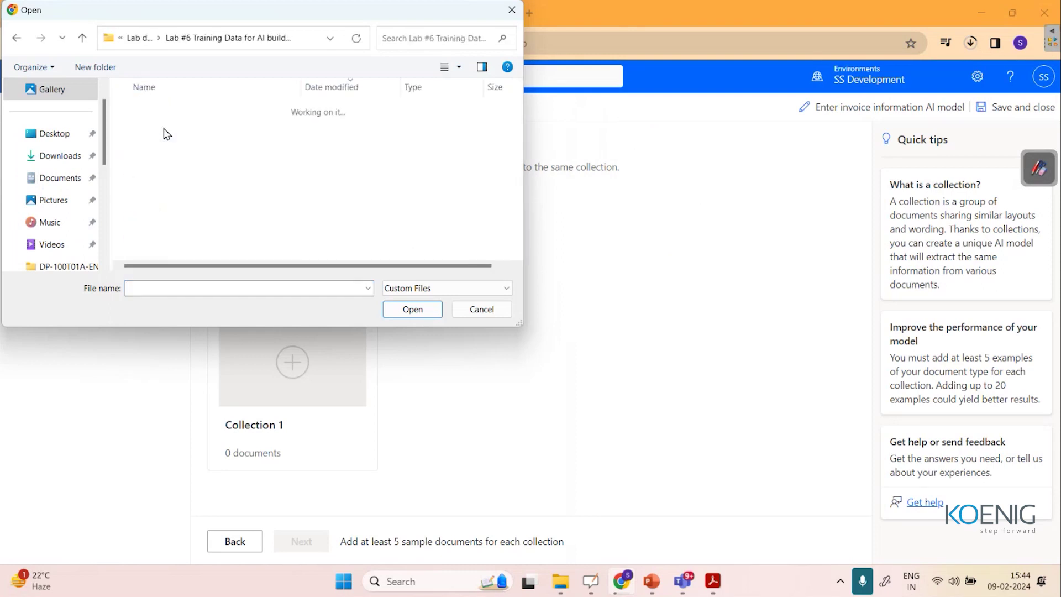
click(178, 130)
ctrl+click(180, 149)
ctrl+click(178, 171)
ctrl+click(176, 217)
ctrl+click(178, 240)
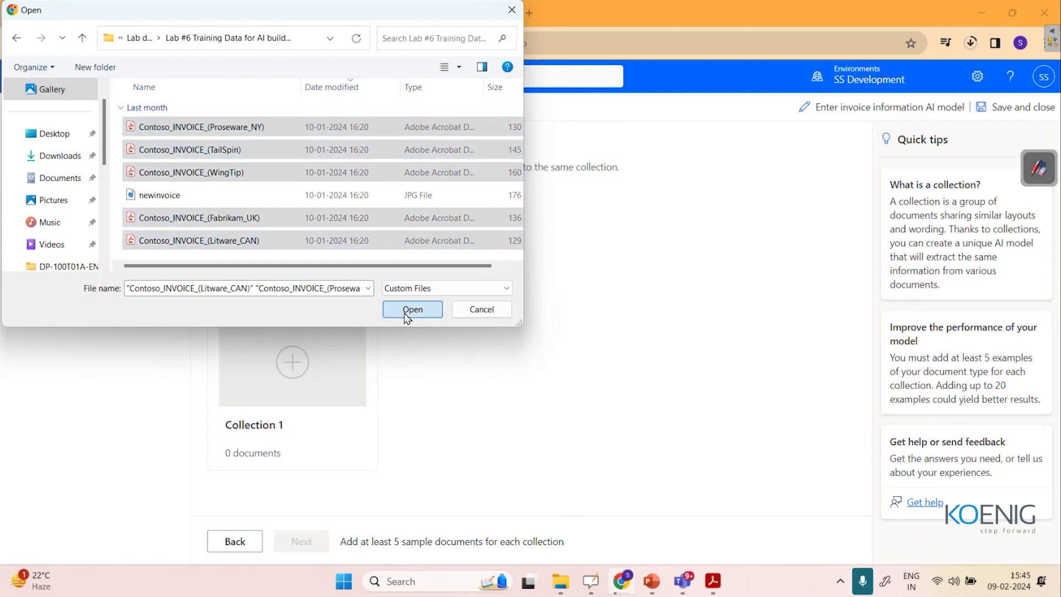
click(405, 312)
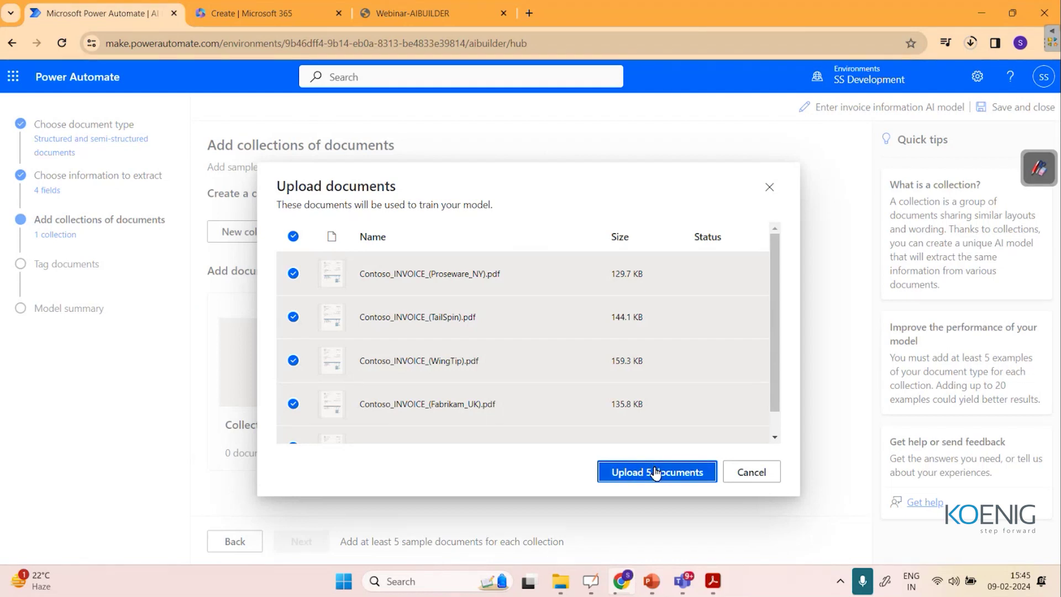
click(655, 473)
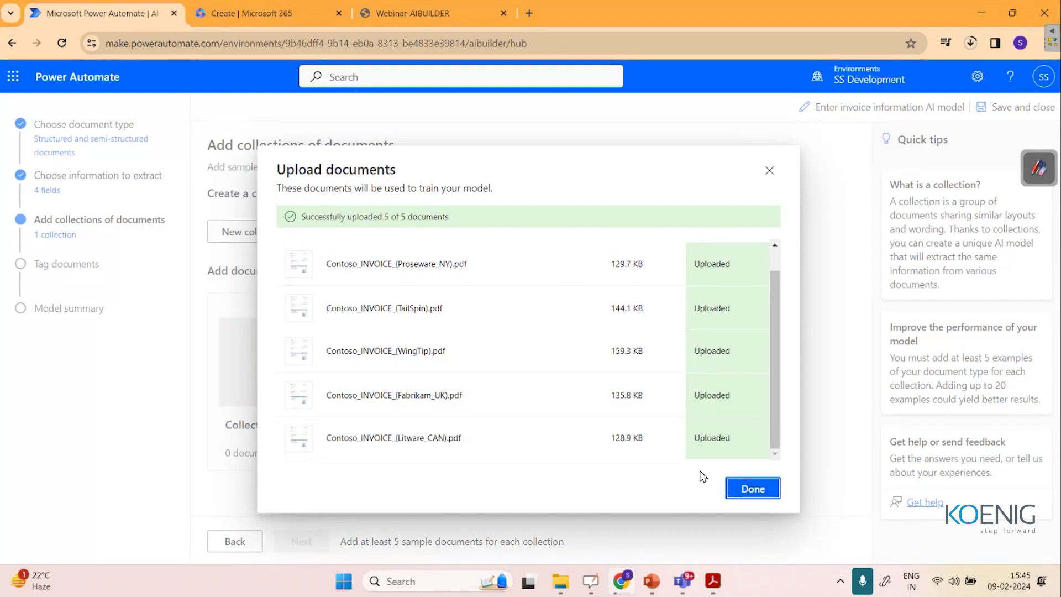
click(742, 492)
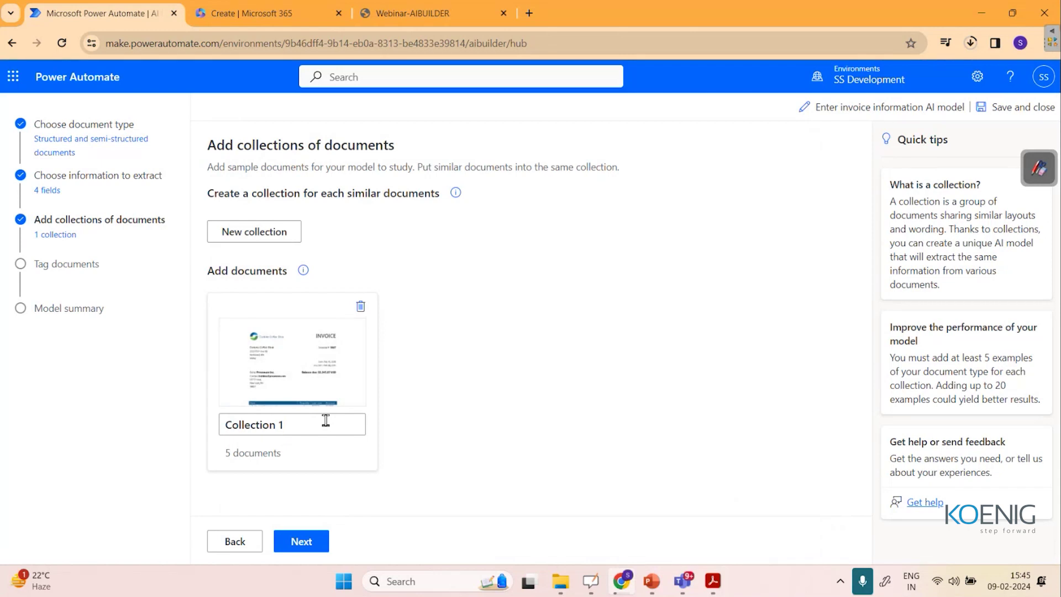
On the first invoice, tag Proseware Inc. as Bill to and the email and address as Contact.
click(323, 539)
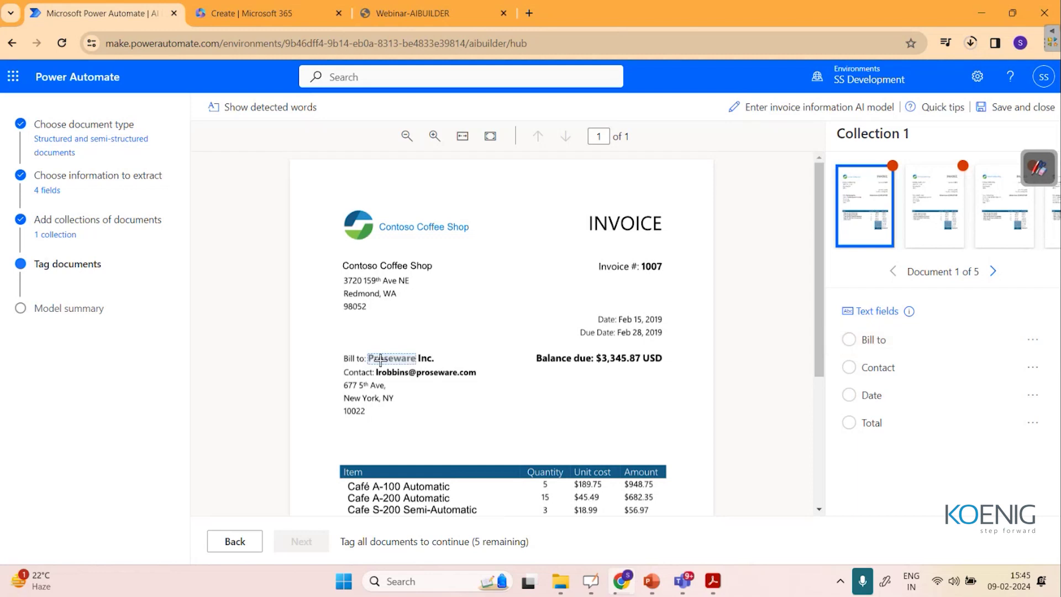
drag(380, 360, 436, 361)
click(457, 392)
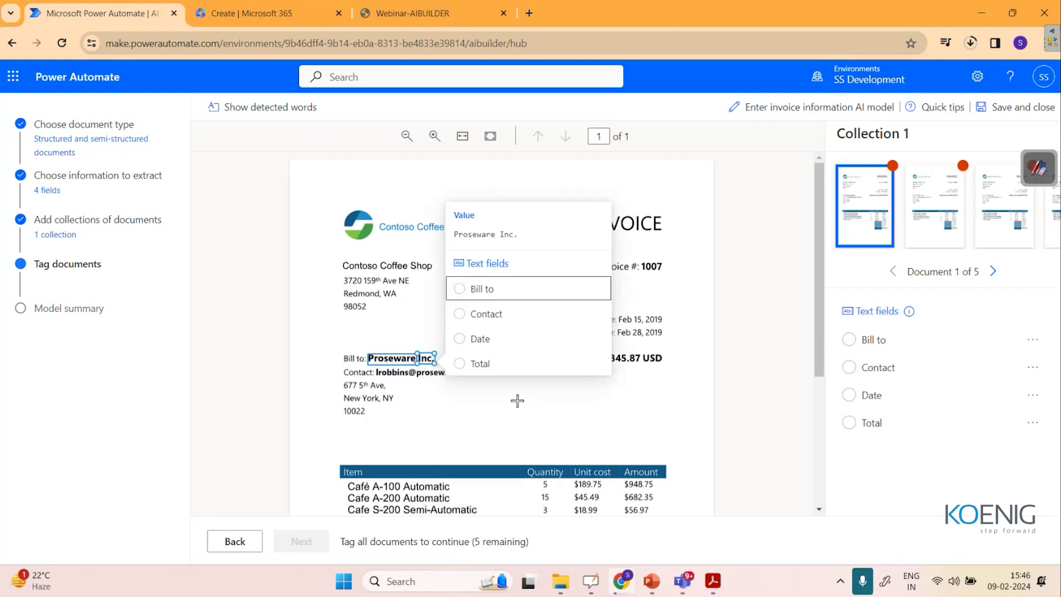
click(462, 295)
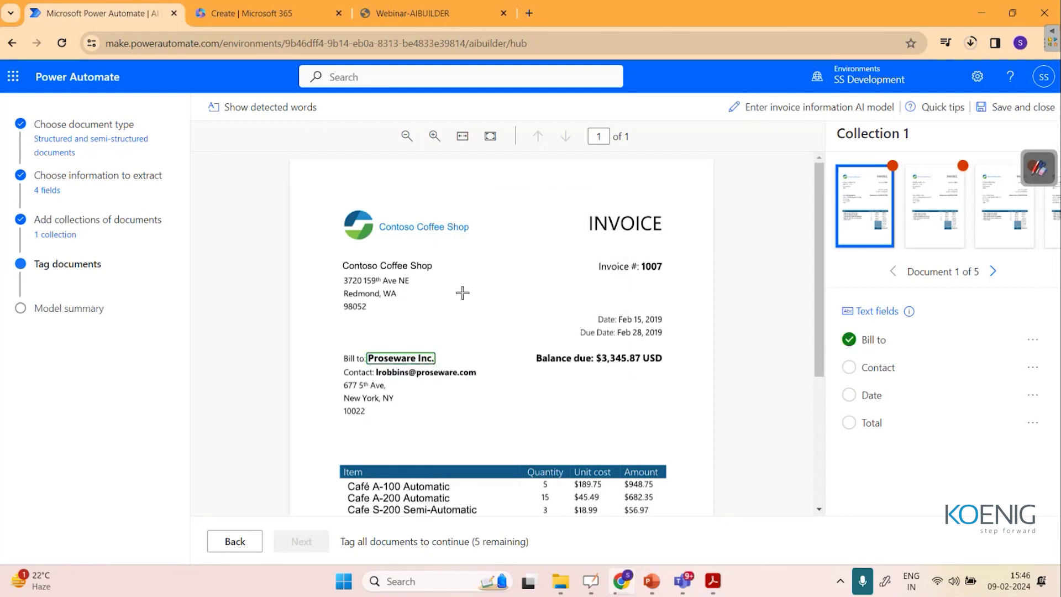
drag(394, 372, 360, 390)
click(410, 427)
drag(464, 379, 398, 423)
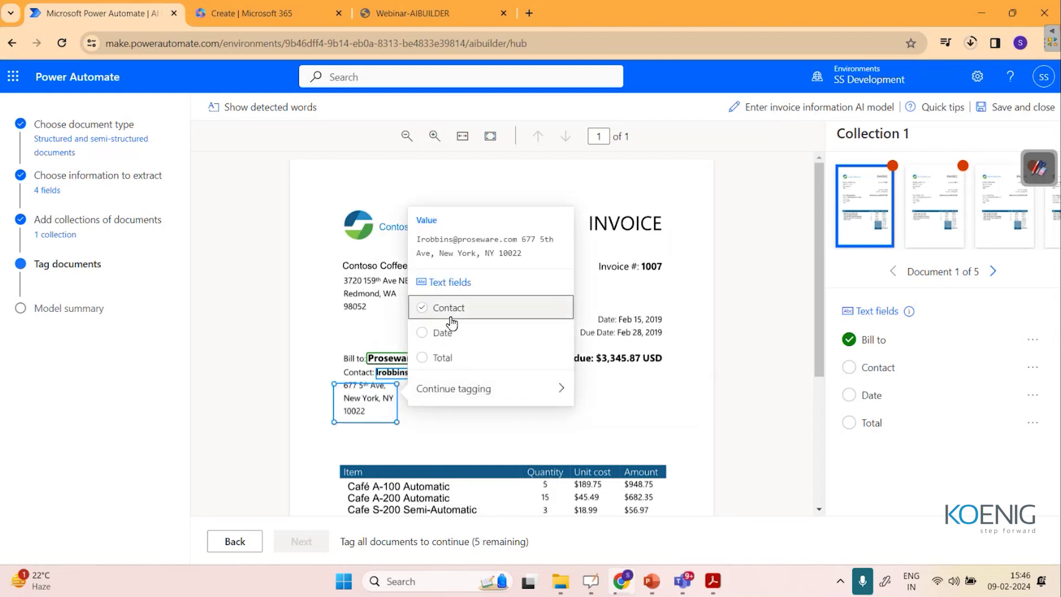
click(431, 316)
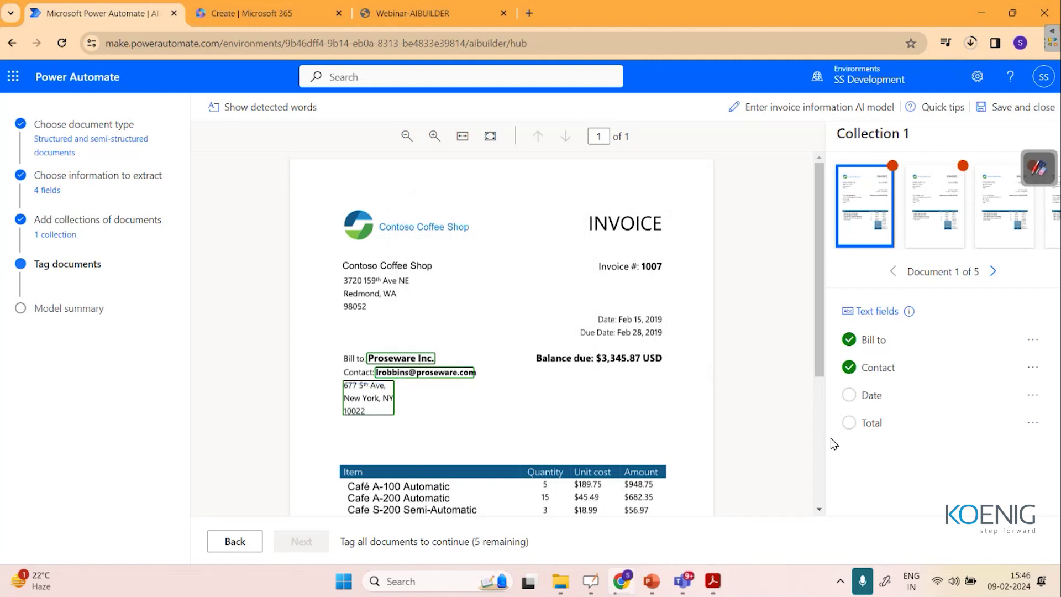
Tag Feb 15, 2019 as Date and $3,345.87 as Total on the first invoice.
drag(631, 319, 671, 325)
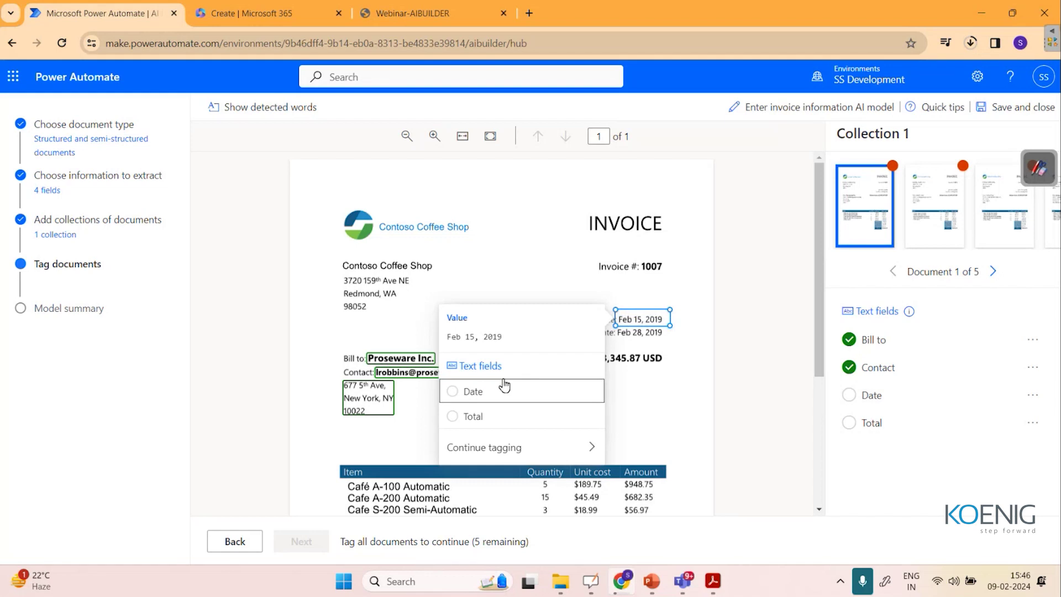
click(471, 394)
scroll(699, 433, down, 4)
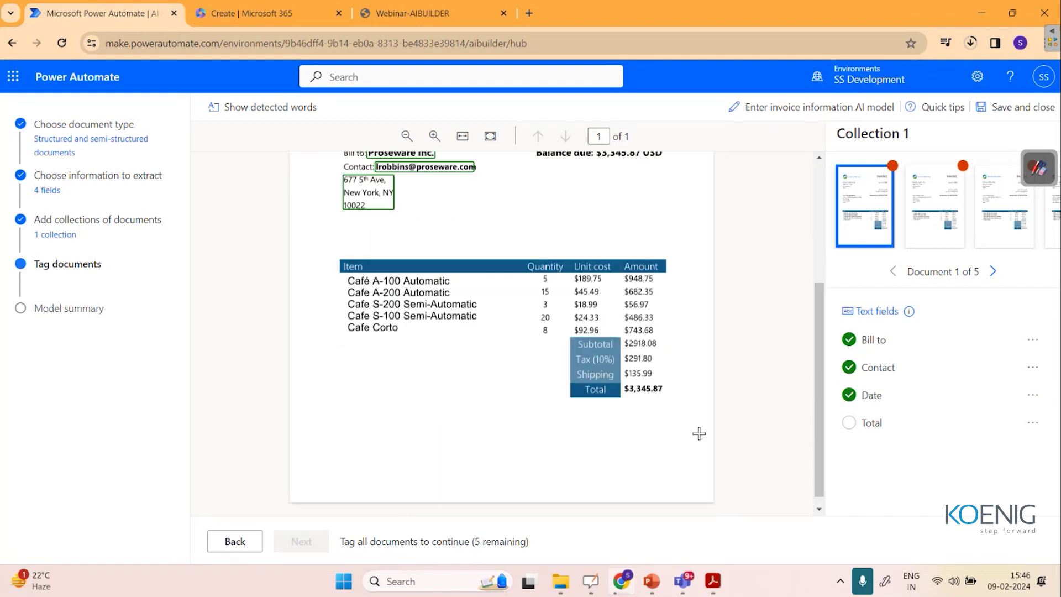
drag(620, 377, 674, 398)
scroll(438, 230, up, 2)
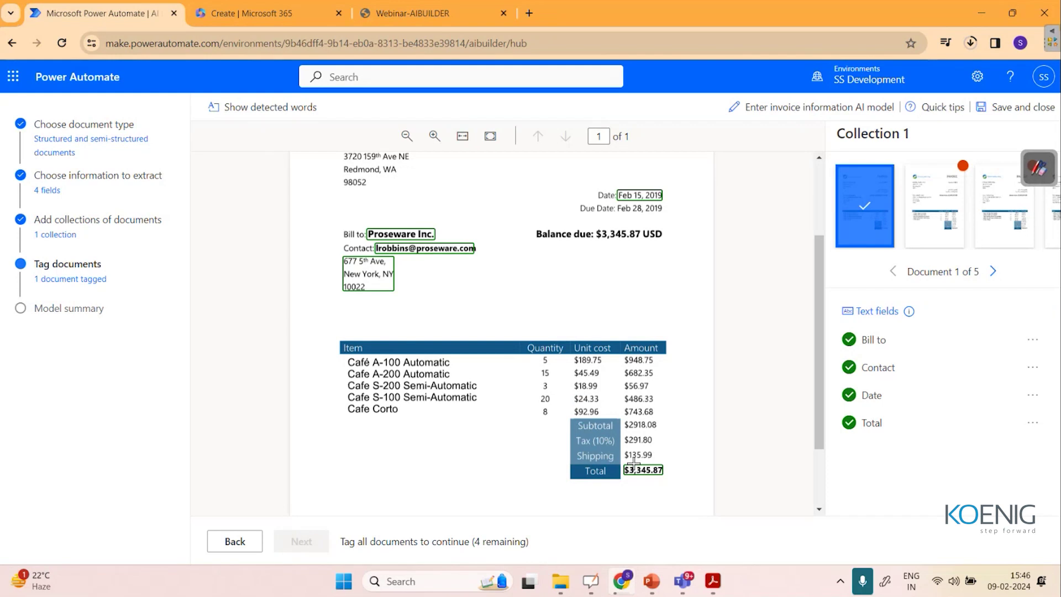
On the second invoice, tag WingTip Cups as Bill to, Feb 15, 2019 as Date, $3,345.87 as Total.
click(922, 208)
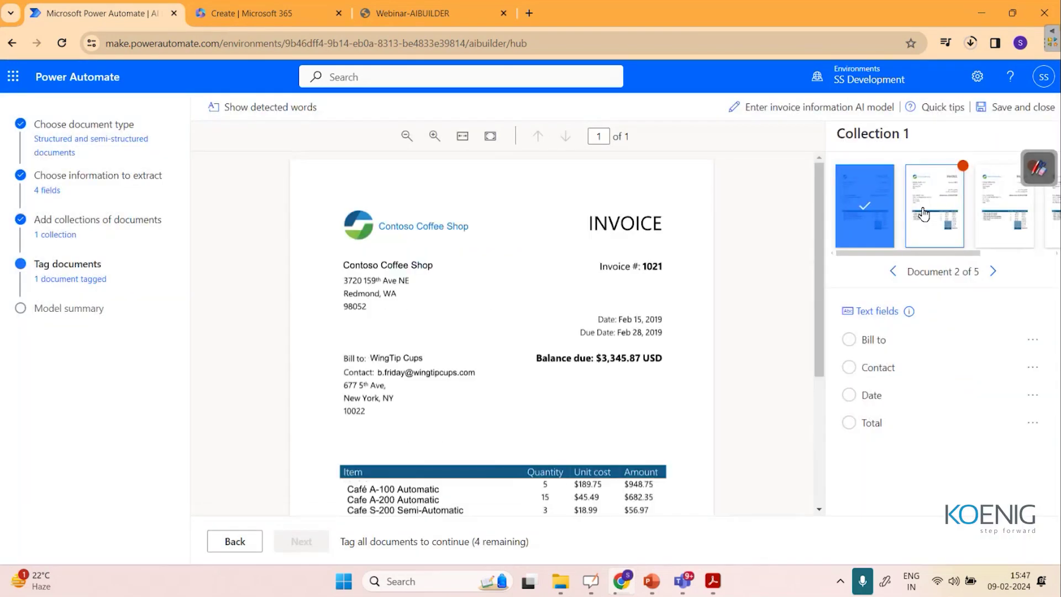
drag(369, 350, 486, 391)
click(376, 366)
drag(615, 308, 668, 326)
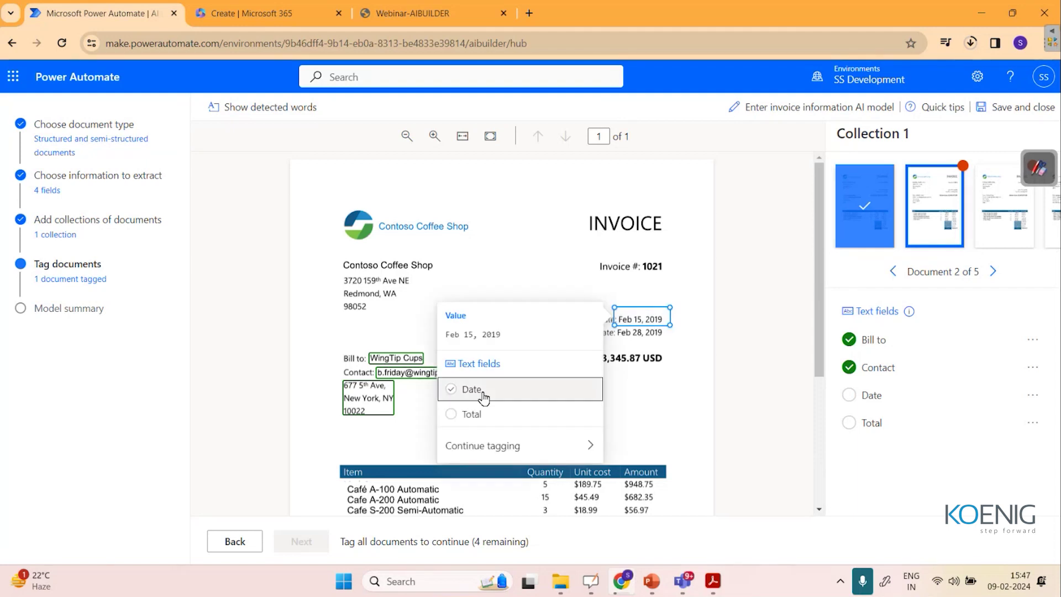
click(484, 396)
scroll(497, 415, down, 3)
drag(621, 411, 663, 424)
click(470, 442)
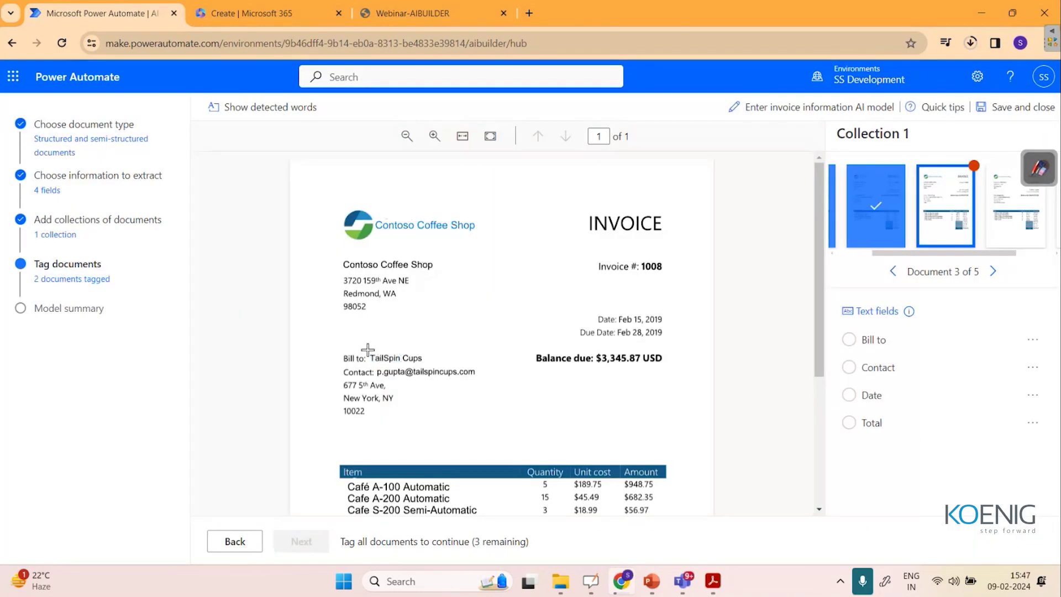
On the third invoice, tag TailSpin Cups, the e-mail and New York address, the date and $3,345.87.
drag(367, 348, 437, 373)
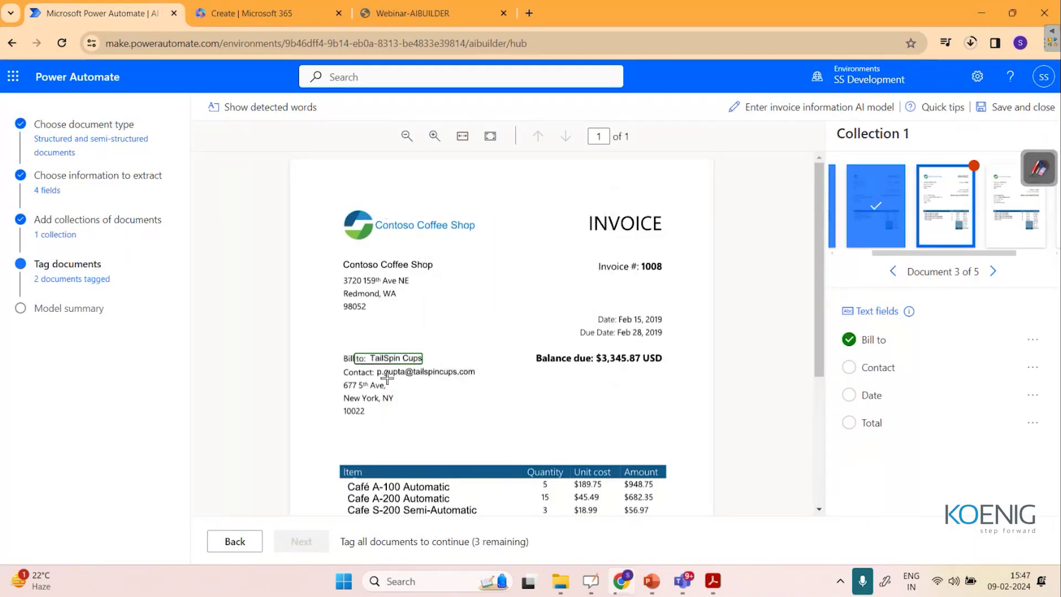
click(383, 372)
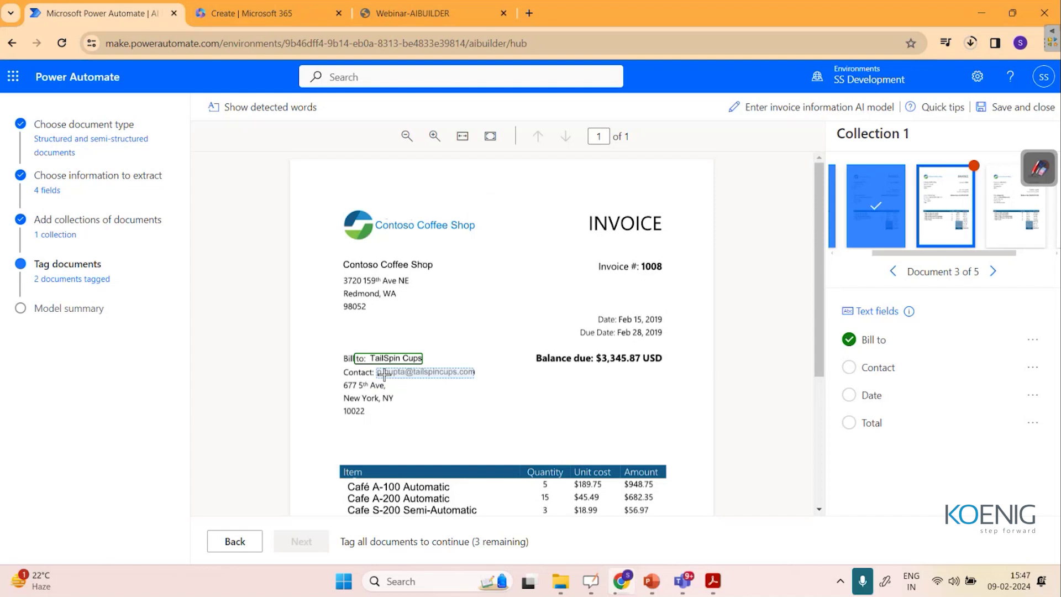
drag(342, 379, 403, 421)
click(440, 312)
mouse_move(618, 310)
mouse_down()
mouse_move(637, 326)
mouse_move(662, 325)
mouse_up()
drag(591, 347, 671, 371)
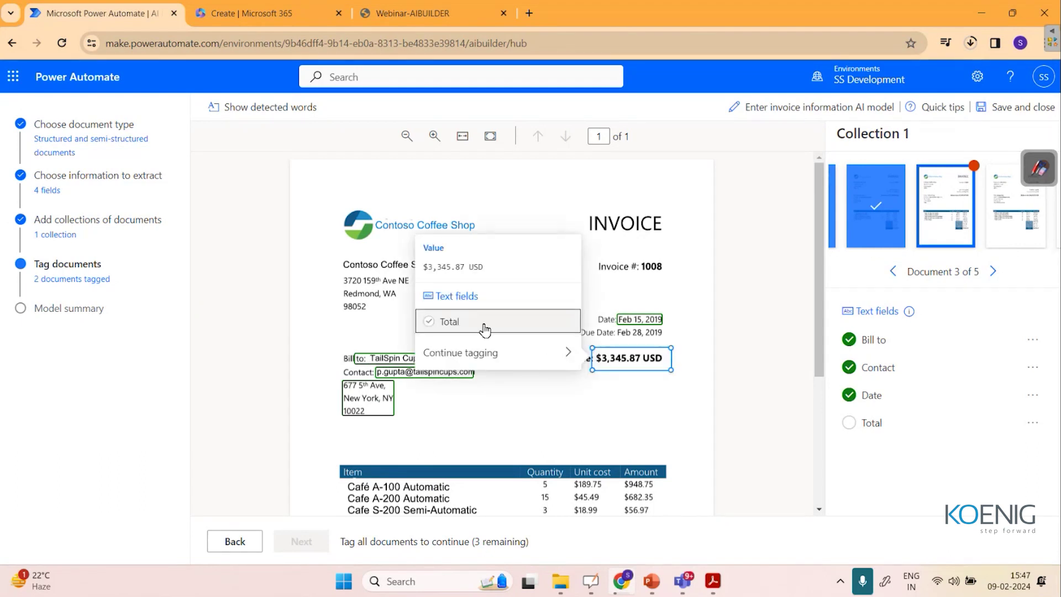
click(449, 321)
click(991, 214)
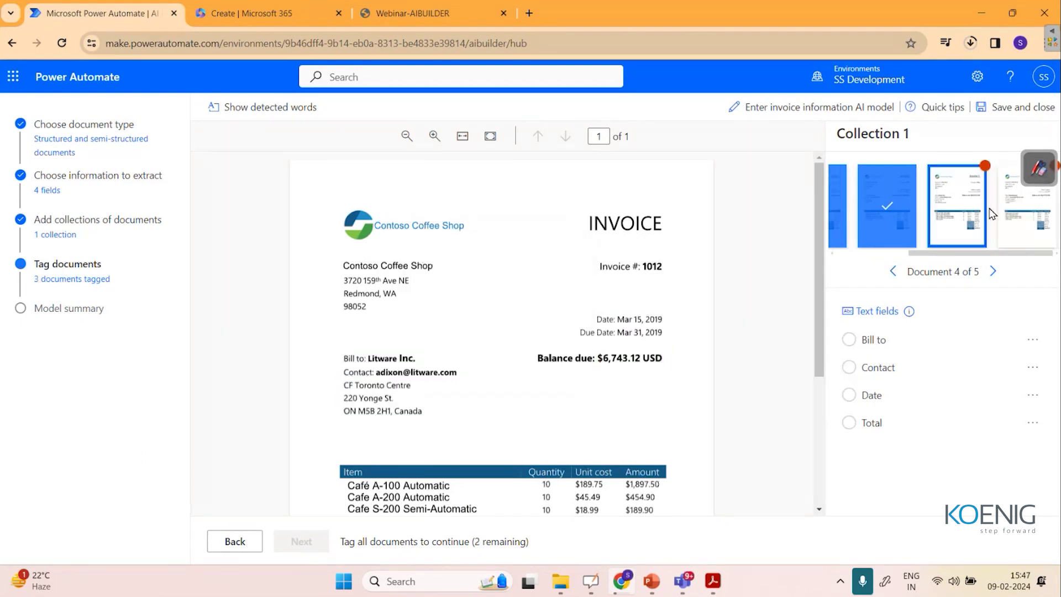
On the fourth invoice, tag Litware Inc., the Toronto contact, Mar 15, 2019 and $6,743.12.
drag(366, 347, 422, 368)
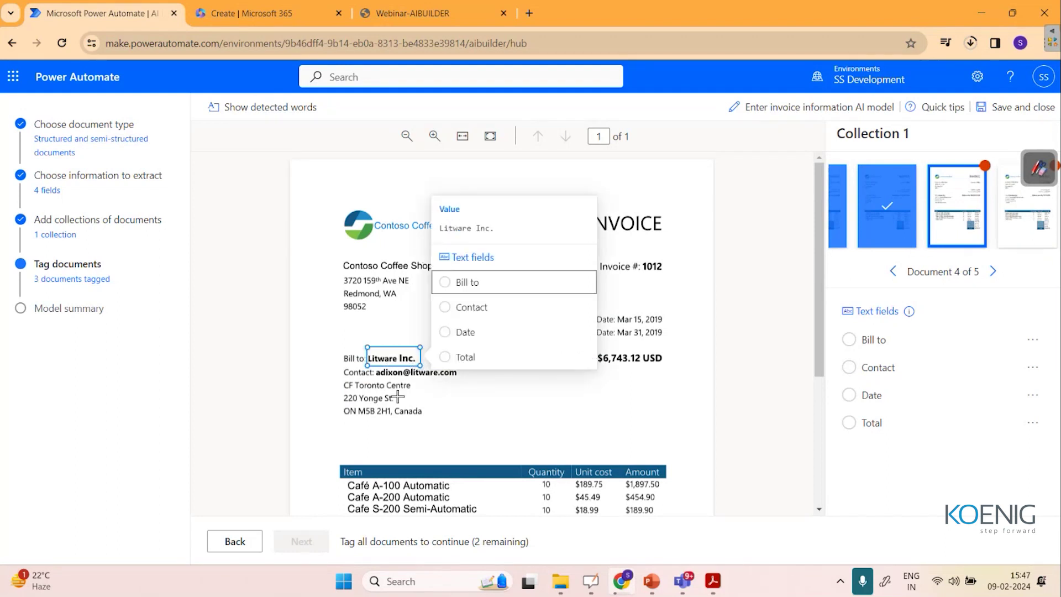
click(464, 283)
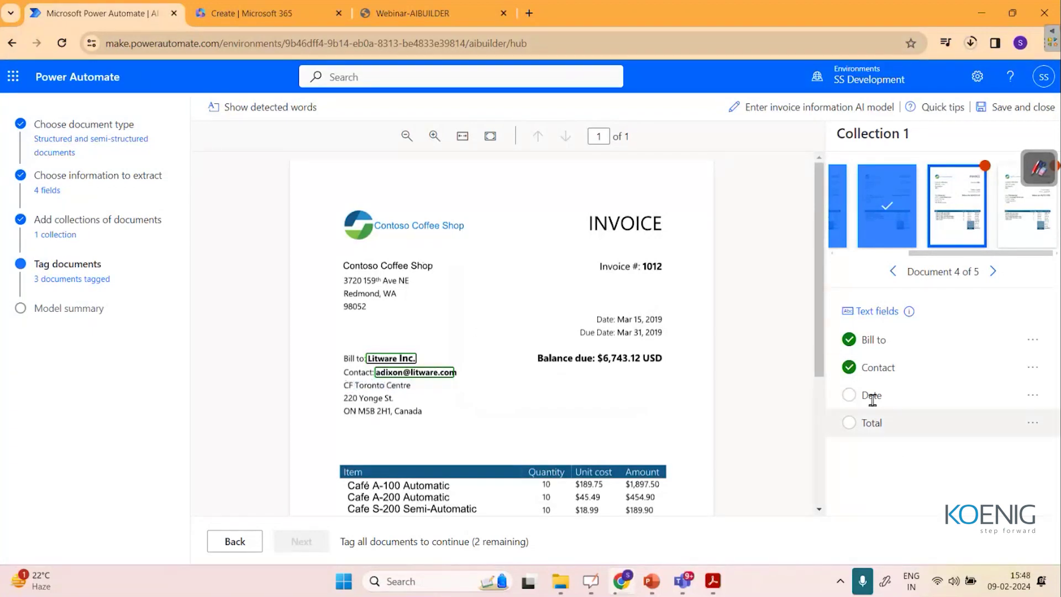
scroll(738, 366, down, 1)
click(415, 334)
drag(338, 342, 433, 381)
click(484, 266)
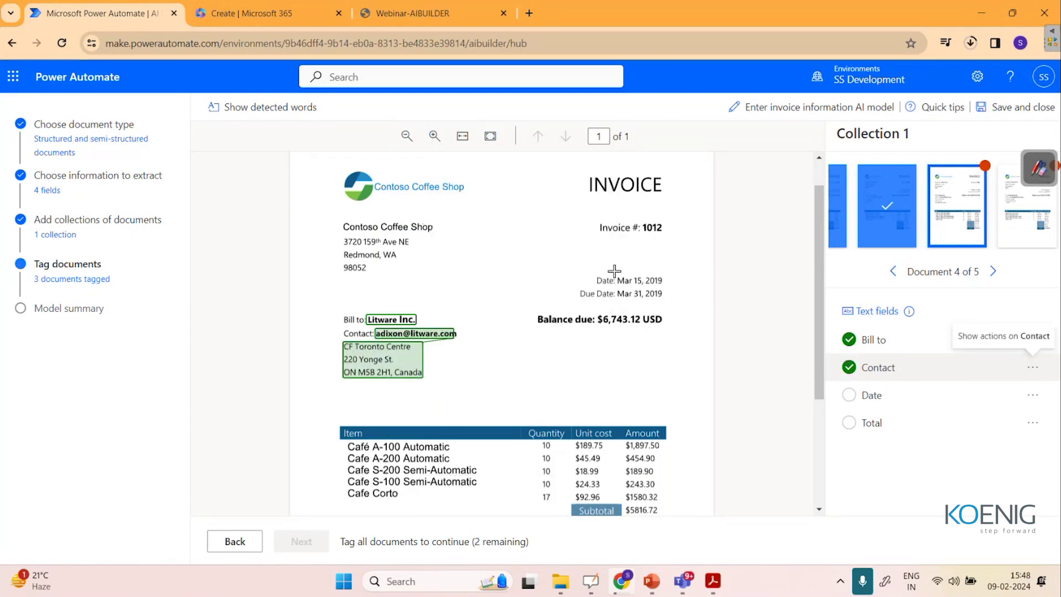
drag(615, 271, 665, 287)
click(468, 351)
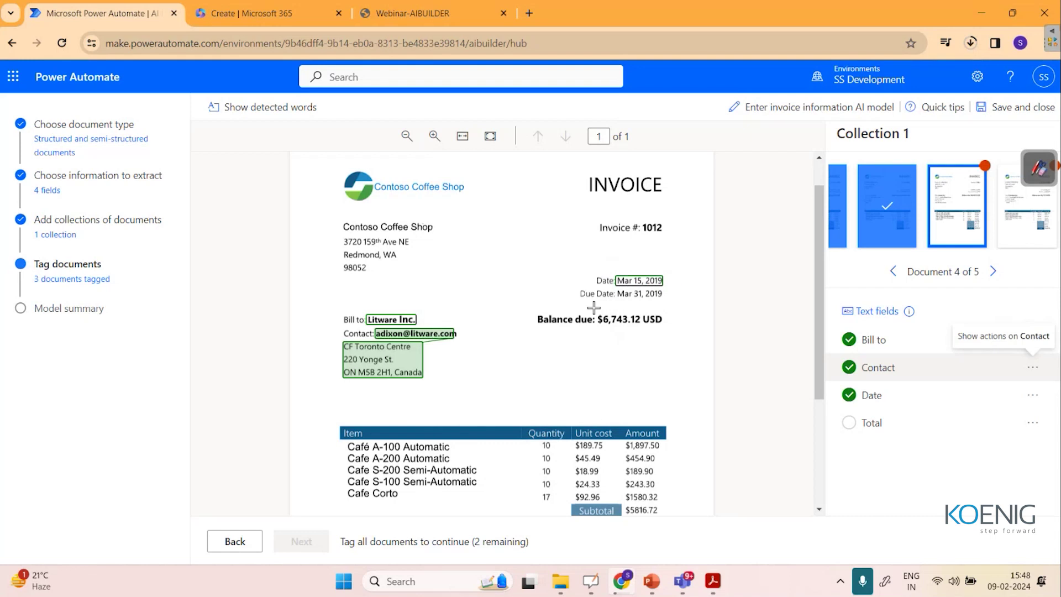
scroll(627, 459, down, 2)
drag(624, 451, 664, 462)
click(575, 387)
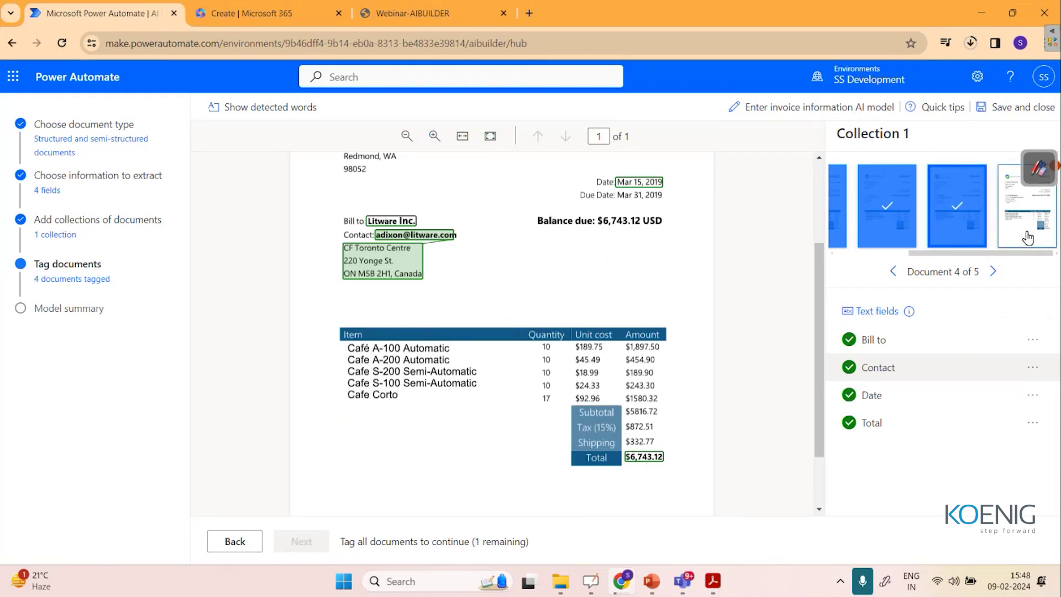
On the fifth invoice, tag Fabrikam, Inc., the London contact, Jan 15, 2019 and $4,232.16.
click(1028, 238)
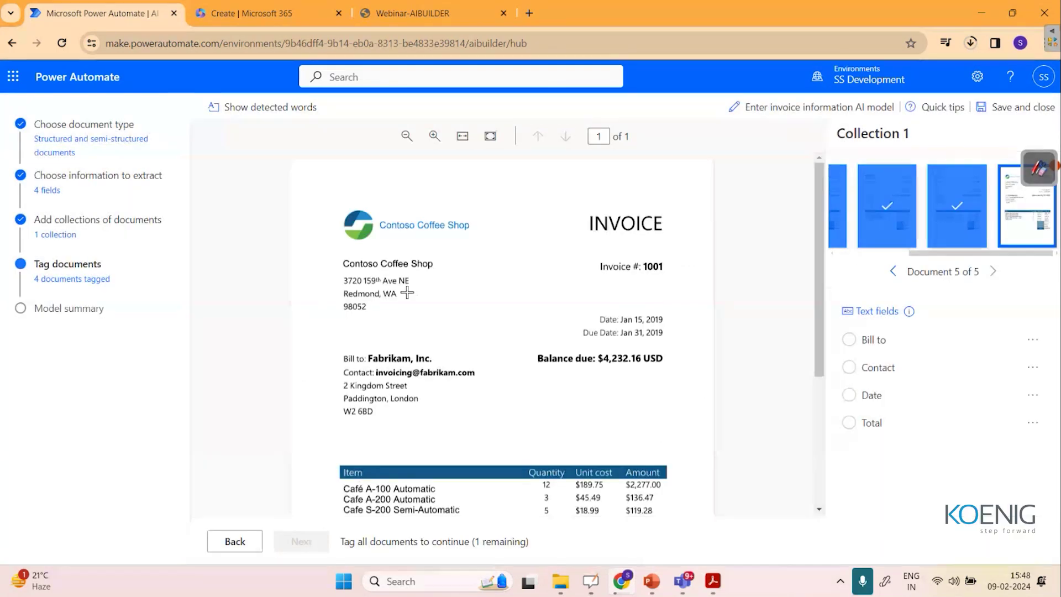
drag(363, 349, 441, 368)
click(408, 372)
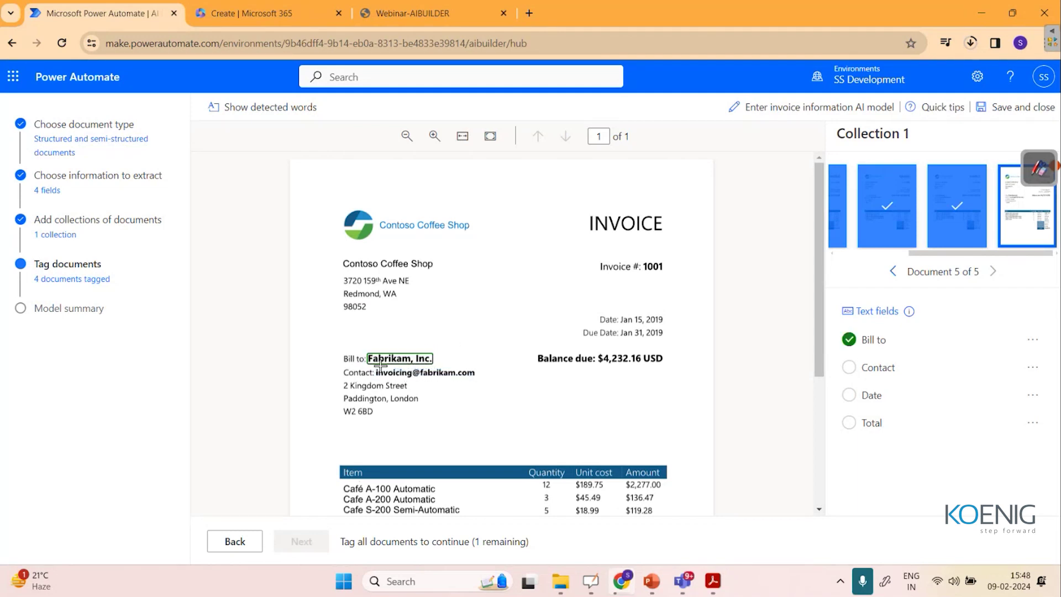
click(378, 372)
drag(338, 382, 423, 418)
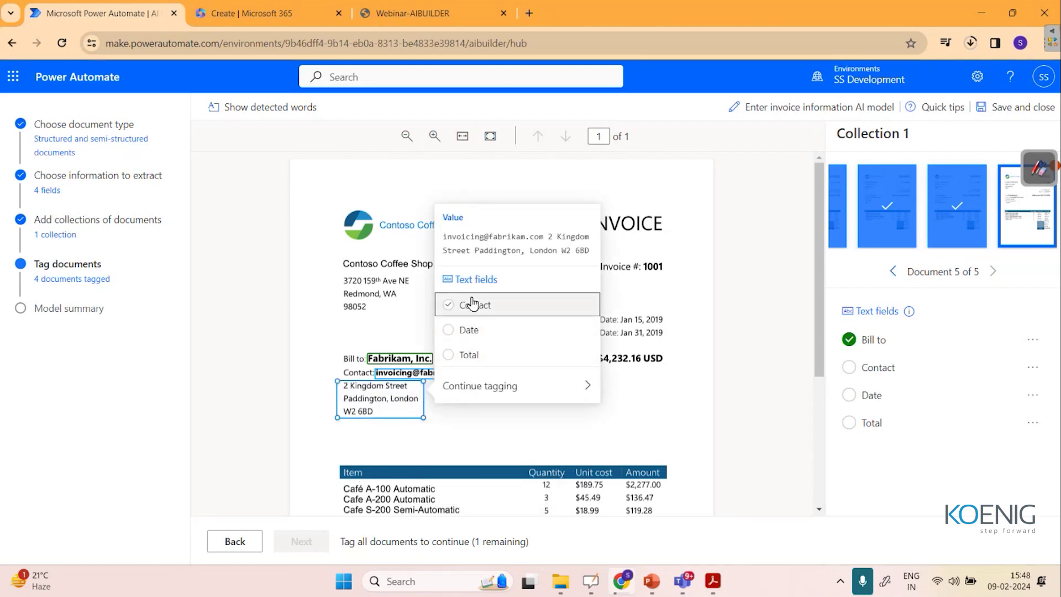
click(472, 303)
drag(619, 311, 667, 328)
click(526, 390)
scroll(678, 457, down, 2)
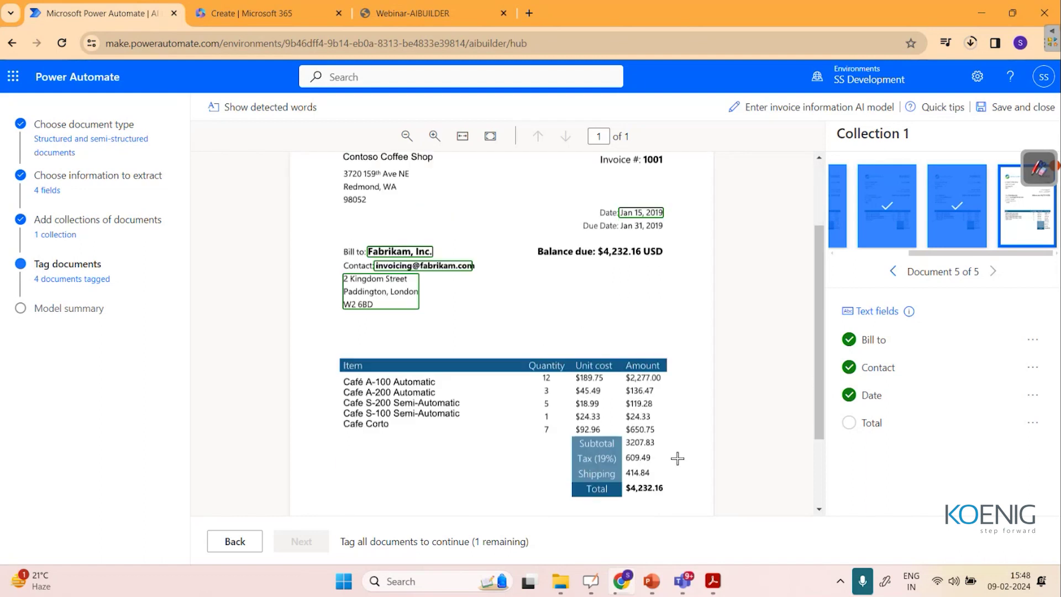
drag(624, 481, 662, 491)
click(497, 421)
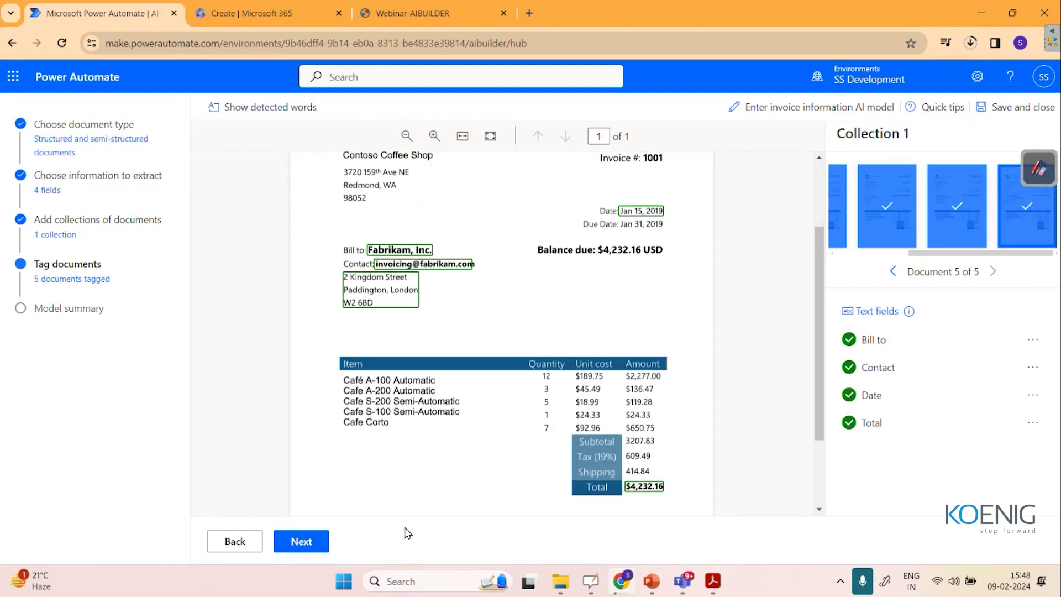
Confirm the model summary lists five examples for each of the four fields, then start training.
click(302, 541)
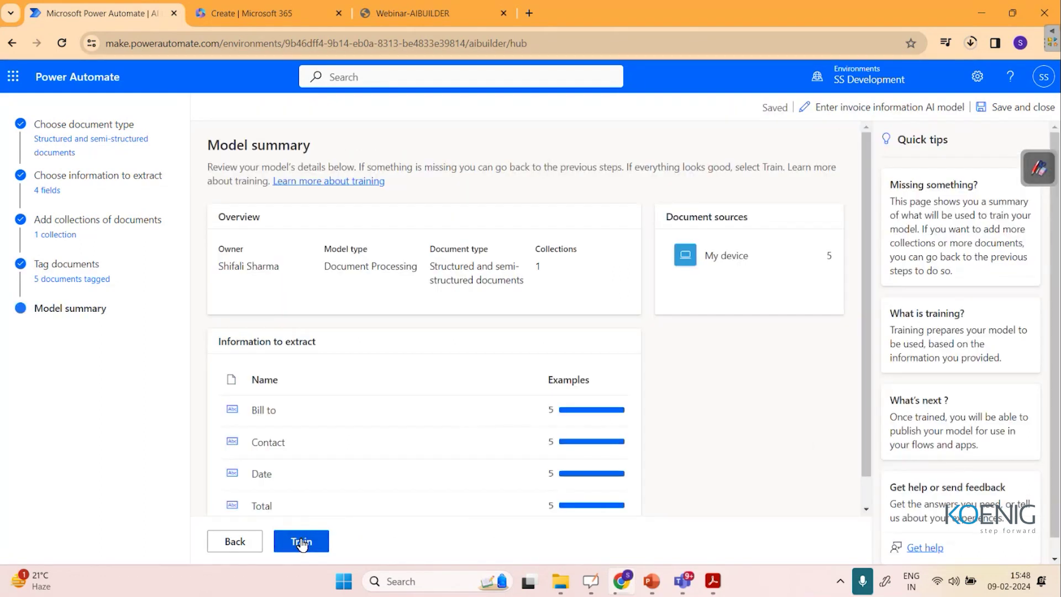
scroll(696, 425, down, 1)
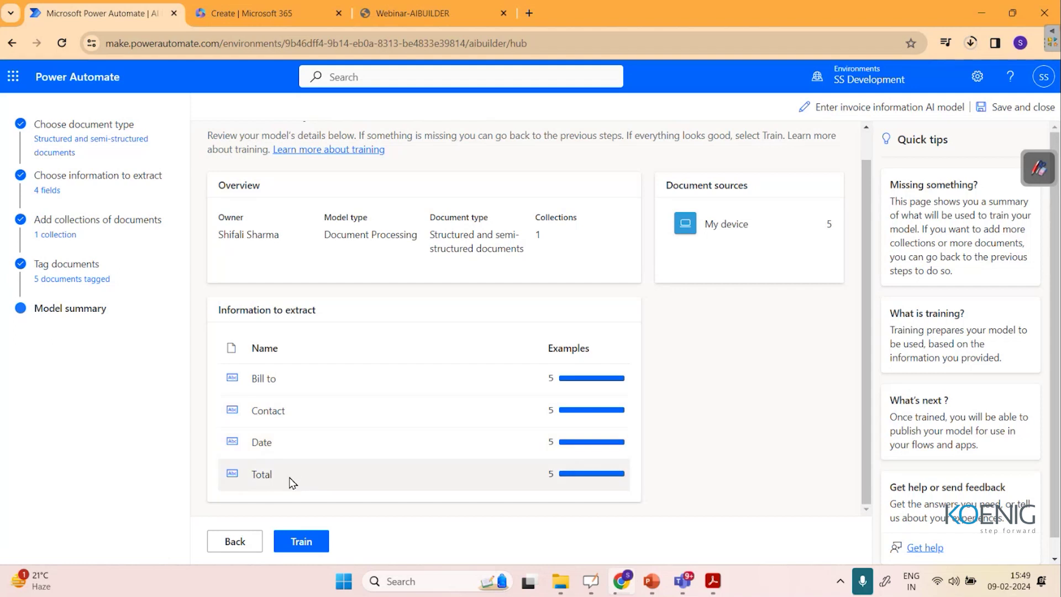
click(320, 547)
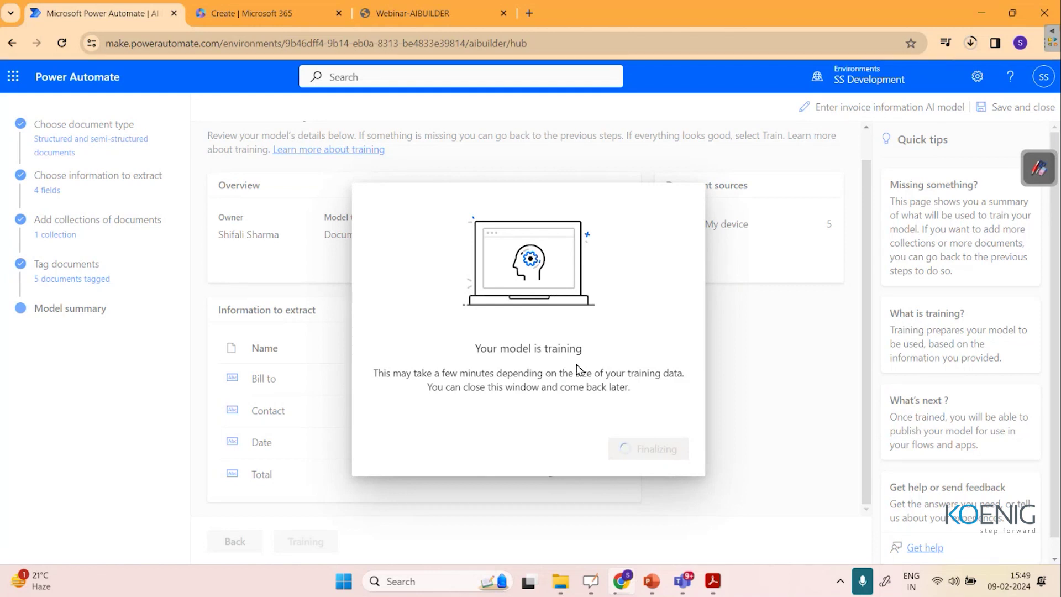
Go to the AI models list and check that the Enter invoice information AI model shows Training.
click(636, 450)
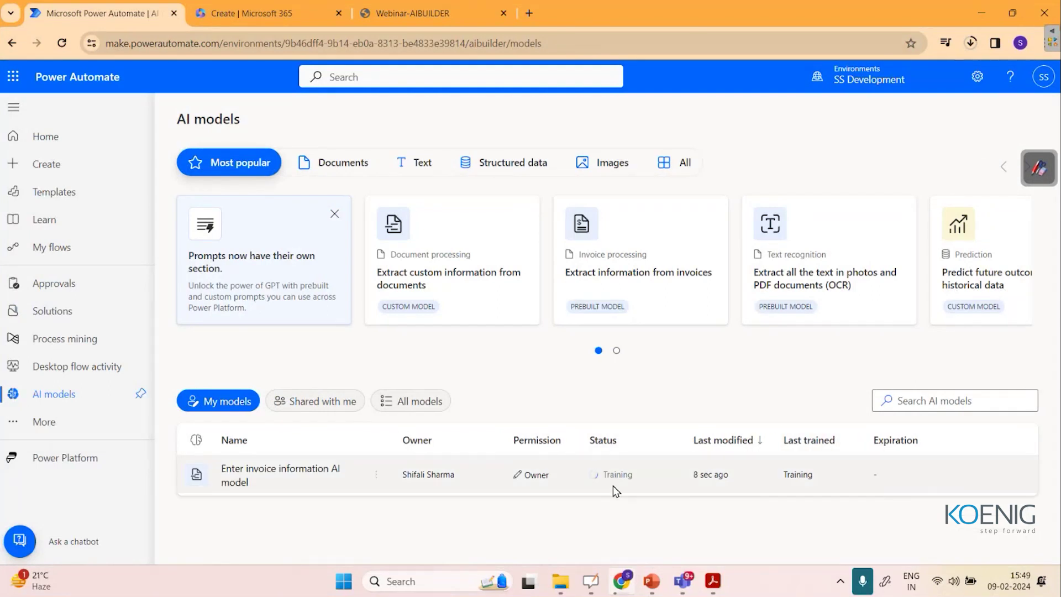
mouse_move(647, 590)
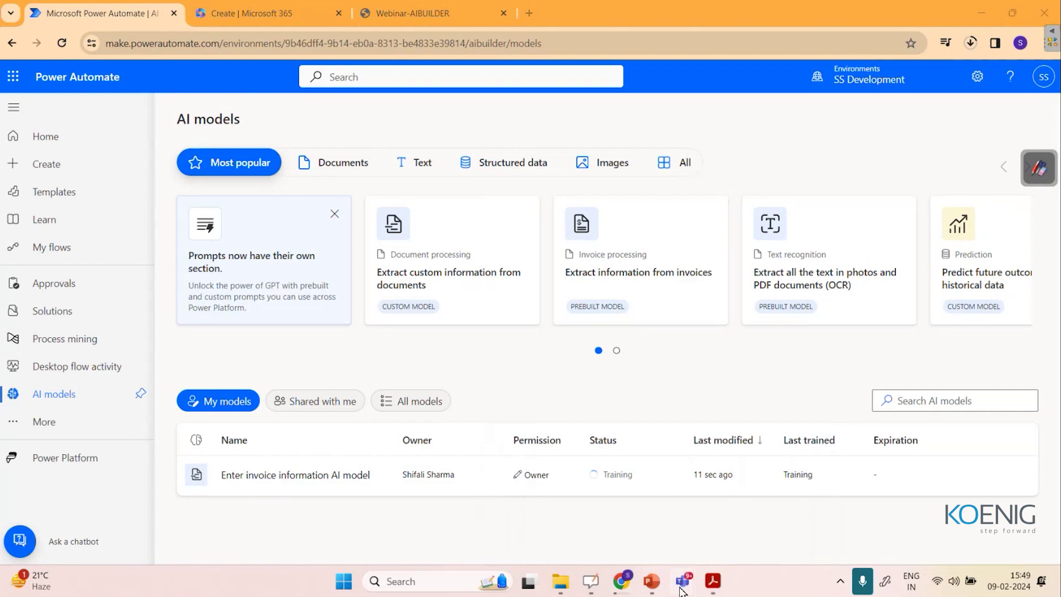
scroll(807, 307, right, 3)
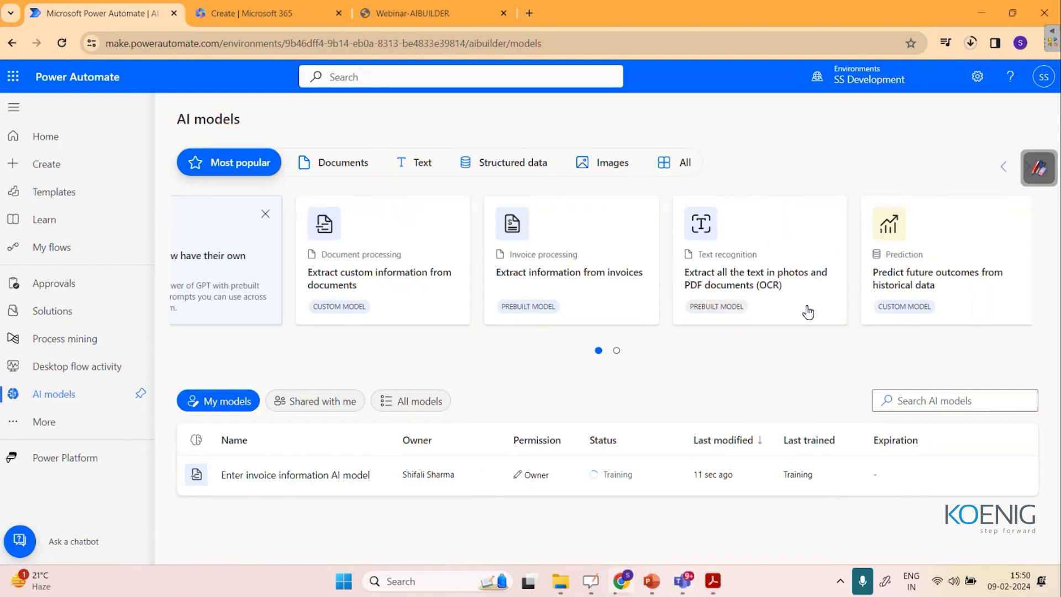
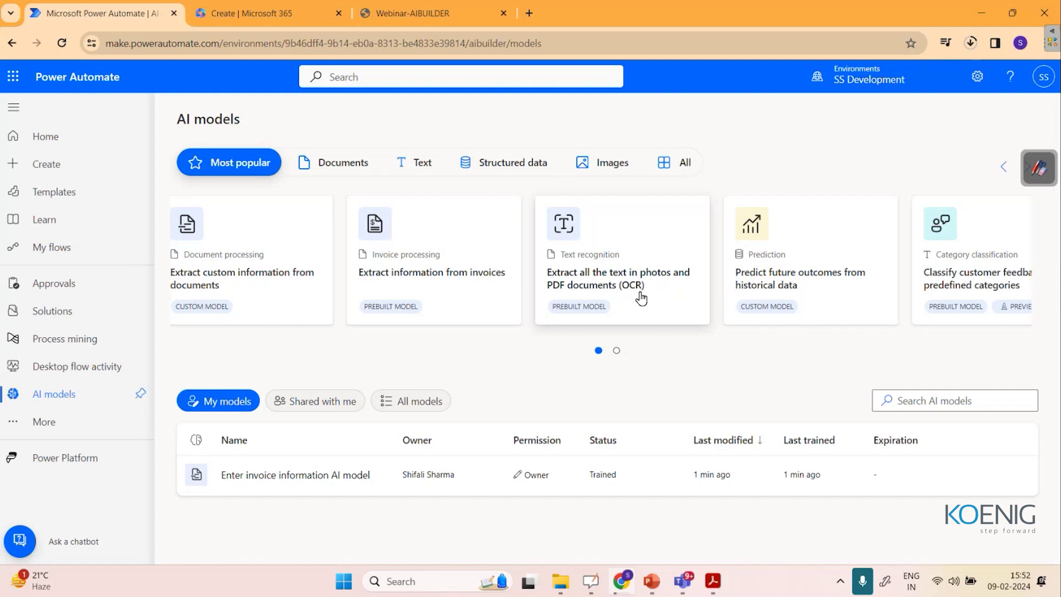
Publish the Enter invoice information model from My models, then go to Create.
click(294, 485)
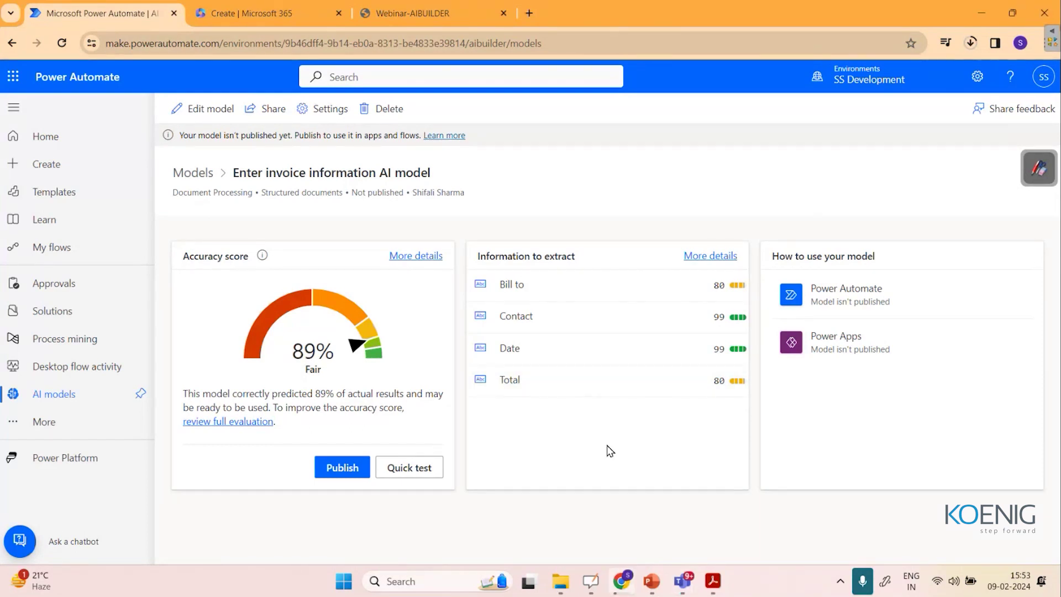
click(344, 468)
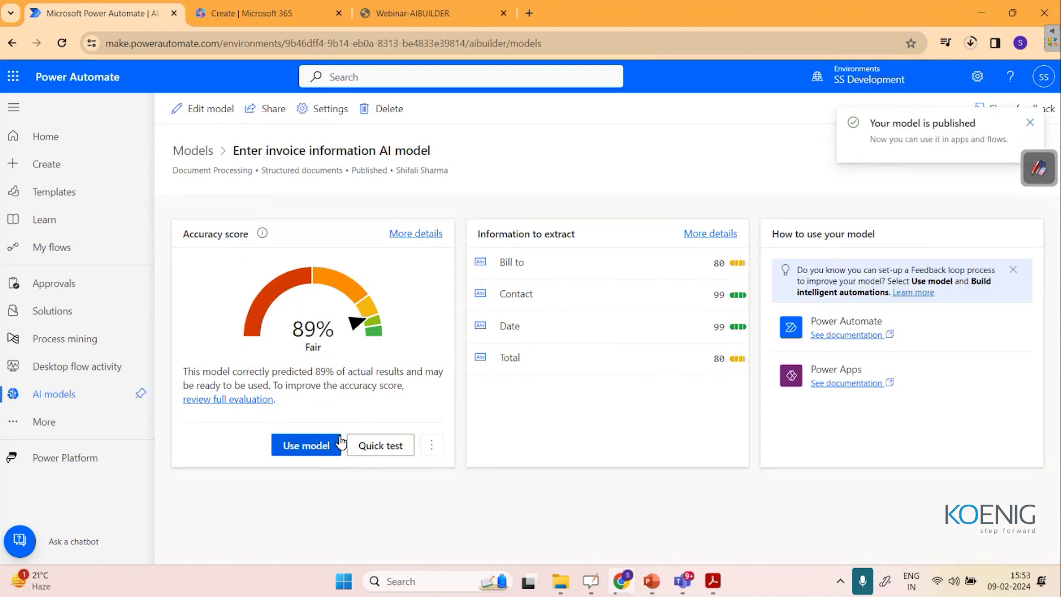
click(309, 445)
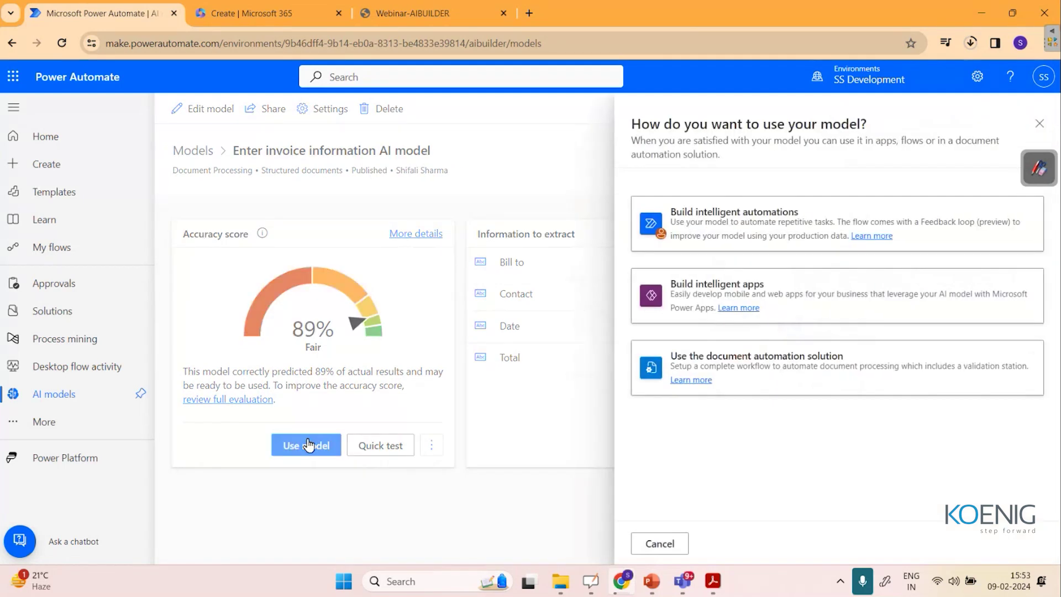
click(1038, 126)
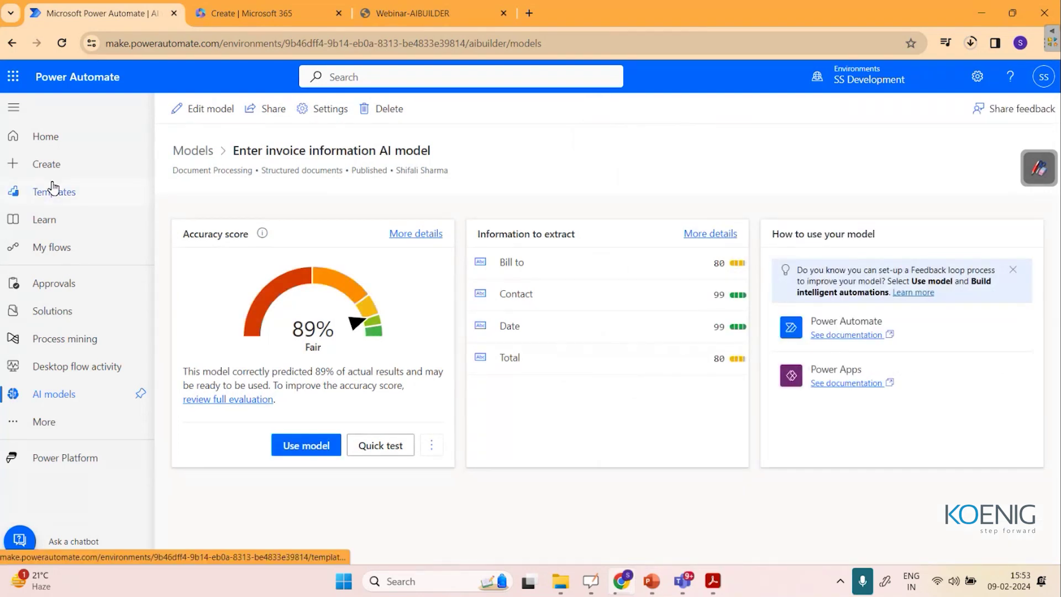
click(45, 165)
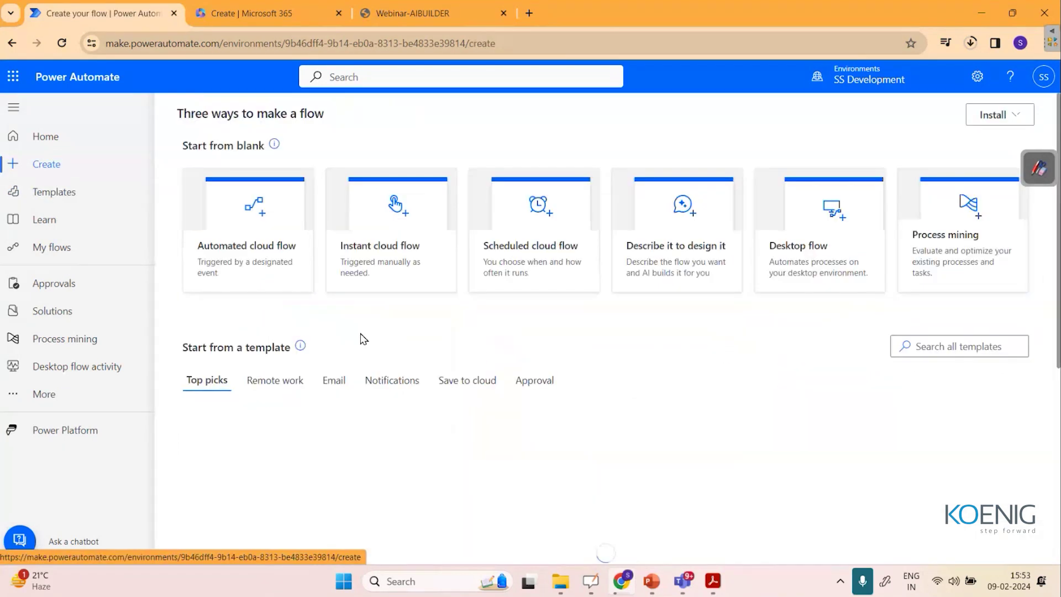
Create automated cloud flow 'Demo-AIBUILDER2' triggered by When a new email arrives (V3).
click(254, 250)
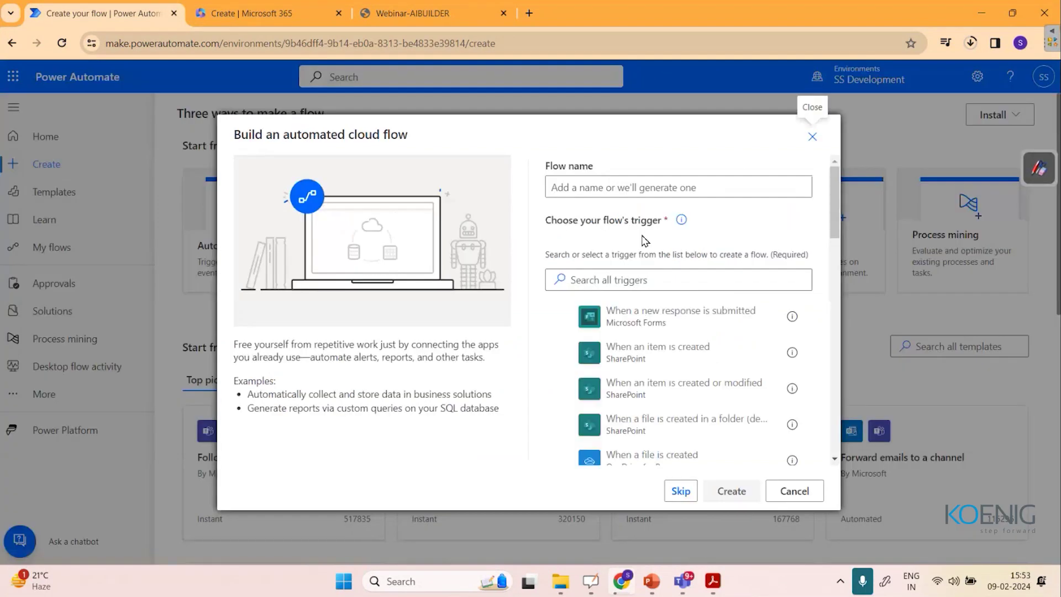
click(633, 193)
text(Demo-AIBUILDER2)
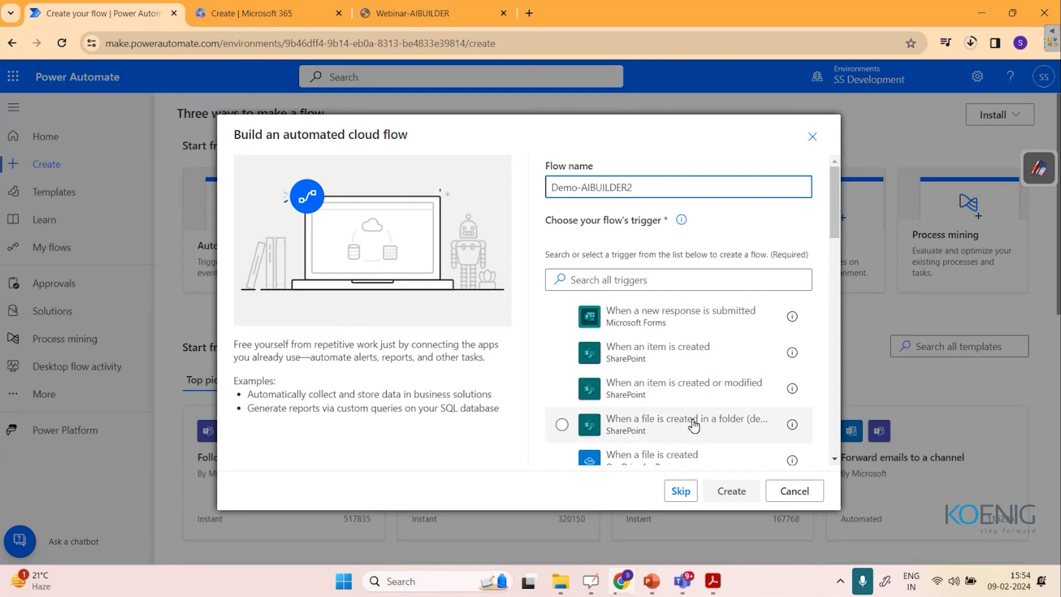
scroll(694, 425, down, 2)
scroll(693, 424, down, 6)
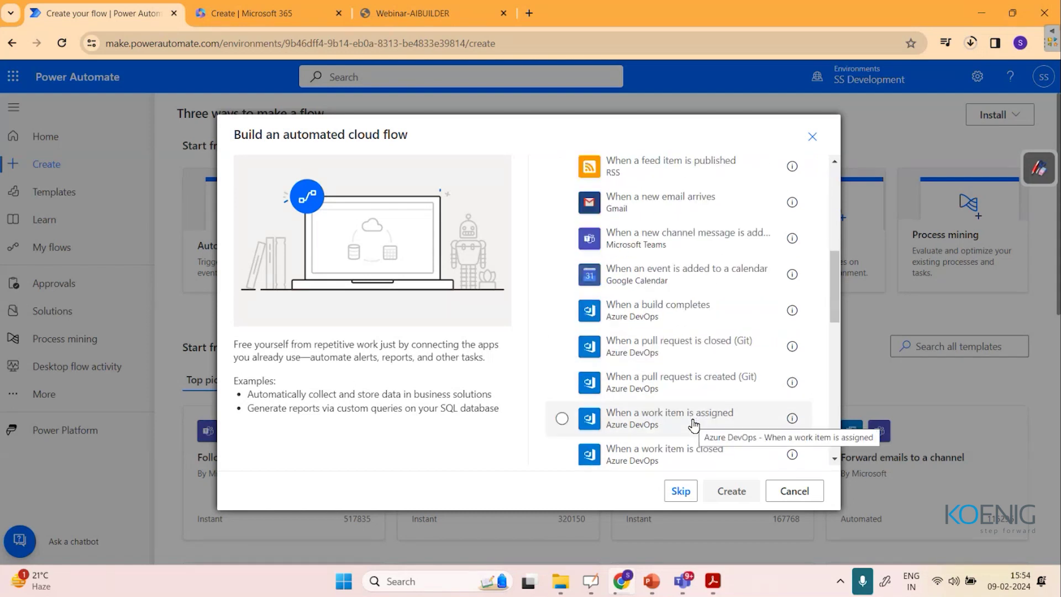
scroll(694, 424, down, 7)
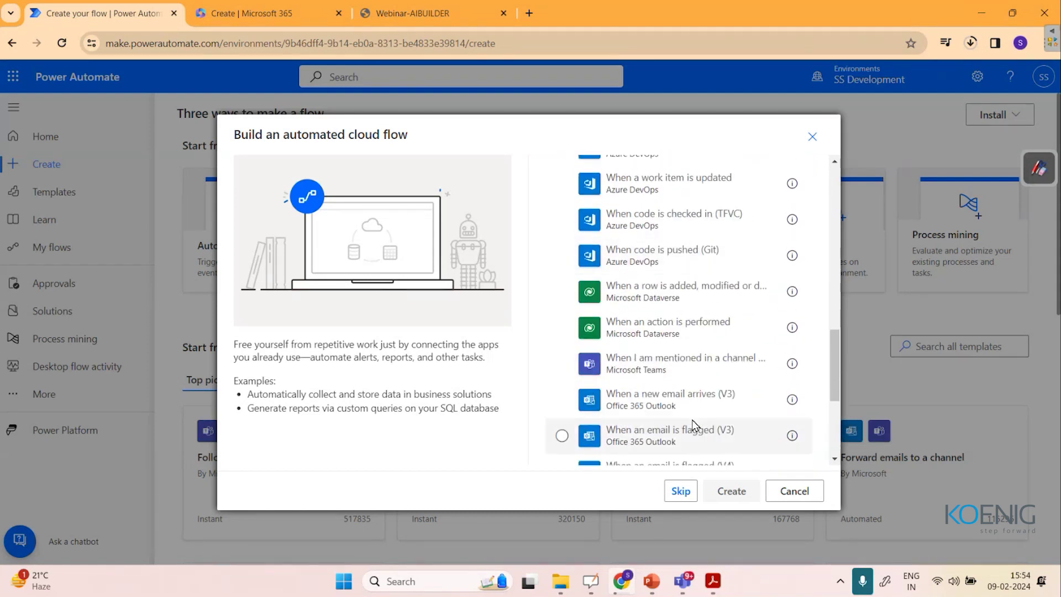
scroll(693, 424, down, 1)
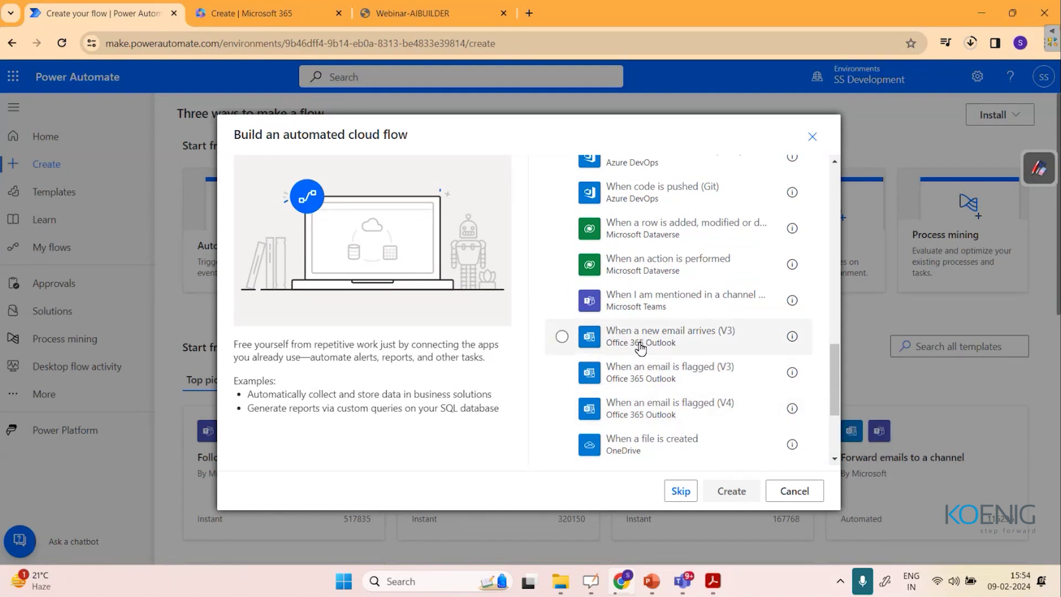
click(686, 353)
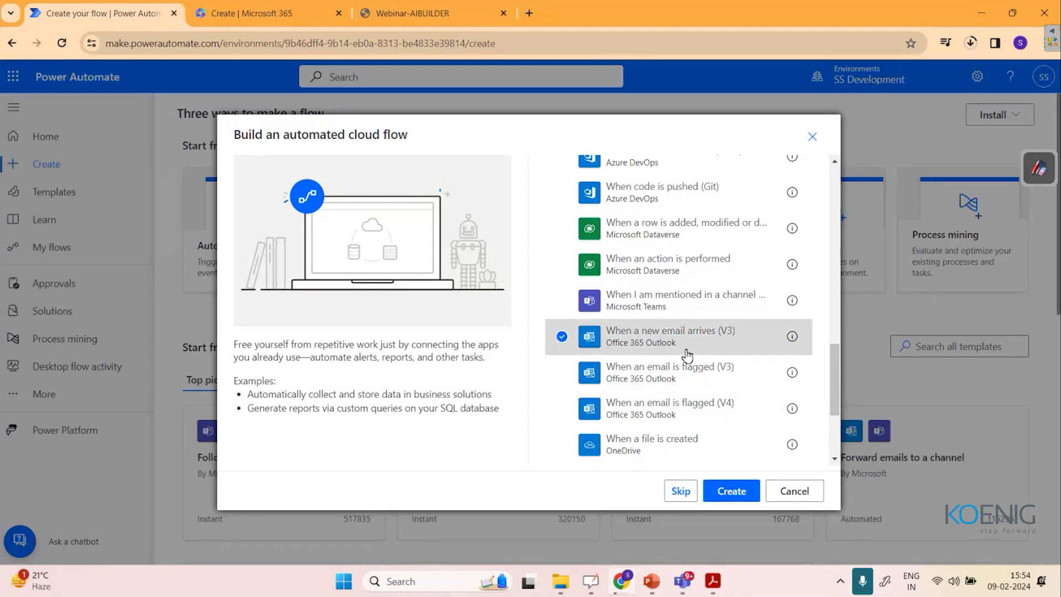
click(732, 491)
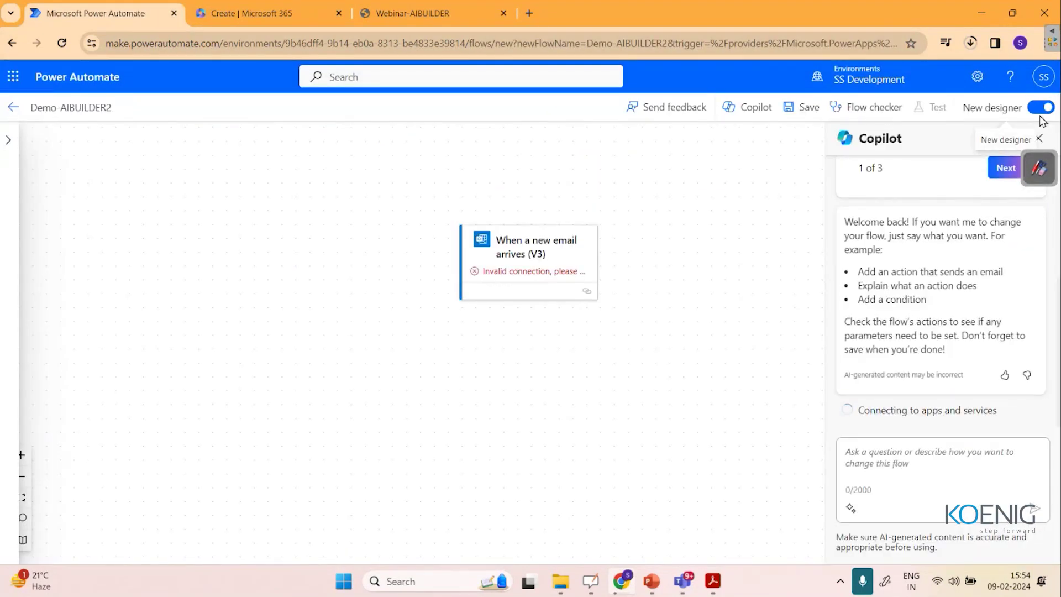
In the classic designer, set the email trigger's Include Attachments to Yes.
click(1041, 108)
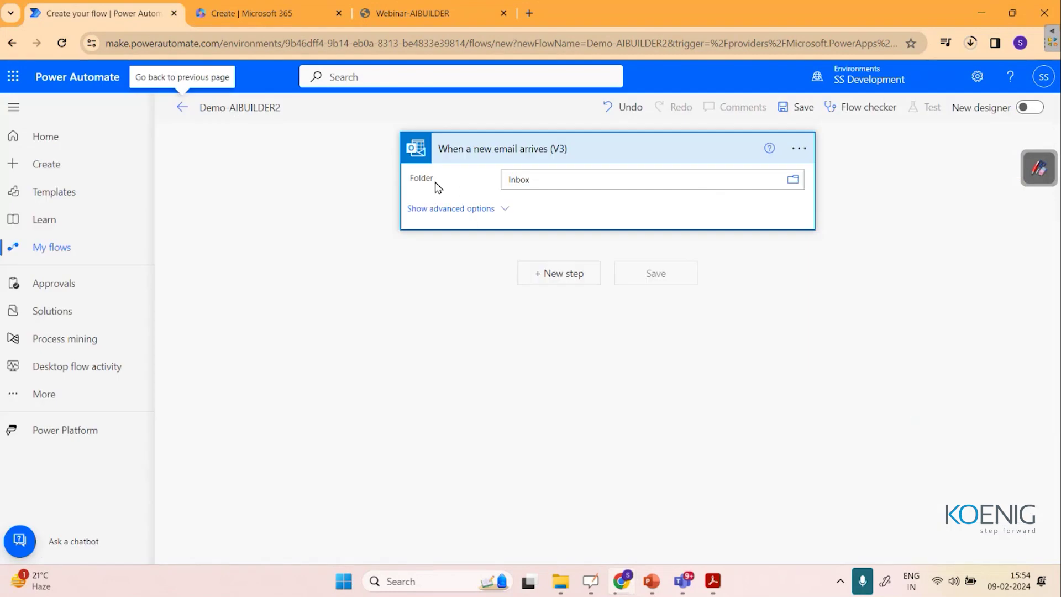
click(470, 214)
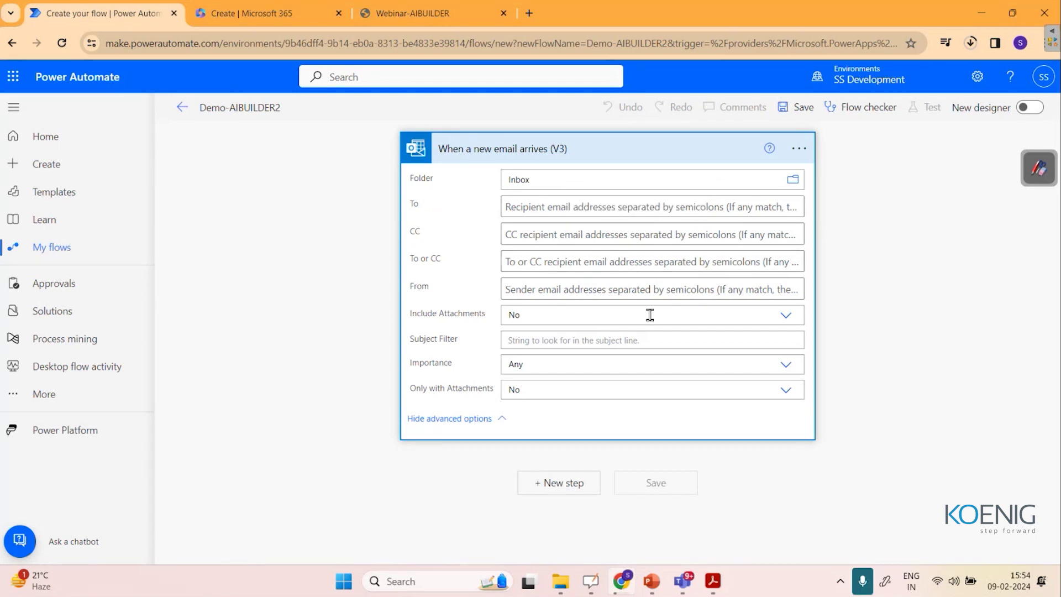
click(787, 319)
click(630, 352)
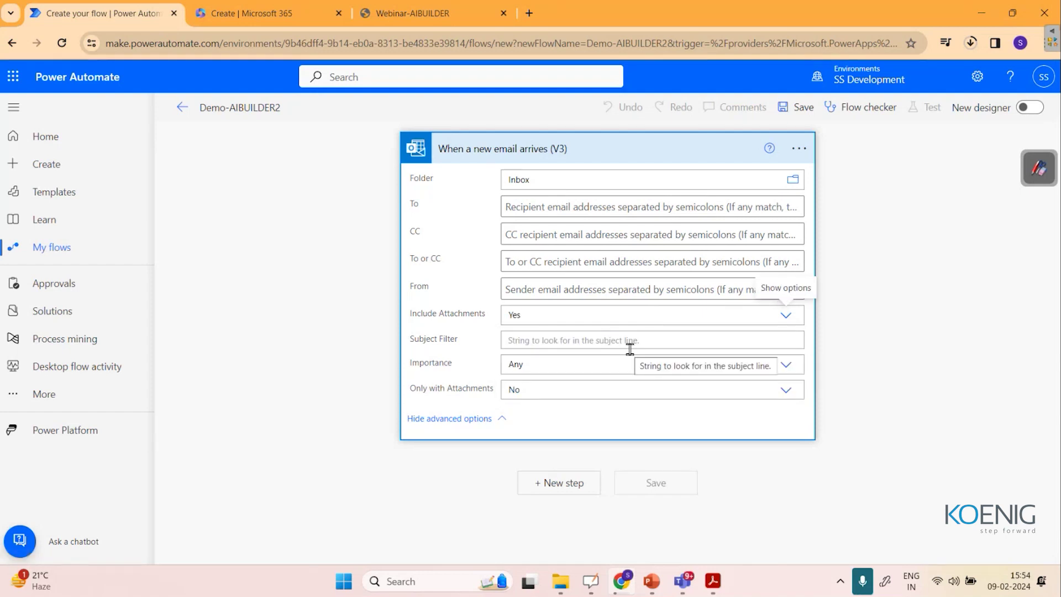
click(560, 483)
Add AI Builder's Extract information from documents action using the Enter invoice information model.
click(489, 326)
scroll(636, 432, down, 3)
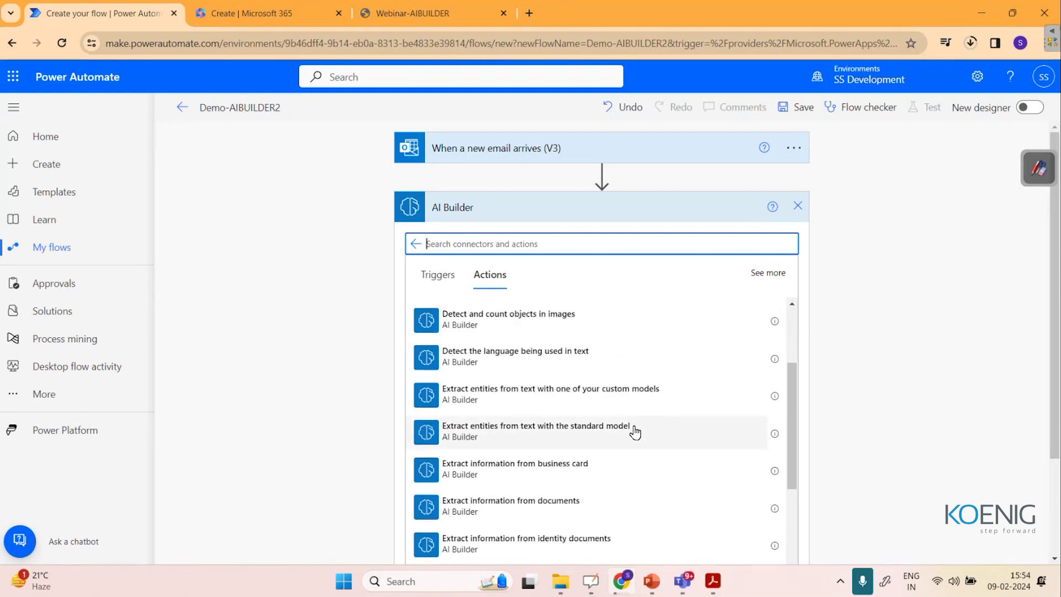
scroll(636, 432, down, 5)
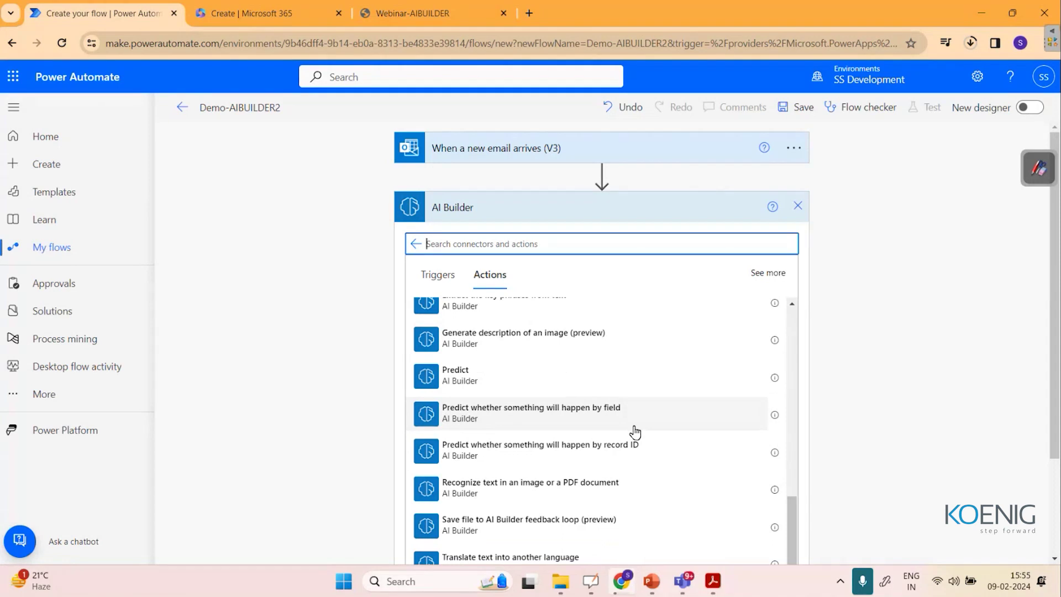
scroll(635, 432, up, 5)
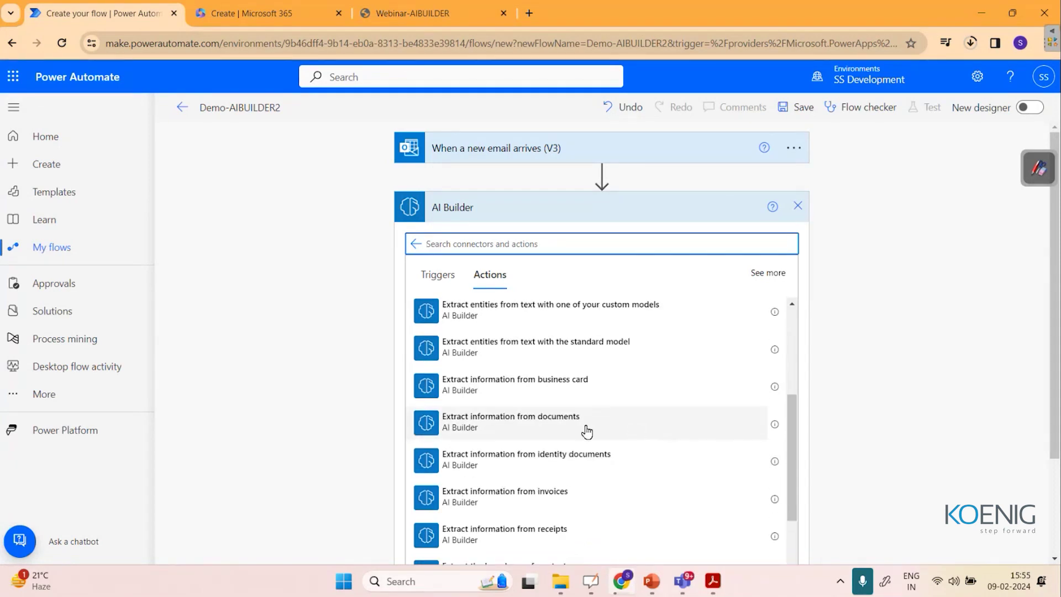
click(567, 426)
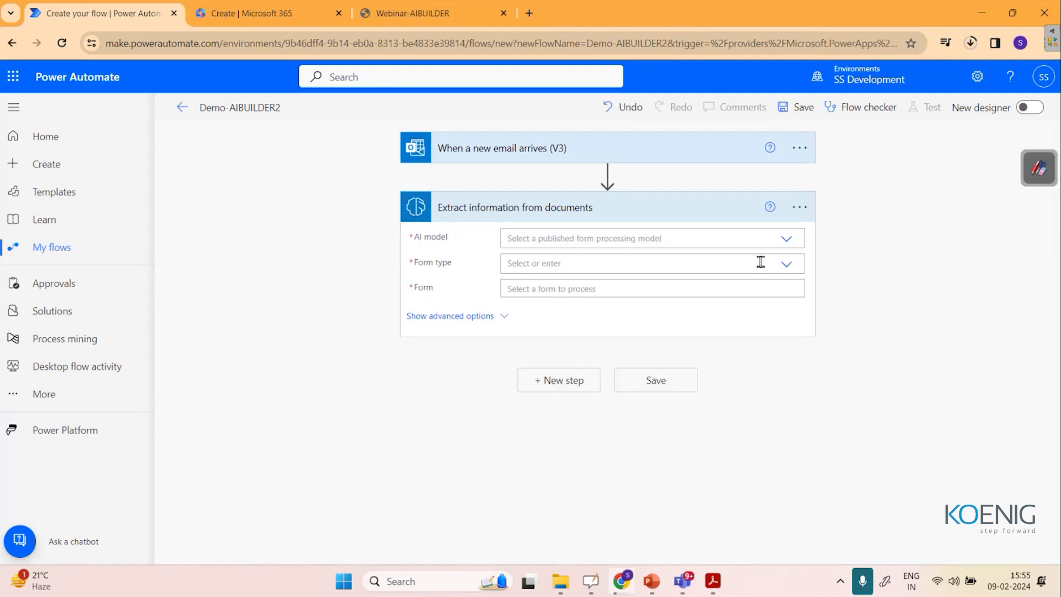
click(787, 242)
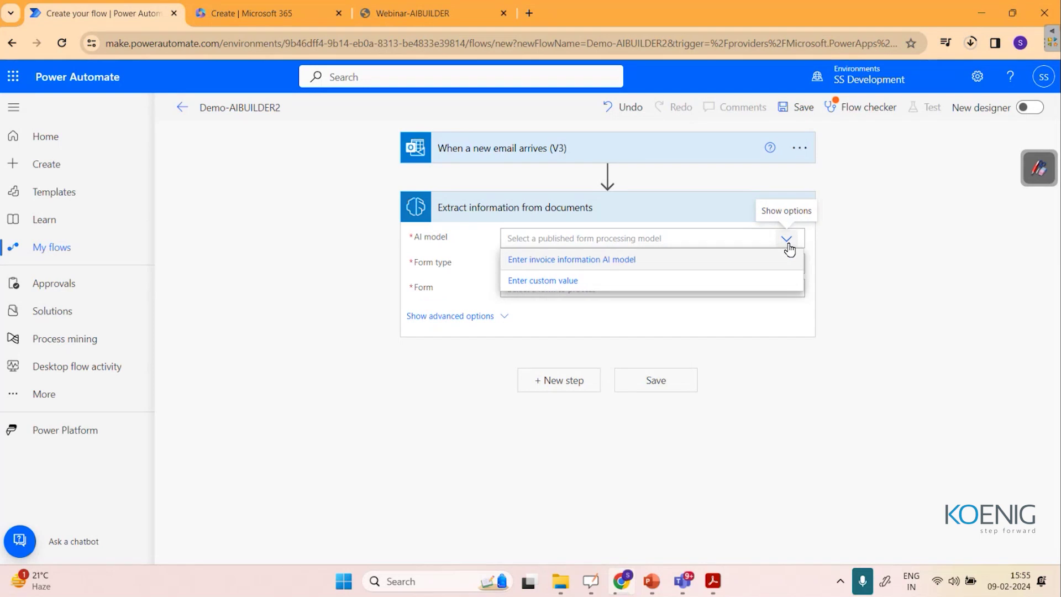
click(575, 260)
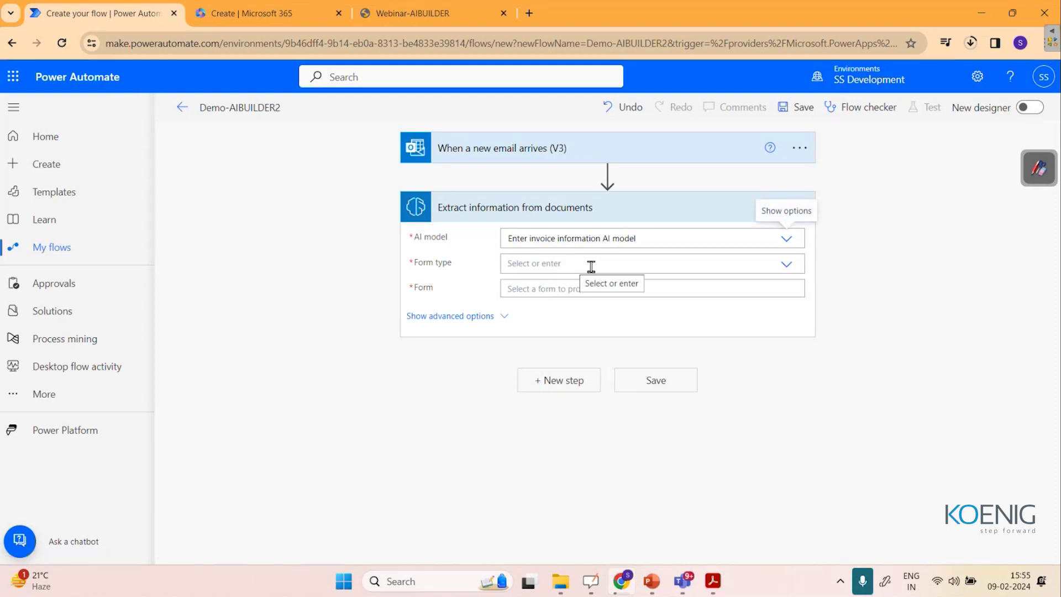
Set Form type to JPEG Image and use the email's Attachments Content as the form.
click(591, 266)
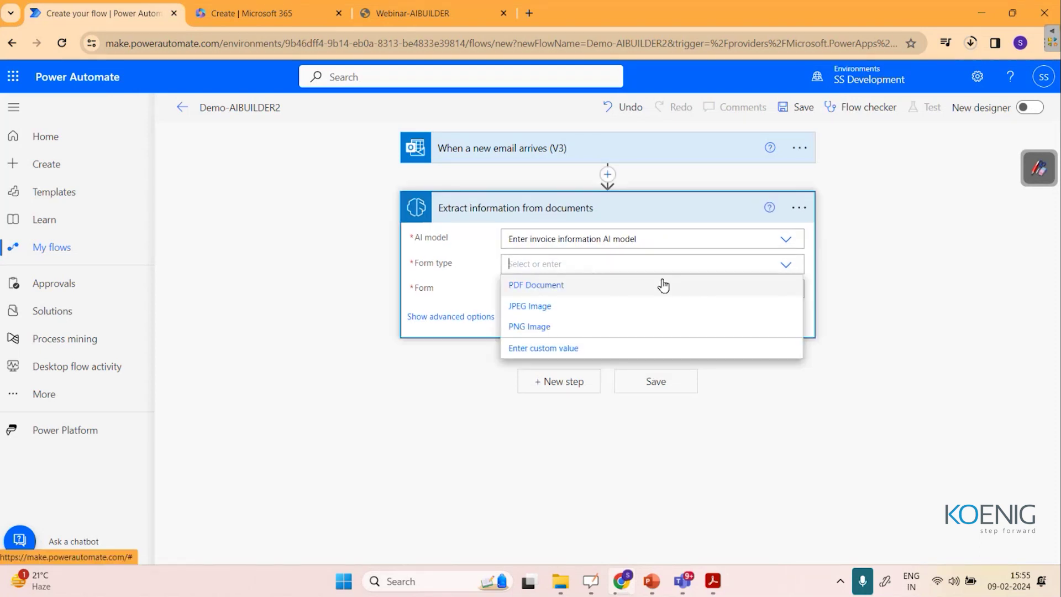
click(562, 312)
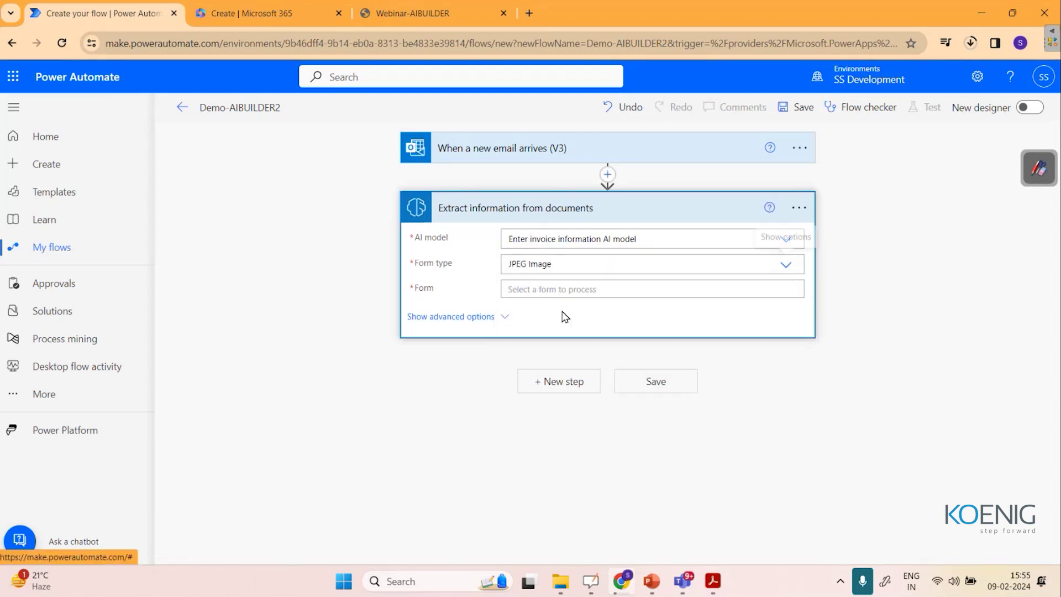
click(595, 295)
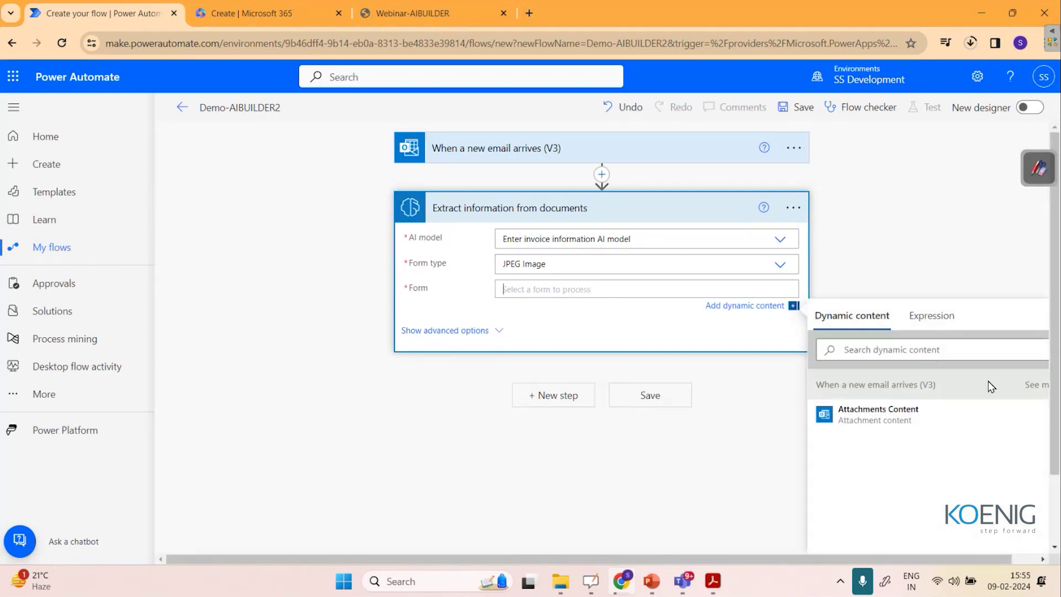
click(879, 415)
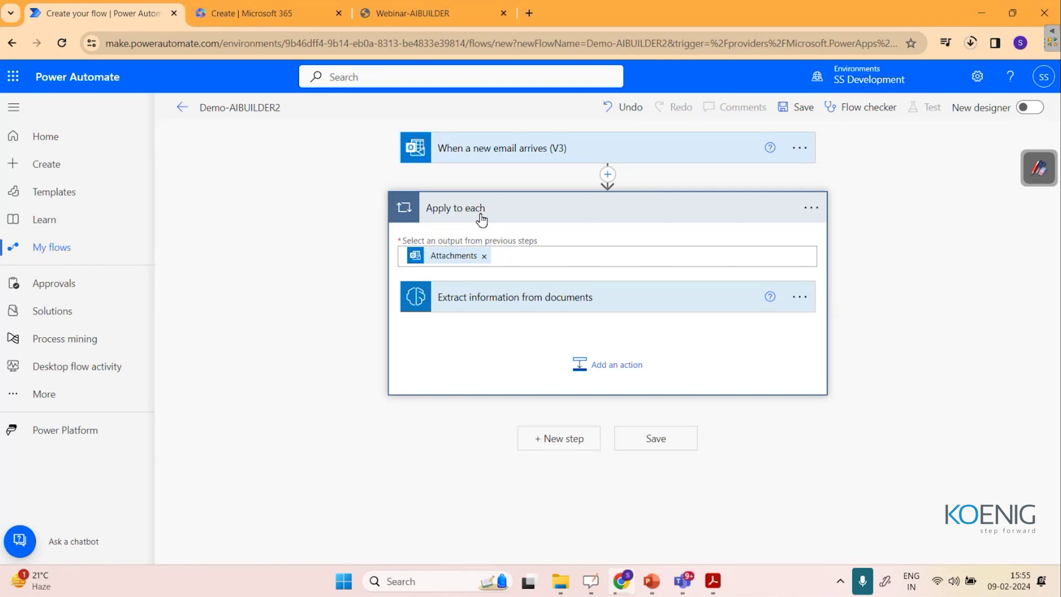
Add an Office 365 Outlook Send an email (V2) action inside the loop.
click(612, 378)
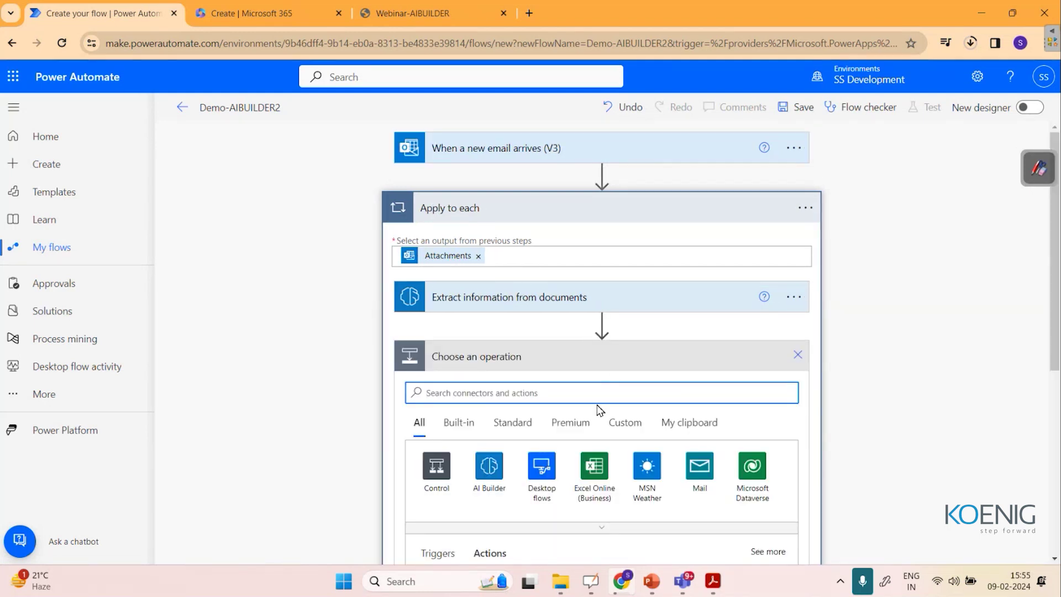
scroll(600, 491, down, 1)
scroll(600, 491, down, 1)
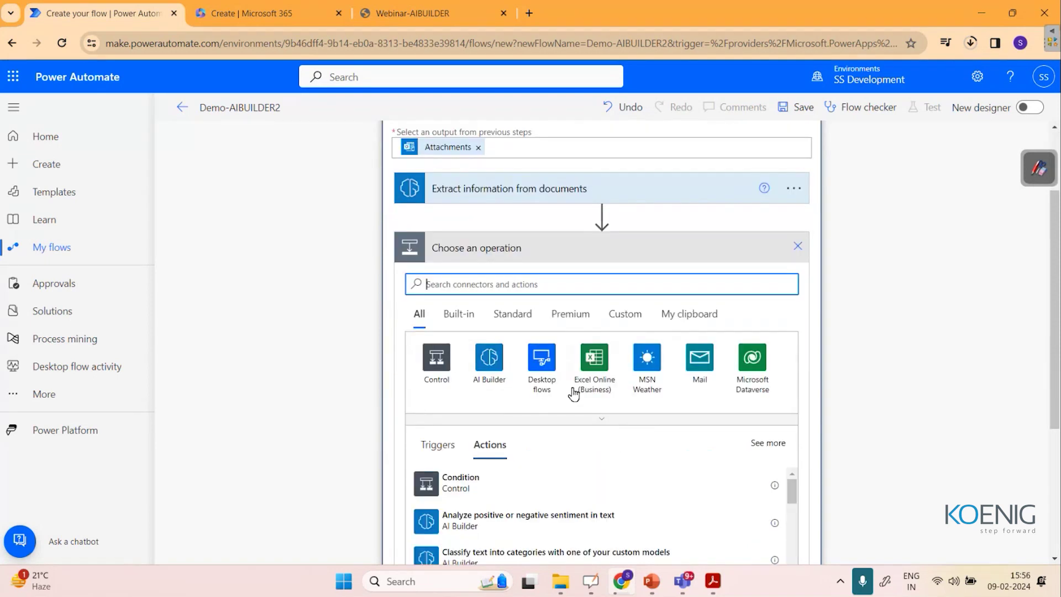
text(outloo)
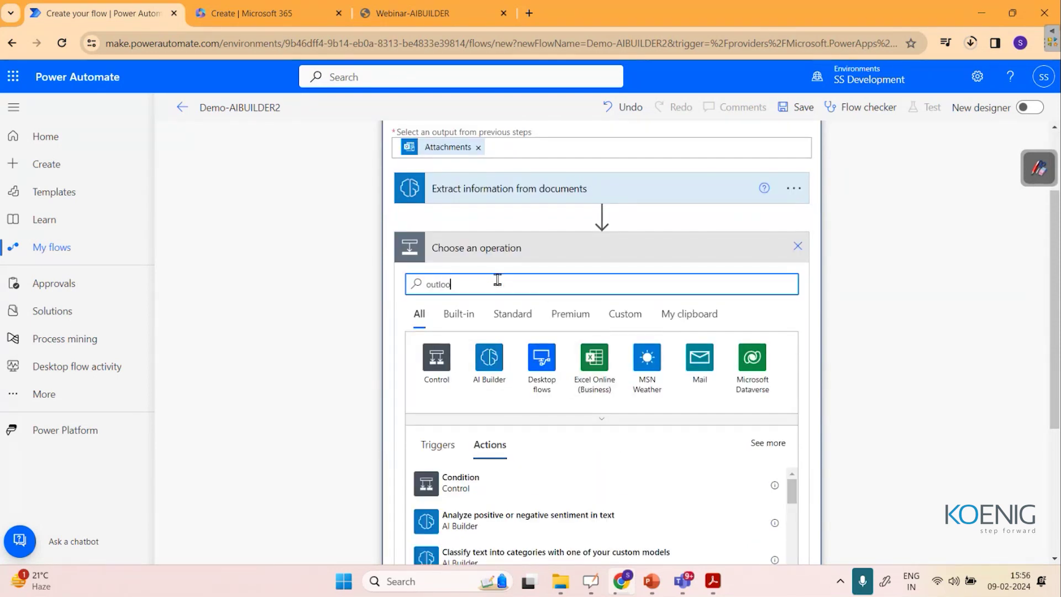
text(k)
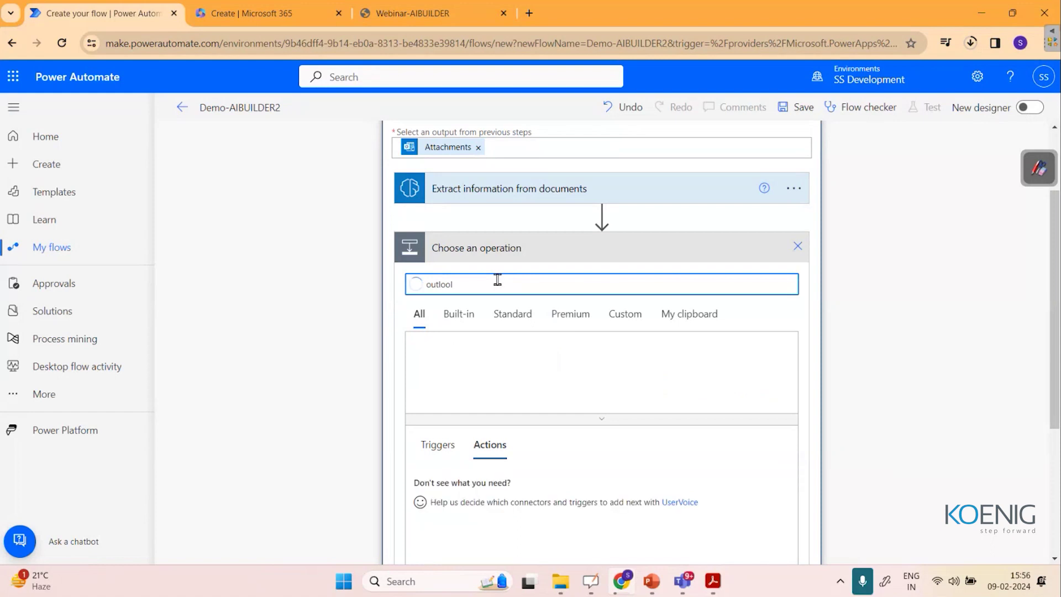
click(436, 360)
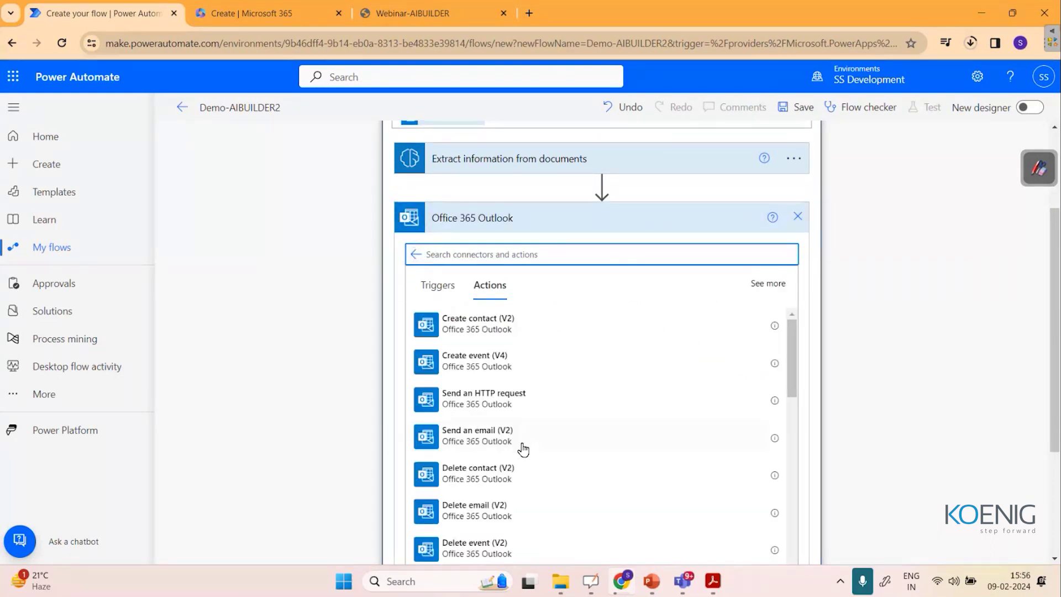
click(490, 443)
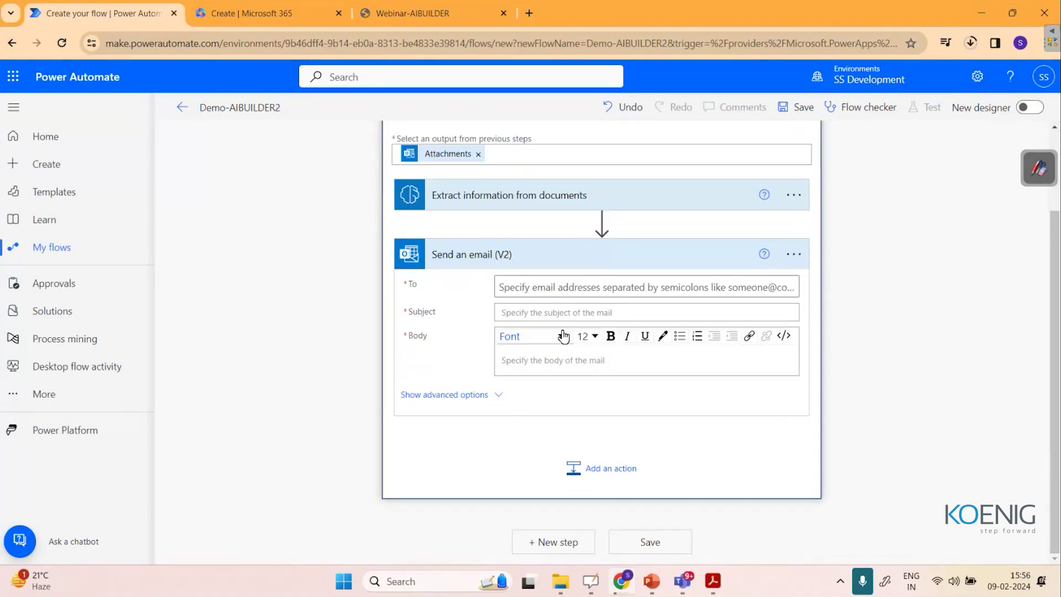
Address the email to the user's Gmail address with subject 'Extracted Content'.
click(553, 290)
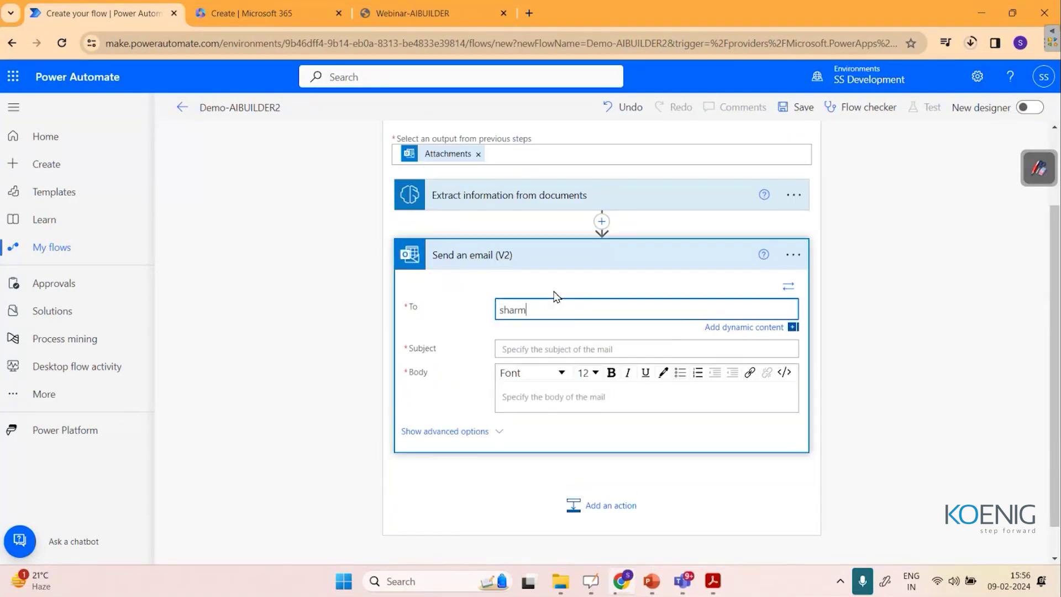
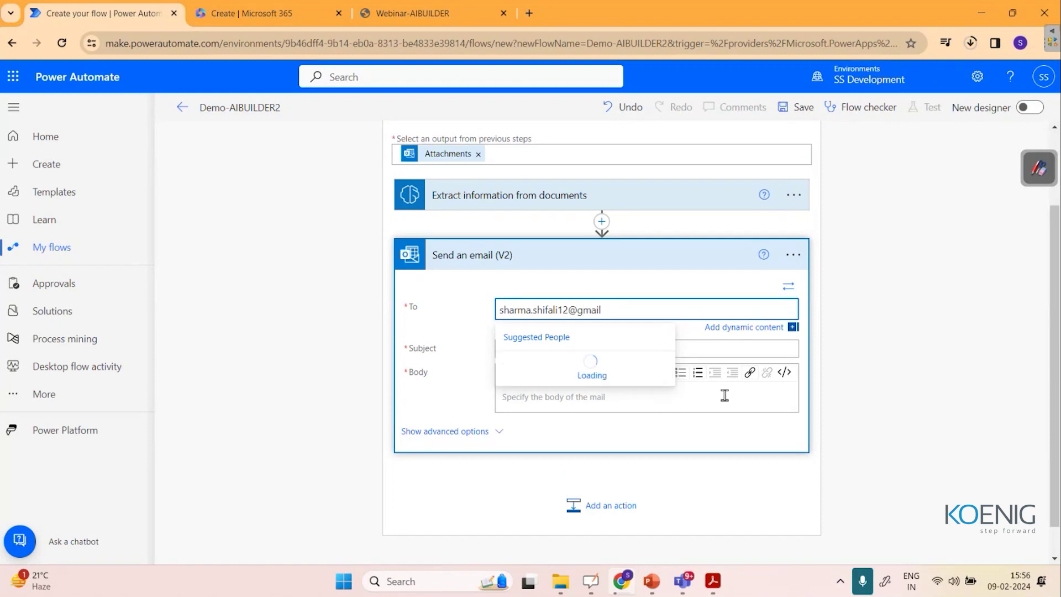
click(596, 372)
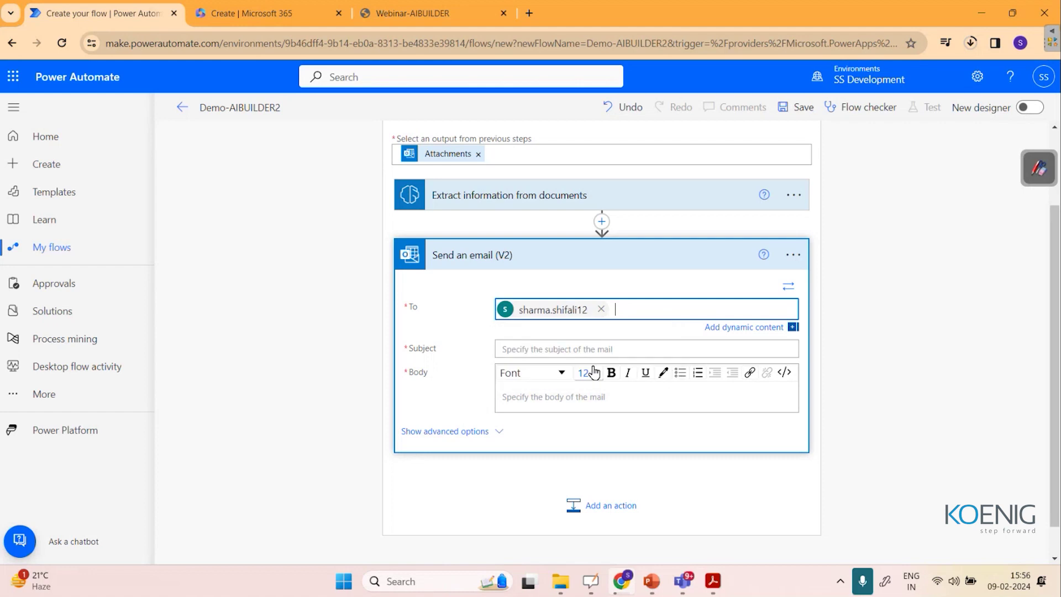
click(571, 349)
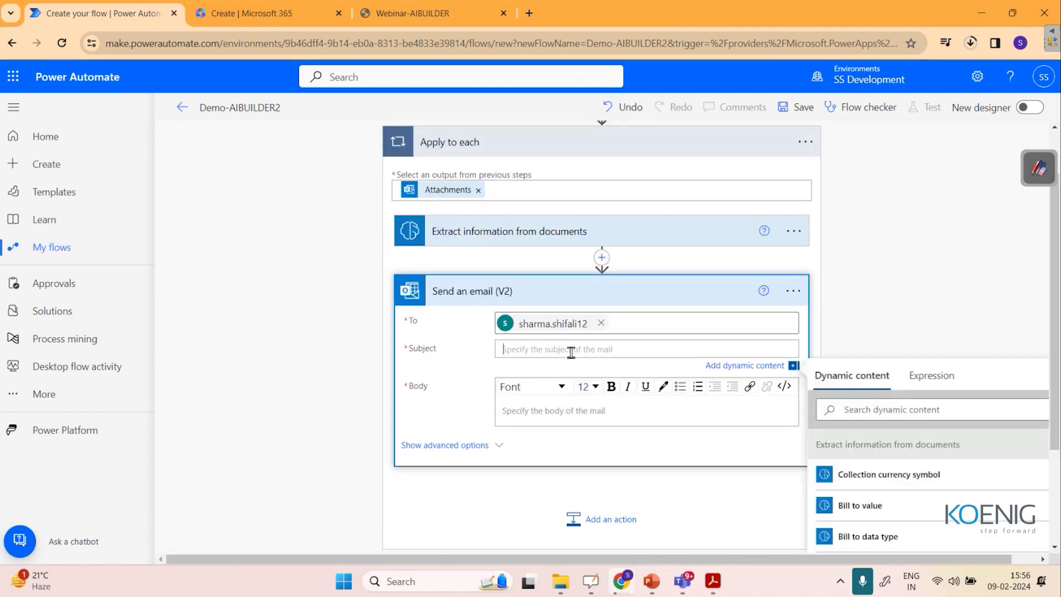
text(Extracted Conten)
Start the email body with a Bill to field, trying Bill to value then Bill to text.
click(688, 414)
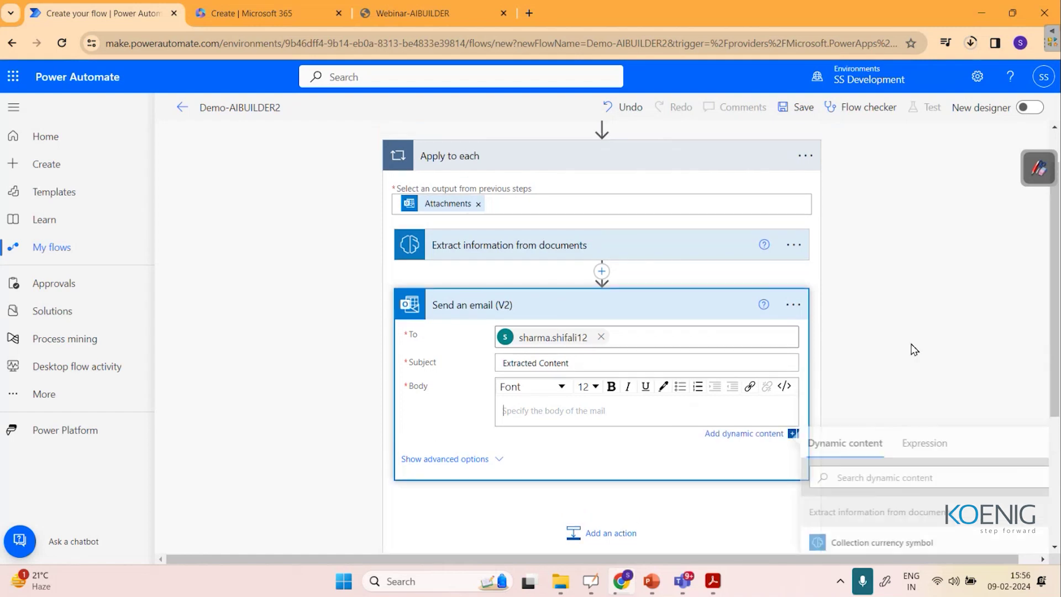
scroll(912, 348, down, 1)
scroll(915, 349, down, 2)
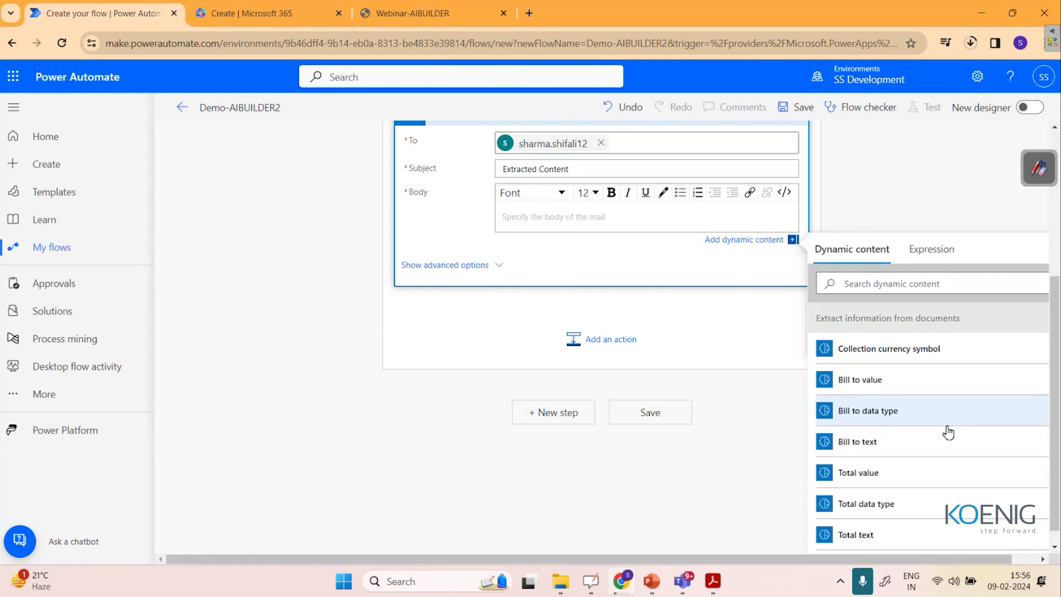
scroll(949, 433, down, 3)
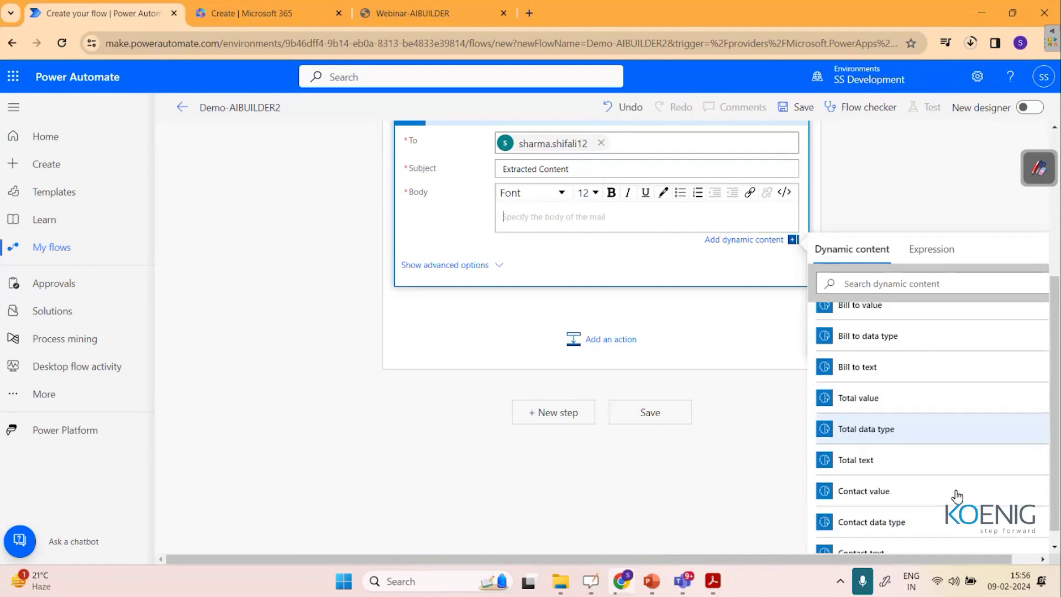
scroll(958, 495, down, 1)
scroll(956, 497, up, 5)
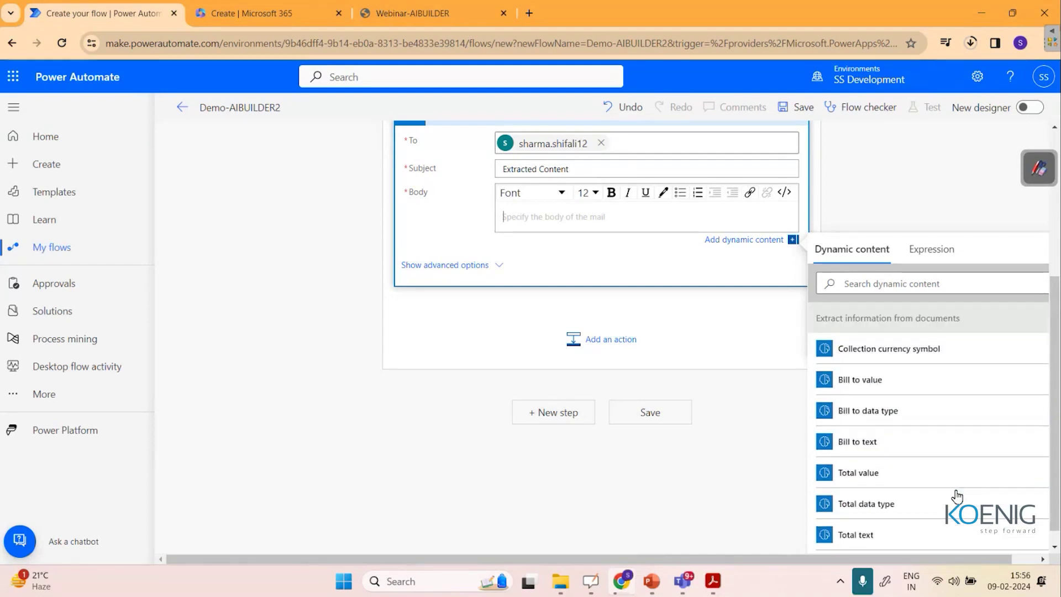
click(899, 378)
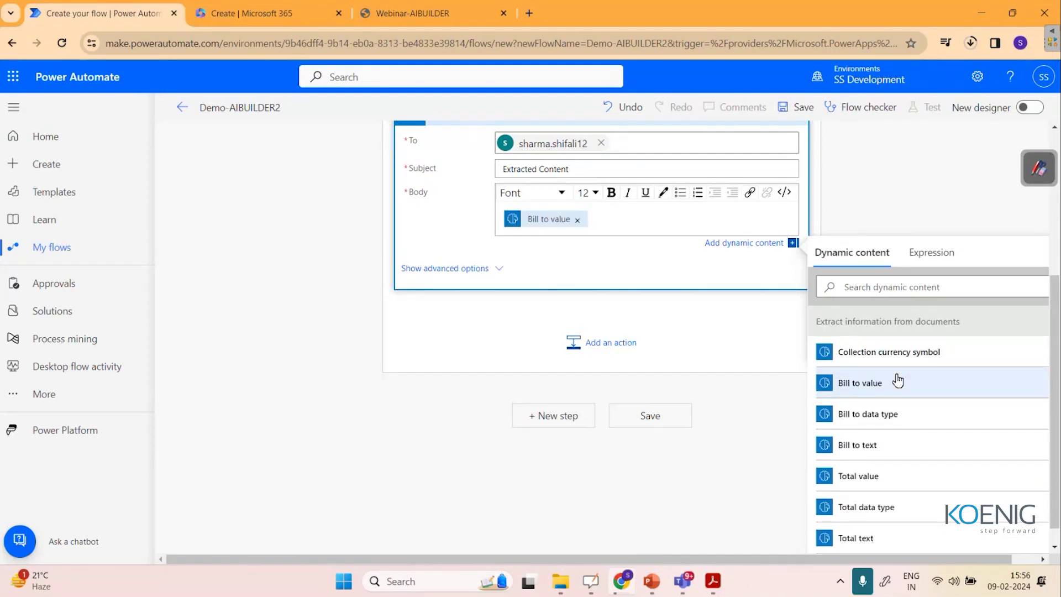
key(Return)
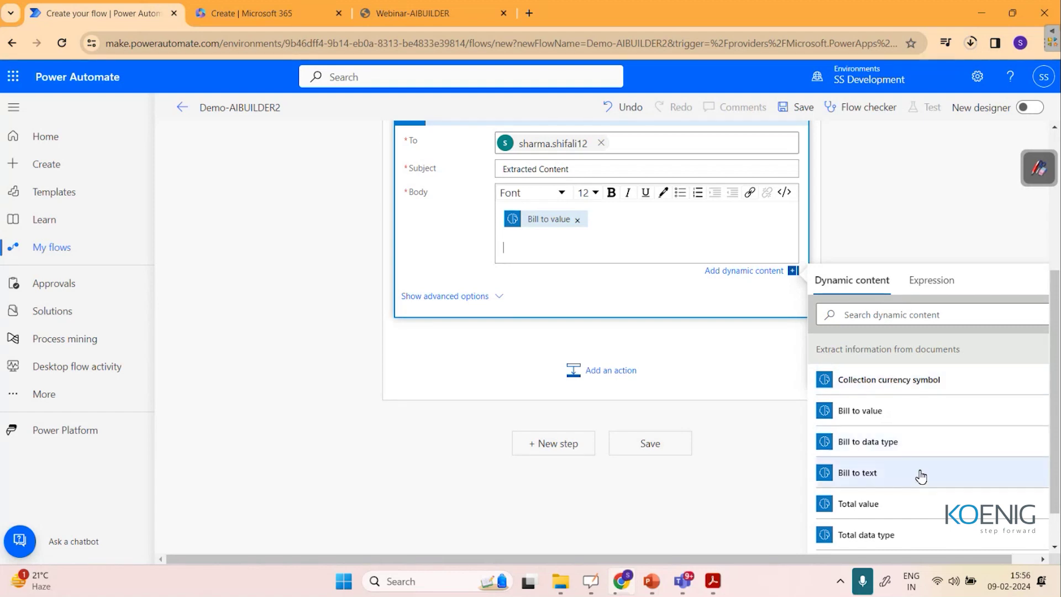
scroll(921, 475, down, 1)
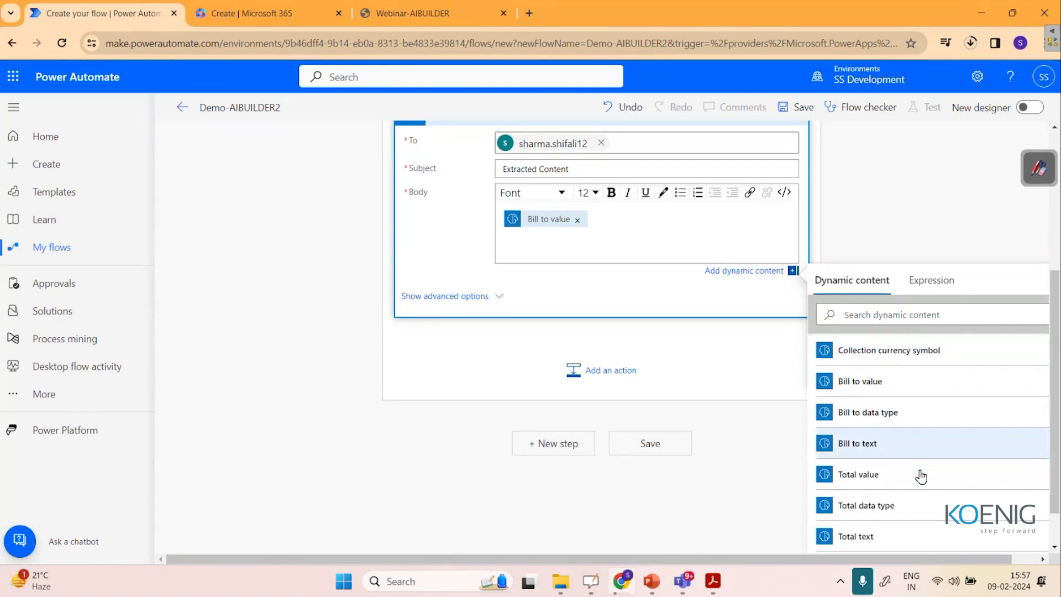
click(578, 220)
click(918, 443)
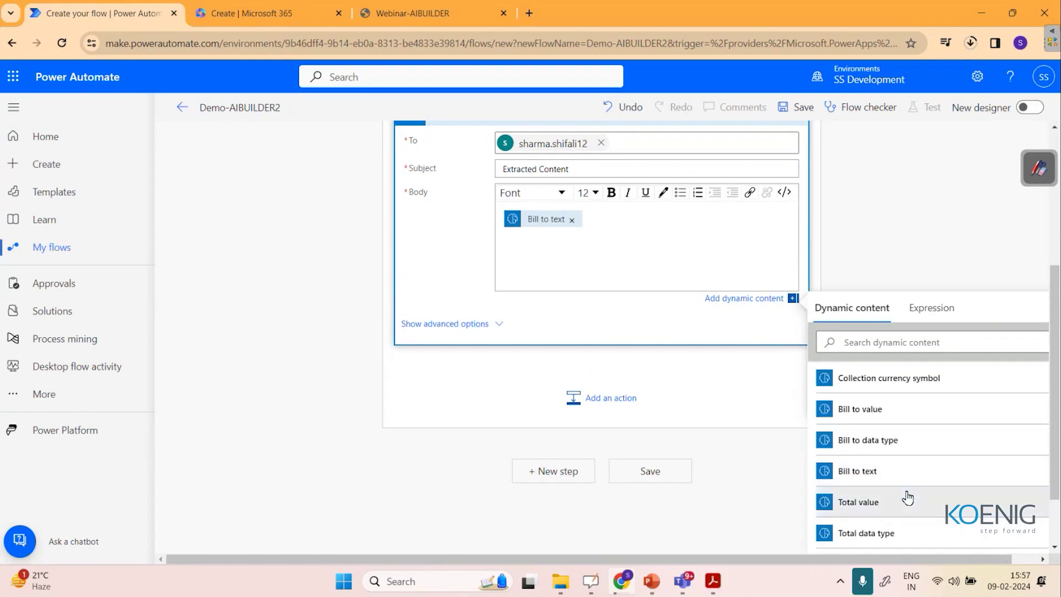
Add Total value and Date value, restore Bill to value, and append Contact value.
click(908, 500)
scroll(939, 499, down, 4)
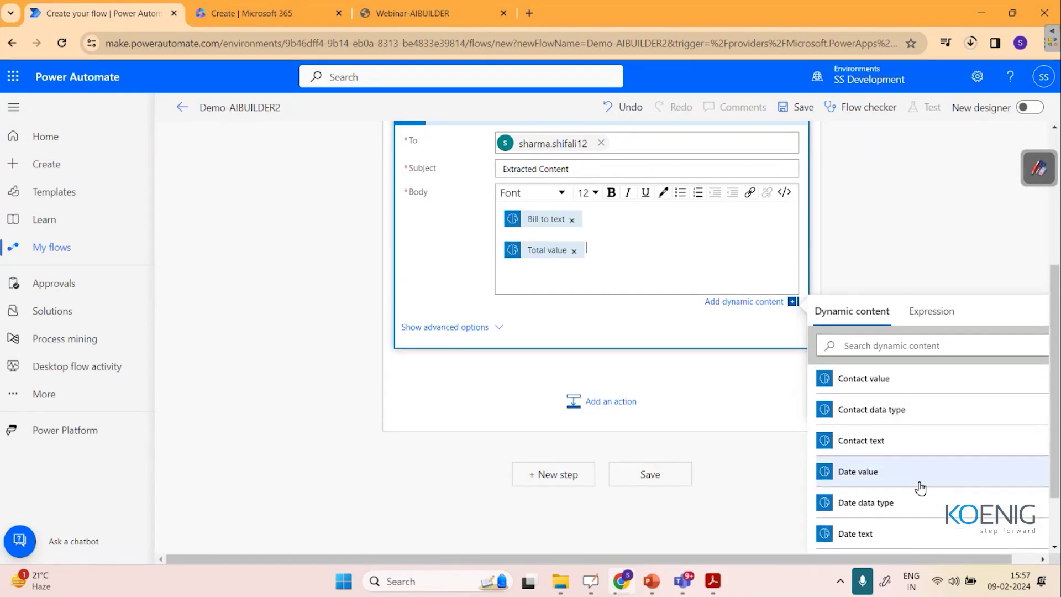
click(909, 484)
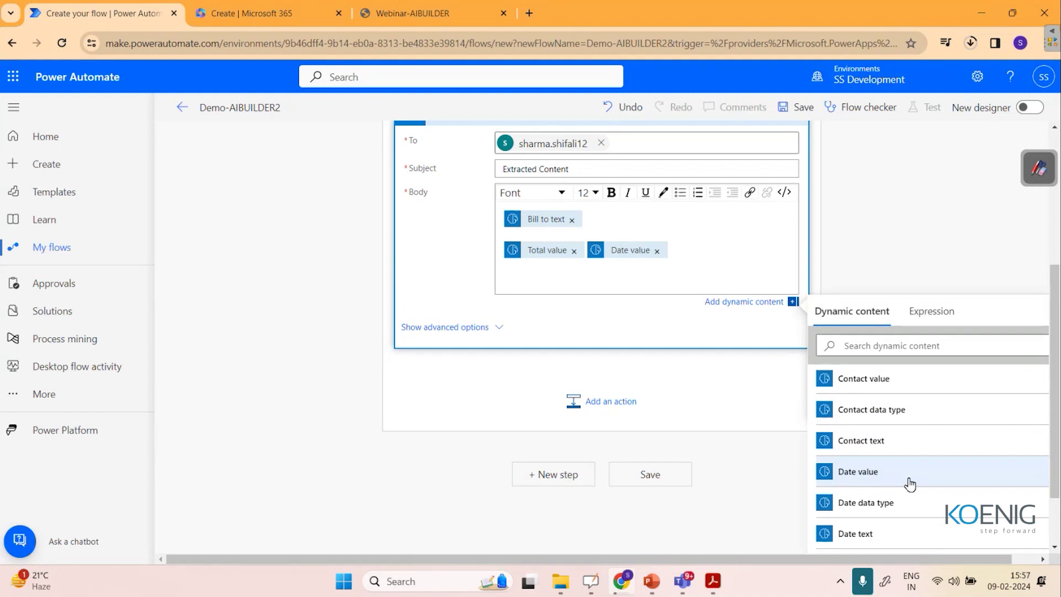
scroll(934, 498, down, 2)
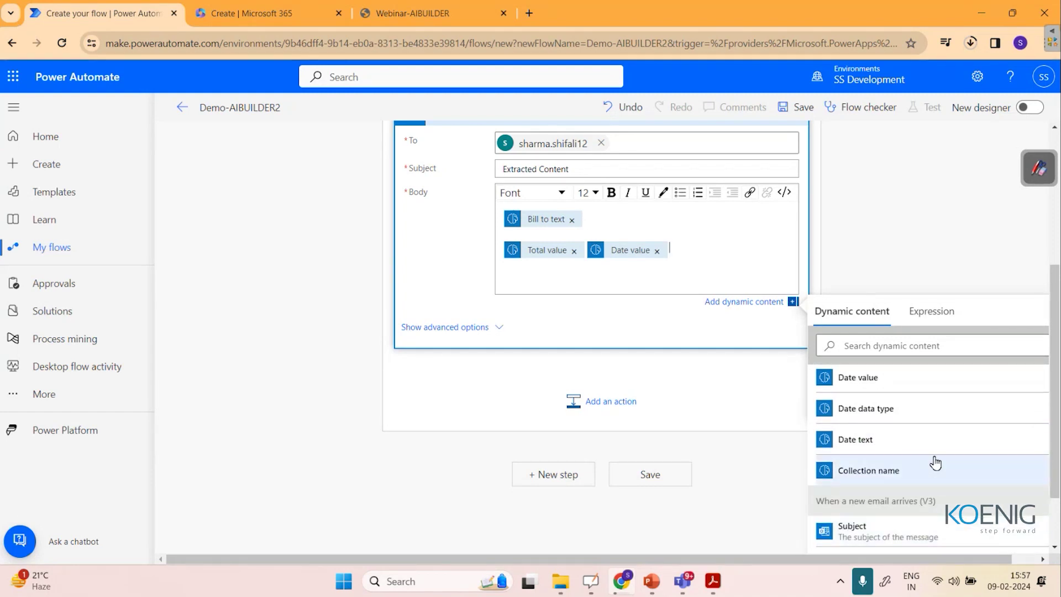
scroll(933, 487, up, 5)
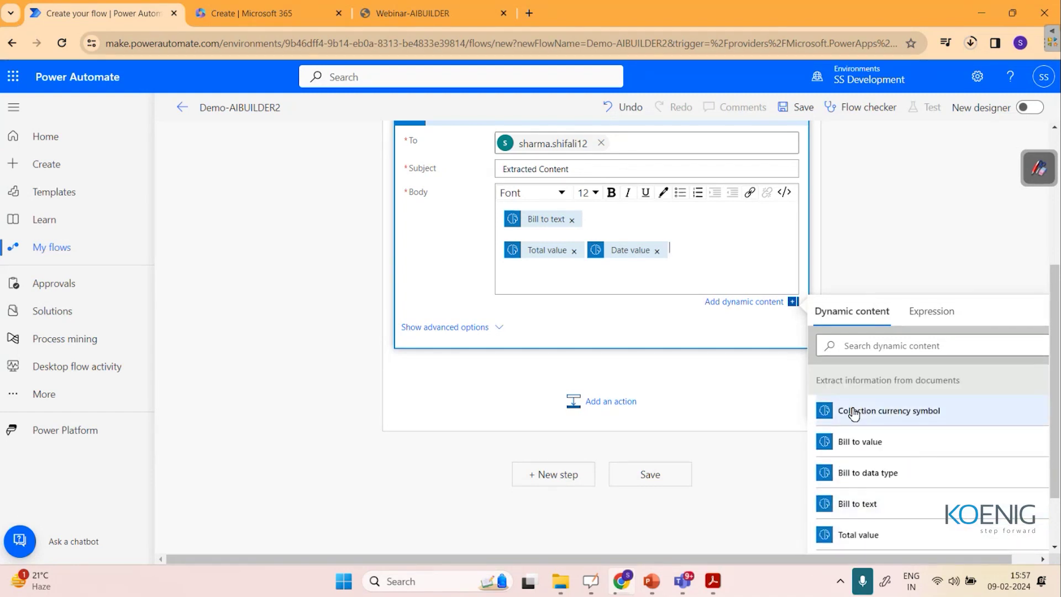
click(573, 220)
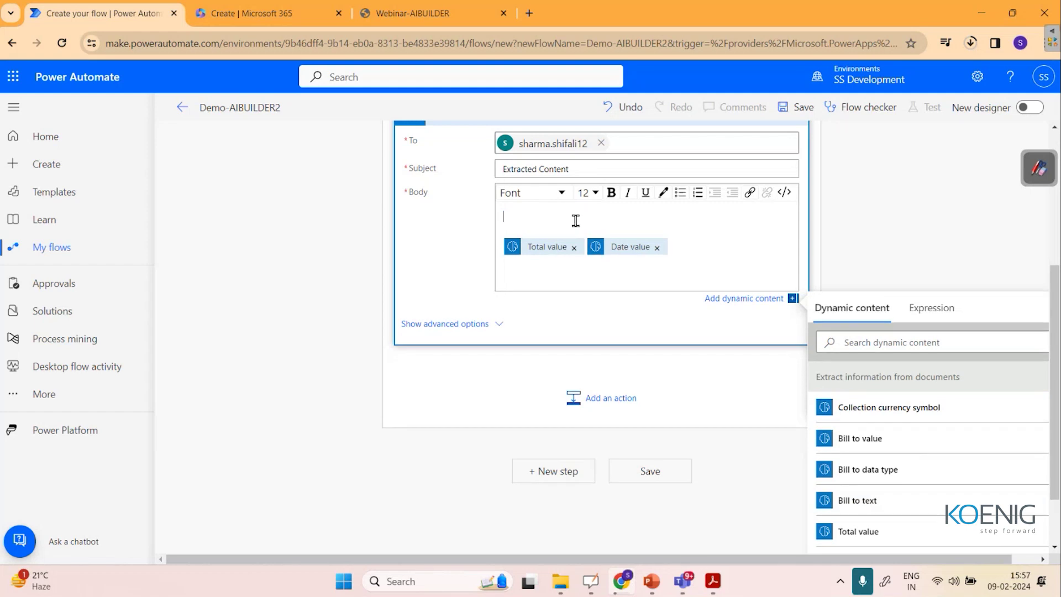
click(887, 447)
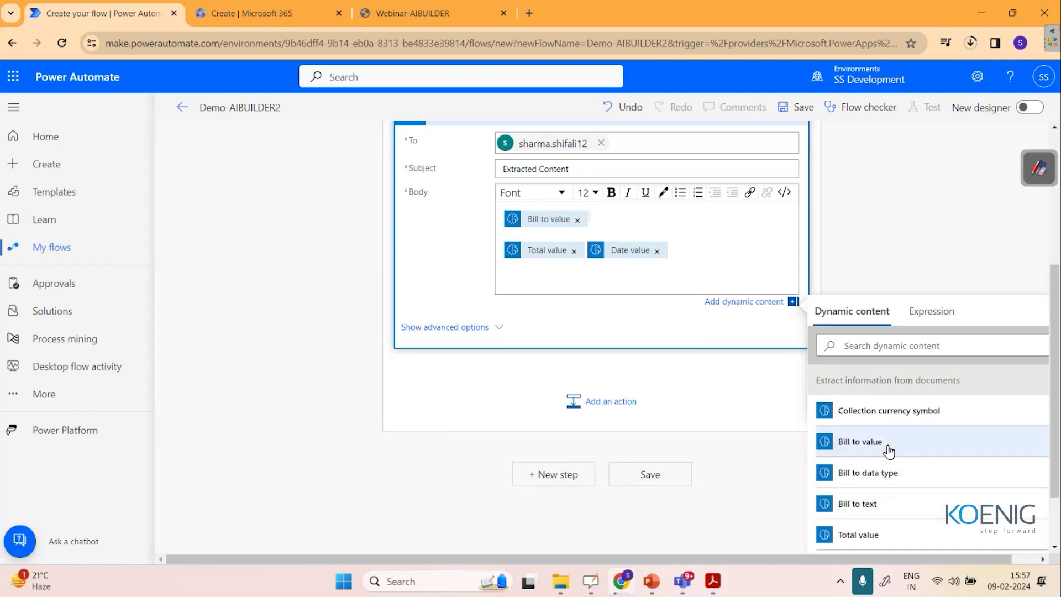
click(714, 251)
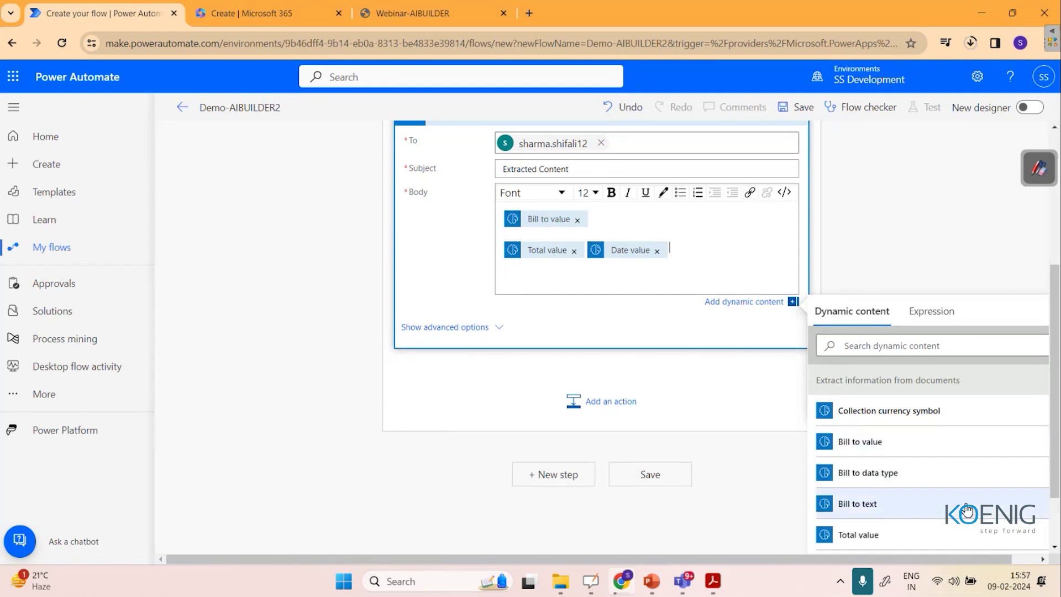
click(911, 346)
text(conta)
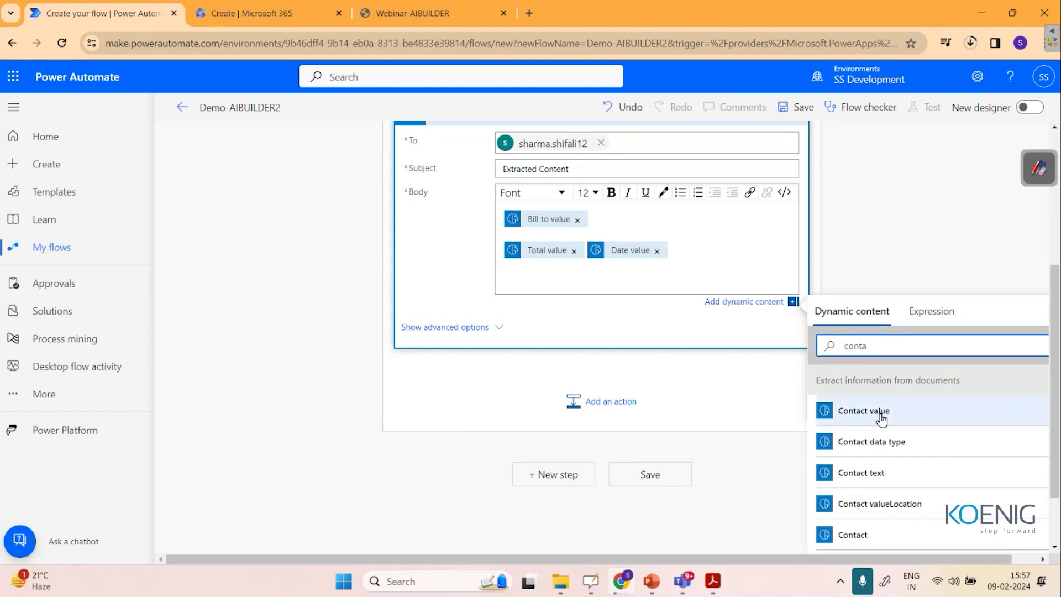
click(881, 420)
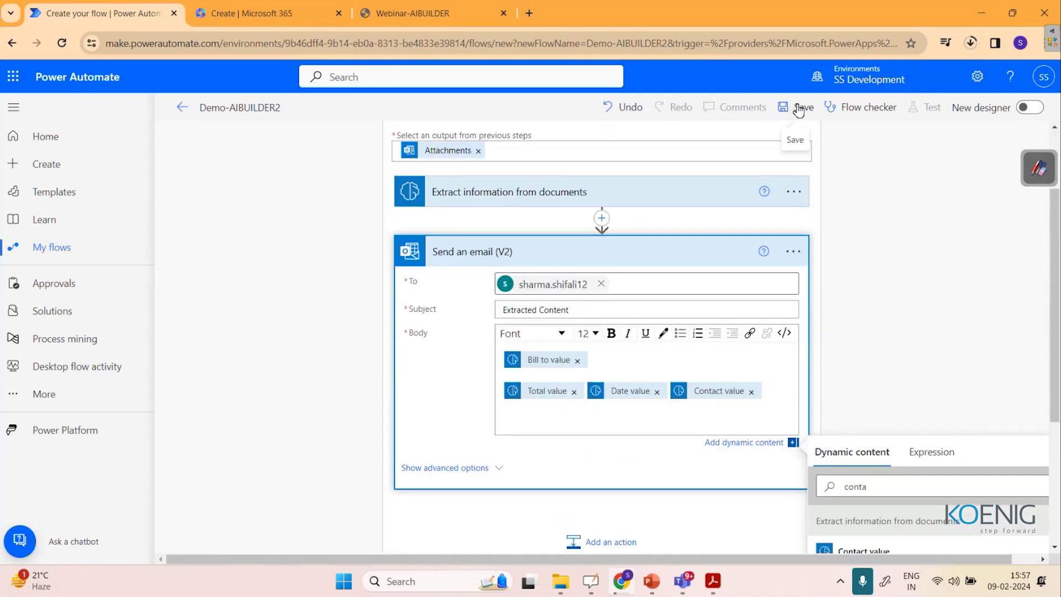
Save the flow, then open the Outlook inbox and Gmail in a new tab.
click(799, 107)
click(641, 183)
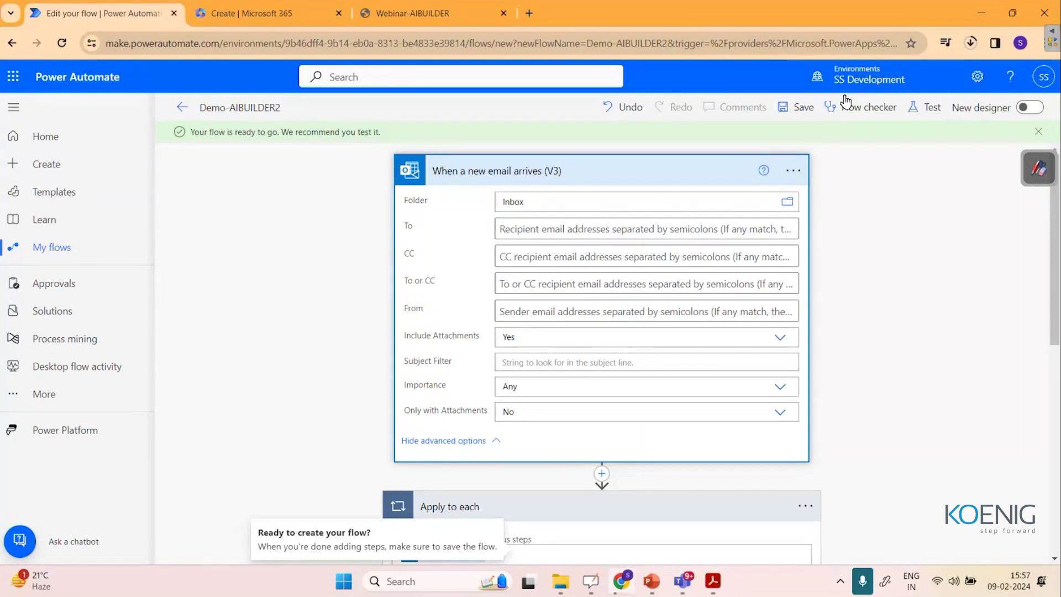
click(252, 13)
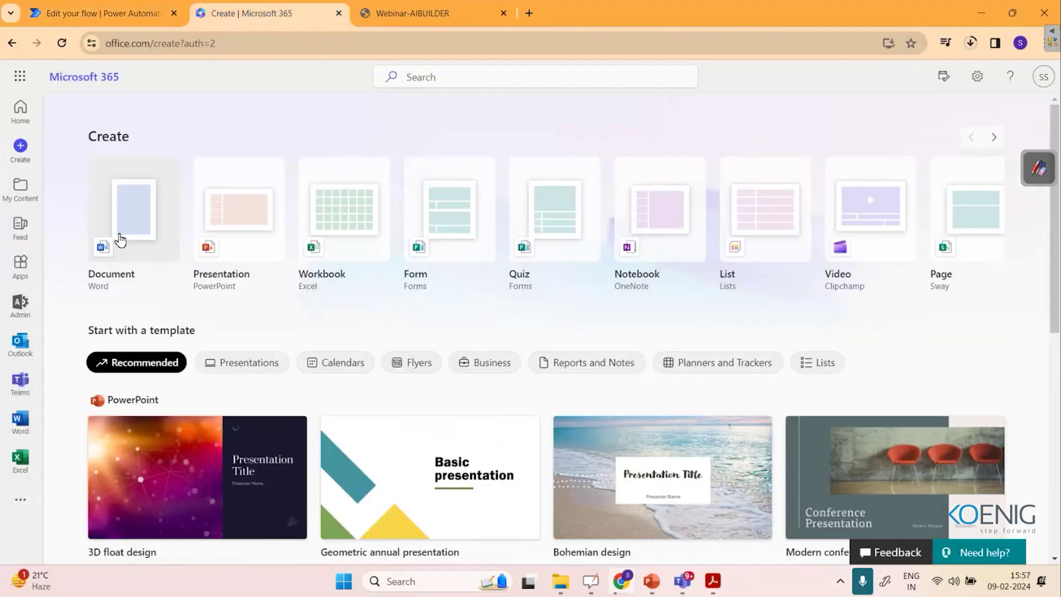
click(29, 350)
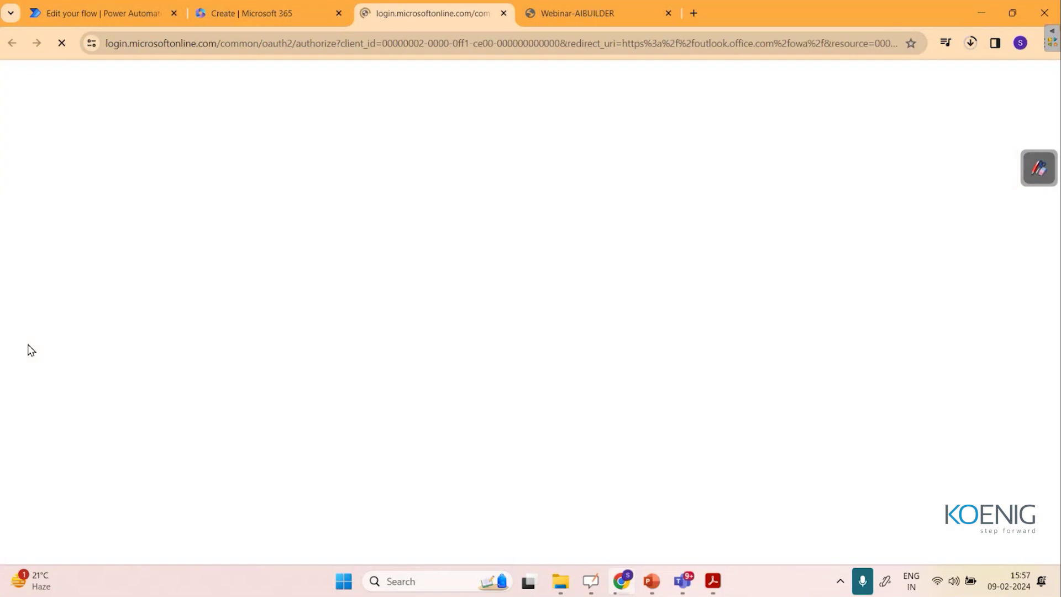
click(699, 11)
text(gm)
key(Return)
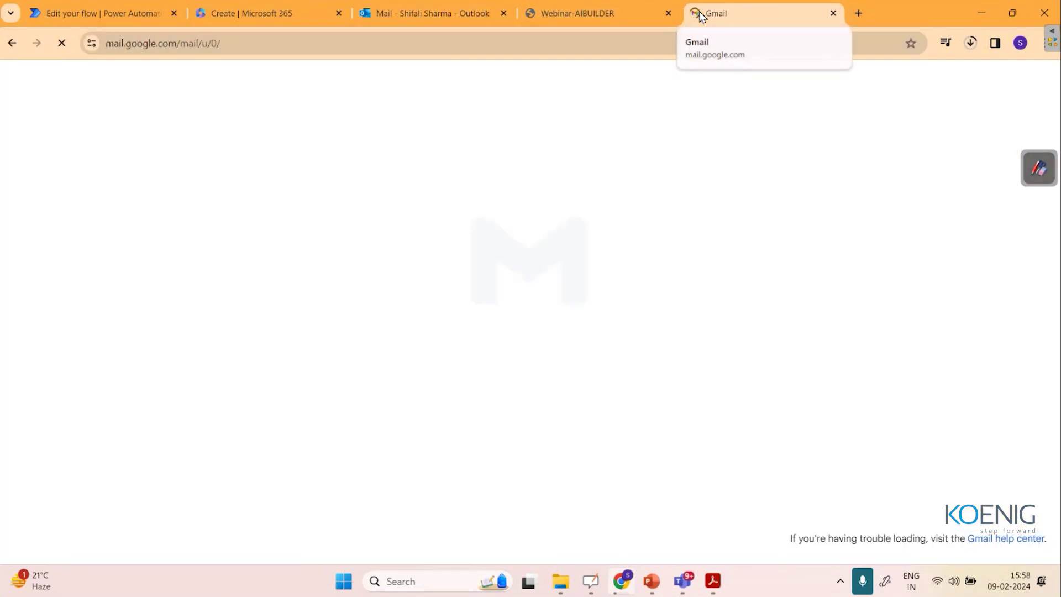
click(105, 13)
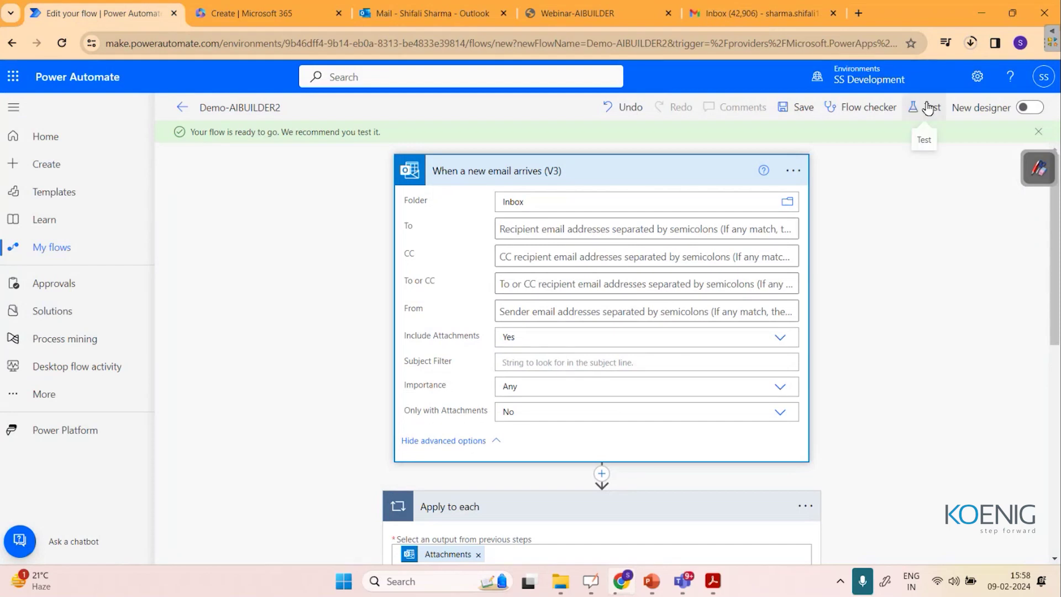
Start a manual test of the Demo-AIBUILDER2 flow.
click(922, 107)
click(810, 141)
click(823, 540)
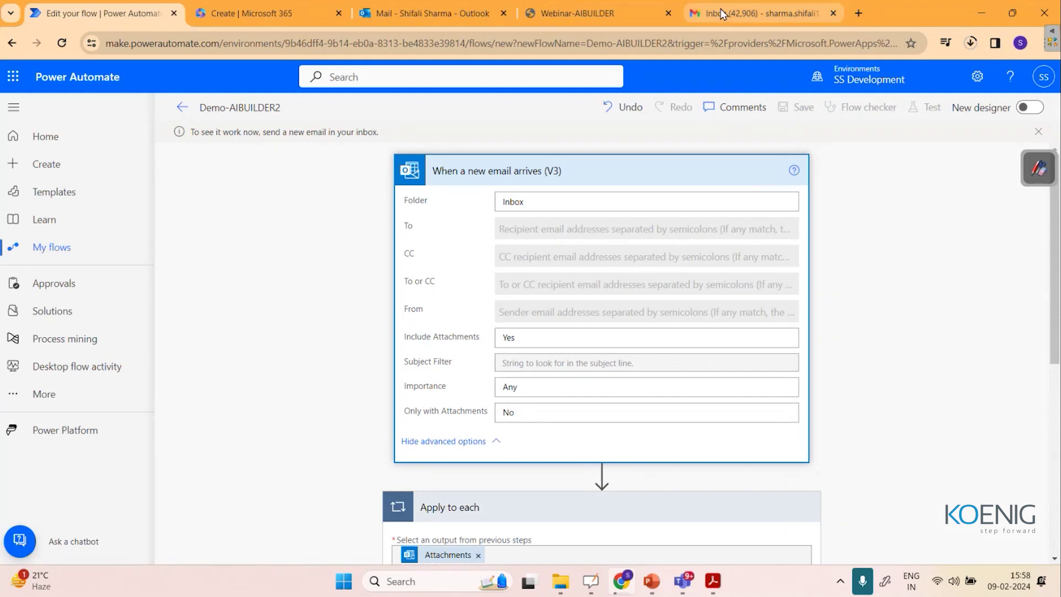
Compose a Gmail message to the Microsoft 365 address with subject 'Invoice checking'.
click(762, 14)
click(63, 121)
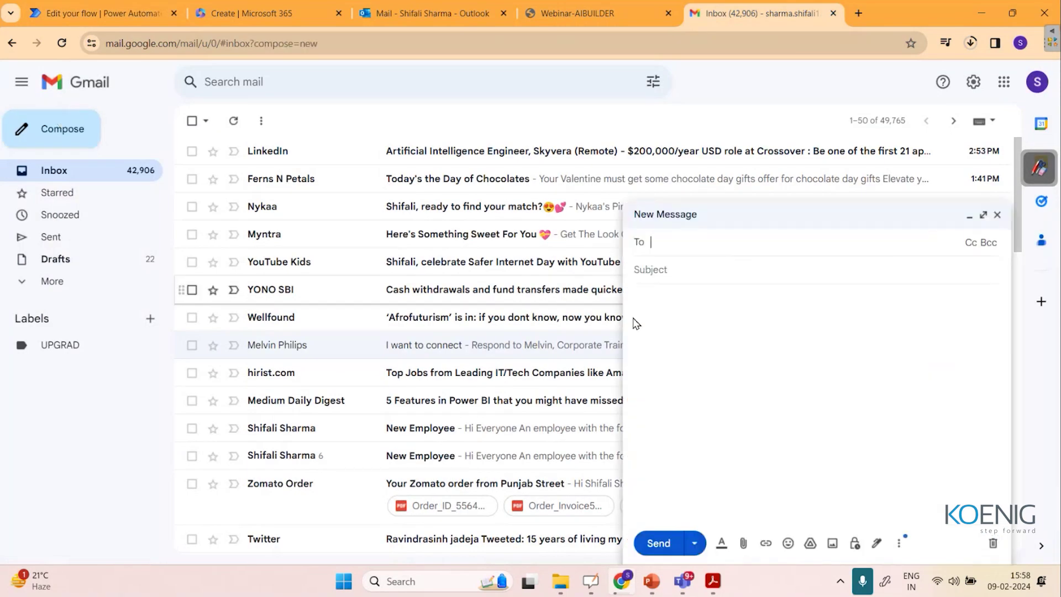
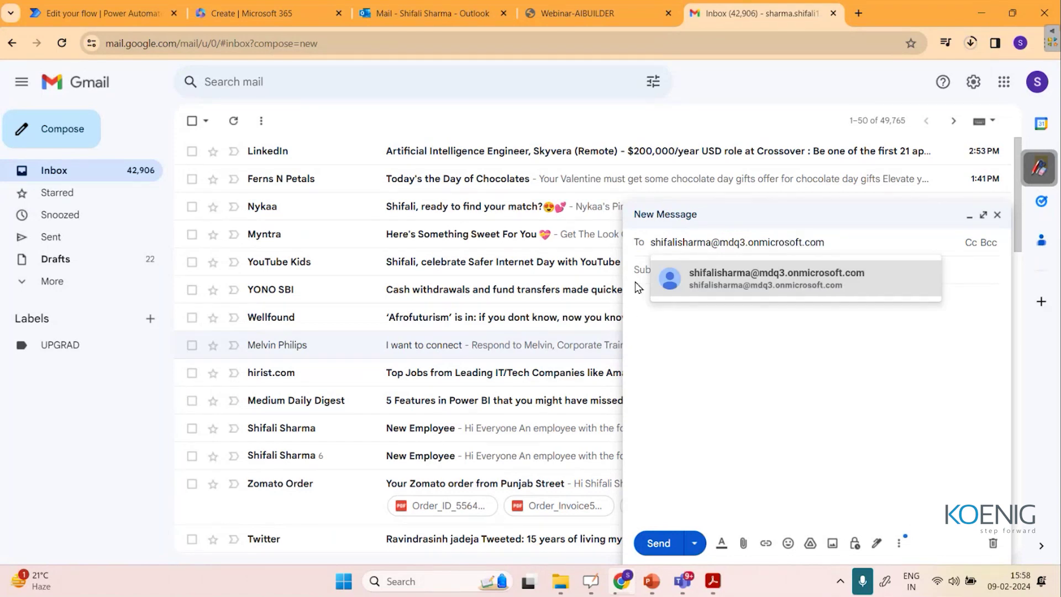
click(637, 271)
text(Invoice checking)
click(648, 299)
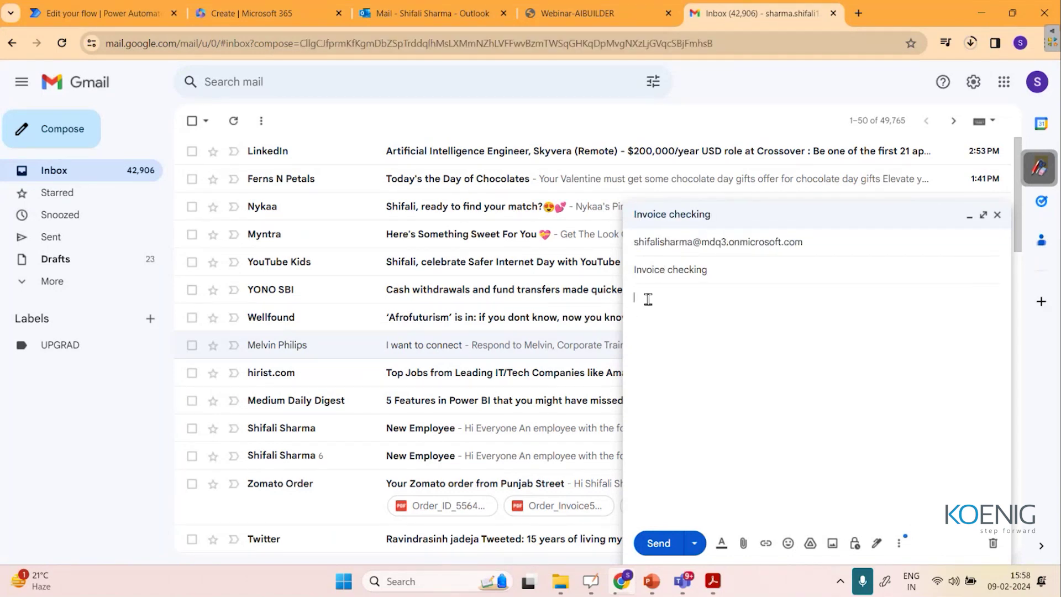
Attach newinvoice.JPG, send the email, and check Sent mail.
click(743, 544)
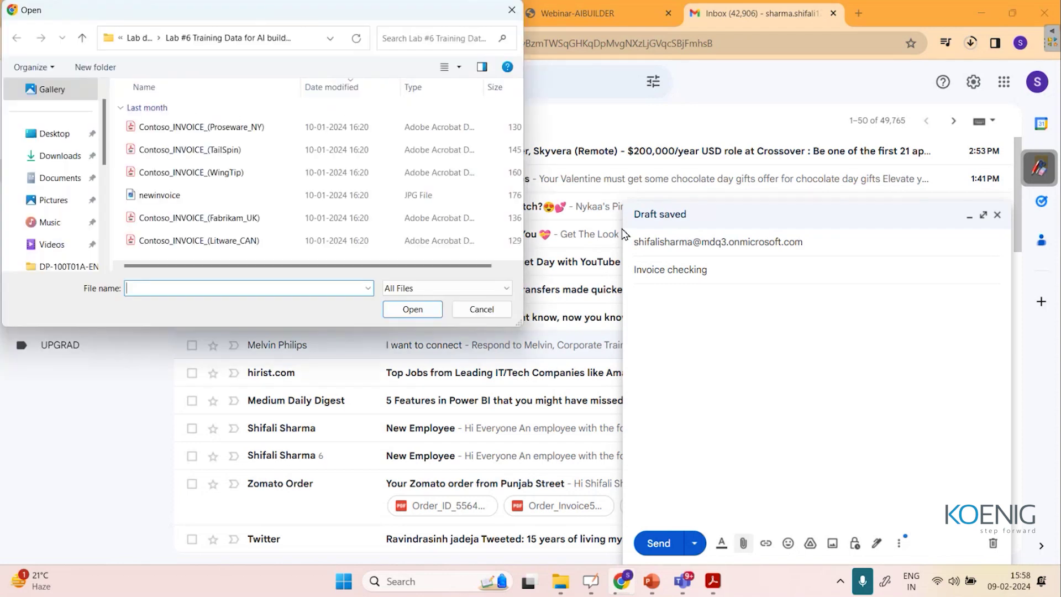
click(216, 198)
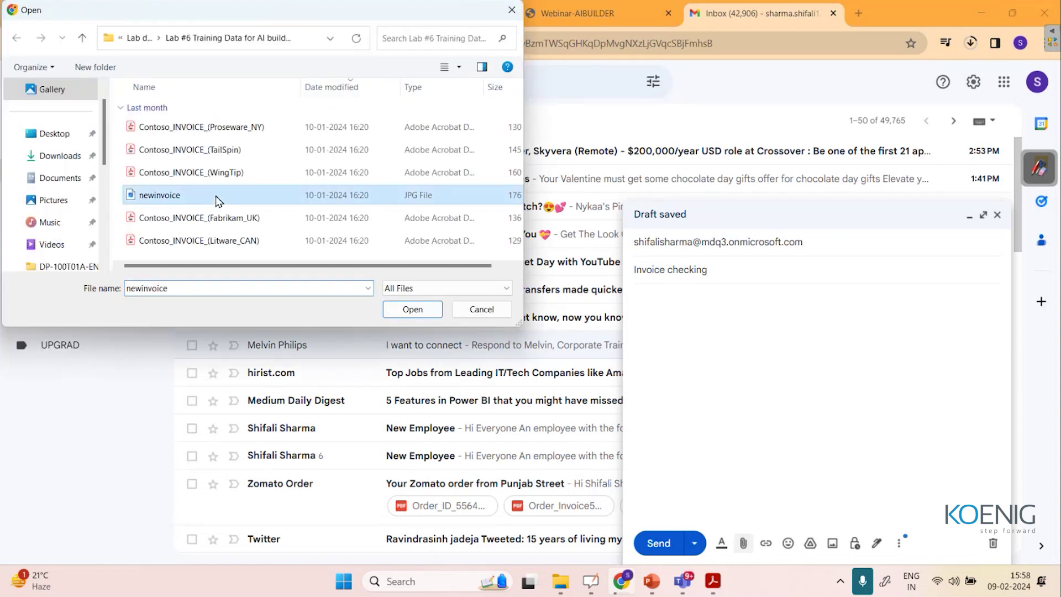
click(409, 313)
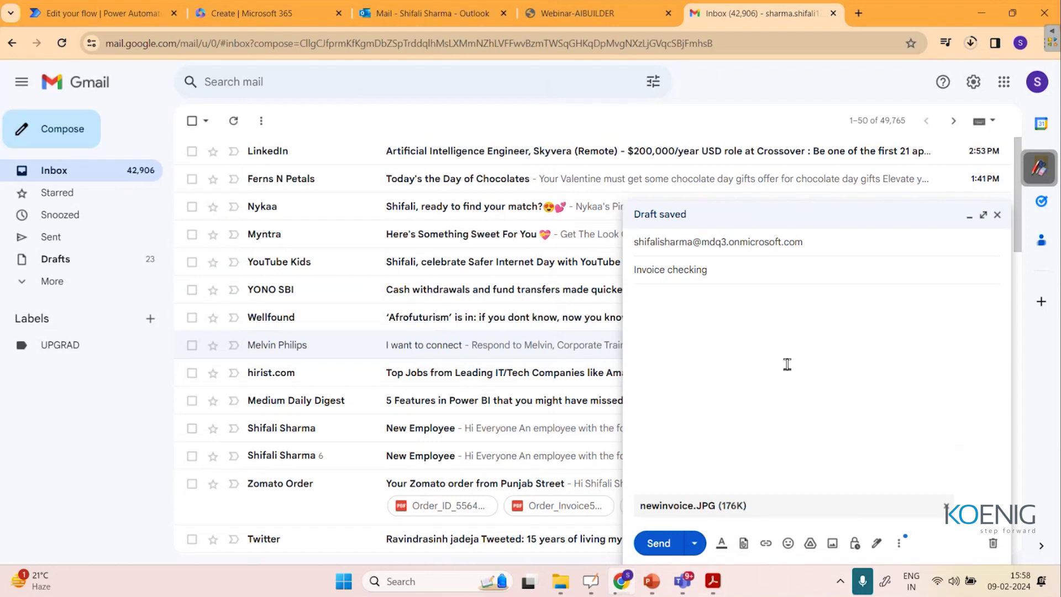
click(658, 544)
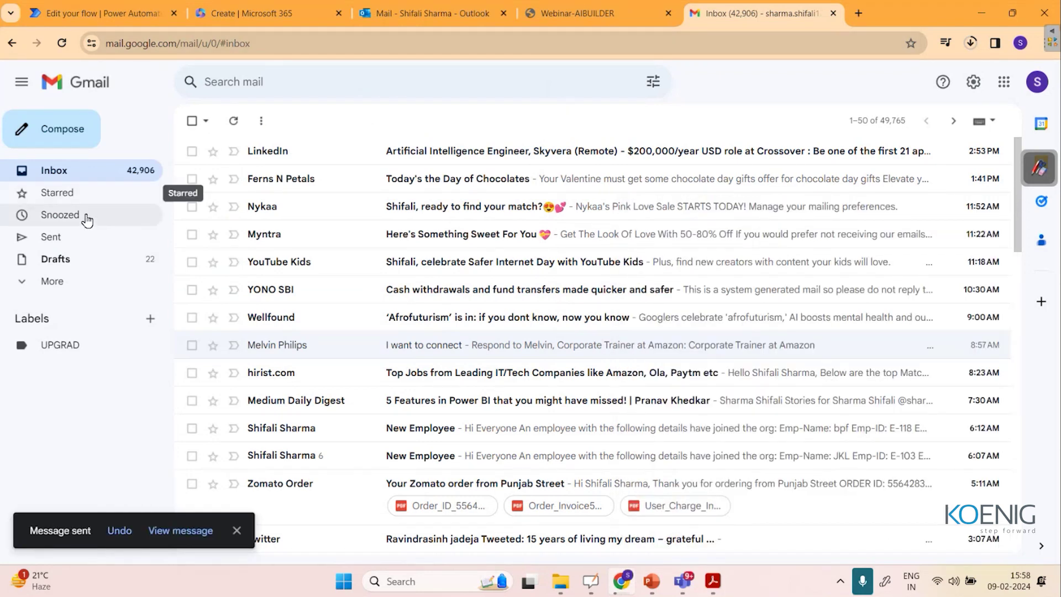
click(81, 233)
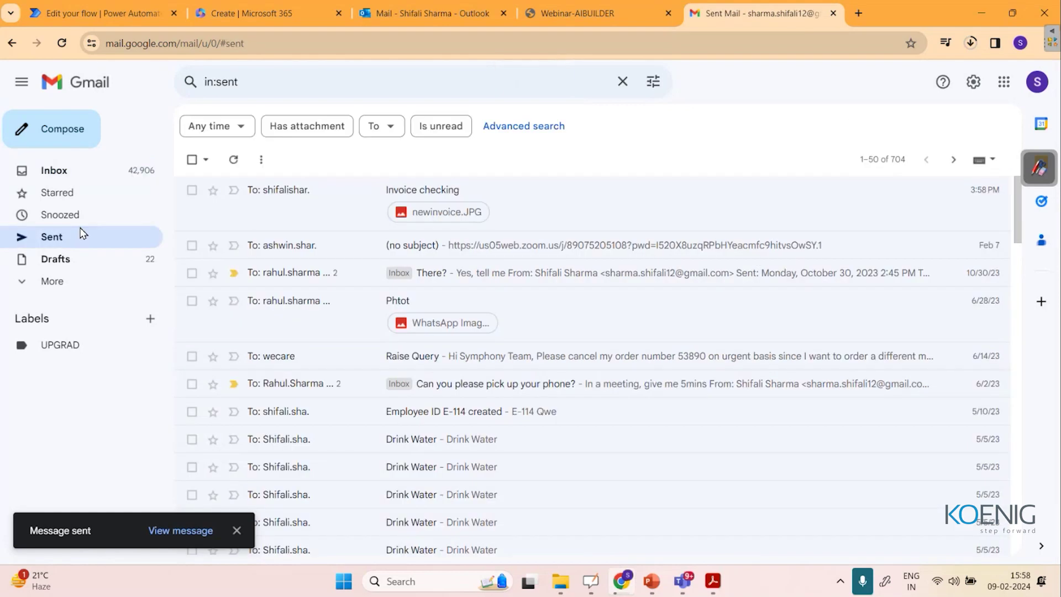
Refresh the Outlook mailbox and check back on the flow tab for the test run.
click(271, 11)
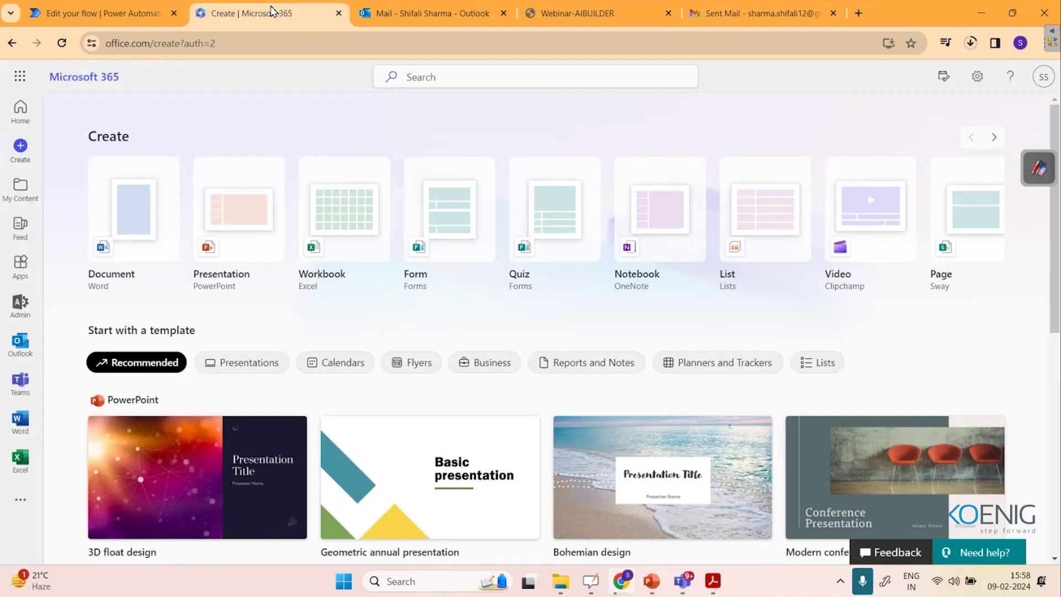
click(393, 10)
click(61, 42)
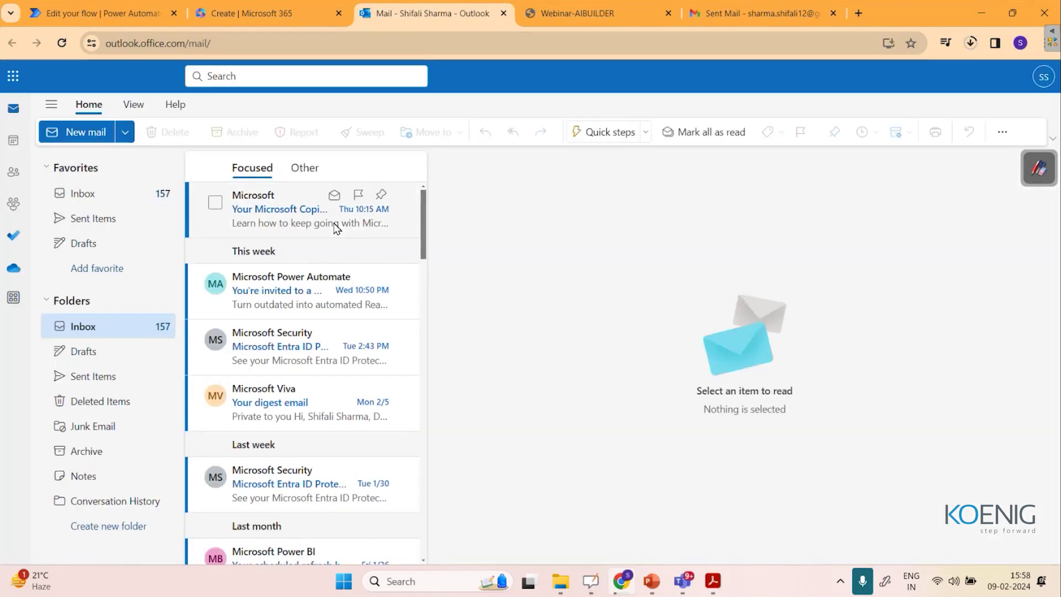
click(128, 14)
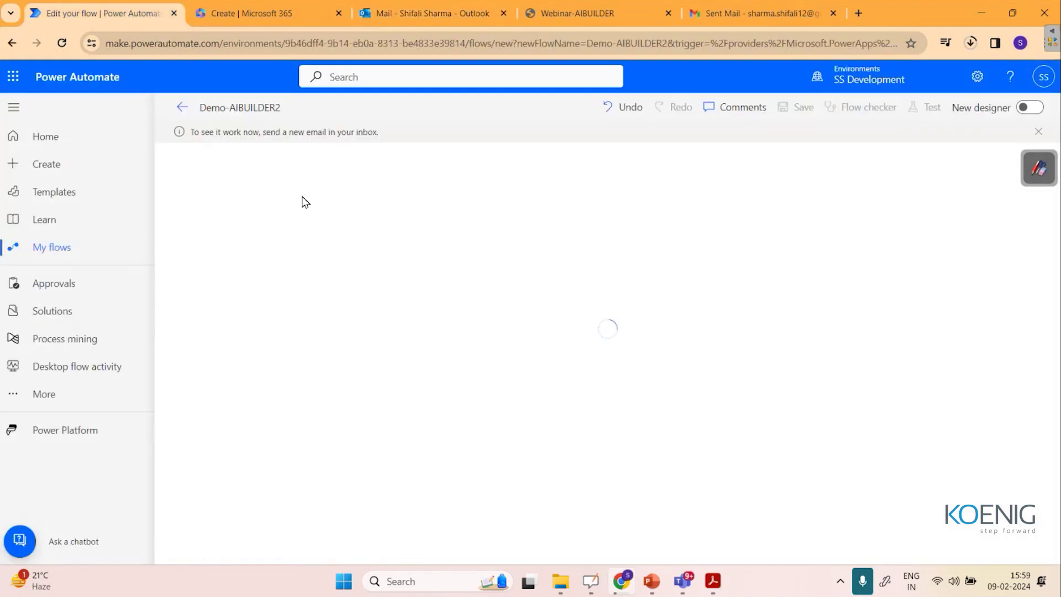
click(265, 11)
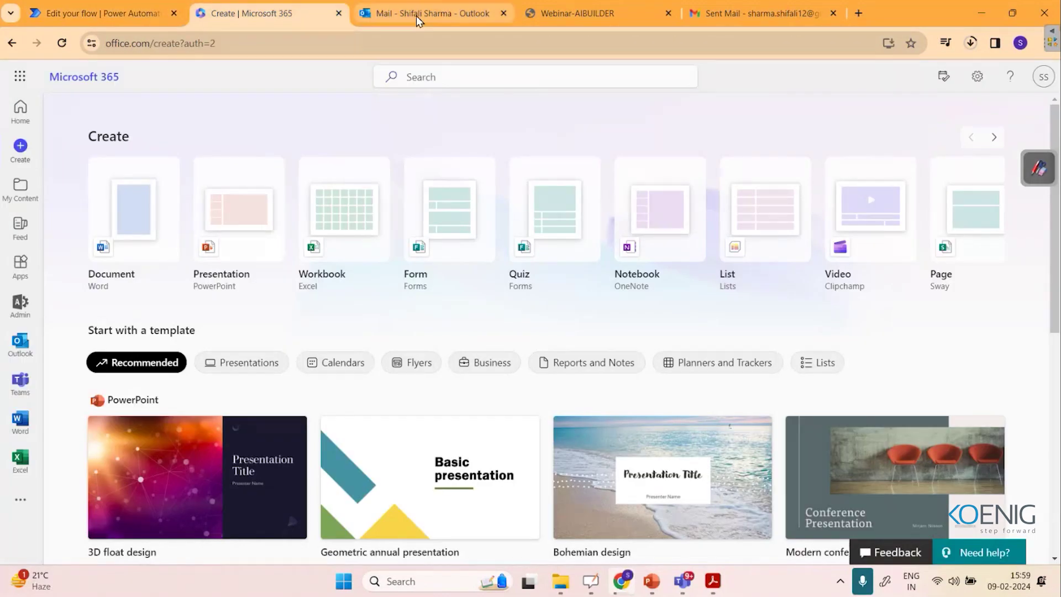
click(416, 16)
click(106, 1)
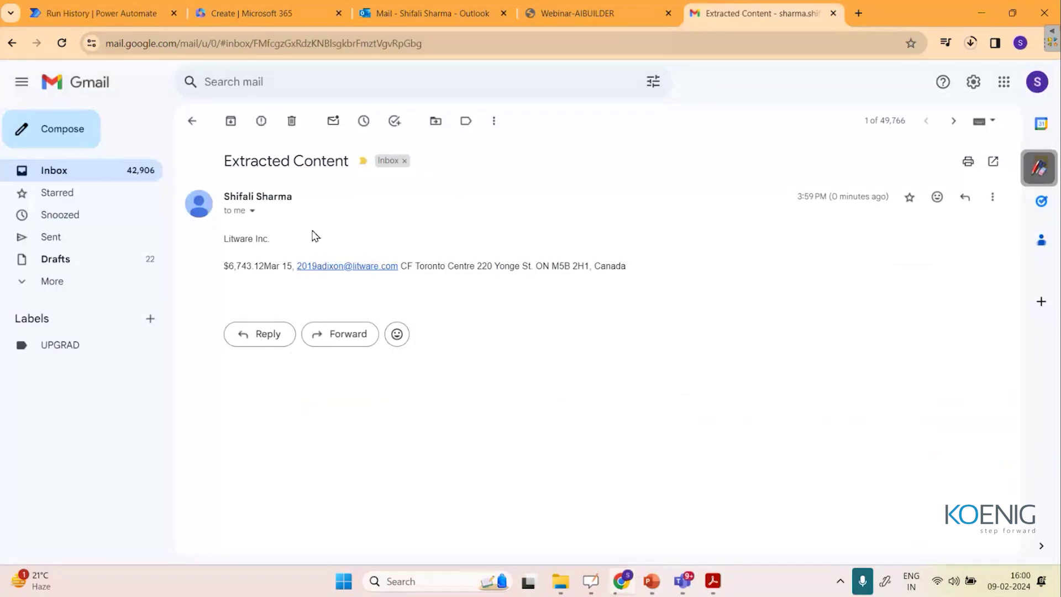
drag(271, 243, 229, 251)
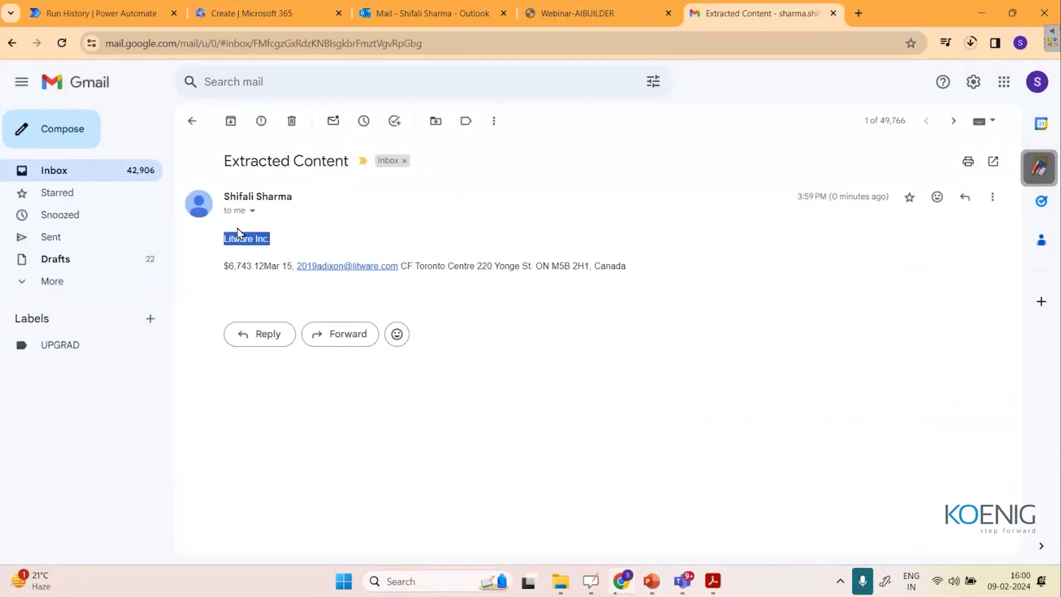
drag(226, 266, 371, 281)
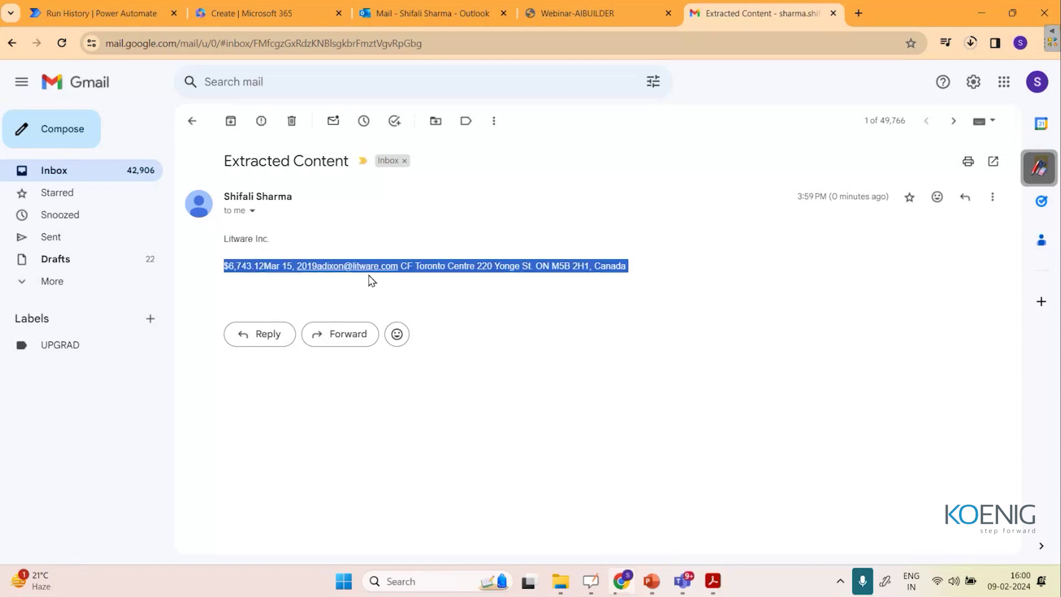
drag(224, 266, 277, 267)
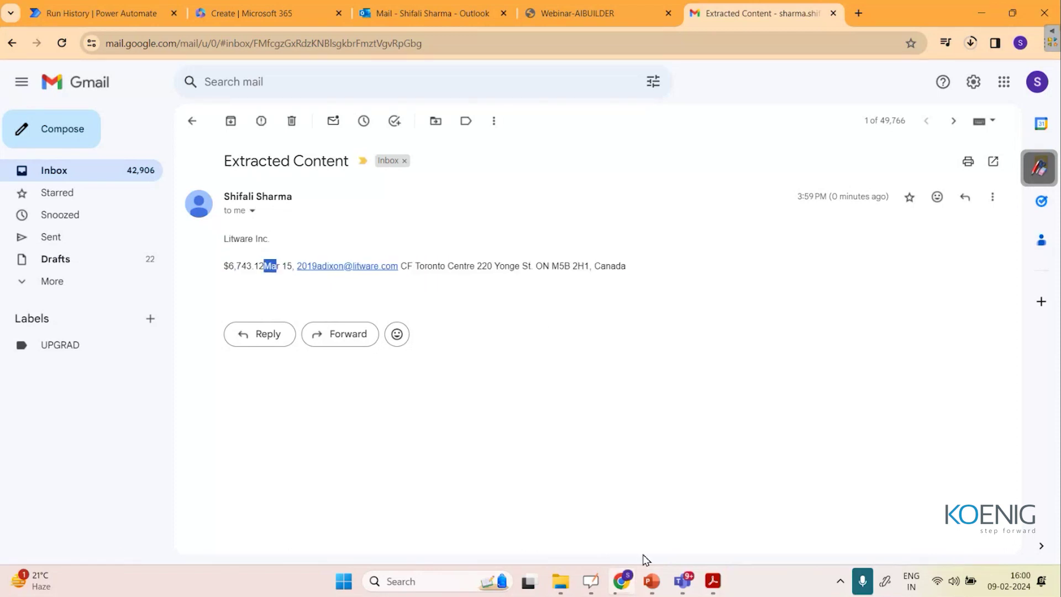
click(569, 580)
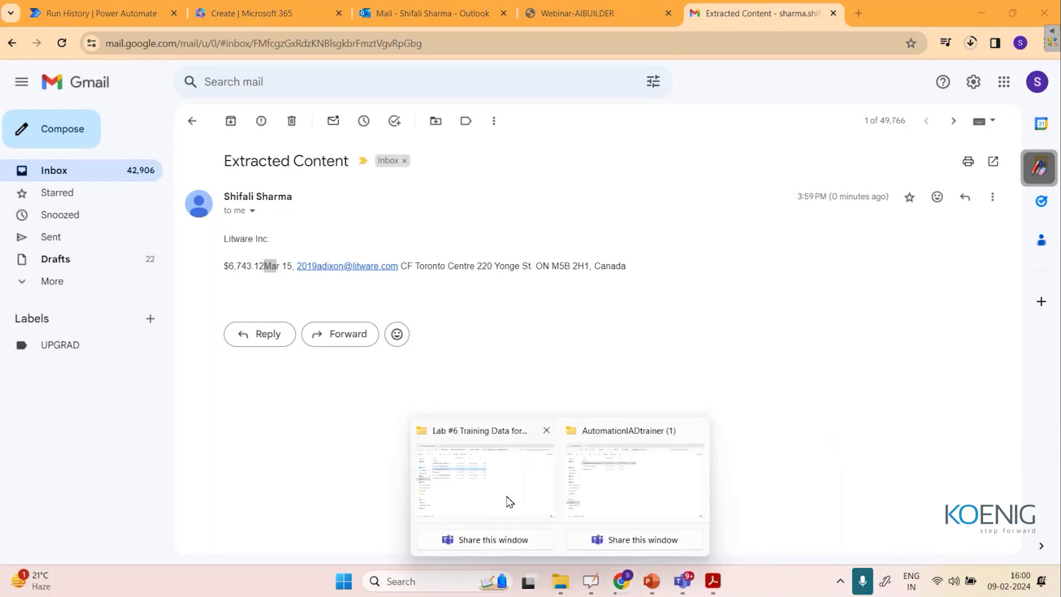
click(481, 483)
click(162, 216)
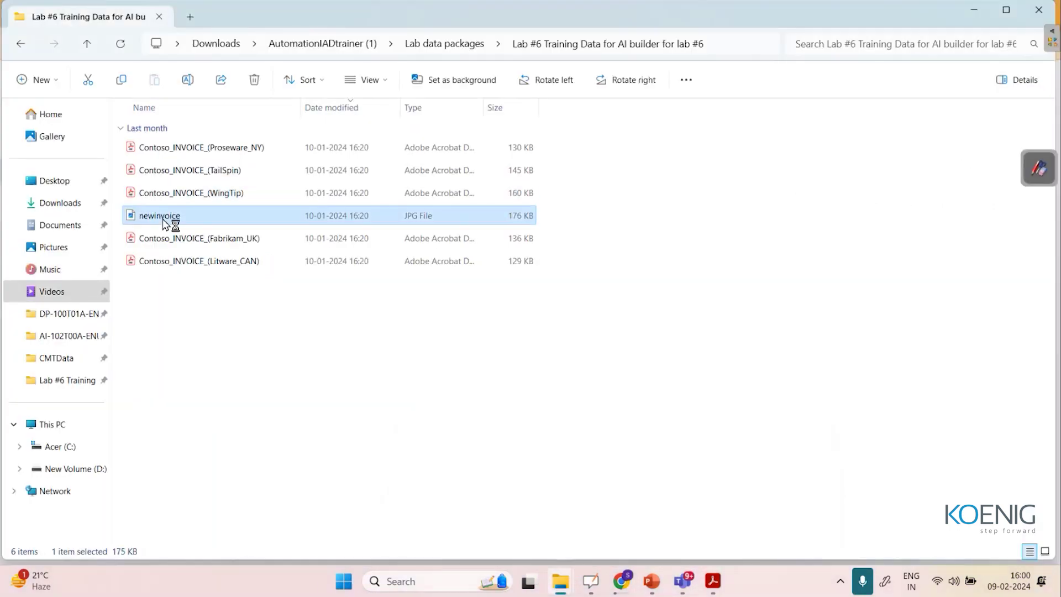
double_click(163, 219)
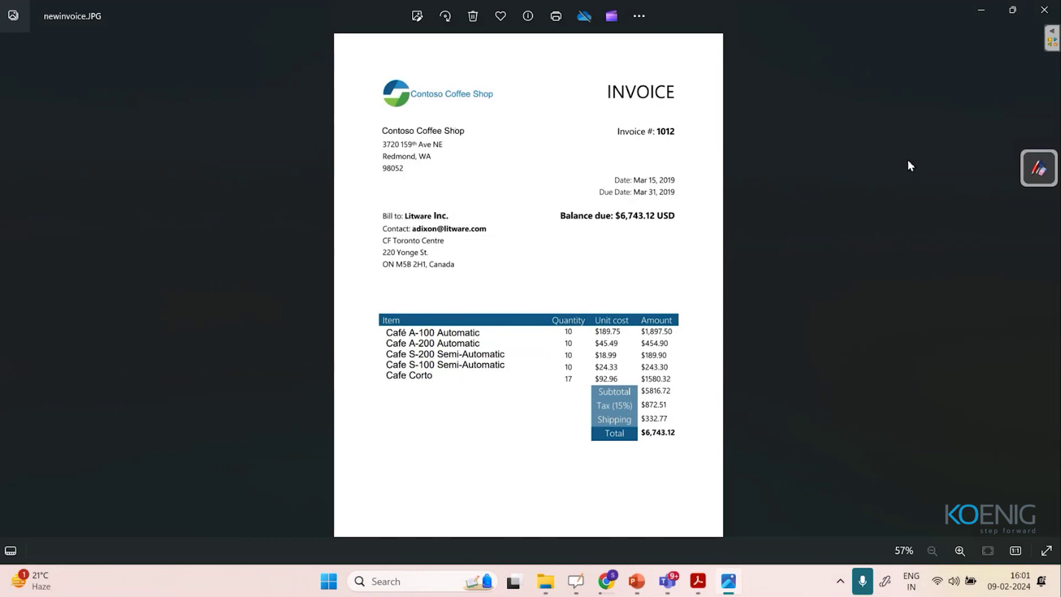
click(981, 10)
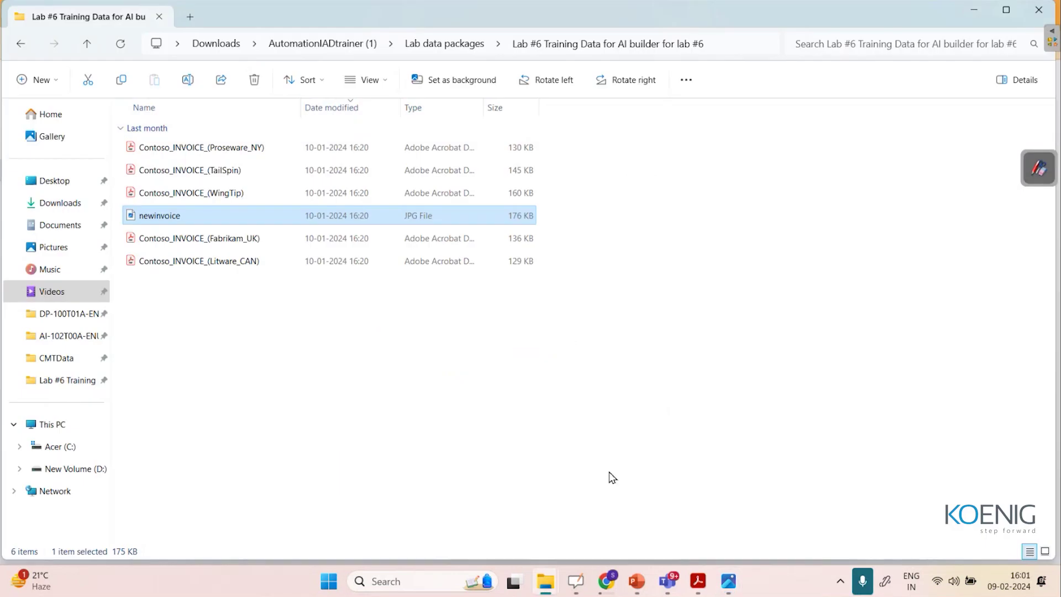
click(606, 581)
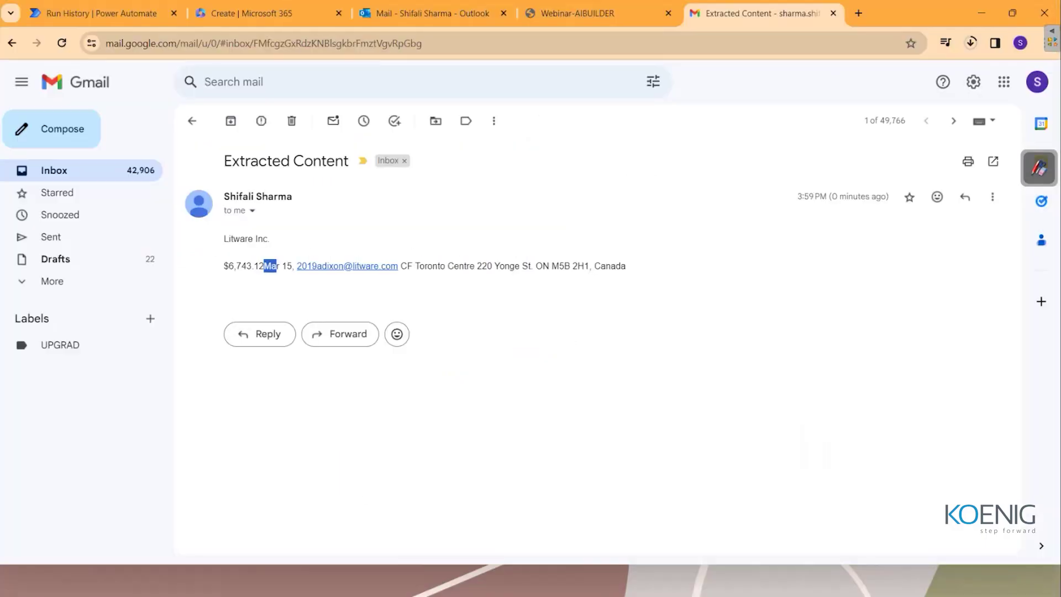
click(291, 296)
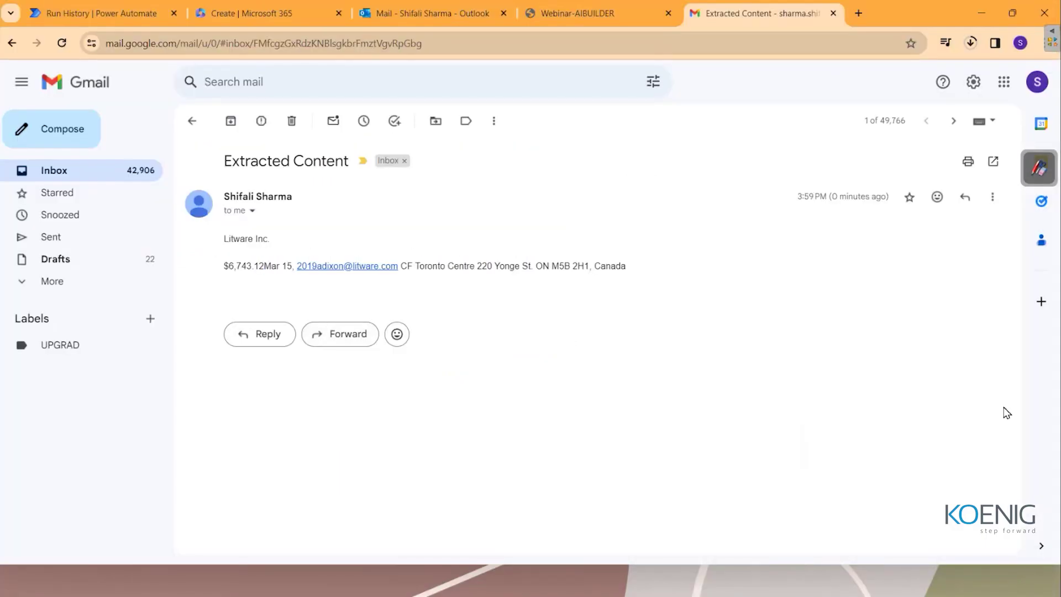